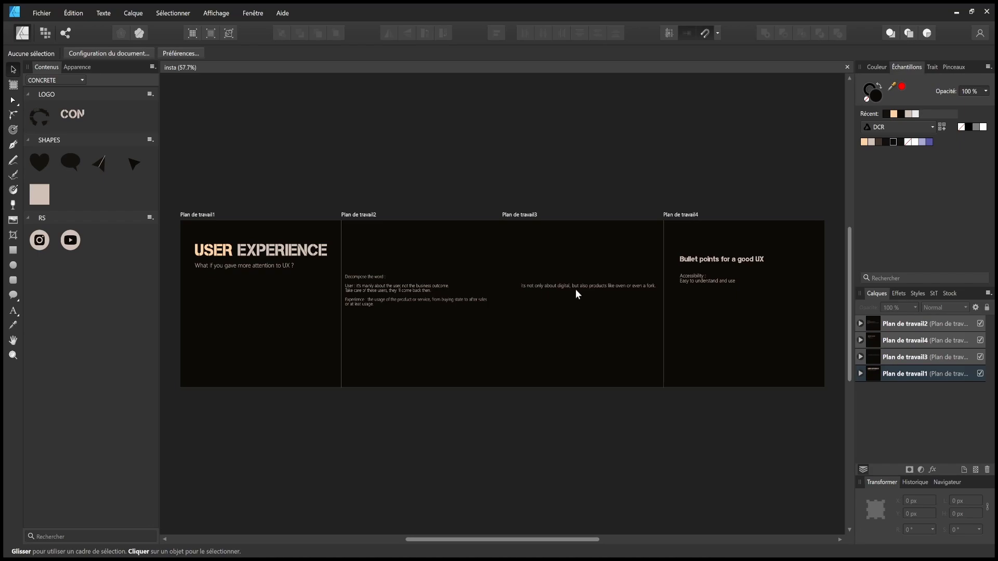
- Pan across the carousel to survey slides 1 through 4
scroll(304, 323, up, 2)
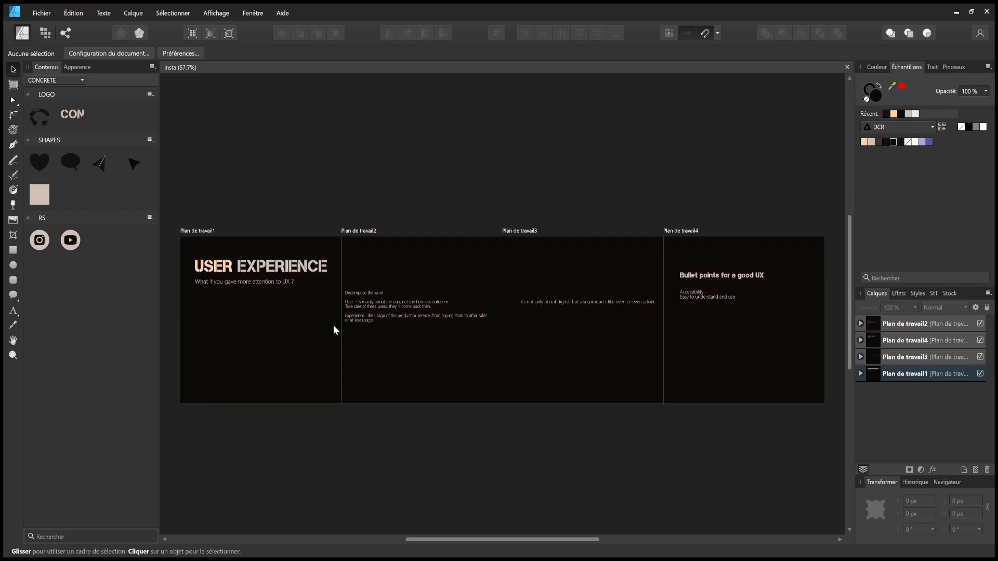
scroll(281, 311, up, 3)
scroll(321, 309, left, 3)
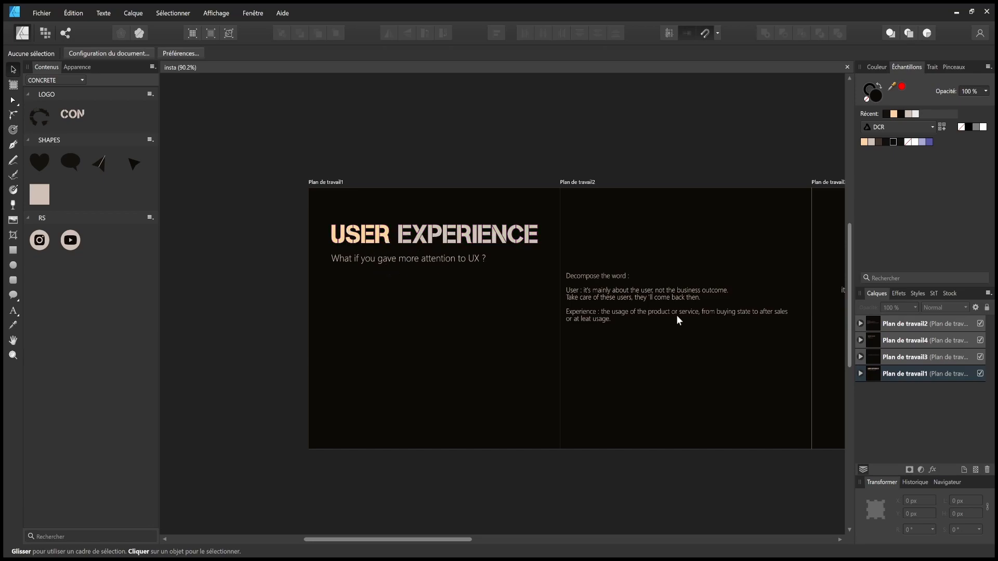
drag(679, 319, 475, 310)
drag(318, 279, 459, 265)
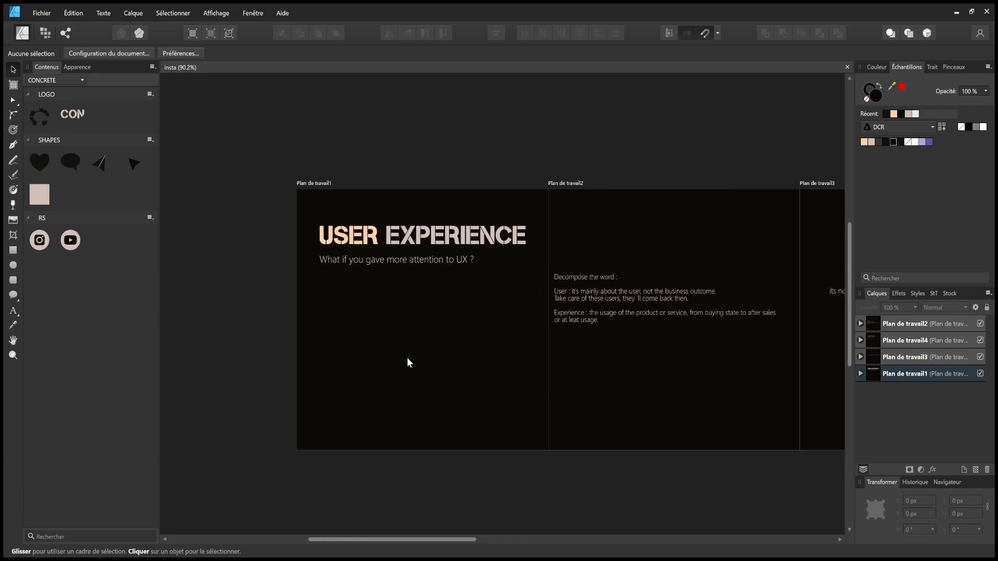
drag(407, 358, 257, 360)
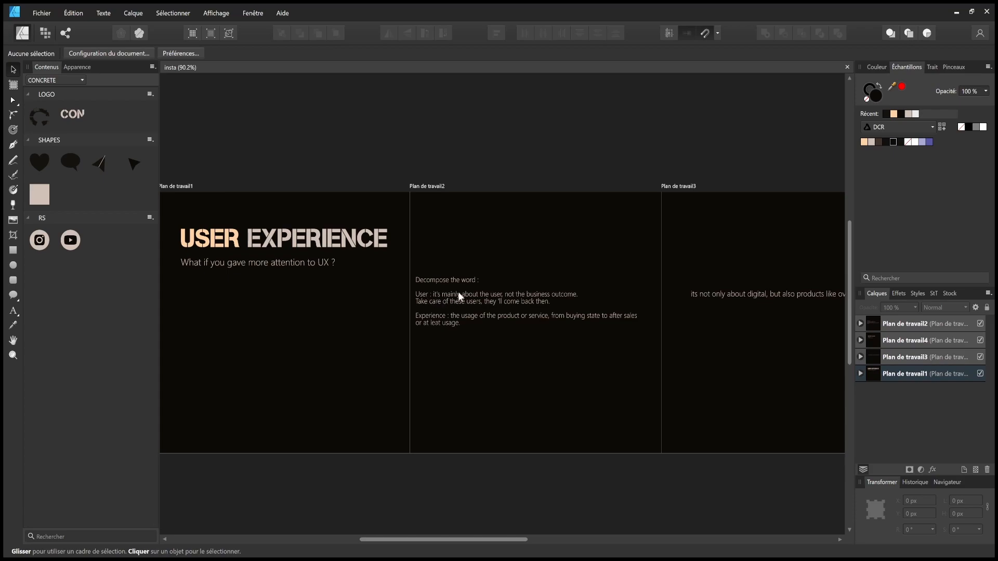
drag(634, 339, 420, 348)
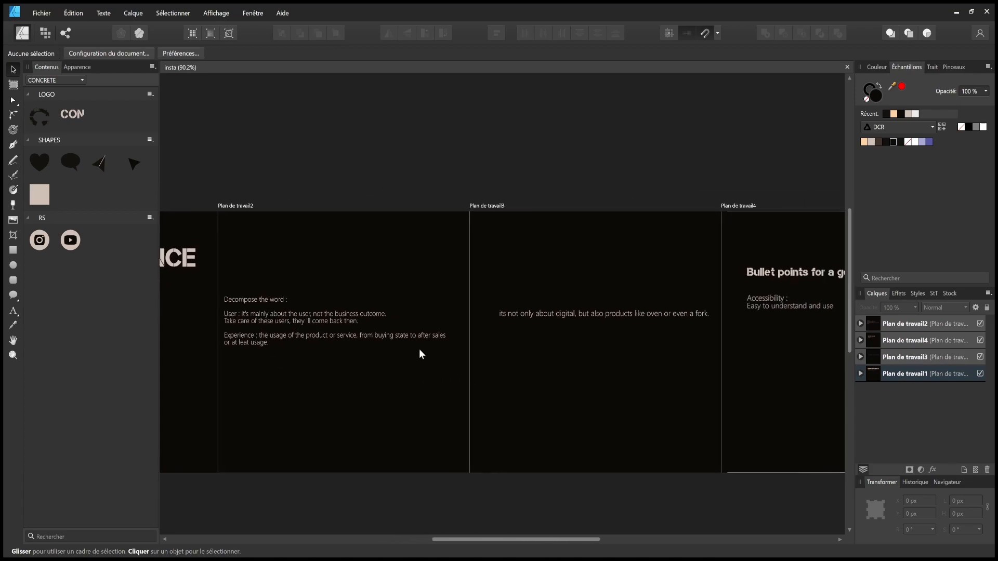
drag(491, 350, 484, 351)
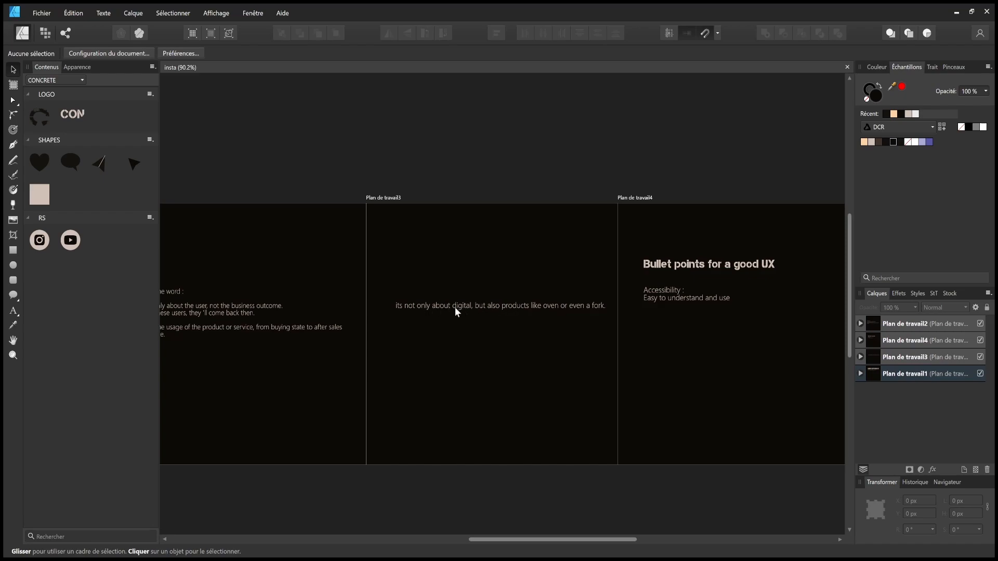
drag(527, 325, 473, 317)
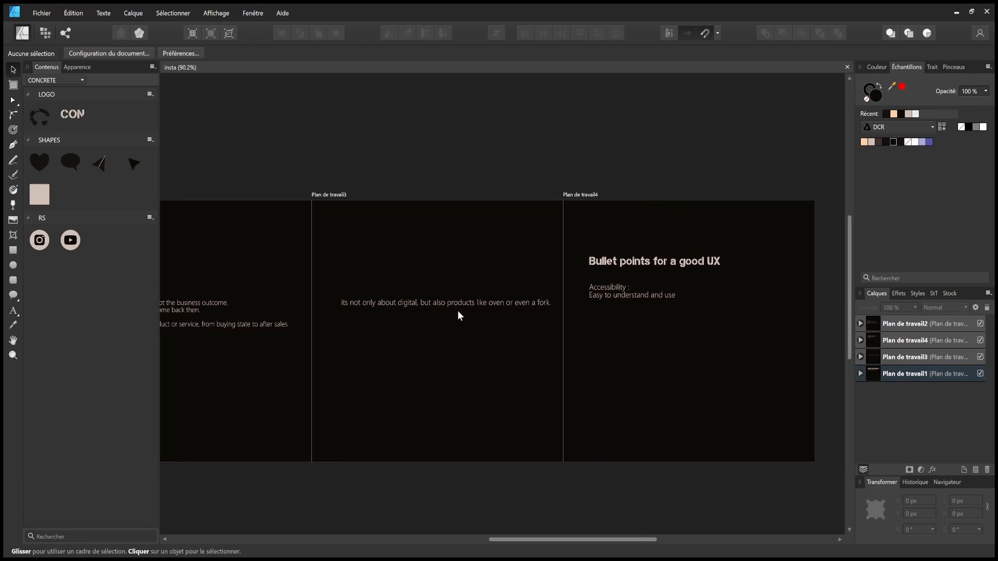
drag(484, 320, 458, 320)
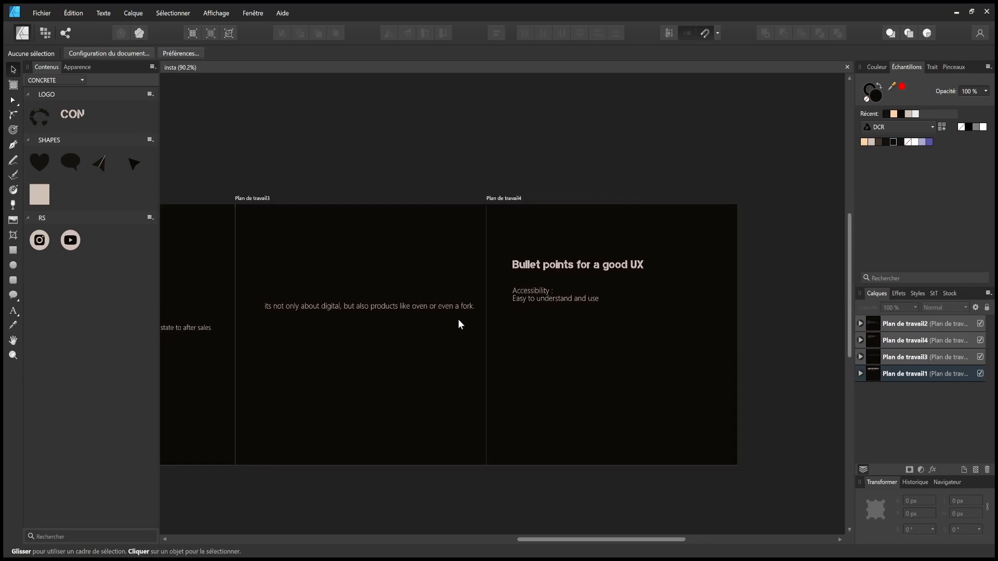
drag(607, 274, 547, 283)
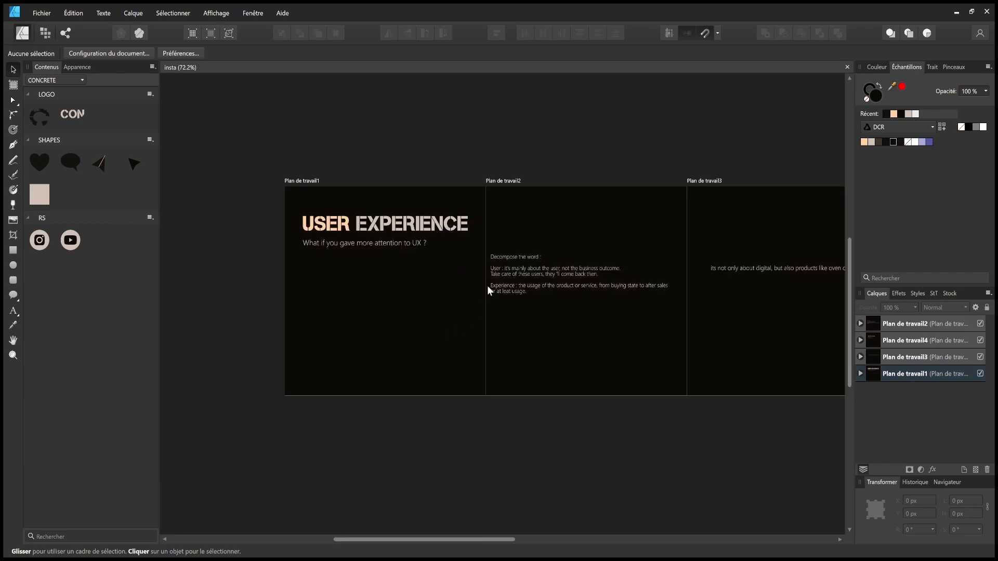
scroll(356, 257, up, 4)
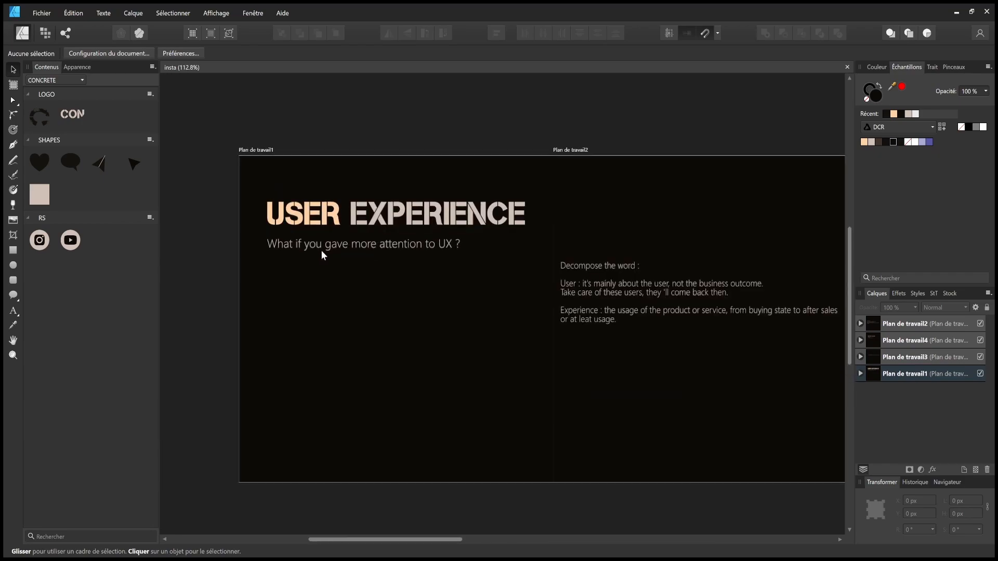
drag(440, 251, 383, 272)
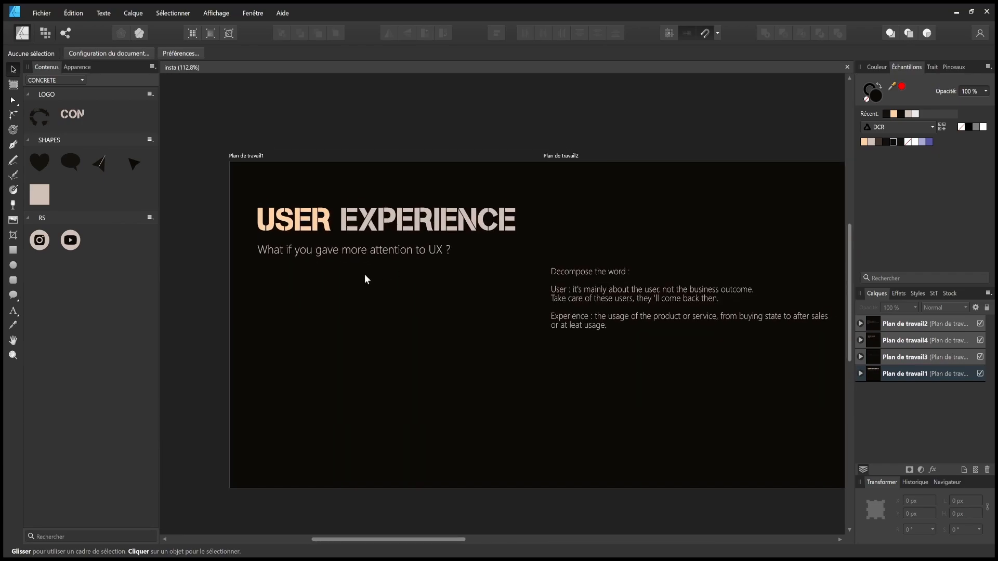
- Move slide 1's USER EXPERIENCE title and subtitle slightly lower
drag(177, 303, 523, 191)
drag(454, 222, 453, 239)
click(477, 150)
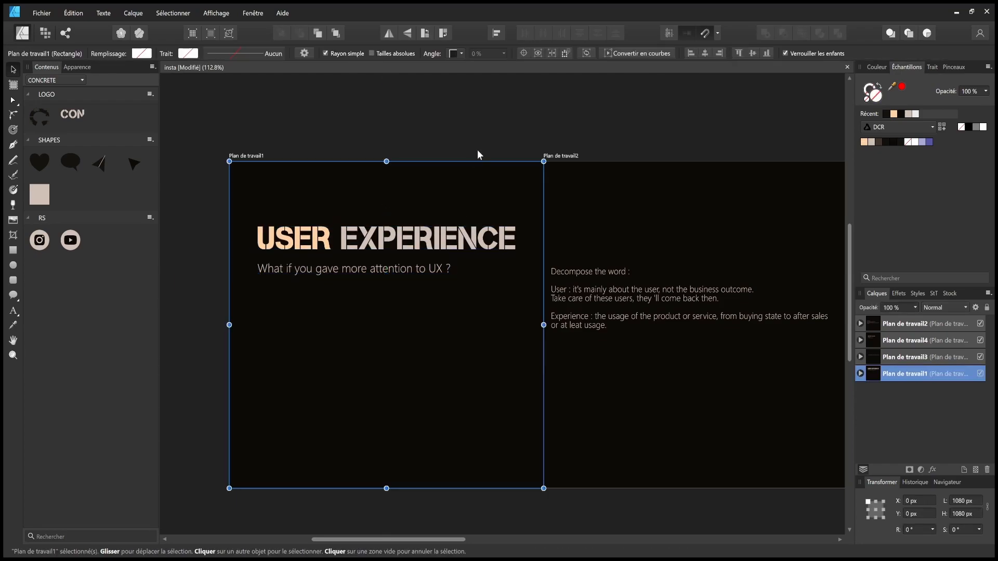
click(505, 138)
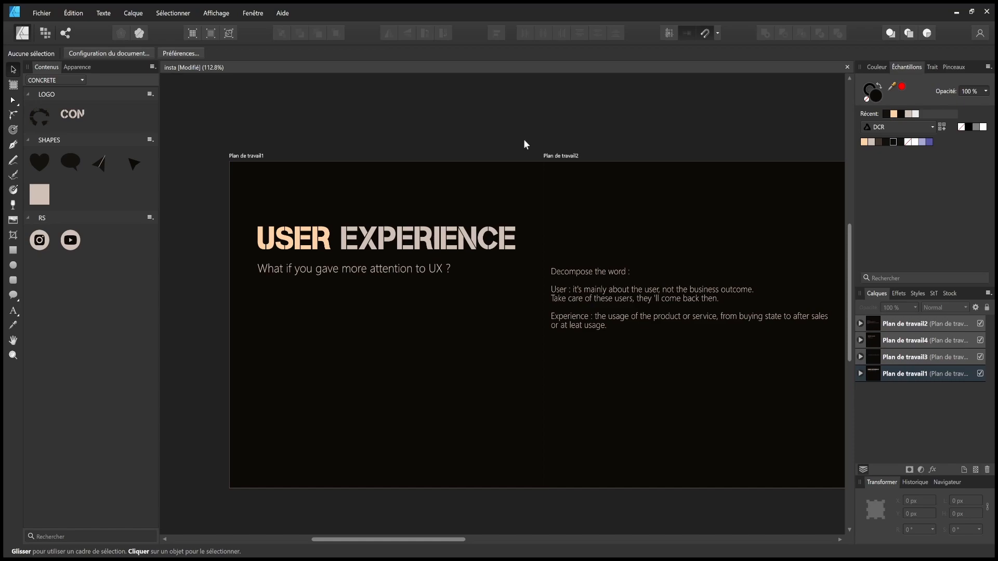
- Shift slide 2's 'Decompose the word' text frame down and to the right
drag(600, 304, 637, 290)
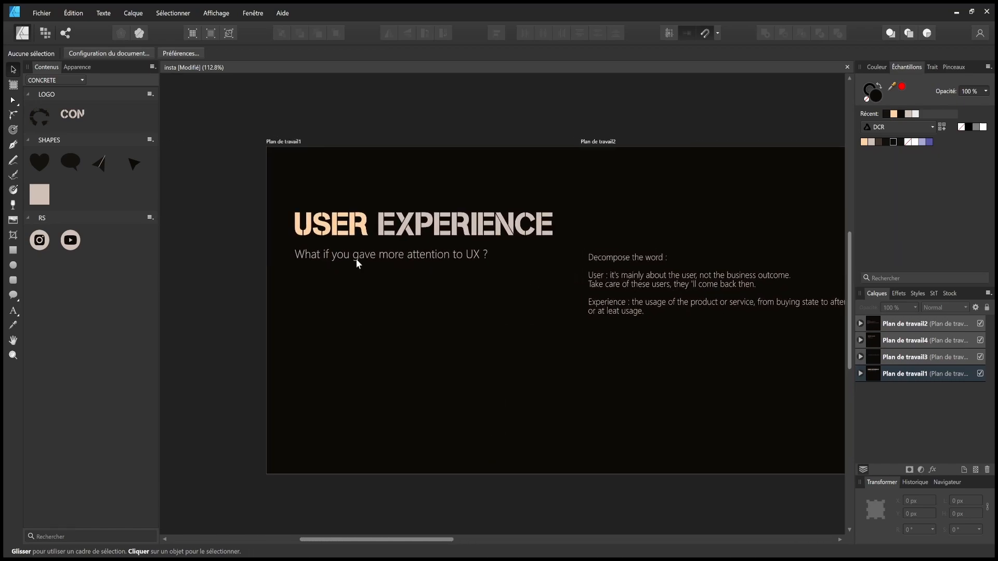
scroll(406, 276, right, 3)
drag(366, 313, 431, 306)
drag(512, 307, 469, 321)
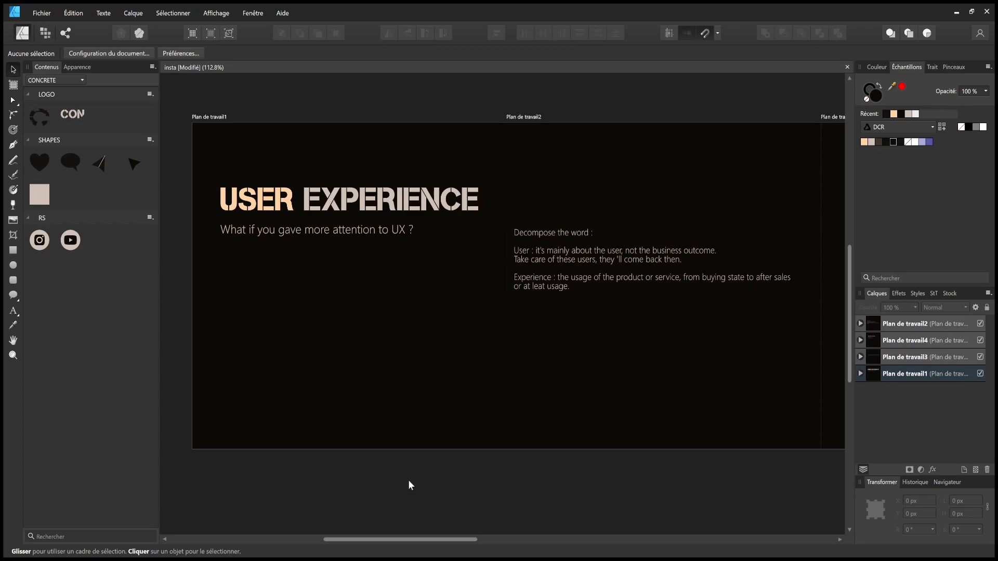
scroll(408, 478, right, 15)
scroll(385, 440, left, 15)
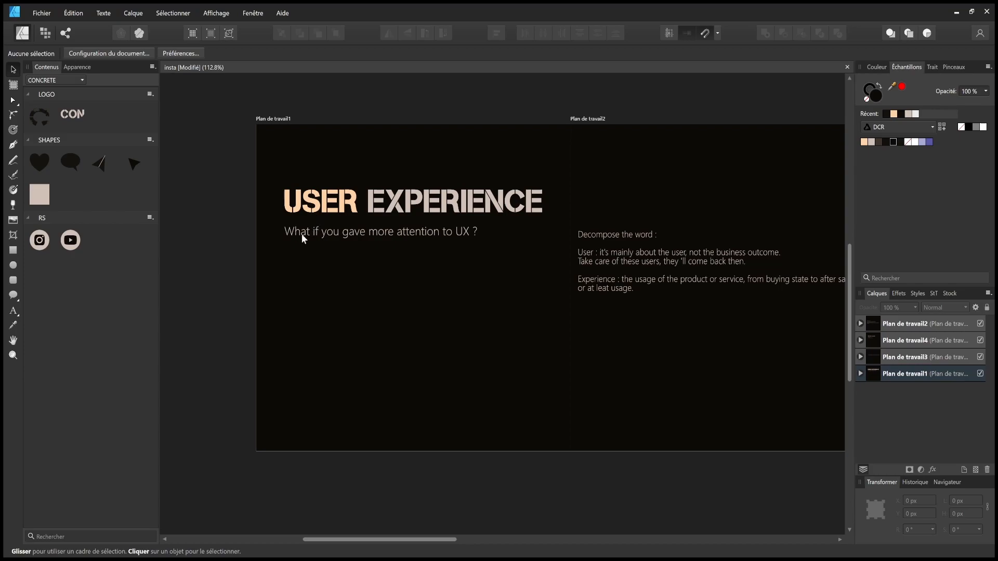
scroll(364, 260, right, 4)
scroll(343, 281, right, 2)
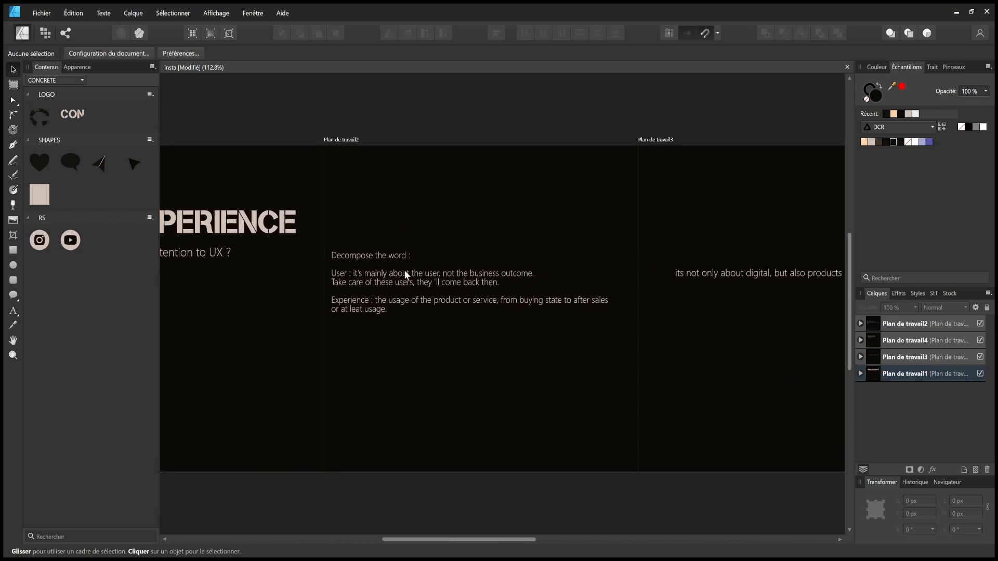
click(388, 251)
scroll(280, 262, left, 3)
scroll(325, 267, right, 1)
mouse_move(500, 262)
mouse_down()
mouse_move(482, 282)
mouse_move(491, 273)
mouse_up()
- Add a two-line artistic text heading 'Lets decompose / the word' above slide 2's body text
click(504, 260)
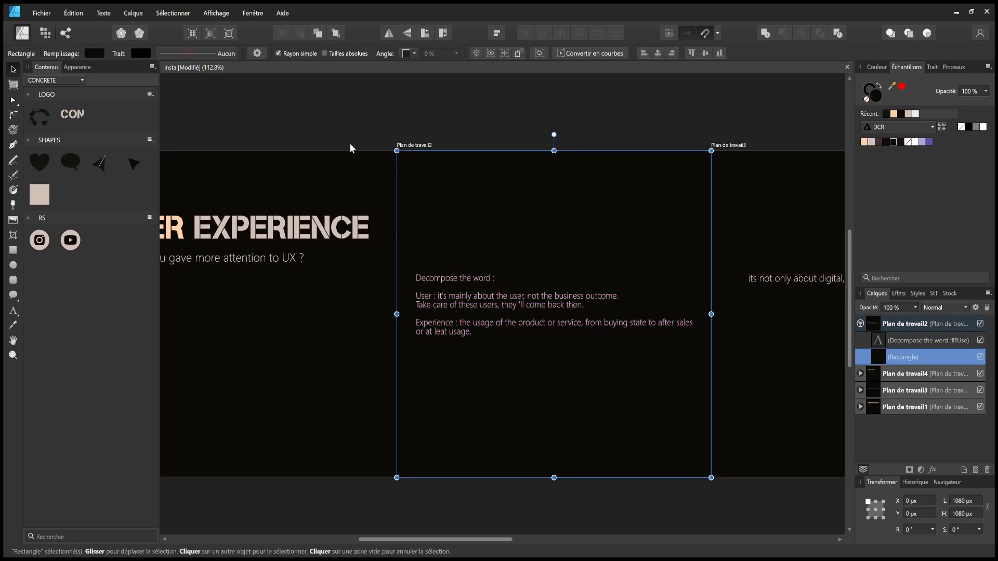
click(332, 126)
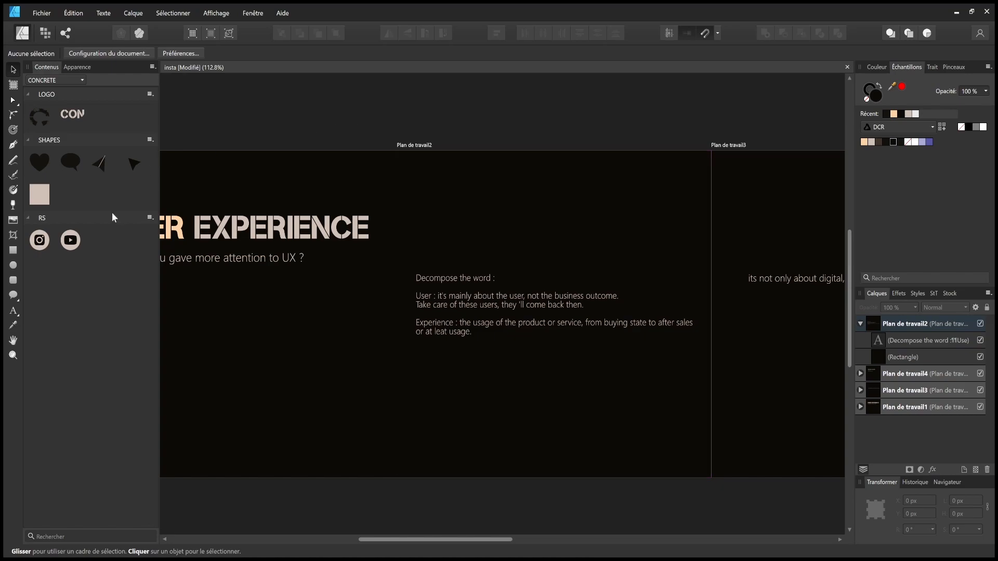
click(13, 311)
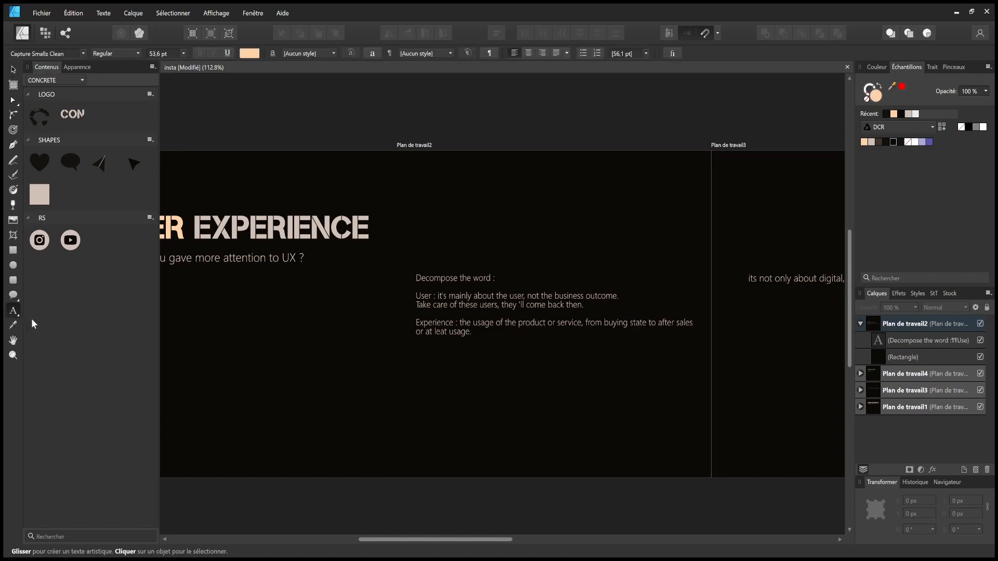
drag(433, 187, 449, 207)
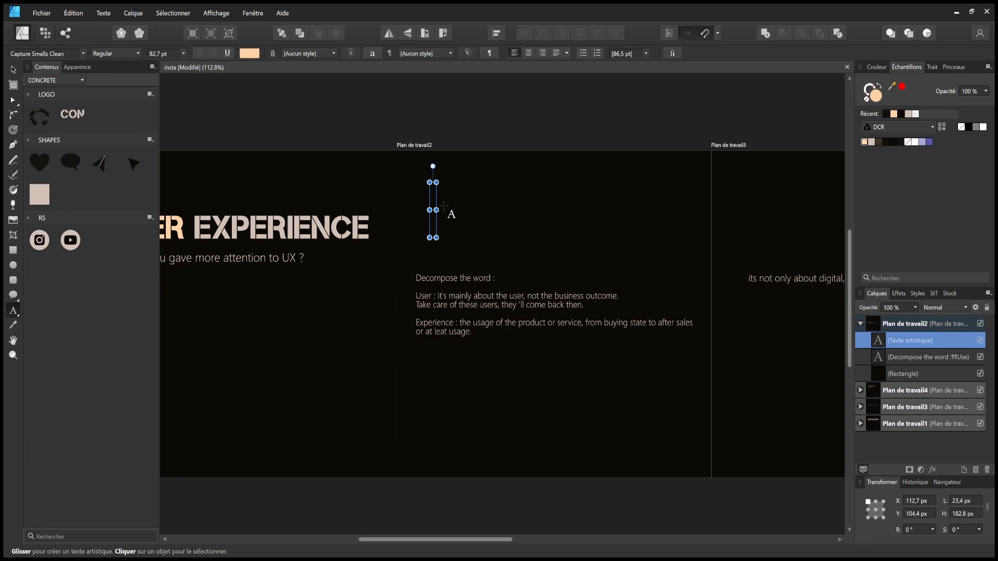
text(D)
key(BackSpace)
text(Lets)
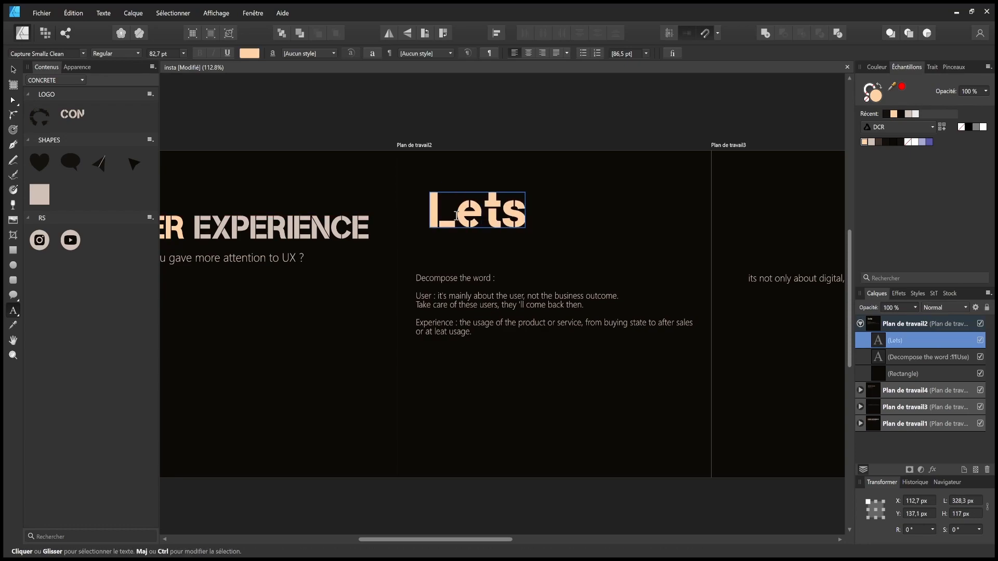
text( decomp)
key(Return)
text(the word)
key(Escape)
- Scale the new heading to 48 pt and align it with the paragraph's left edge
click(13, 69)
drag(792, 281, 640, 230)
drag(560, 226, 384, 200)
key(t)
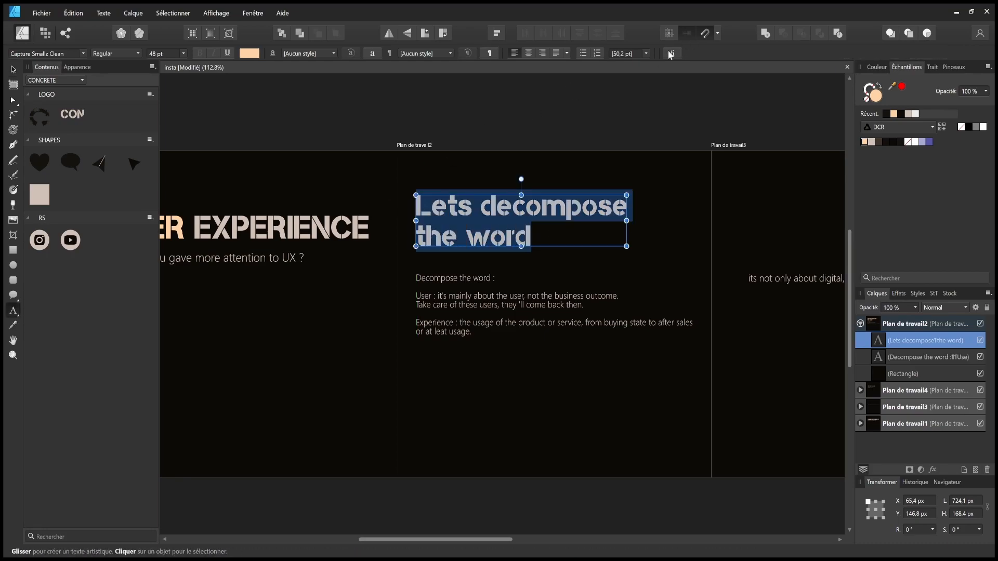
- Make the heading all caps and recolour LETS and THE WORD light grey, leaving DECOMPOSE peach
click(671, 53)
click(458, 250)
click(505, 376)
click(496, 390)
click(568, 233)
drag(569, 233, 418, 226)
drag(481, 204, 415, 202)
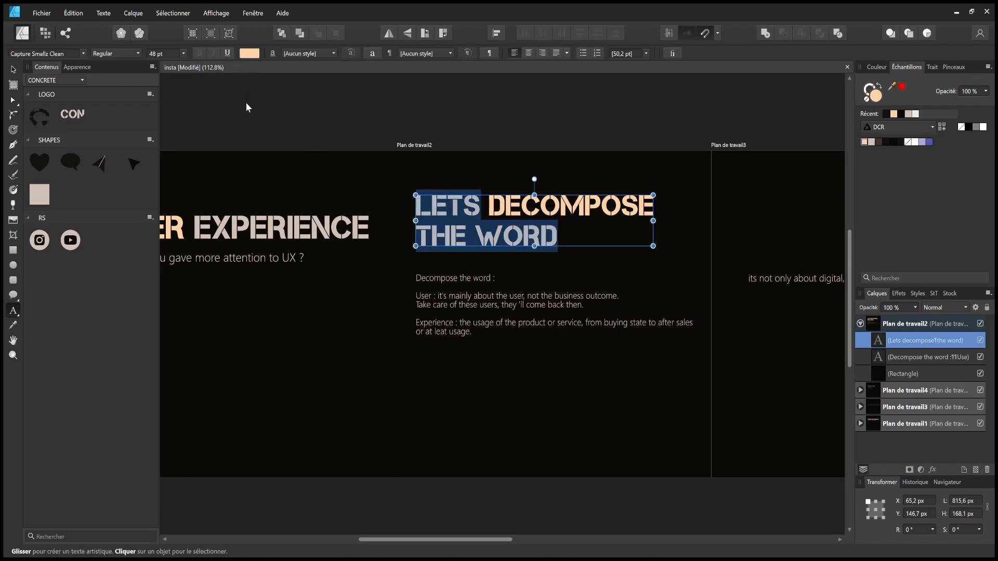
click(872, 141)
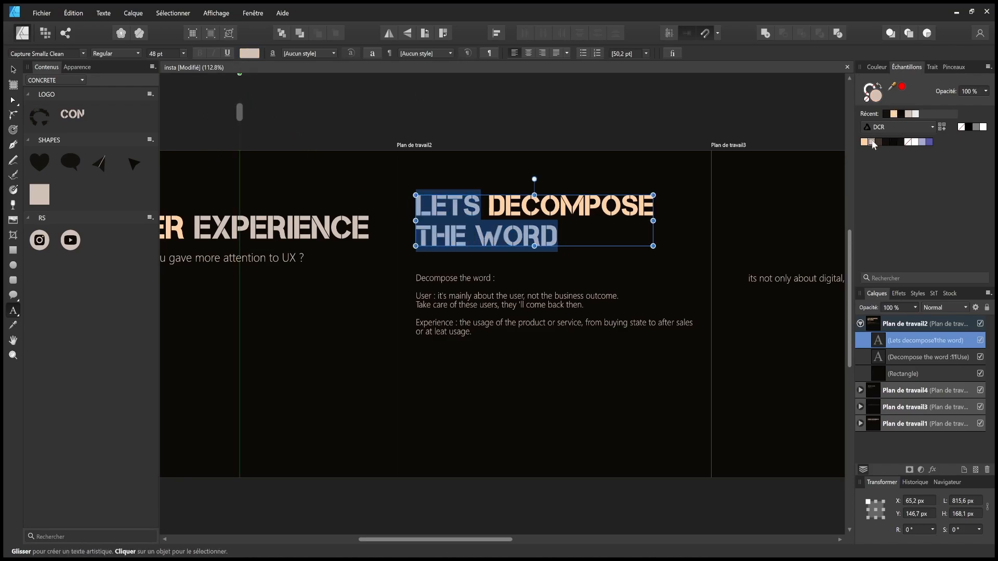
key(Escape)
- Move the heading closer to the body text and set it in Segoe UI Black
drag(573, 120, 494, 127)
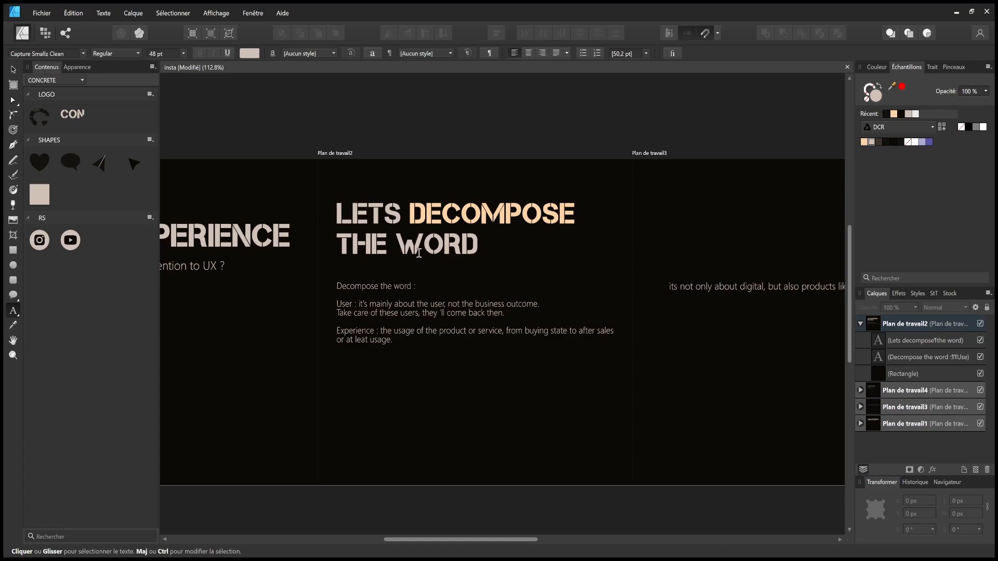
key(v)
drag(411, 237, 411, 249)
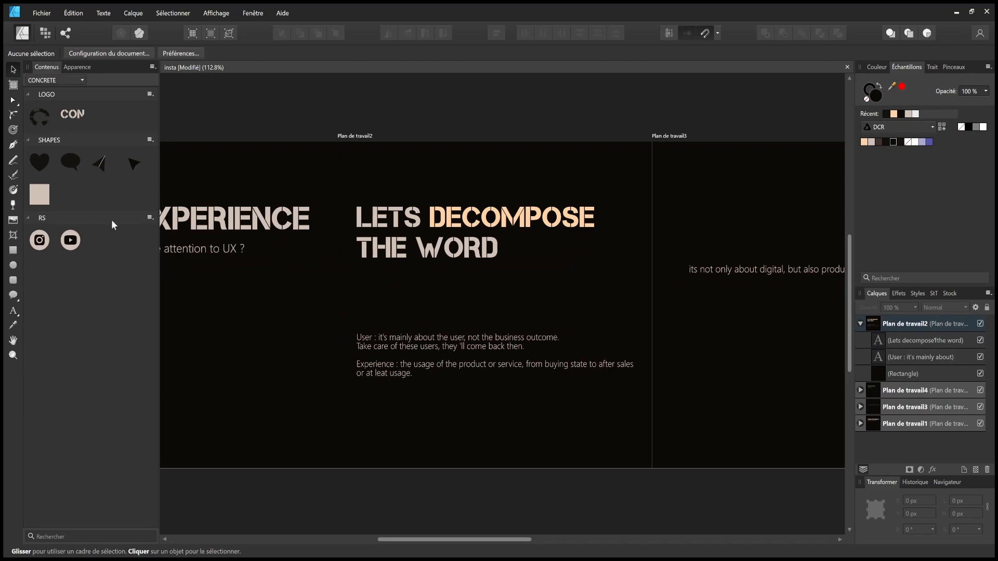
click(383, 253)
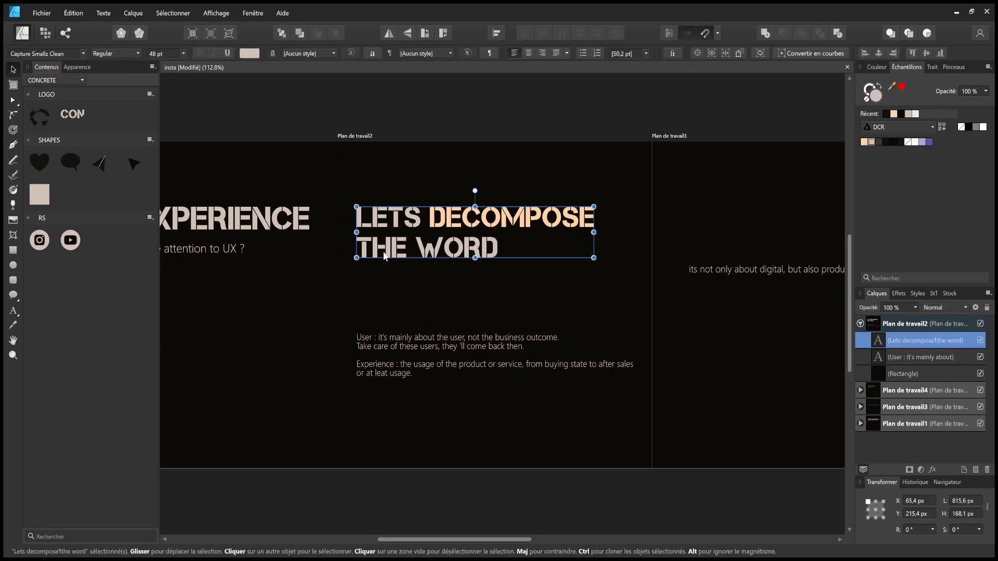
click(83, 53)
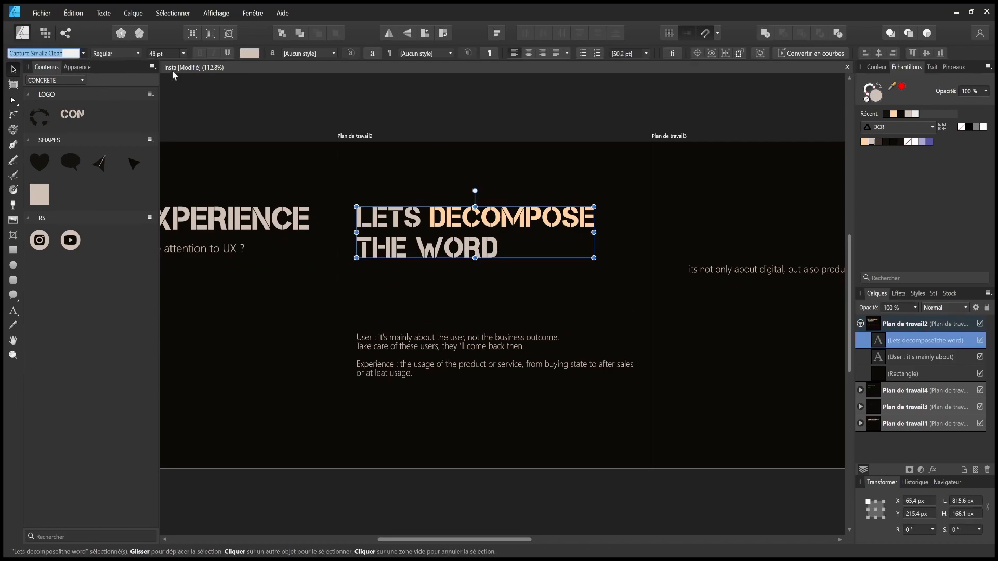
click(156, 95)
click(137, 53)
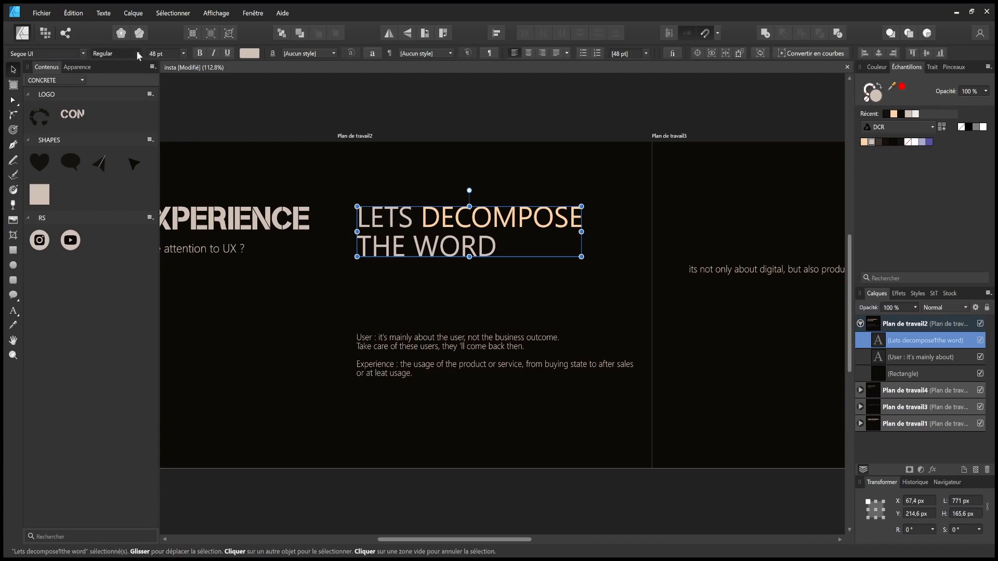
click(113, 188)
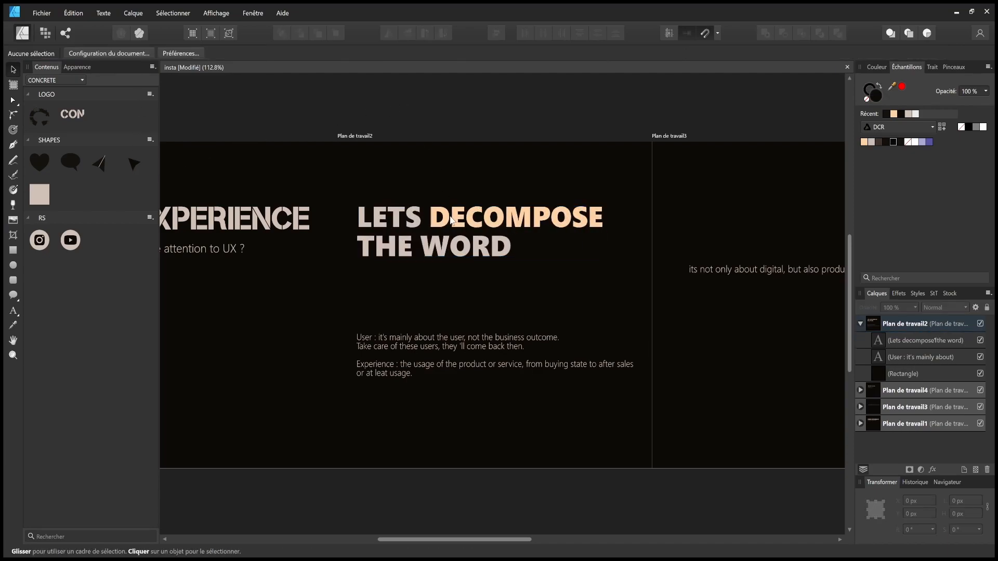
click(472, 123)
- Copy slide 1's USER EXPERIENCE heading onto artboard 2 below LETS DECOMPOSE THE WORD
click(249, 224)
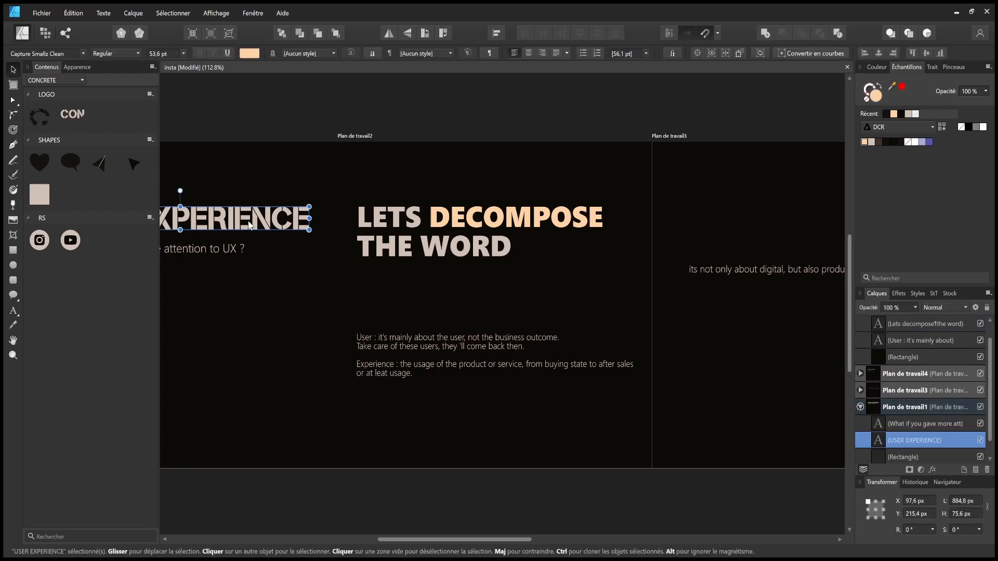
key(ctrl+c)
click(430, 288)
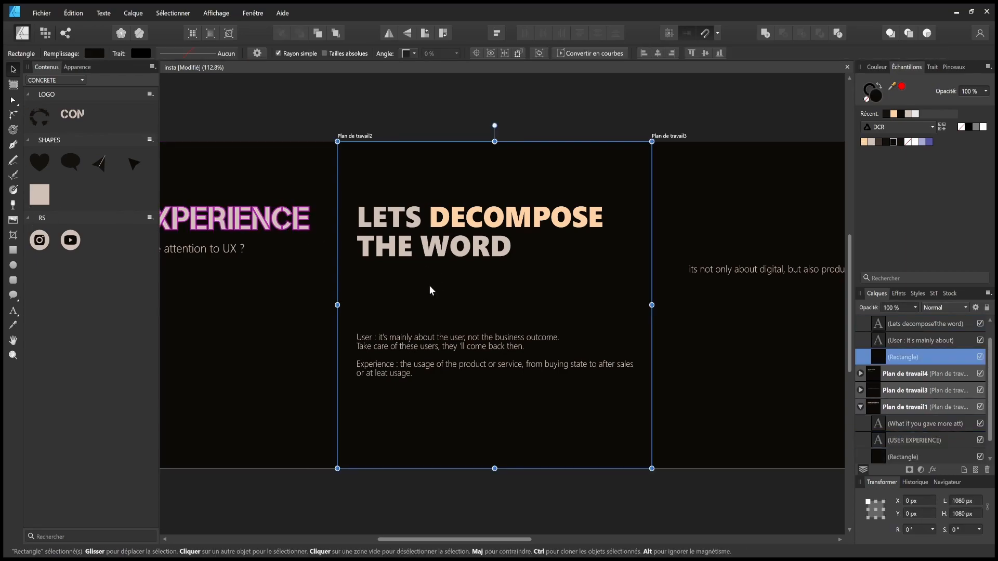
key(ctrl+v)
drag(512, 221, 515, 300)
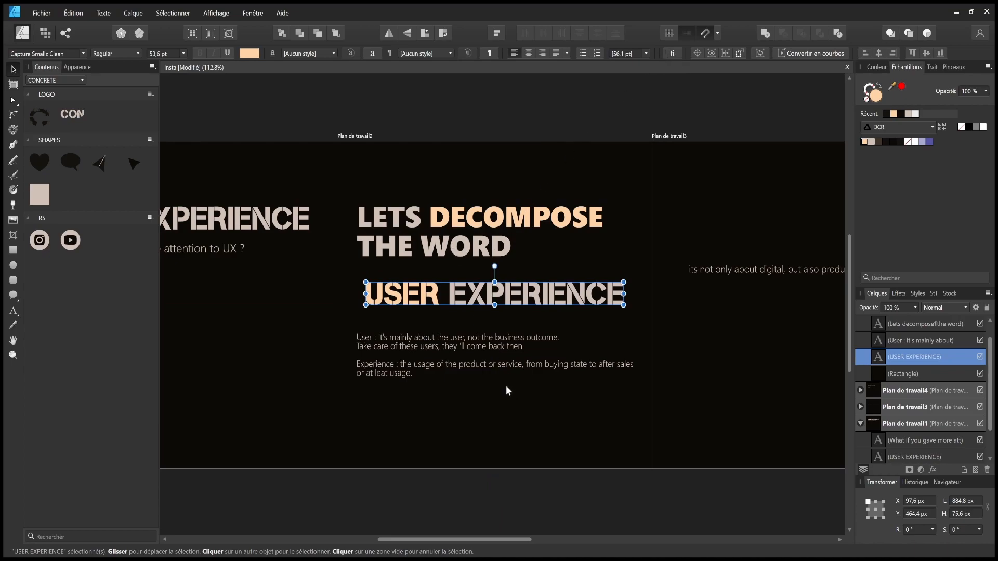
- Duplicate the pasted USER EXPERIENCE heading just below itself
click(487, 314)
double_click(487, 296)
key(ctrl+a)
double_click(499, 291)
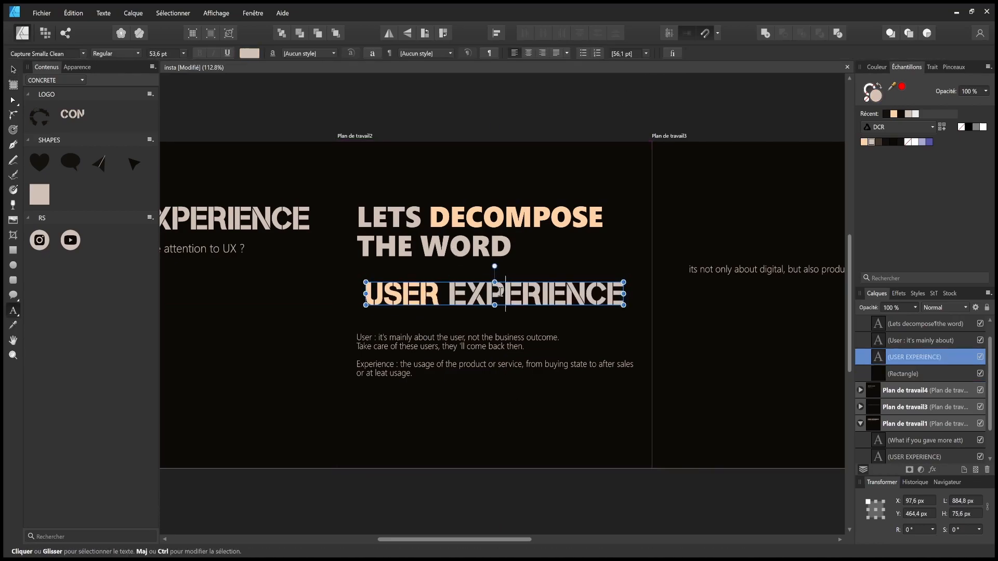
key(BackSpace)
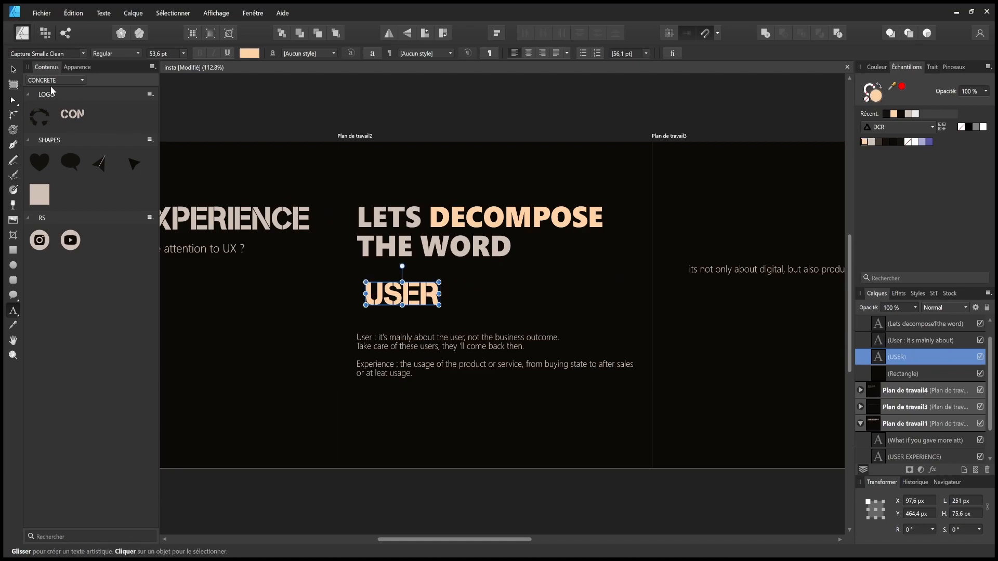
key(ctrl+z)
click(13, 69)
click(443, 310)
click(448, 298)
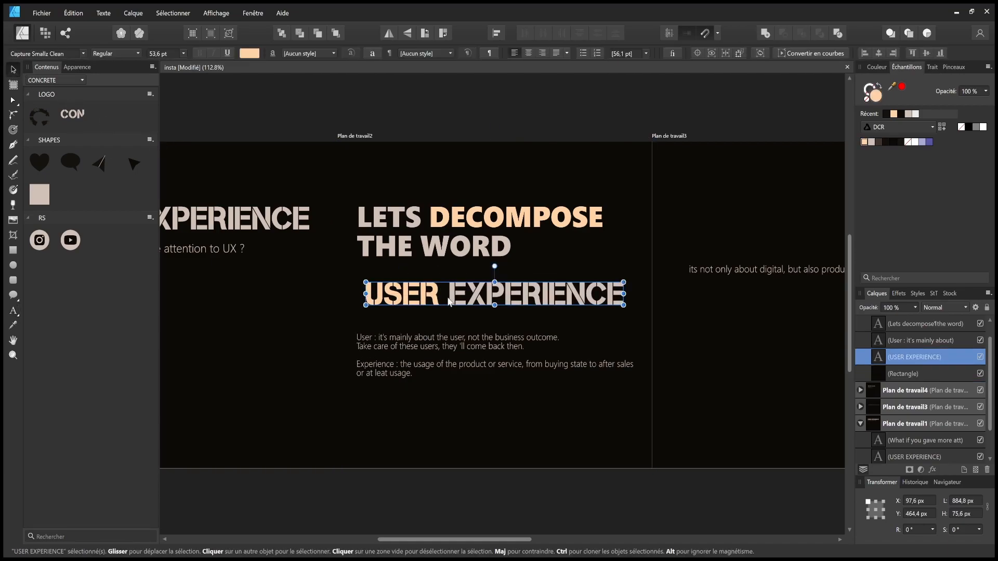
drag(450, 301, 449, 337)
- Delete EXPERIENCE from the upper copy and USER from the lower, leaving separate USER and EXPERIENCE words
double_click(502, 293)
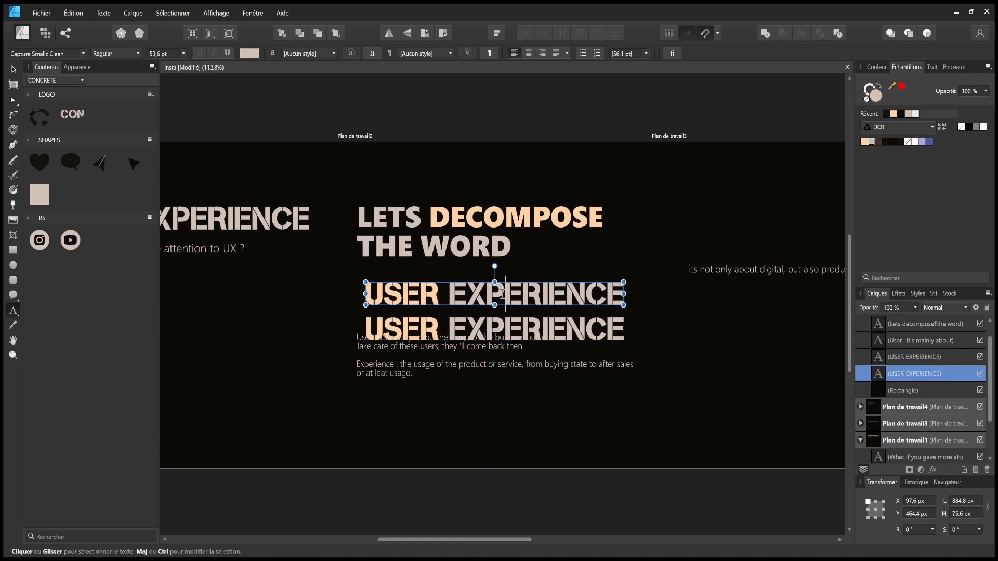
double_click(505, 294)
key(BackSpace)
key(BackSpace)
key(BackSpace)
click(366, 327)
double_click(395, 327)
key(BackSpace)
click(428, 296)
click(421, 292)
text(r)
key(Escape)
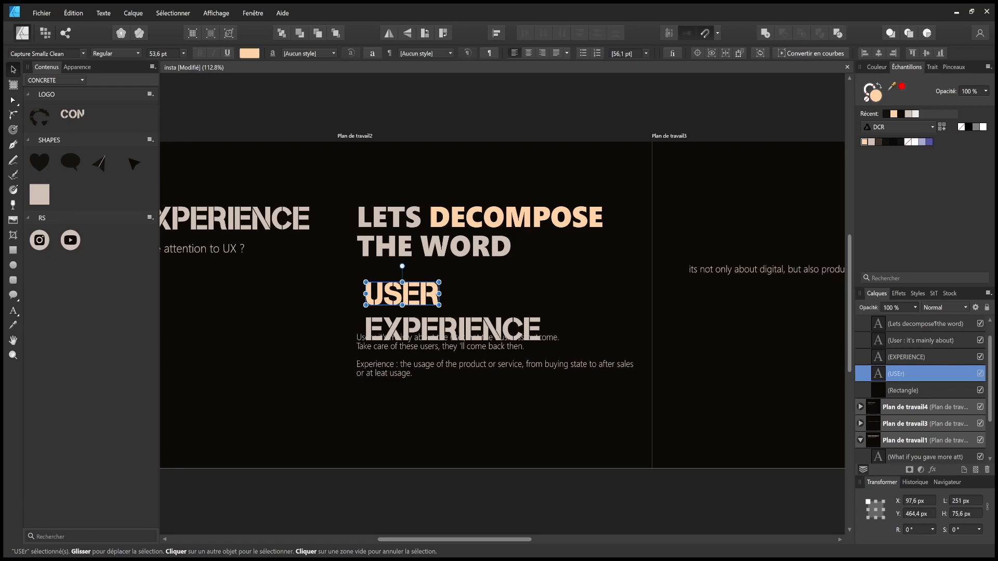
key(Escape)
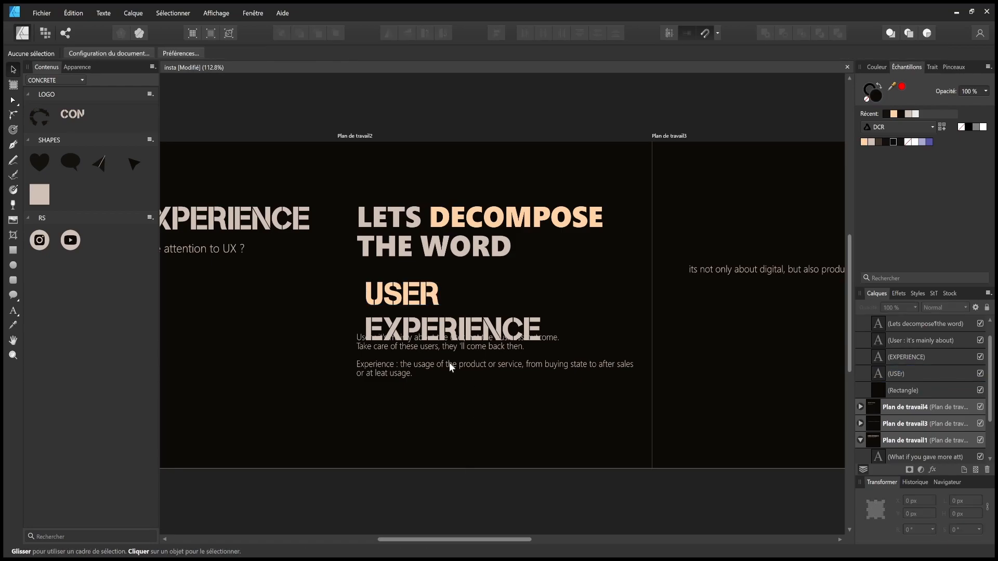
- Align USER with the heading, move EXPERIENCE lower, and bring the body text up under USER
click(426, 298)
mouse_move(426, 297)
mouse_down()
mouse_move(409, 311)
mouse_move(416, 288)
mouse_up()
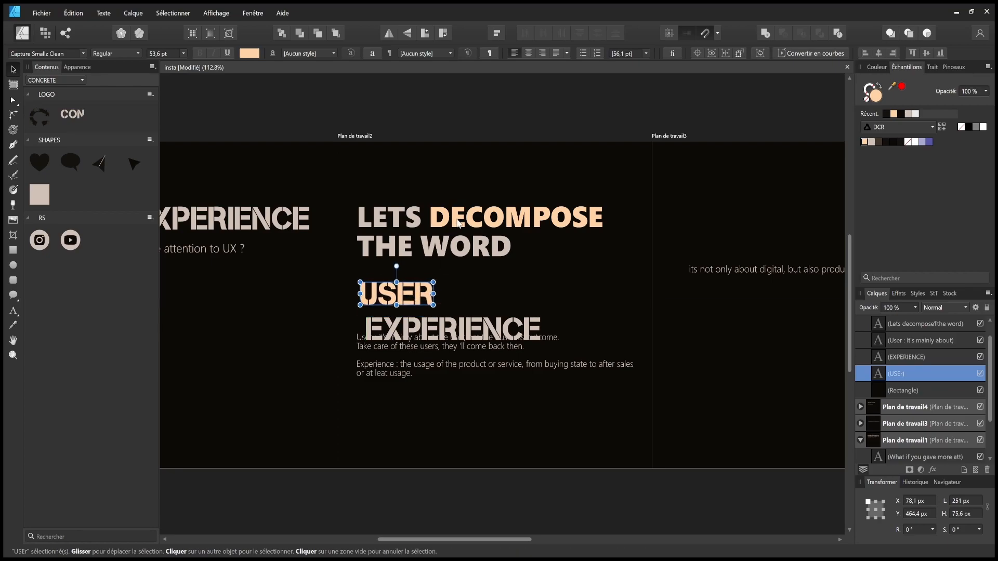
click(459, 223)
drag(456, 329, 447, 375)
click(410, 286)
drag(420, 295, 417, 298)
click(457, 345)
drag(457, 339, 458, 322)
- Remove the 'User : ' label from the description and capitalise its opening 'It'
double_click(389, 325)
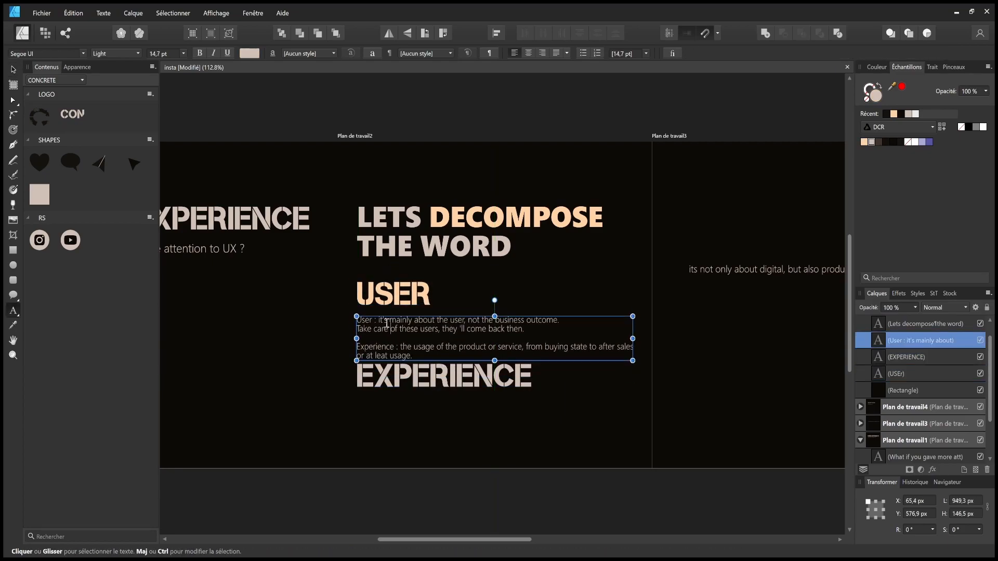
drag(380, 320, 355, 320)
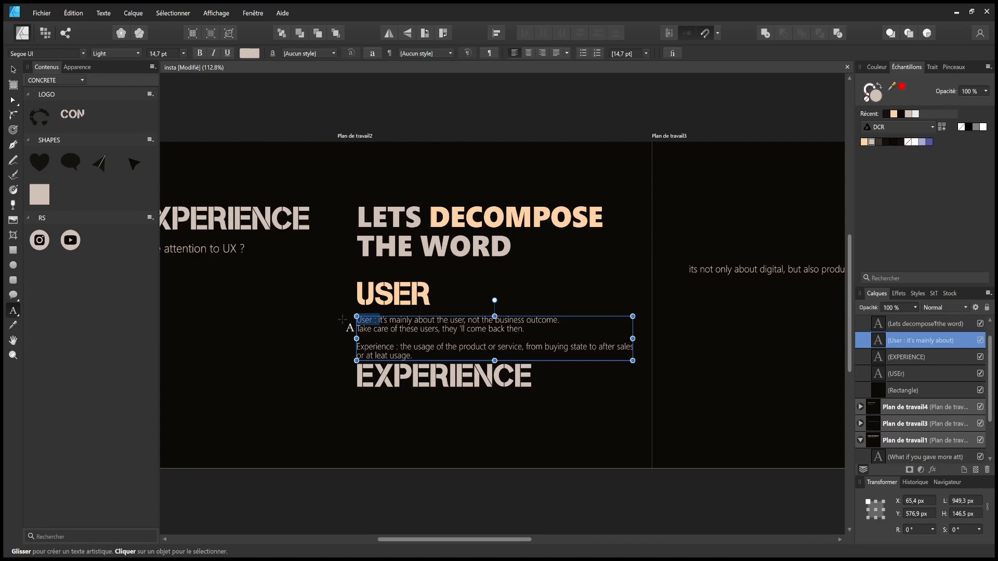
key(BackSpace)
key(Delete)
text(I)
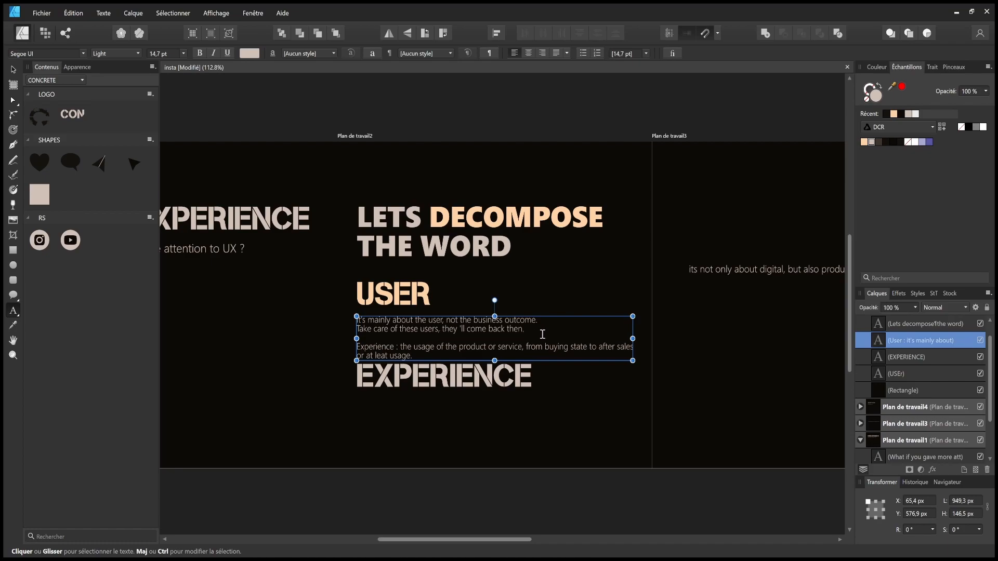
drag(412, 356, 342, 347)
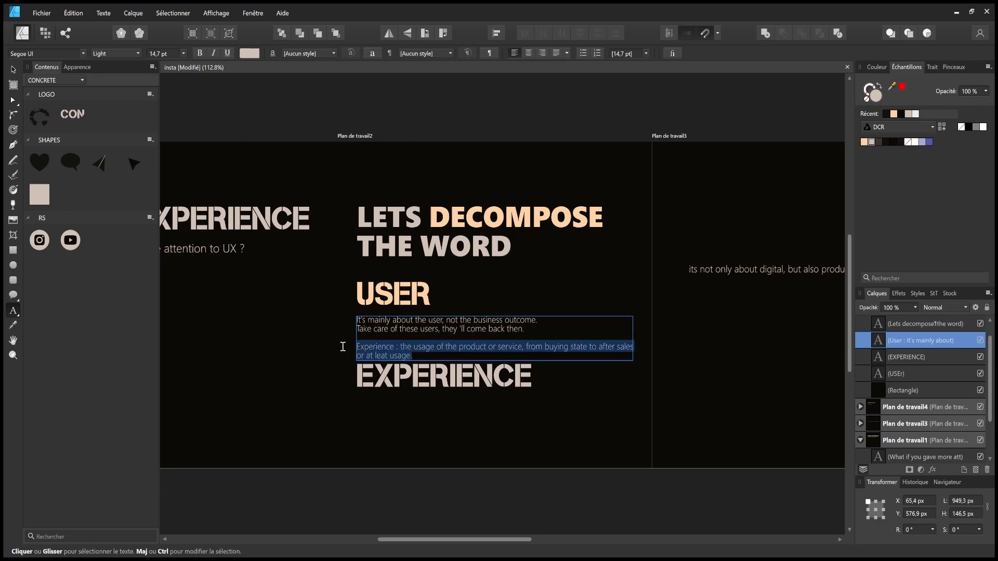
key(Escape)
click(593, 268)
- Duplicate the description below EXPERIENCE and trim it to the one-line usage definition ending 'after sales'
click(486, 328)
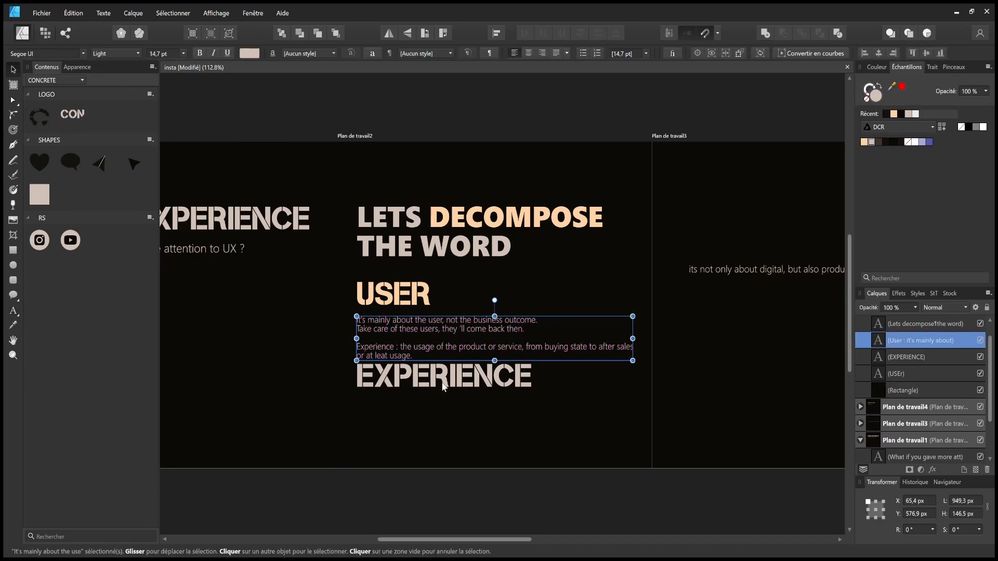
key(ctrl+j)
drag(472, 344, 474, 427)
double_click(535, 414)
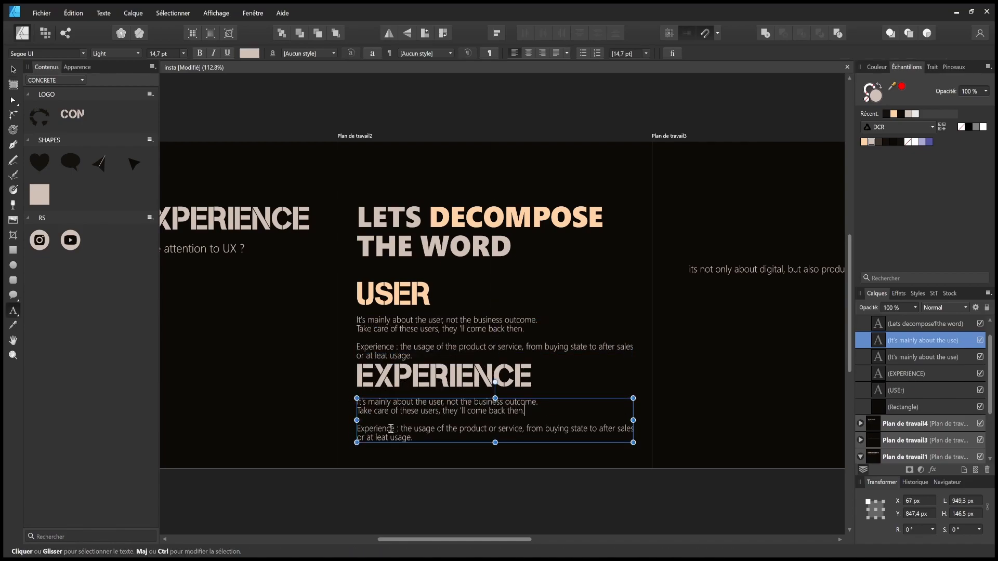
drag(402, 430, 345, 390)
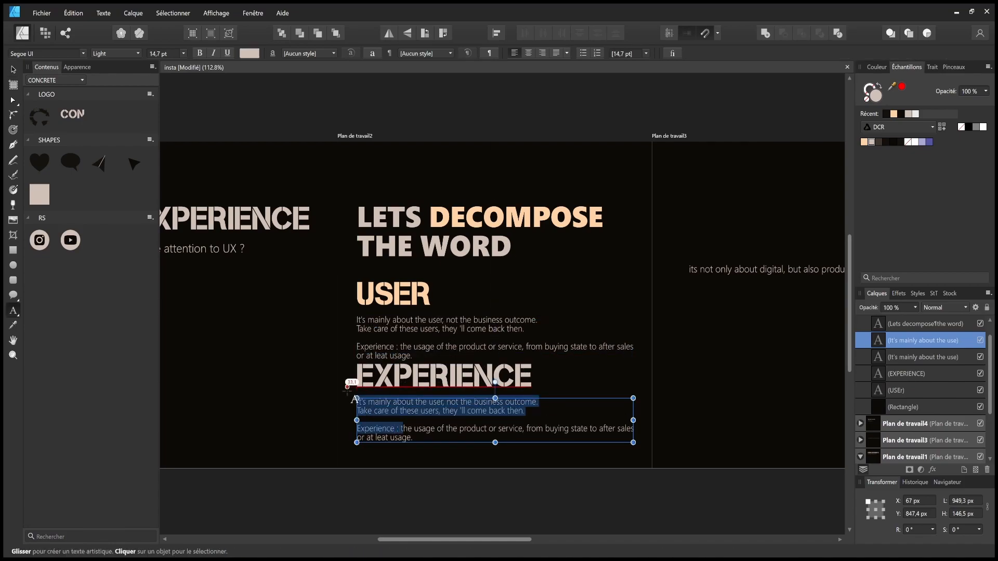
text(T)
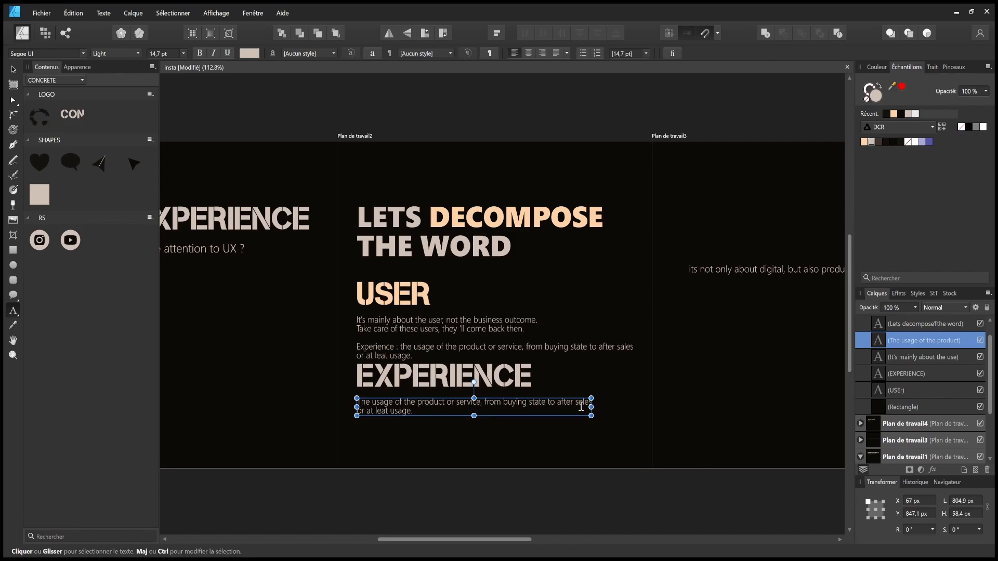
key(Escape)
drag(411, 411, 346, 411)
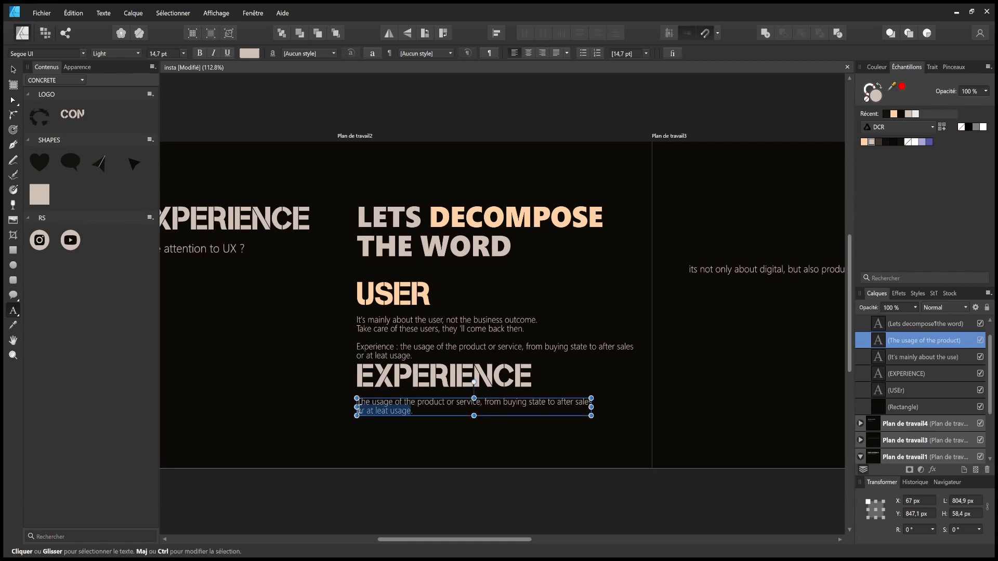
key(BackSpace)
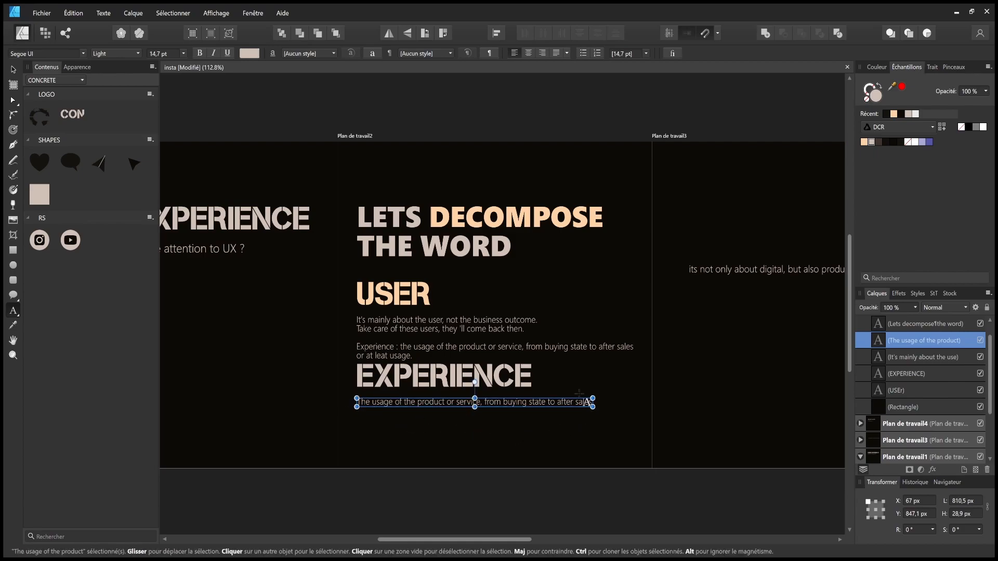
click(13, 69)
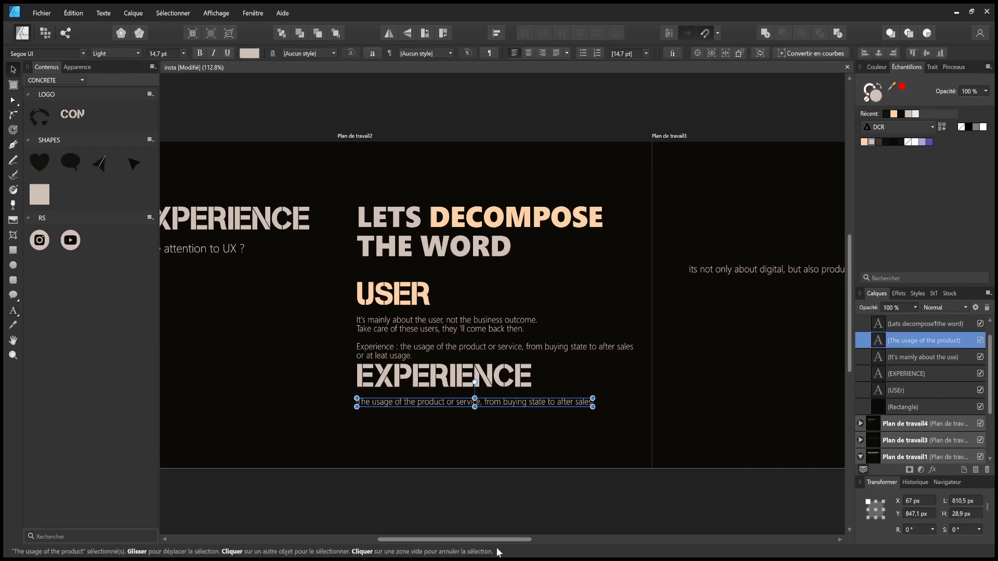
click(551, 517)
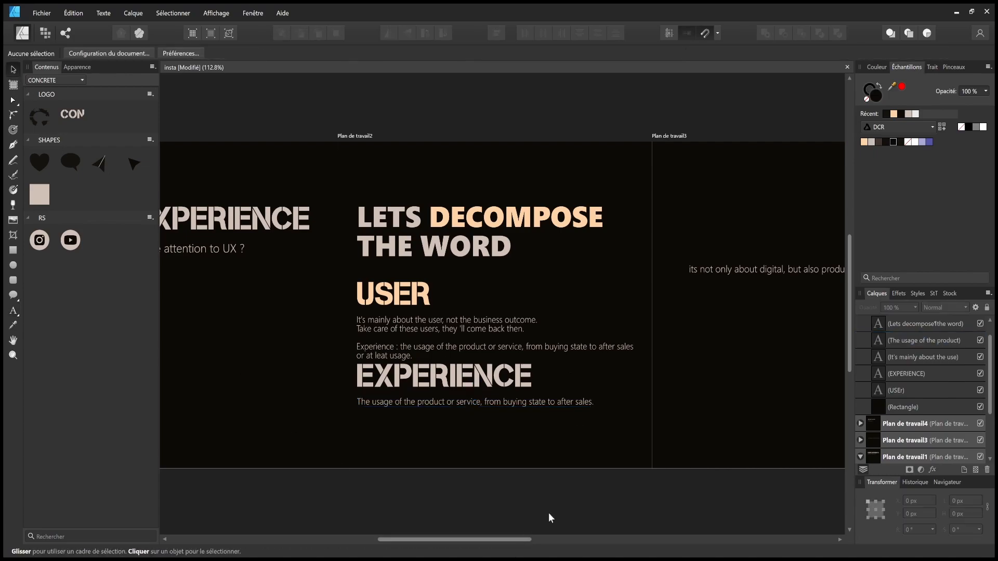
- Delete the Experience paragraph from the upper description, rewrap it onto two lines, and save
double_click(452, 350)
drag(452, 350, 323, 349)
key(BackSpace)
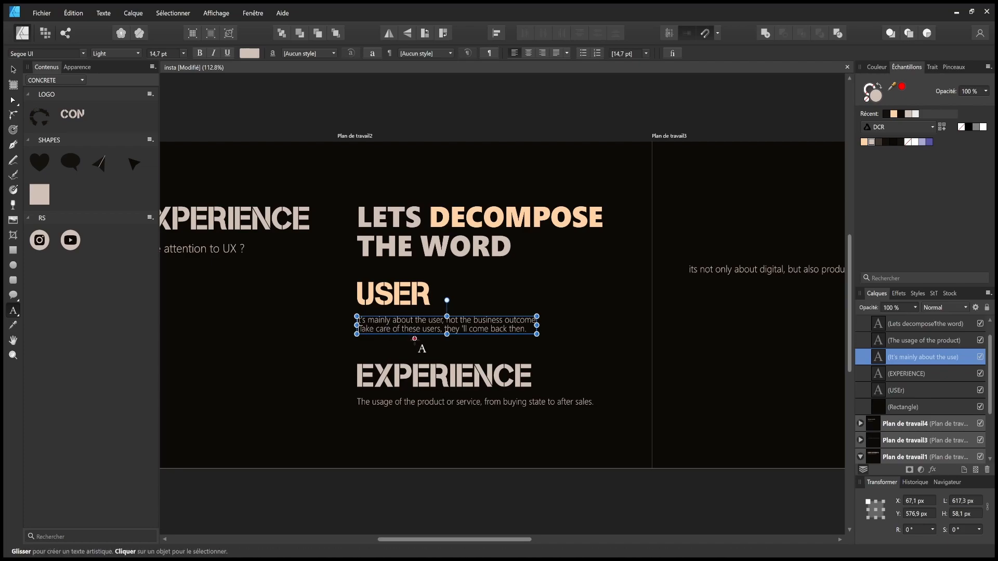
key(BackSpace)
key(BackSpace)
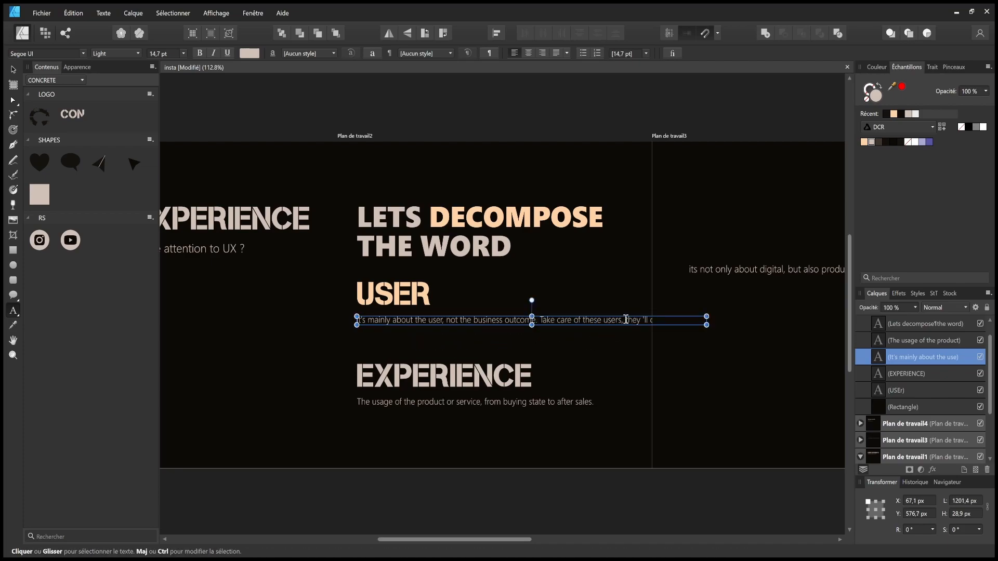
click(626, 319)
key(Return)
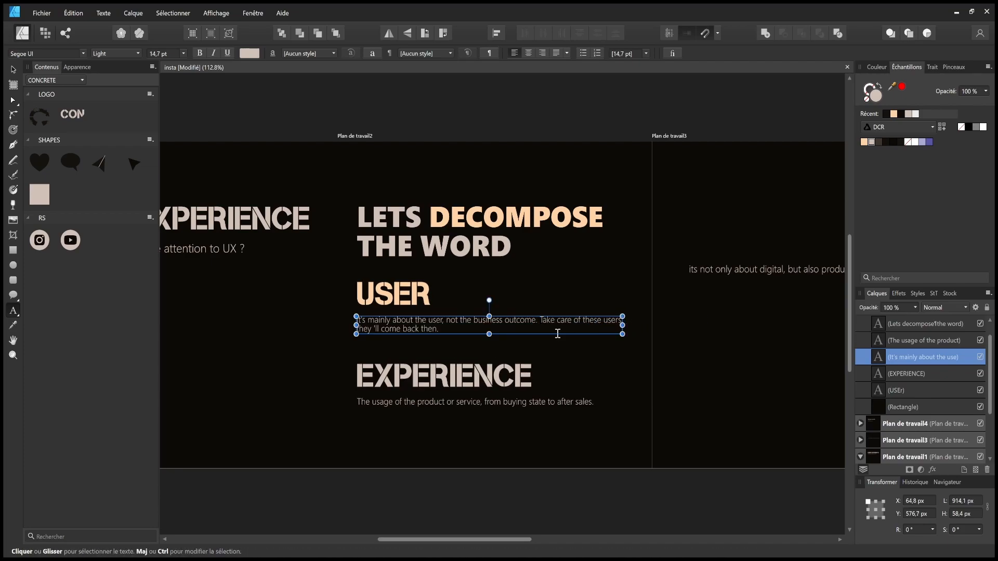
key(Escape)
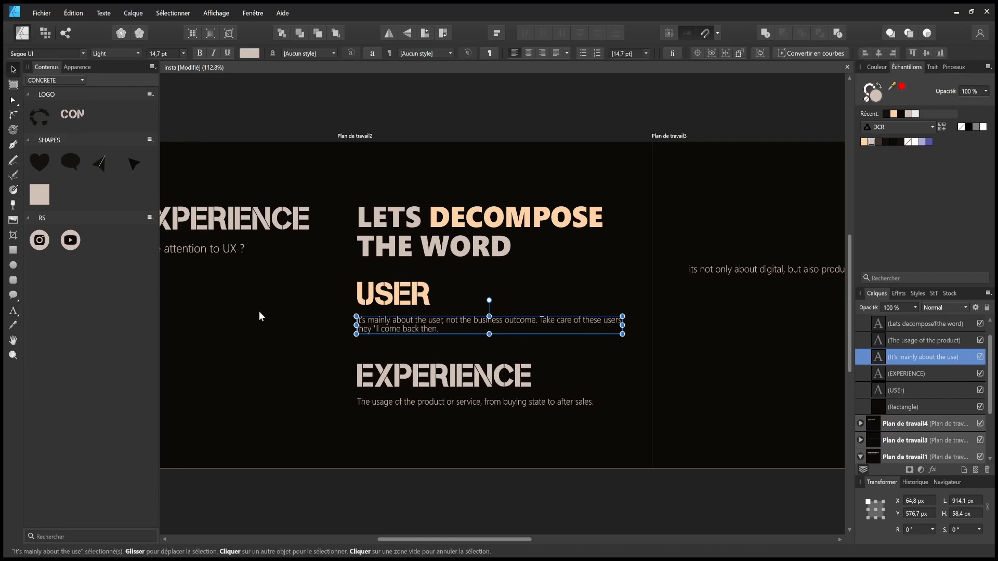
click(450, 503)
key(ctrl+s)
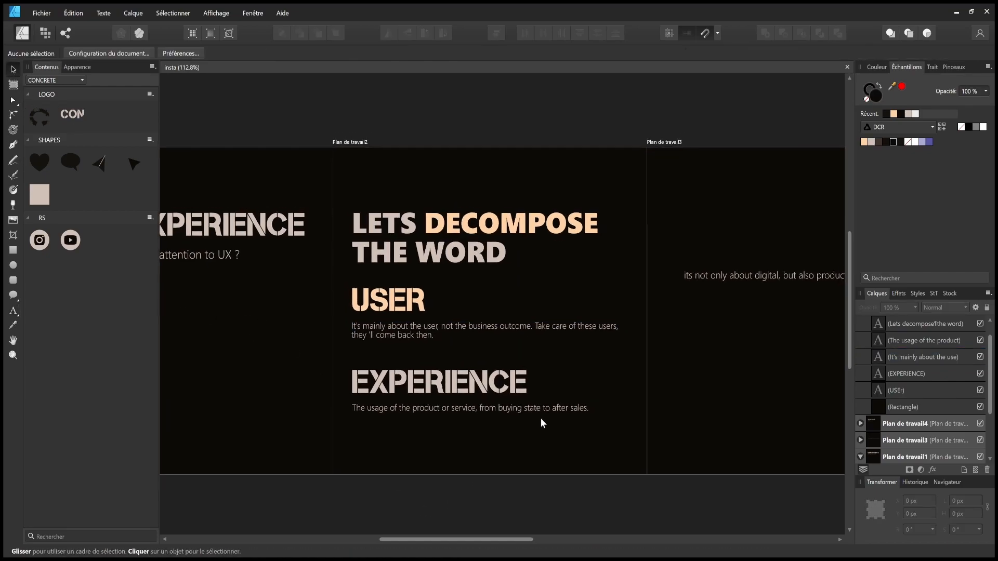
- Move the USER and EXPERIENCE sections down and raise the Lets decompose the word title
drag(312, 515, 665, 286)
drag(569, 321, 568, 333)
click(557, 487)
drag(442, 265, 446, 231)
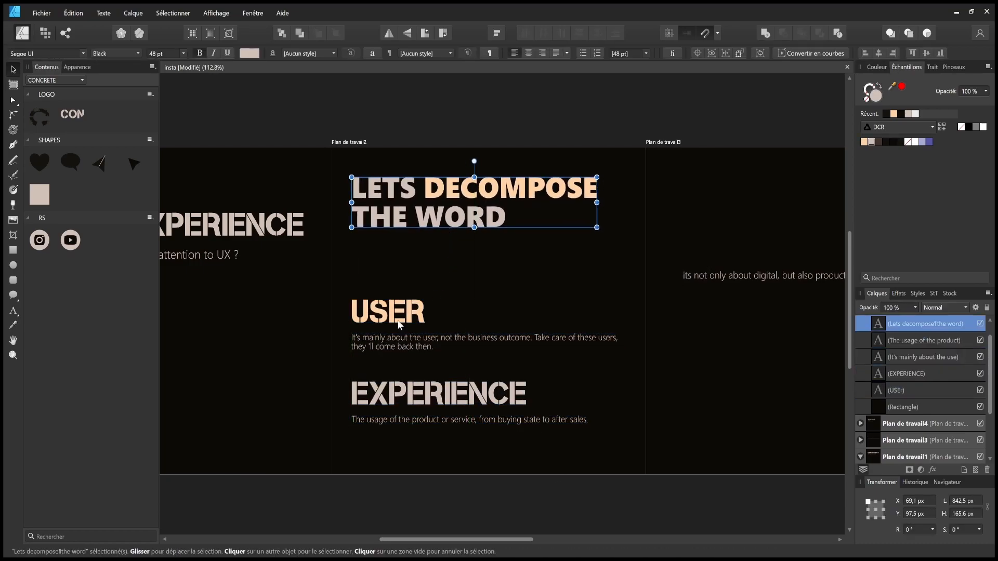
- Colour the EXPERIENCE heading peach to match USER
double_click(410, 394)
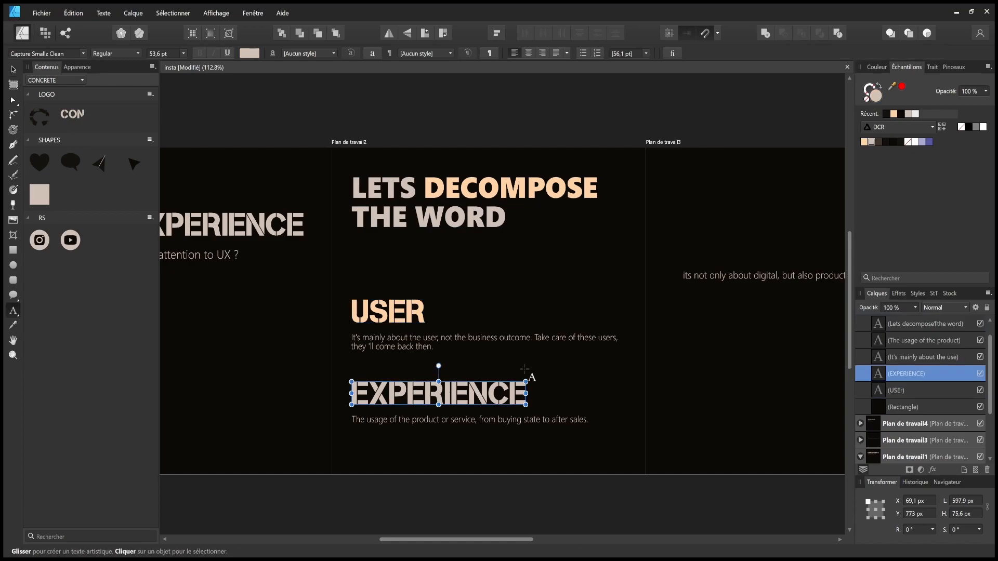
click(866, 141)
key(Escape)
click(439, 454)
click(535, 509)
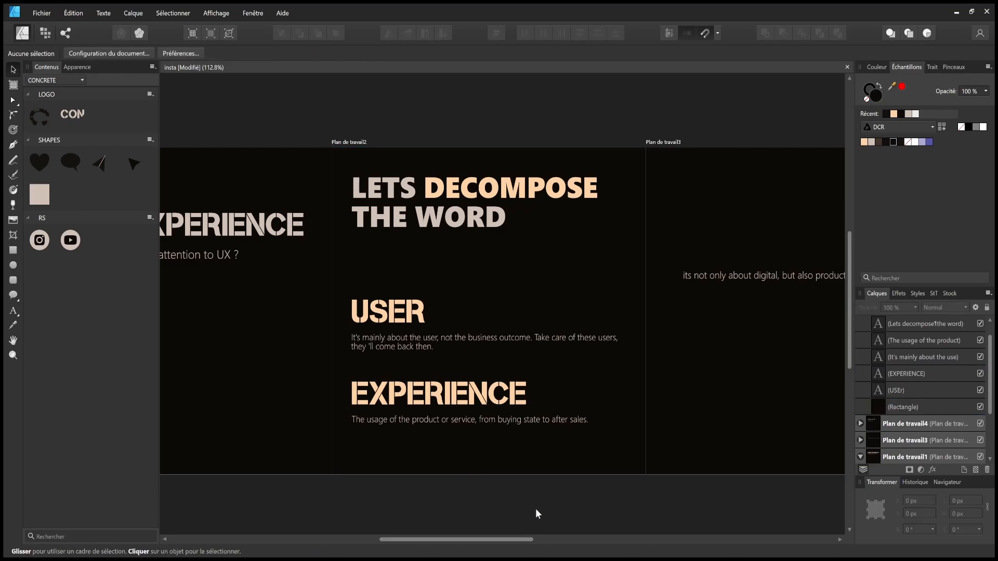
- Save the document and extend the USER description with its closing sentence
key(ctrl+s)
scroll(524, 484, down, 2)
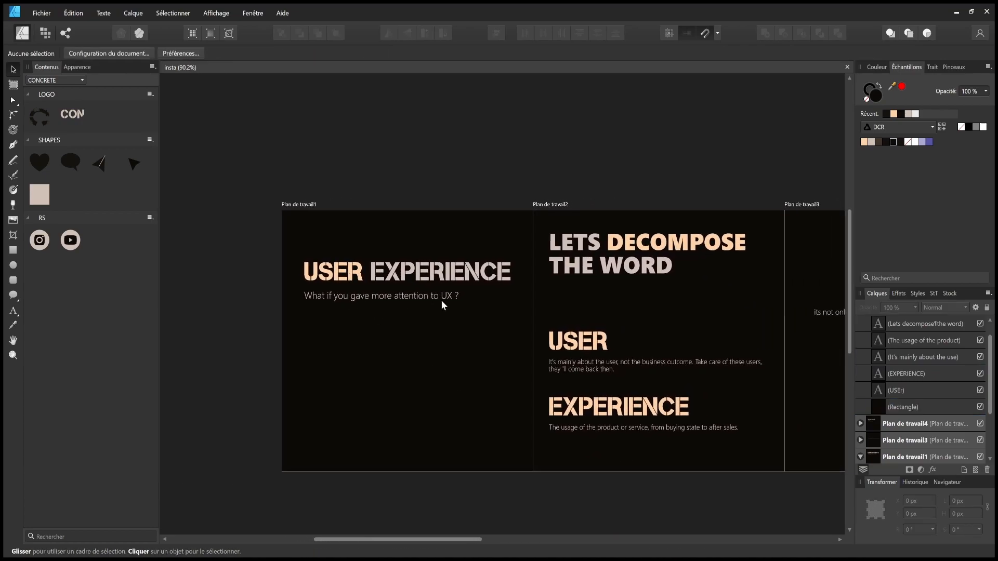
scroll(444, 305, right, 4)
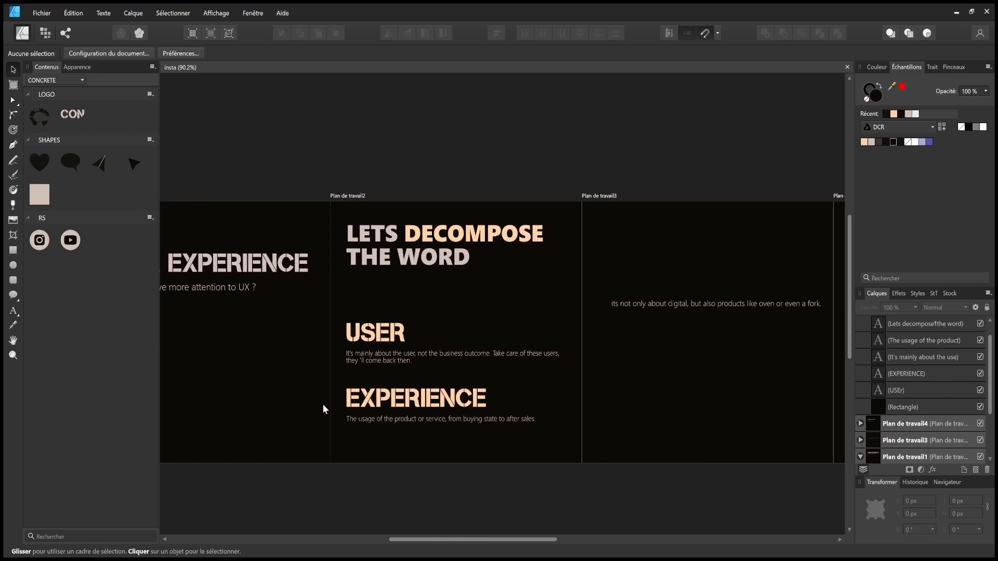
double_click(408, 361)
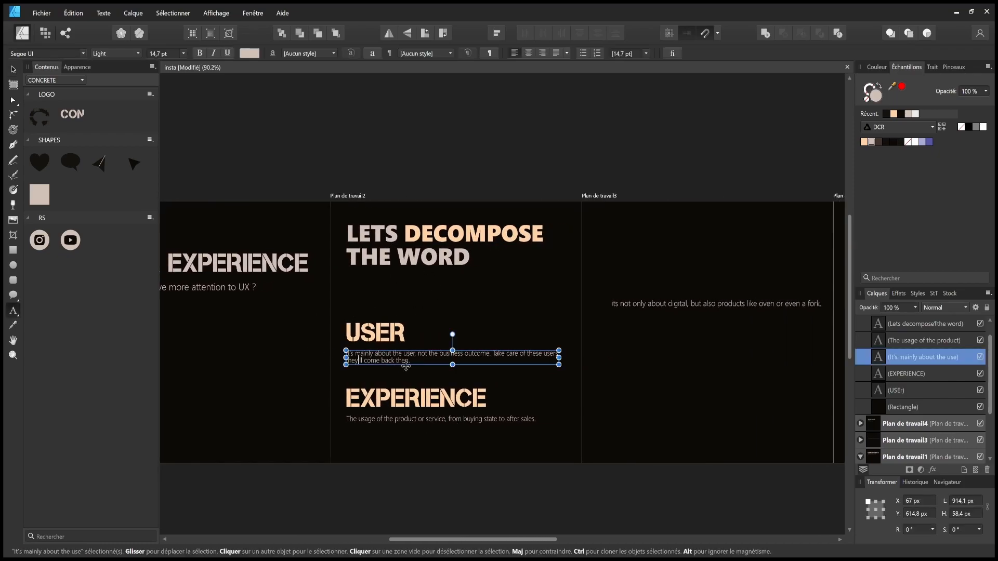
key(BackSpace)
text(and generate great income for y)
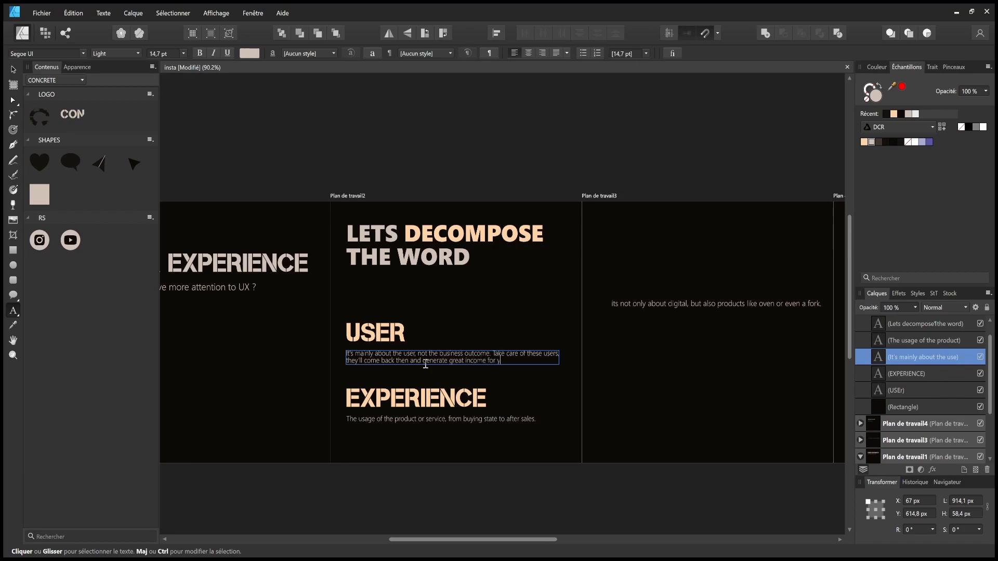
- Replace 'outcome' with 'income' in the USER description and deselect
click(450, 364)
double_click(474, 353)
text(income)
key(Escape)
key(v)
click(513, 313)
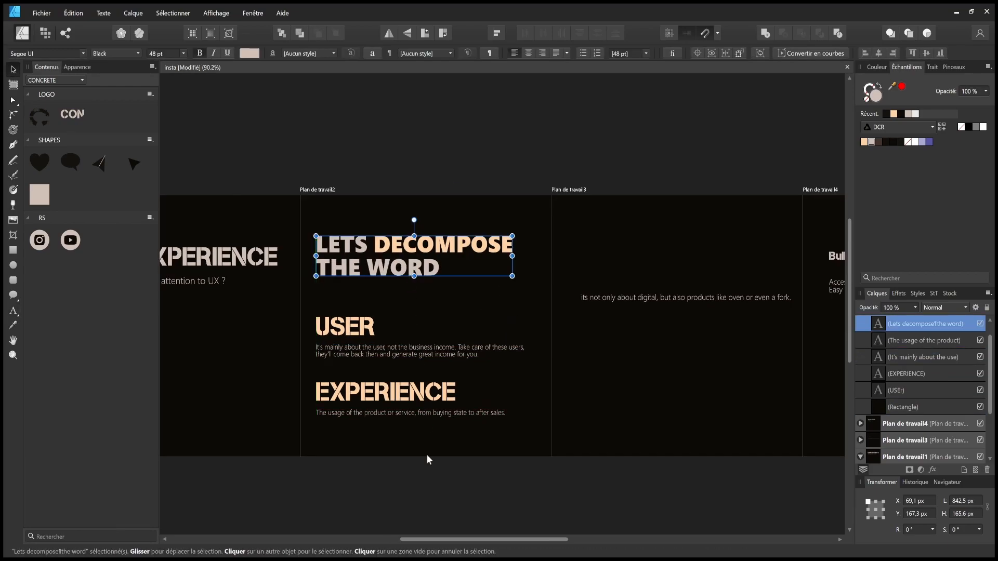
- Scale the title down and put LETS DECOMPOSE THE WORD on one line in a narrower frame
click(305, 414)
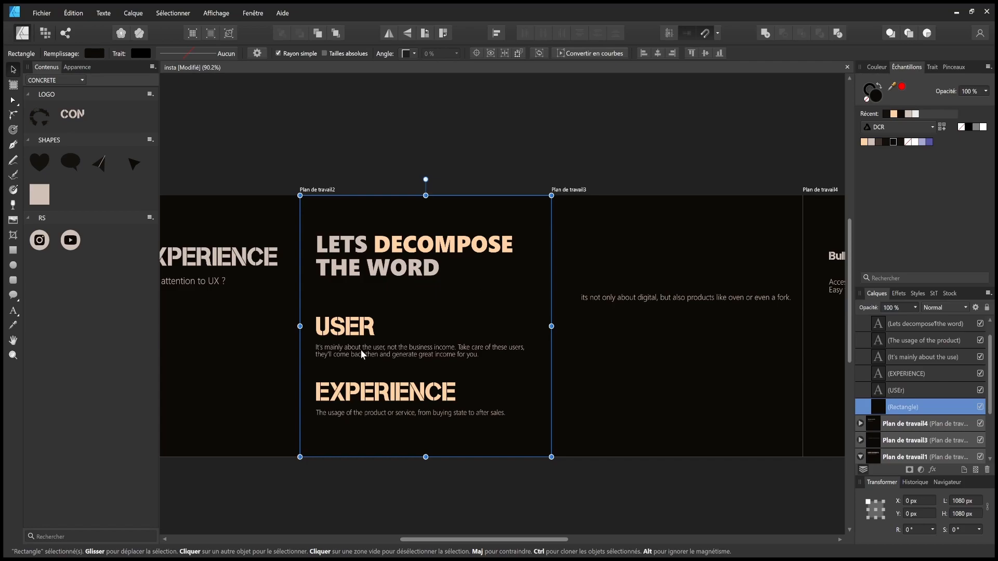
click(412, 267)
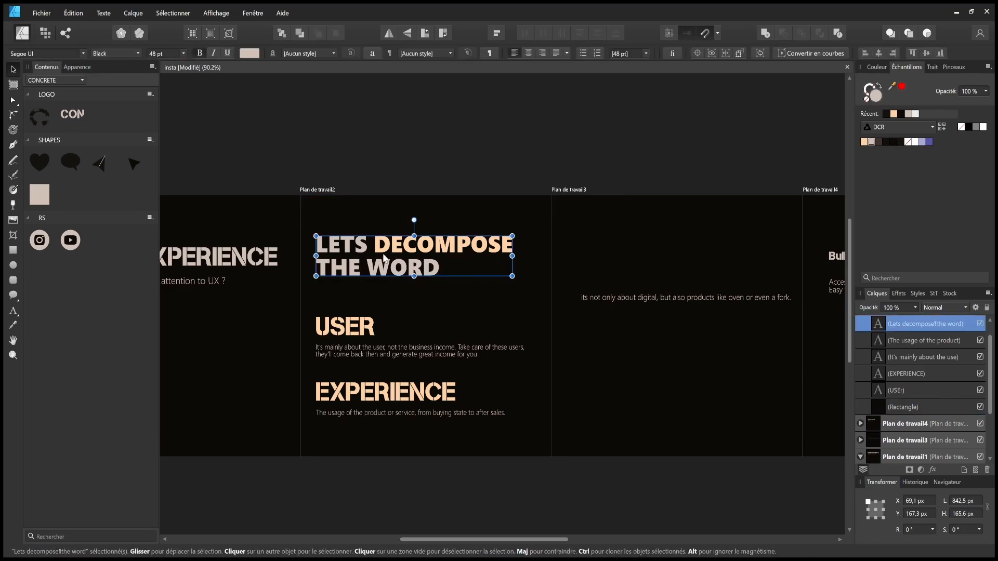
drag(512, 276, 451, 255)
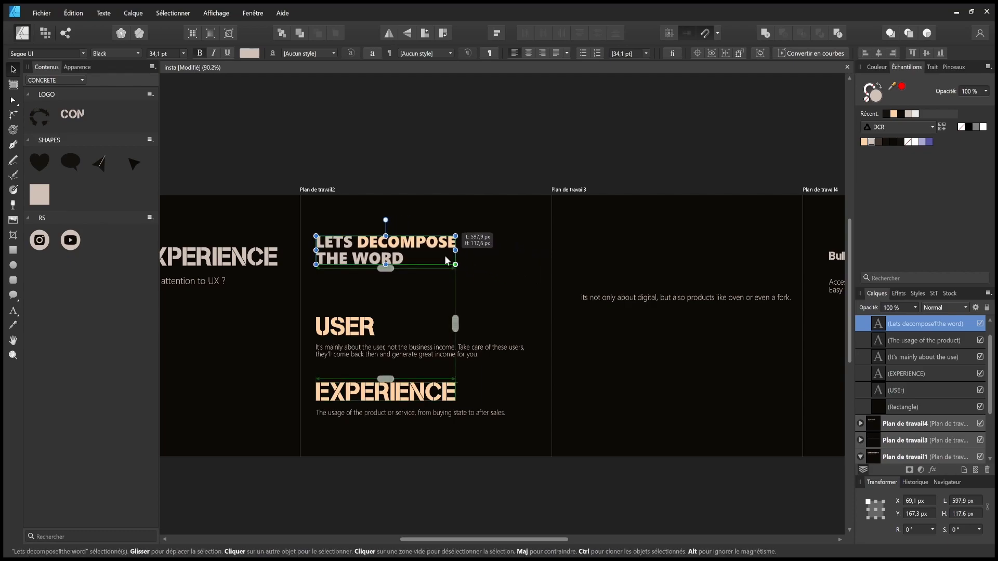
double_click(324, 256)
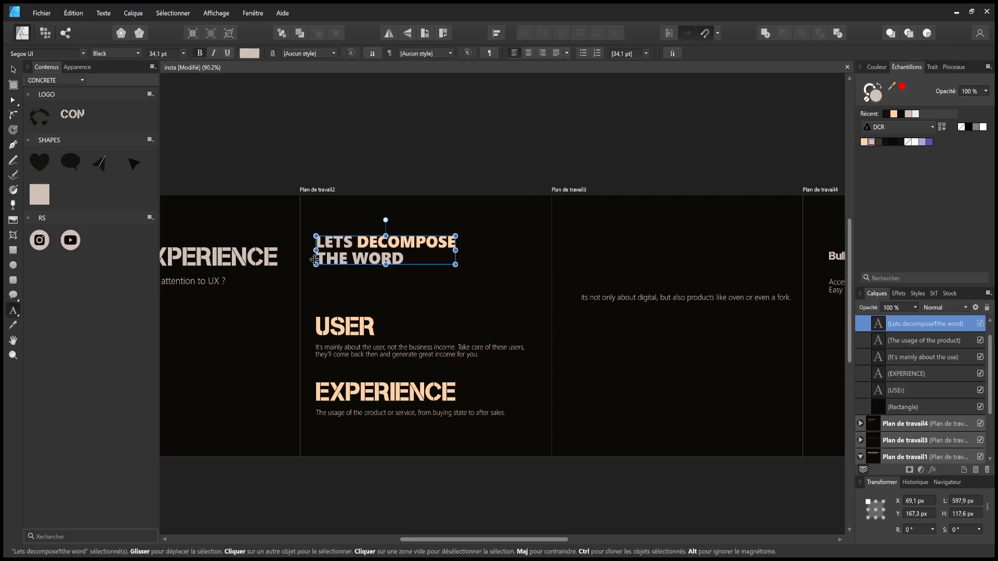
key(BackSpace)
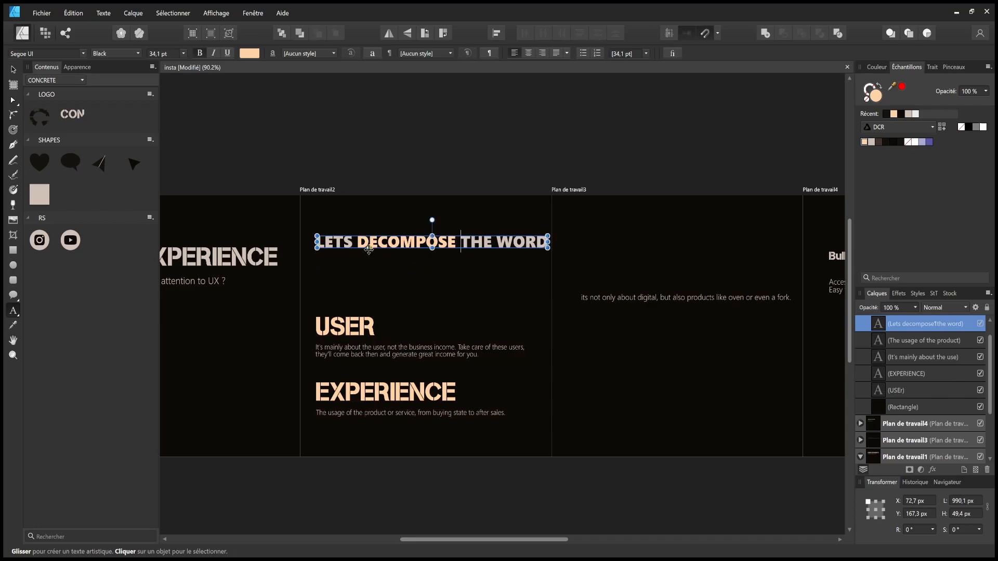
click(13, 69)
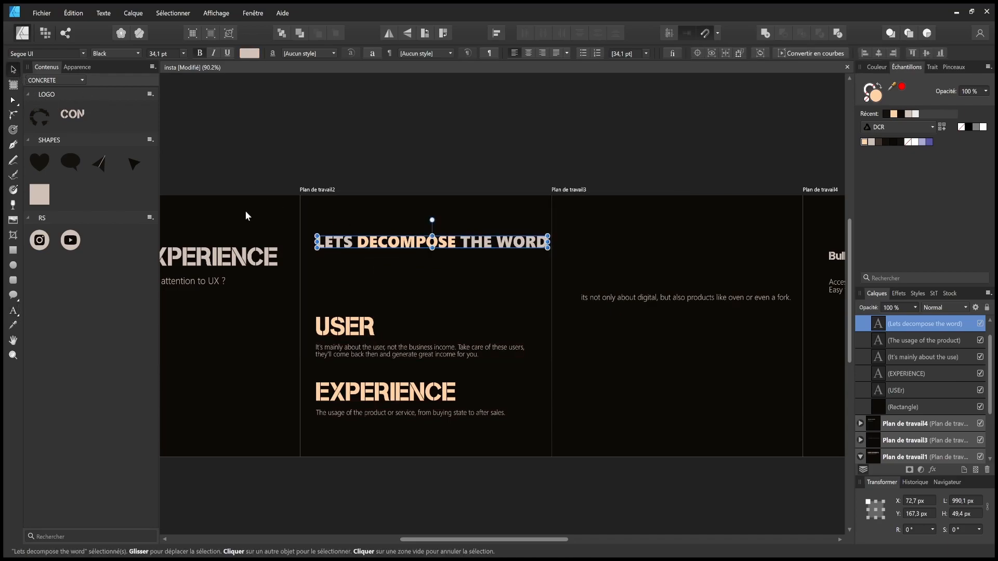
drag(548, 242, 454, 251)
click(493, 137)
- Move the USER and EXPERIENCE sections up beneath the title and nudge the title up slightly
drag(277, 477, 566, 292)
drag(375, 344, 374, 301)
click(407, 506)
click(431, 256)
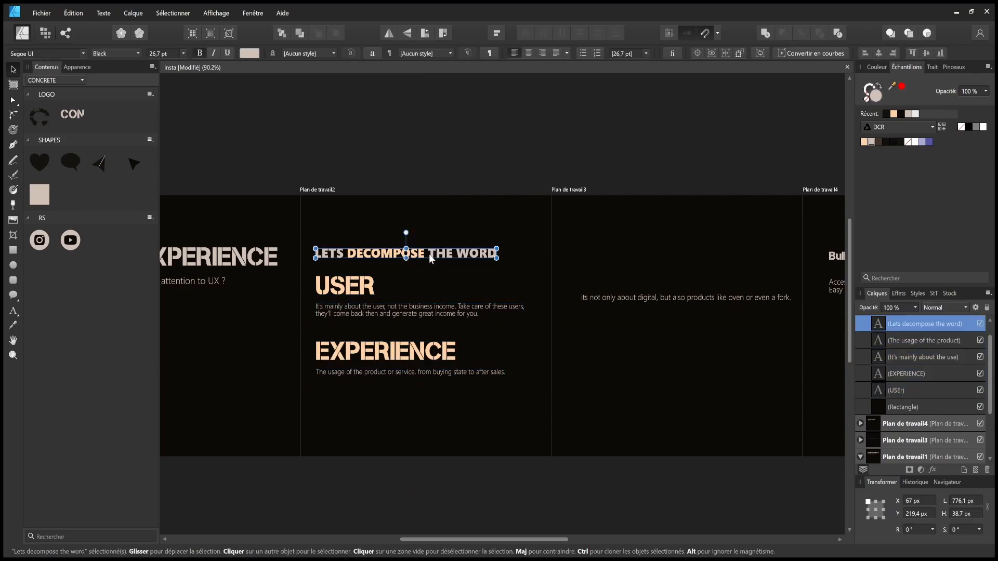
drag(429, 253, 429, 250)
click(452, 281)
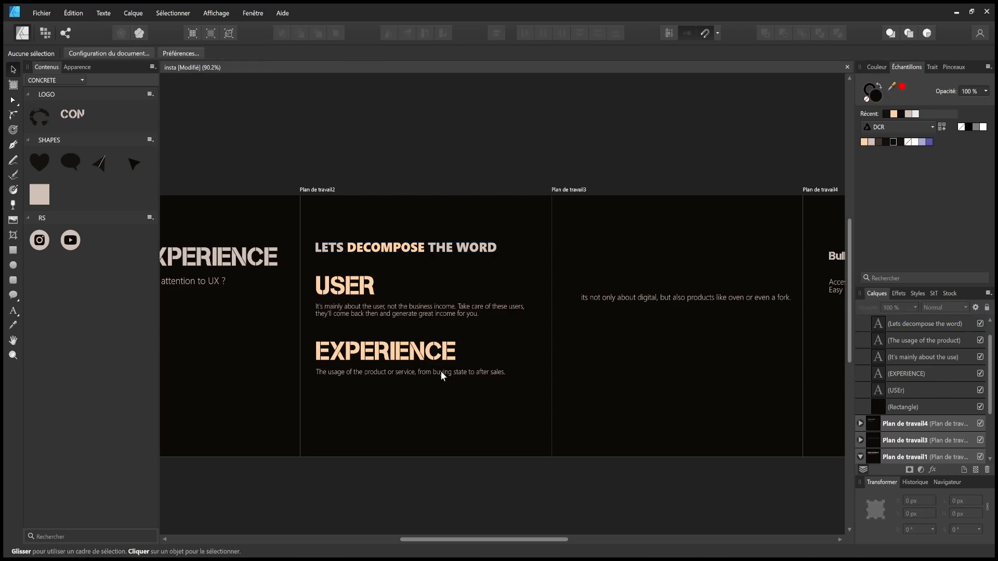
drag(267, 494, 519, 316)
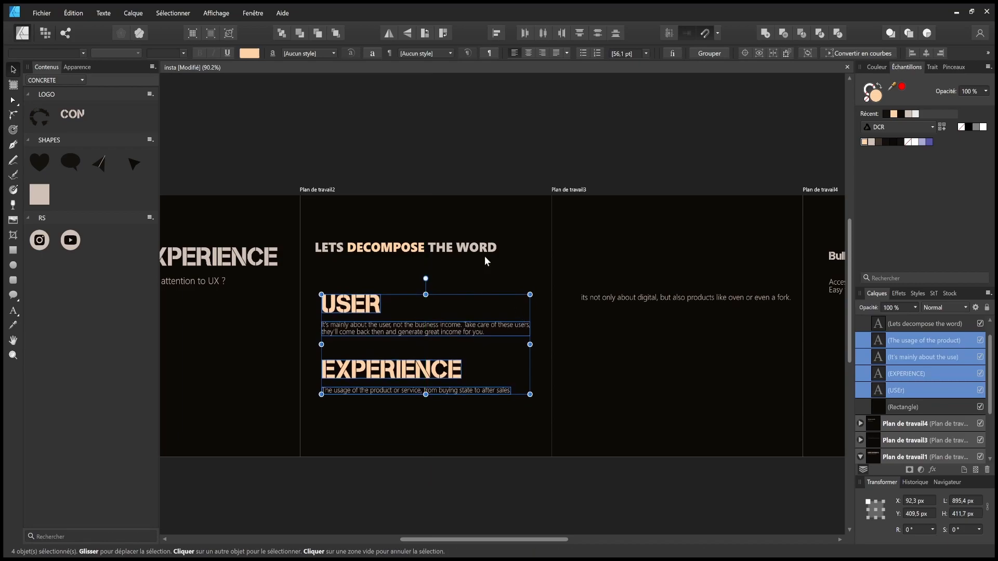
- Shift the LETS DECOMPOSE THE WORD title down and right to align with the USER block's left edge
double_click(469, 247)
key(Escape)
drag(426, 242, 434, 263)
click(471, 182)
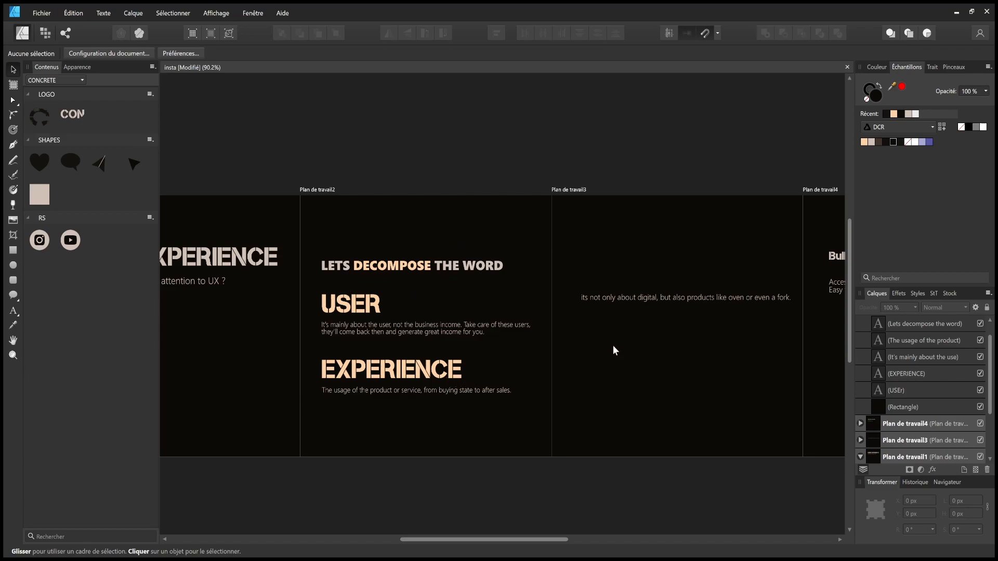
scroll(507, 364, left, 4)
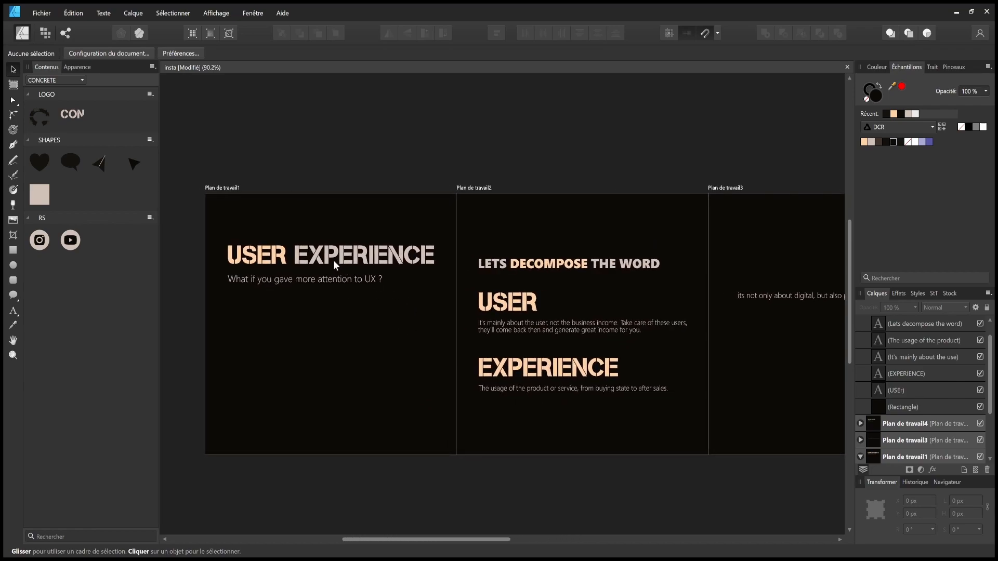
scroll(262, 281, right, 6)
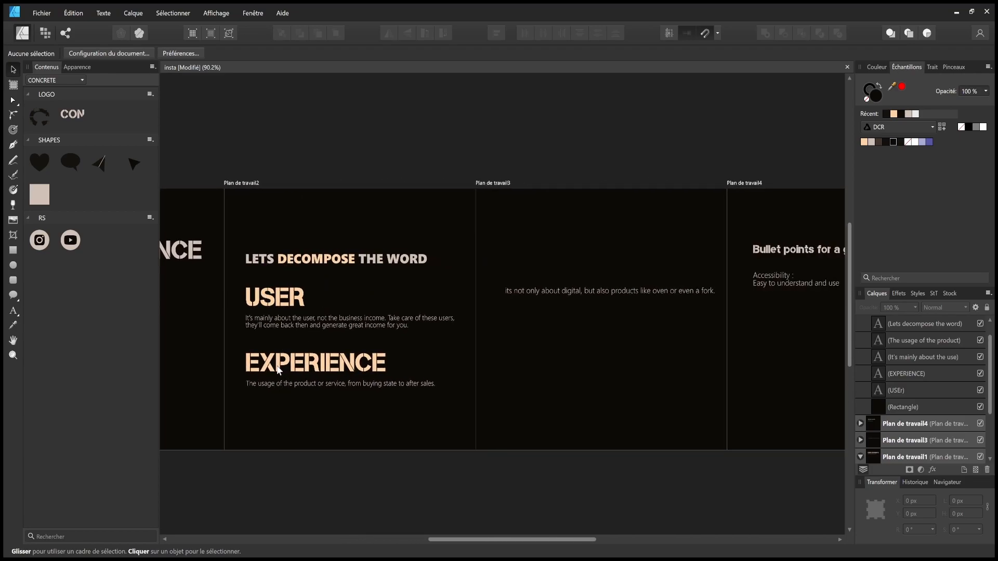
scroll(304, 370, left, 1)
click(344, 331)
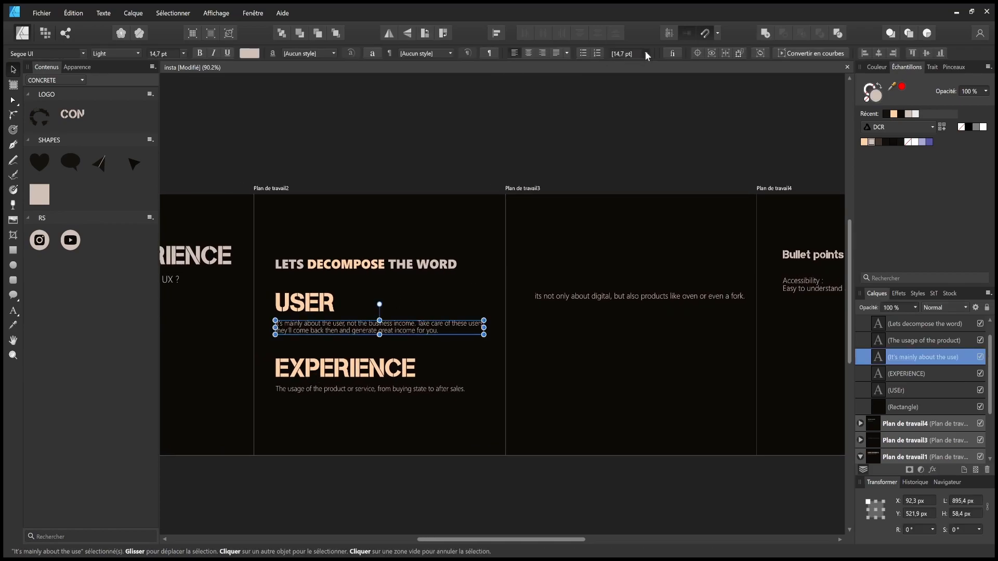
- Enlarge both description font sizes, setting the EXPERIENCE description to 18 pt
click(181, 54)
click(164, 208)
click(302, 388)
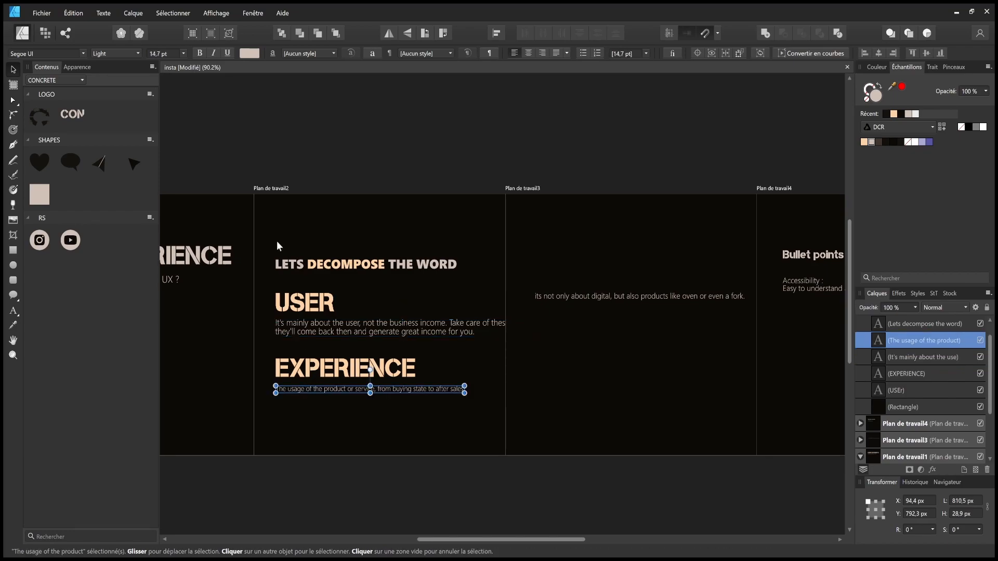
click(182, 55)
click(157, 203)
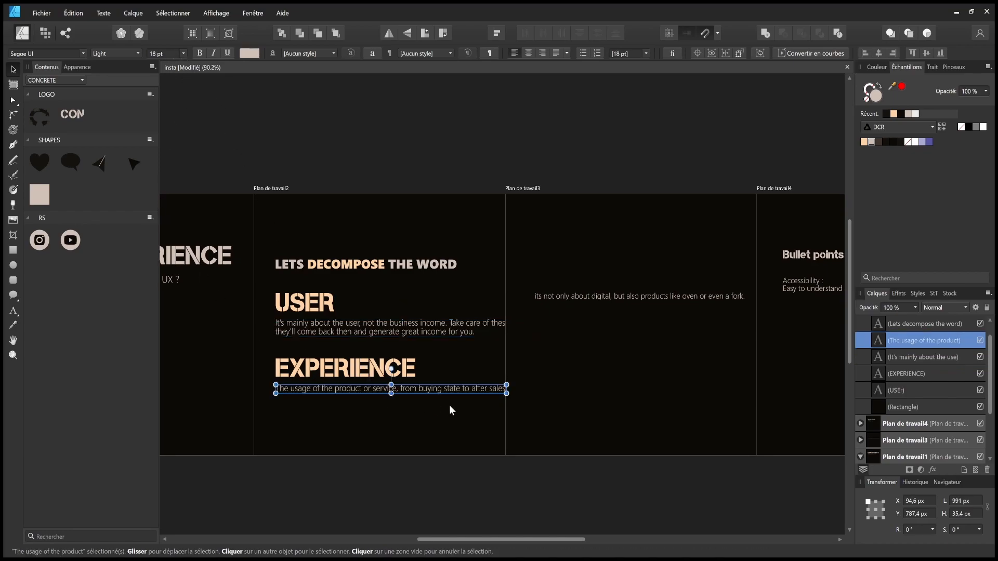
- Narrow the USER description box and rewrap it with a break before 'great income'
double_click(419, 329)
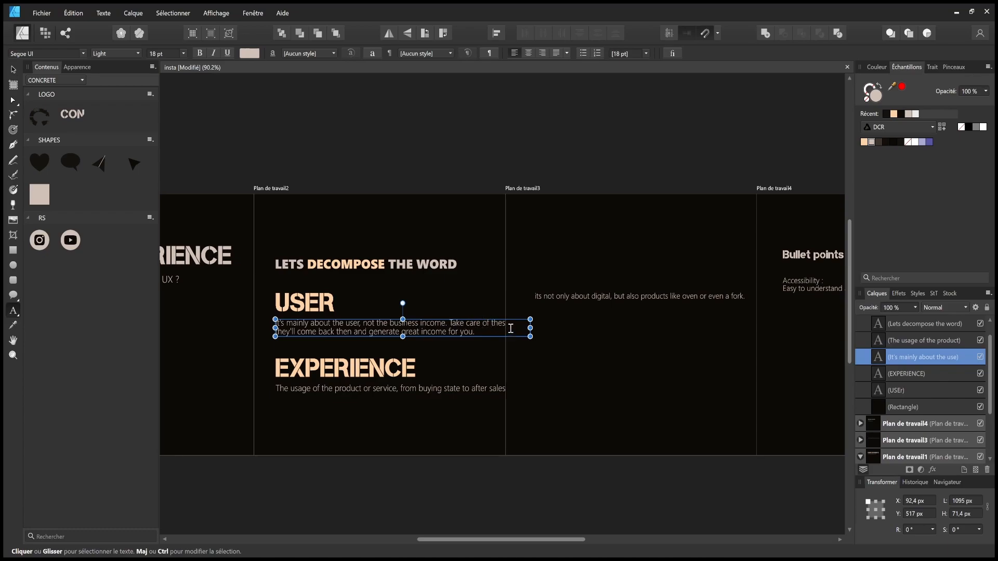
drag(530, 327, 489, 331)
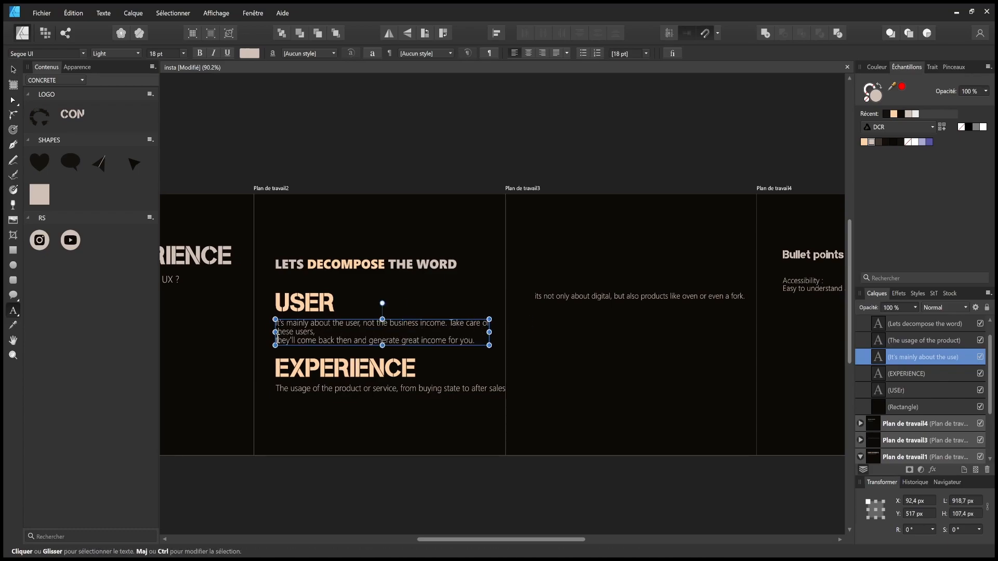
key(BackSpace)
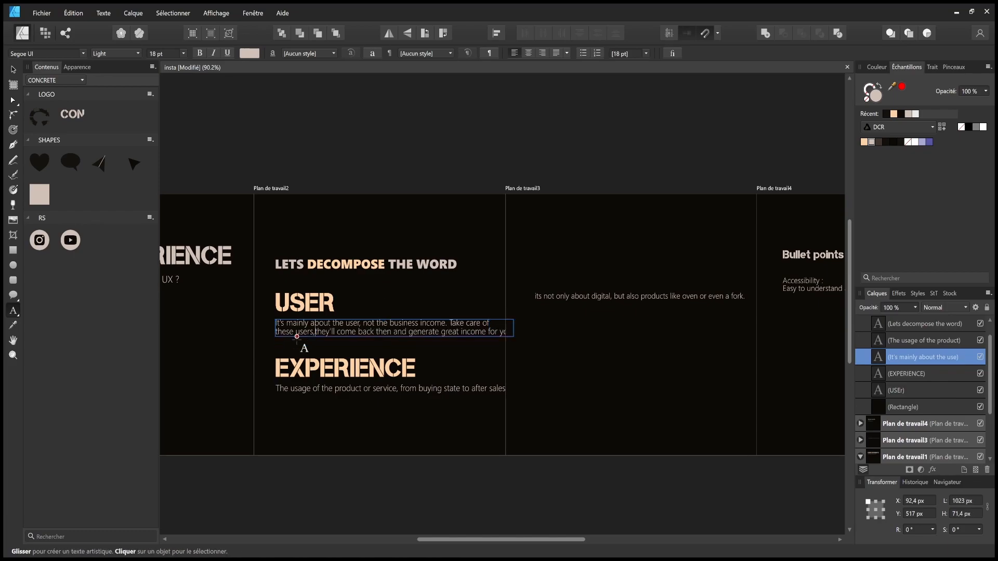
click(445, 333)
key(Return)
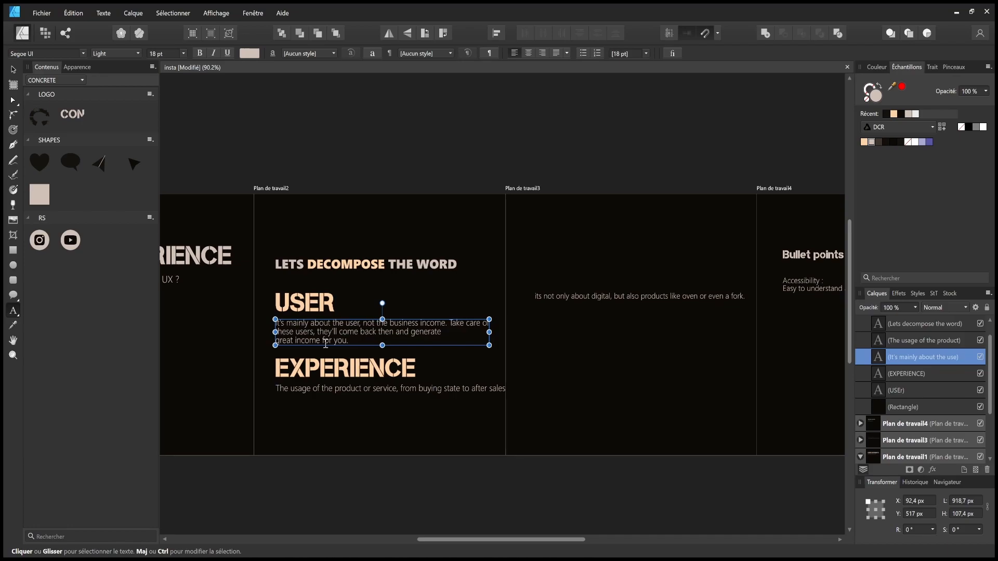
click(13, 69)
- Break the EXPERIENCE caption after 'from' so its second line ends 'buying state to after sales.'
click(400, 186)
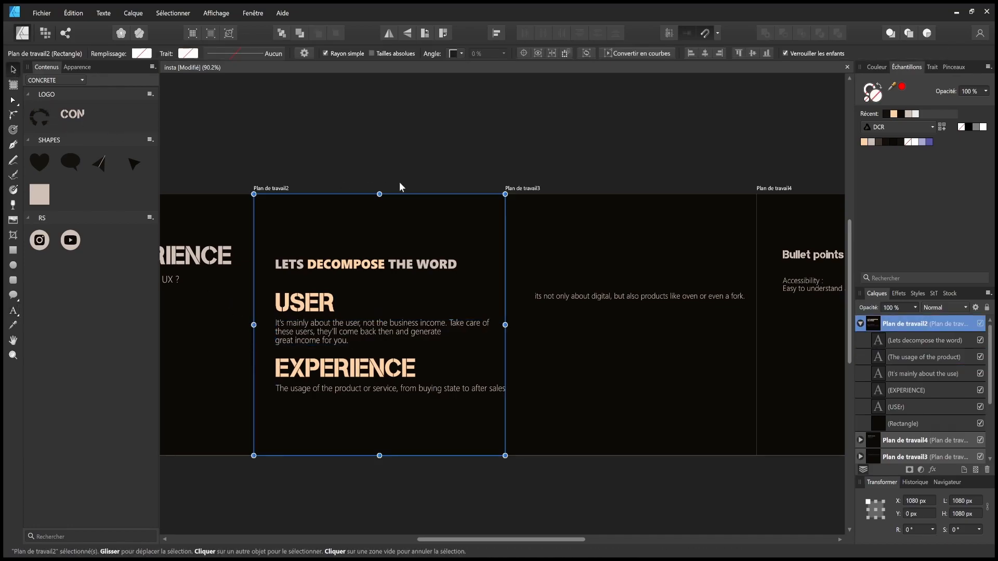
click(354, 371)
click(353, 388)
double_click(417, 389)
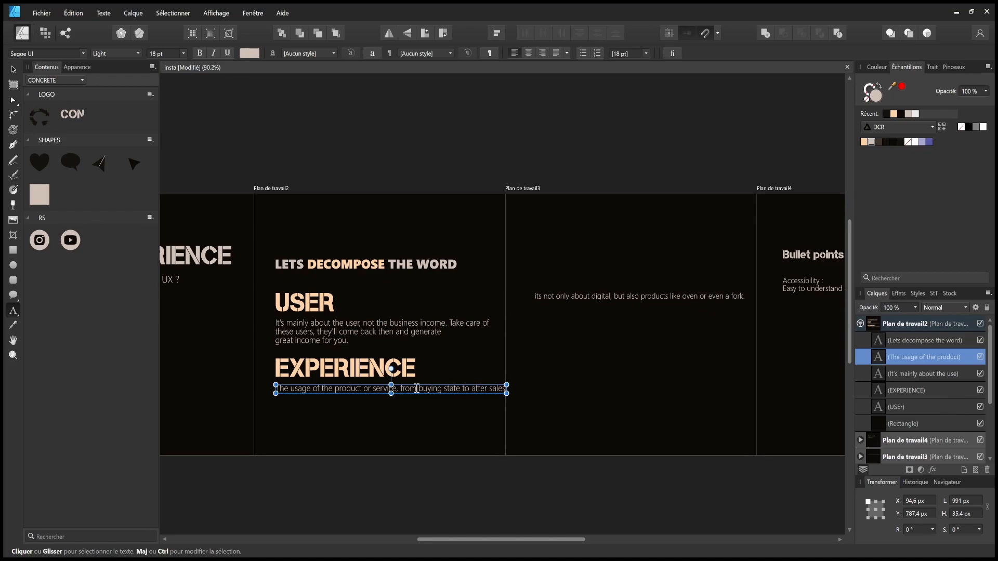
key(Return)
key(Escape)
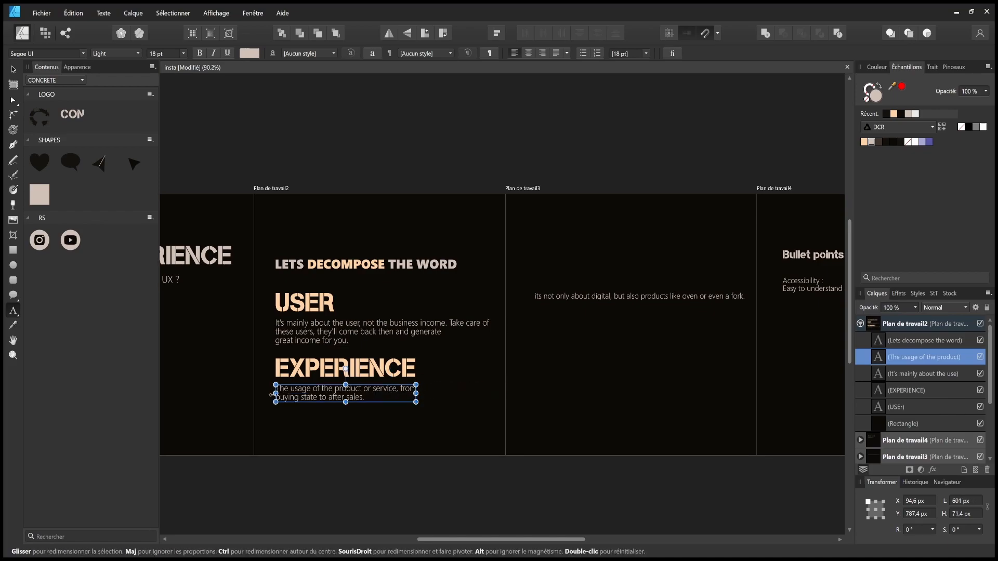
click(14, 70)
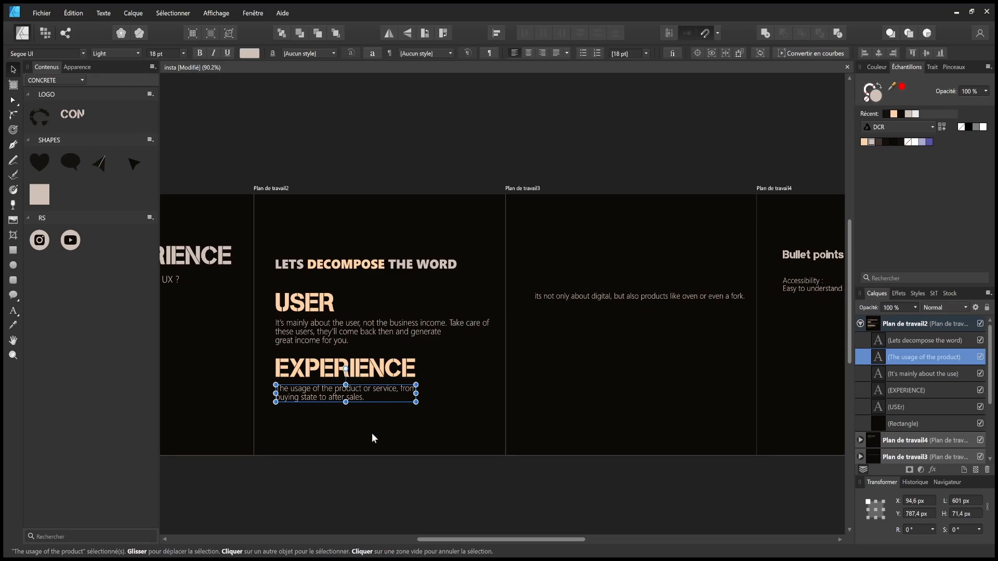
click(356, 486)
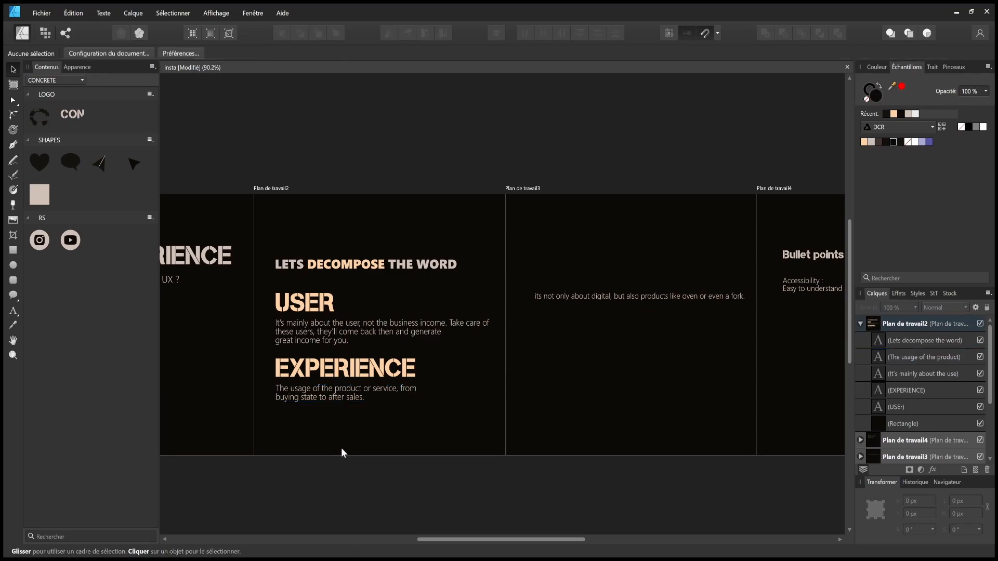
- Save, then shift the USER and EXPERIENCE text blocks slightly lower
key(ctrl+s)
drag(255, 490, 472, 348)
drag(400, 371, 399, 381)
click(342, 483)
drag(219, 467, 531, 279)
drag(409, 335, 407, 337)
click(410, 436)
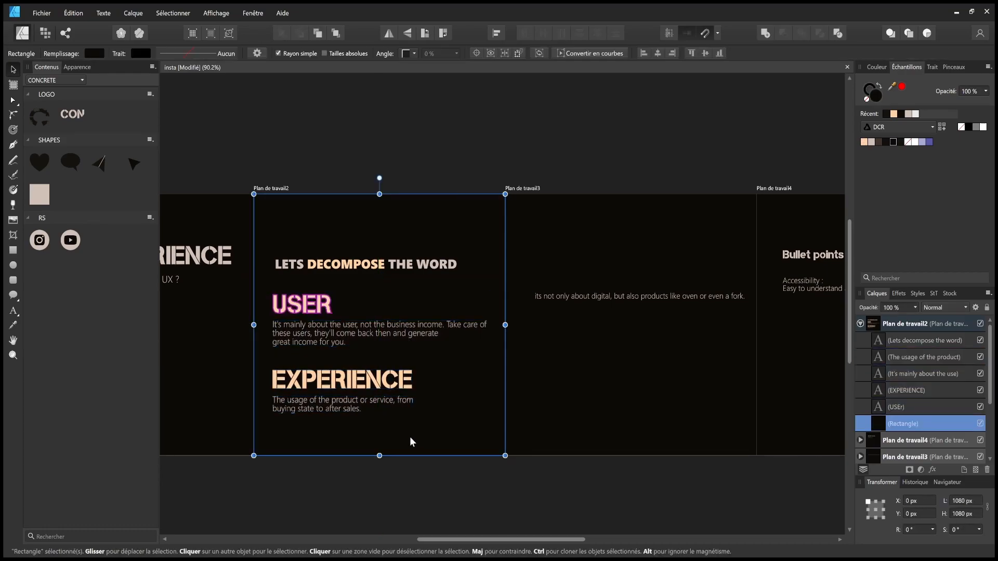
click(350, 507)
- Realign the four texts, nudge LETS DECOMPOSE THE WORD 2 px, and select slide 1's USER EXPERIENCE title
drag(212, 484, 535, 275)
drag(459, 323, 457, 318)
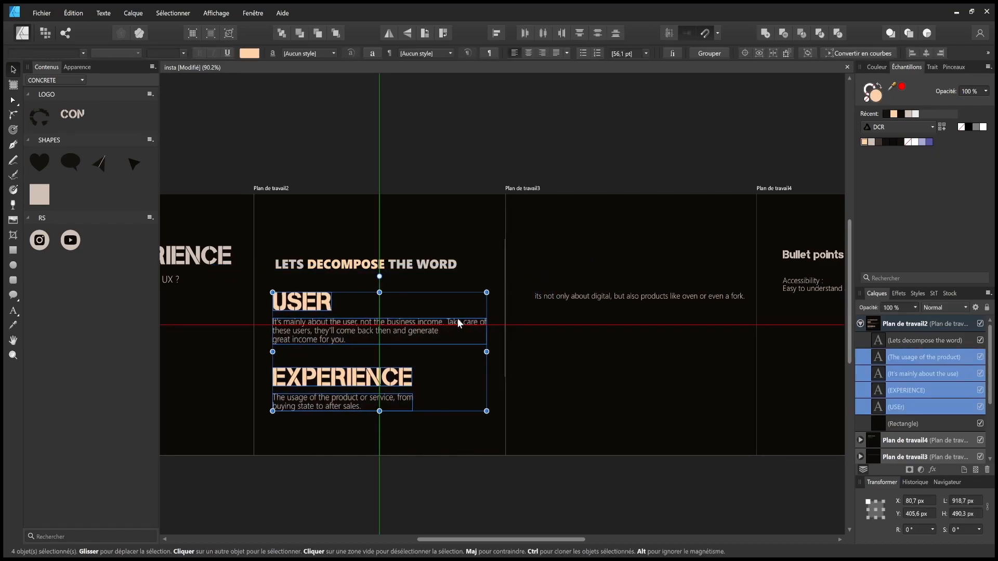
click(423, 264)
drag(419, 263, 419, 266)
click(407, 519)
scroll(525, 484, left, 3)
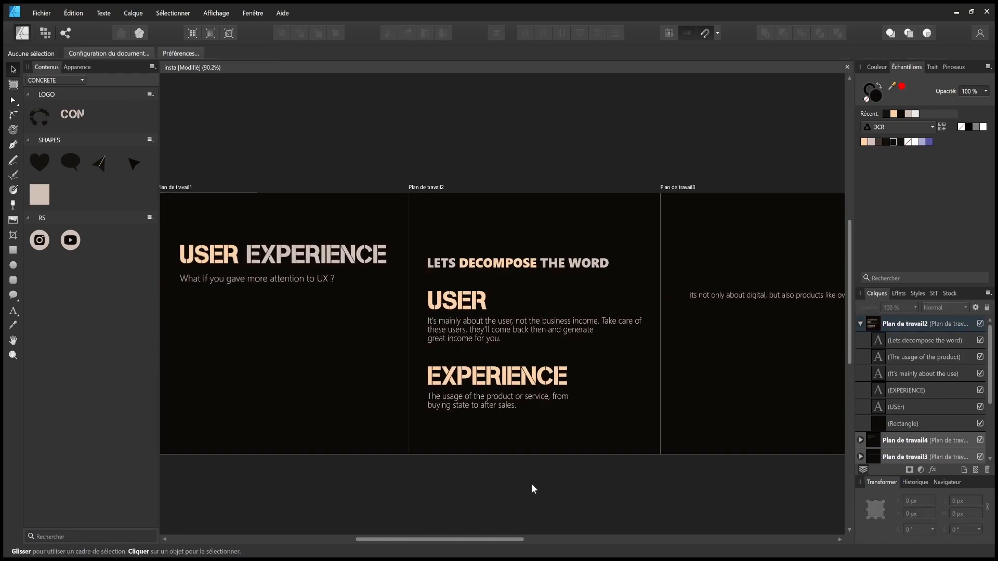
scroll(524, 487, left, 3)
click(391, 263)
- Lower the USER EXPERIENCE title and nudge 'What if you gave more attention to UX ?' beneath it
drag(391, 262, 384, 288)
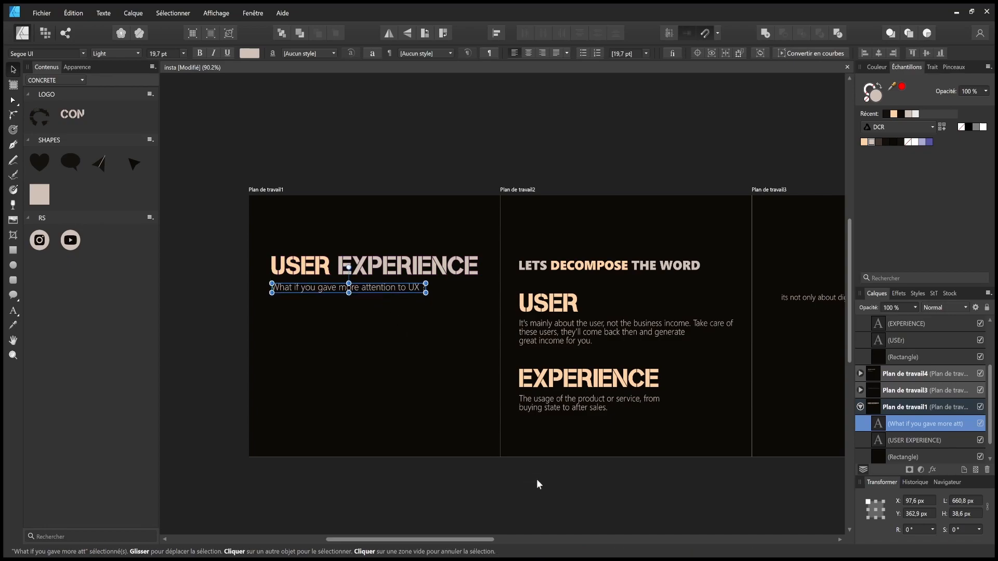
click(537, 478)
click(398, 288)
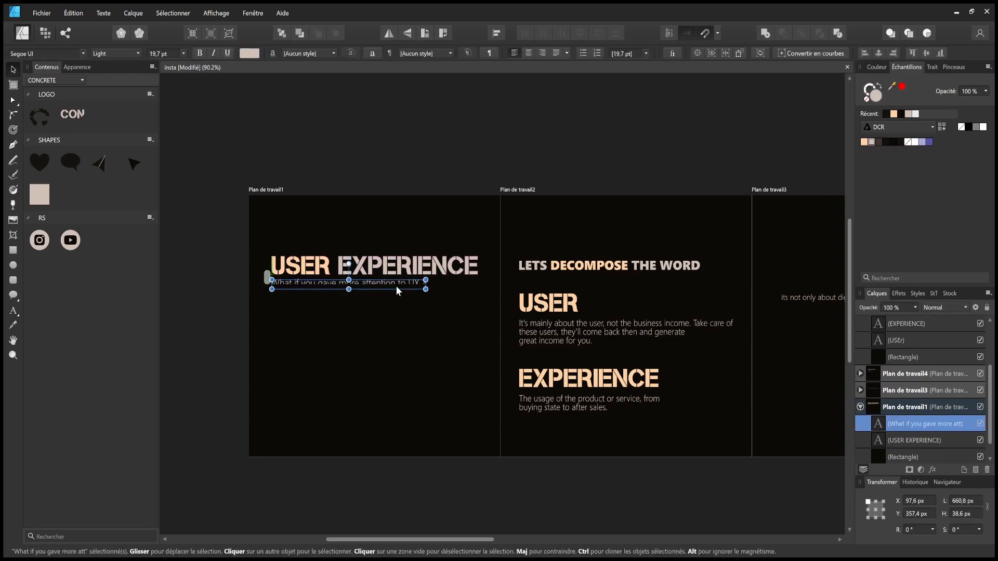
drag(395, 287, 395, 286)
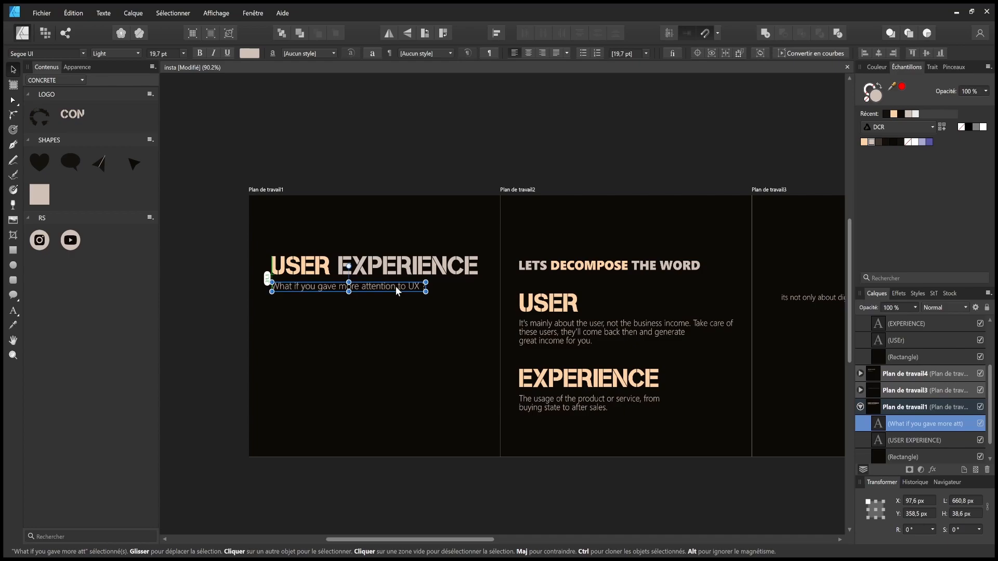
click(446, 467)
scroll(442, 485, right, 5)
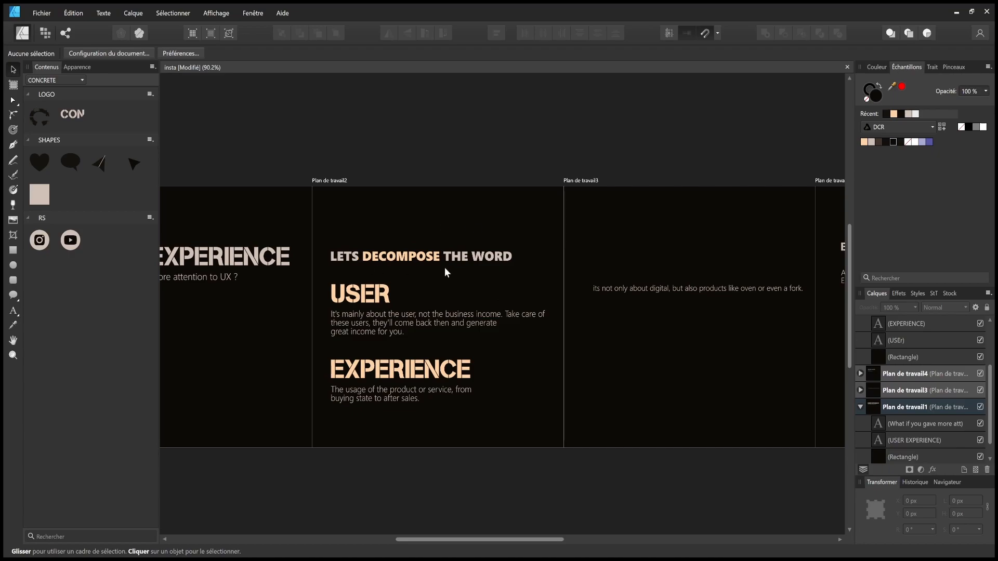
scroll(365, 328, right, 10)
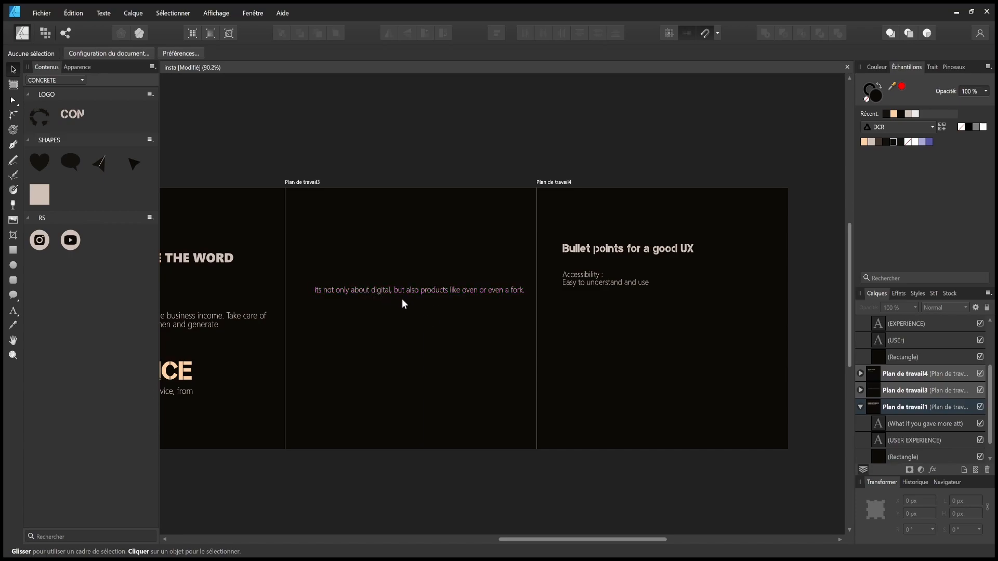
- Move the third slide's paragraph down to the slide's centre
double_click(514, 290)
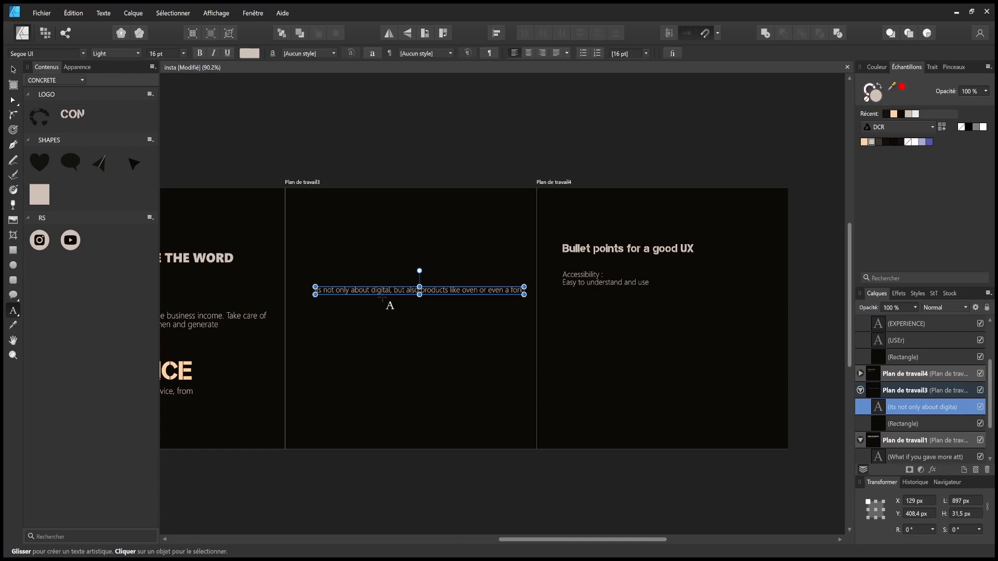
click(13, 69)
click(434, 266)
click(441, 291)
drag(441, 292, 450, 316)
click(395, 184)
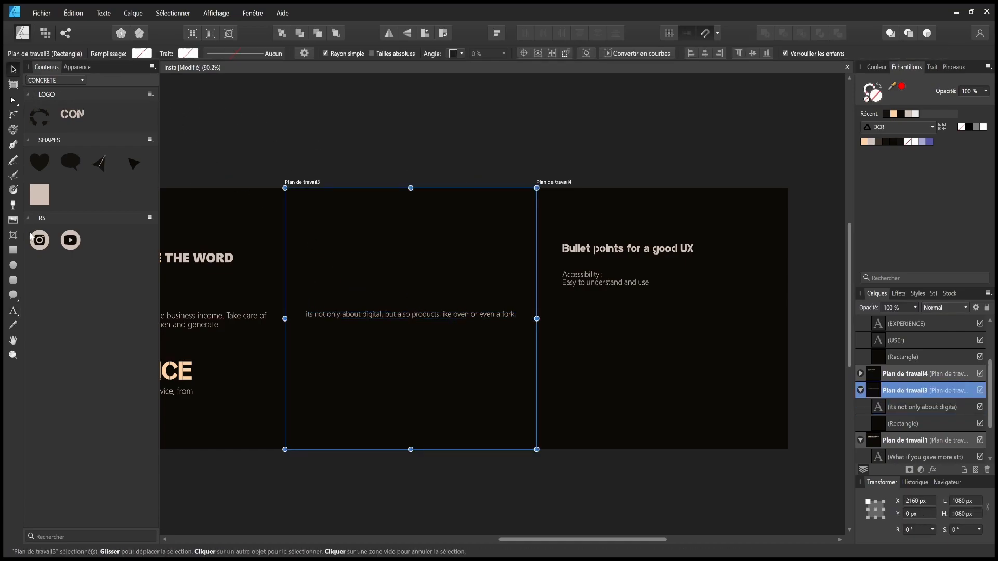
click(369, 155)
- Add DIGITAL as artistic text and enlarge it to 89.3 pt, centred above the caption
click(13, 311)
drag(325, 224, 341, 253)
text(IT)
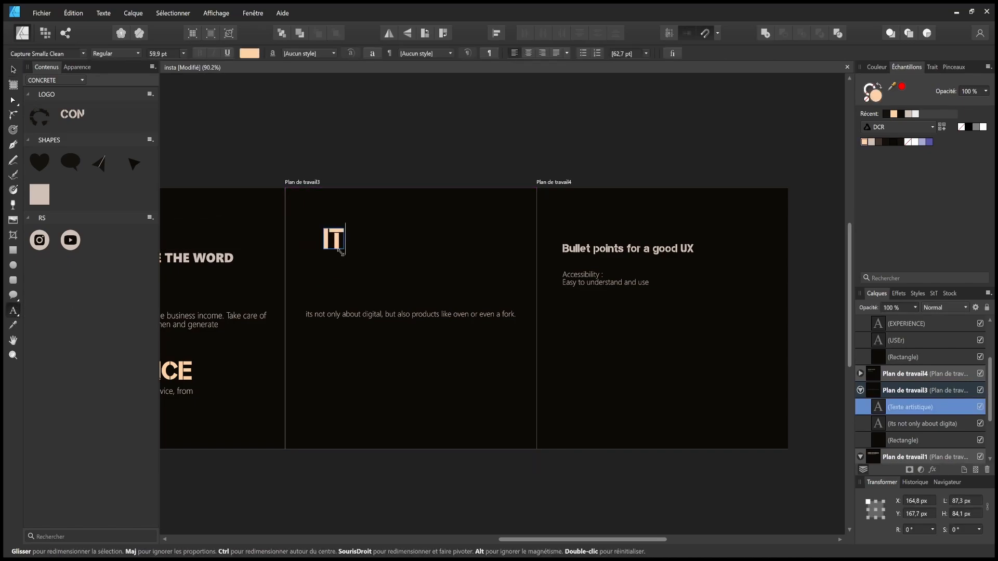
text(S NOT ONLY ABOUT)
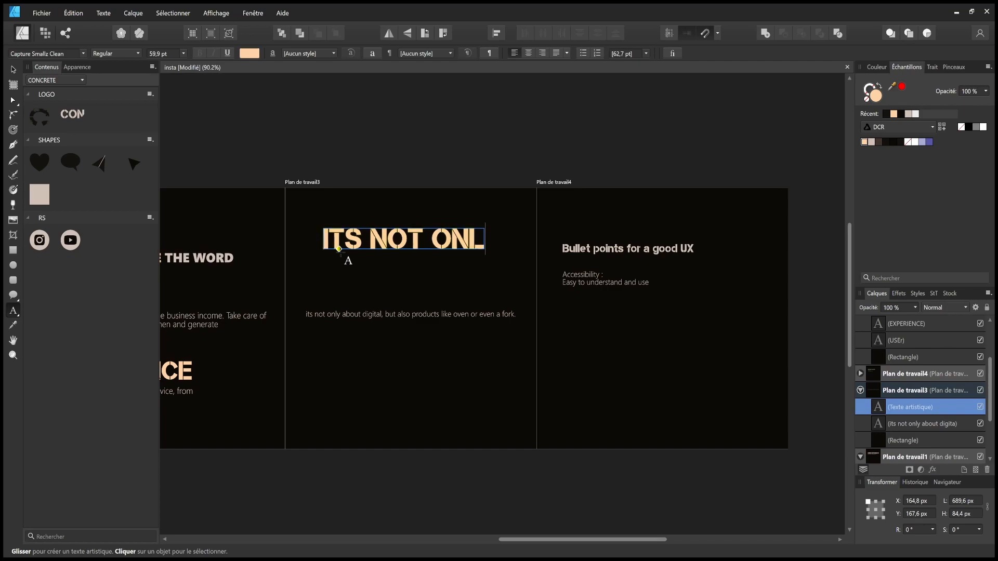
key(Return)
key(BackSpace)
key(BackSpace)
key(BackSpace)
key(BackSpace)
key(BackSpace)
key(BackSpace)
key(BackSpace)
key(BackSpace)
key(BackSpace)
key(BackSpace)
key(BackSpace)
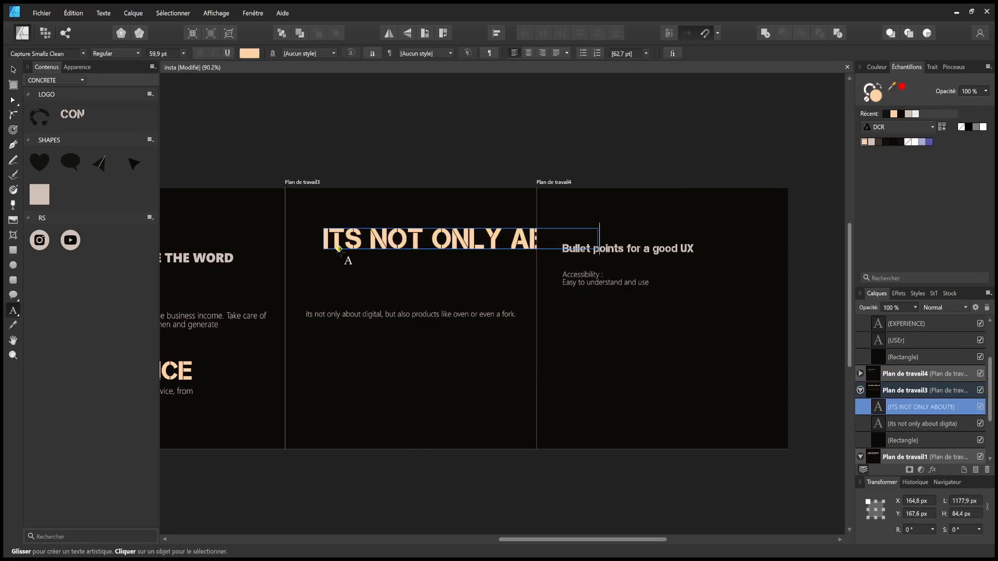
key(BackSpace)
key(BackSpace)
key(BackSpace)
key(BackSpace)
key(BackSpace)
key(BackSpace)
key(BackSpace)
key(BackSpace)
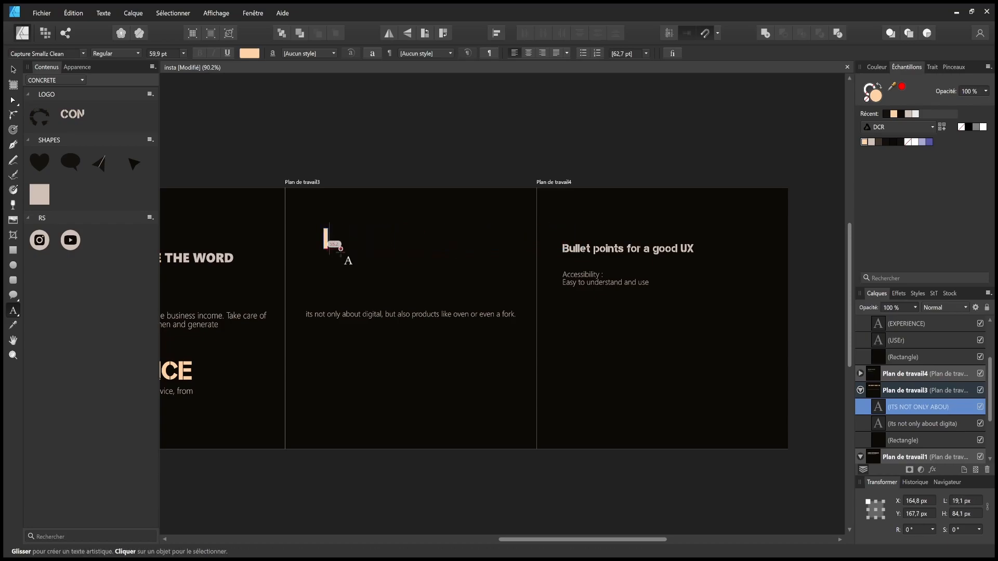
text(DIGITAL)
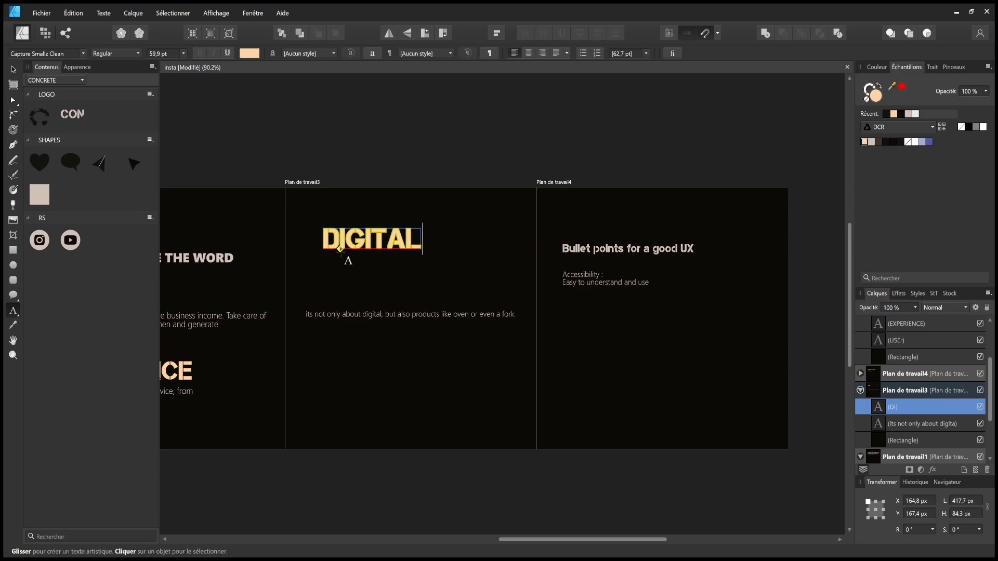
key(Escape)
click(13, 69)
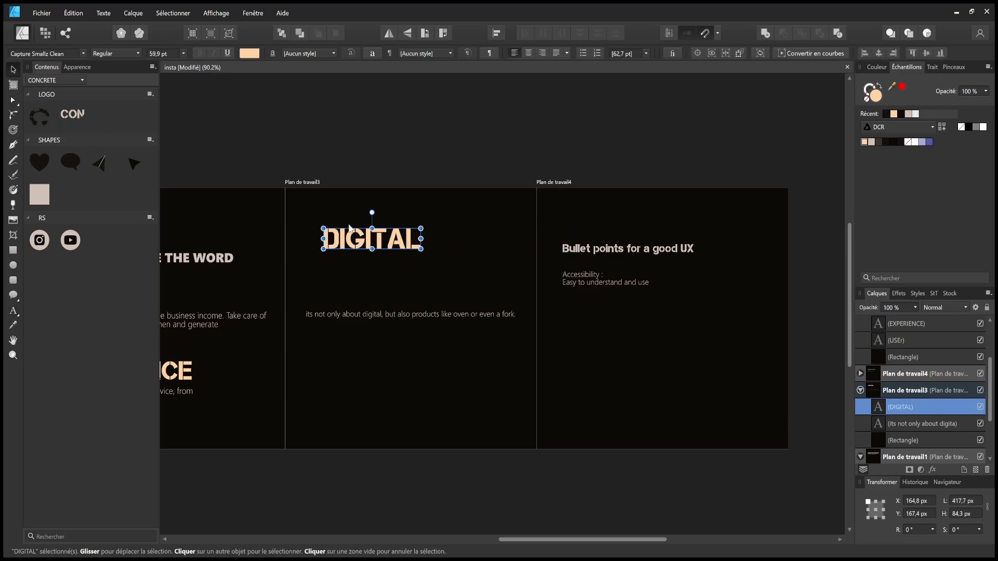
drag(421, 238, 467, 278)
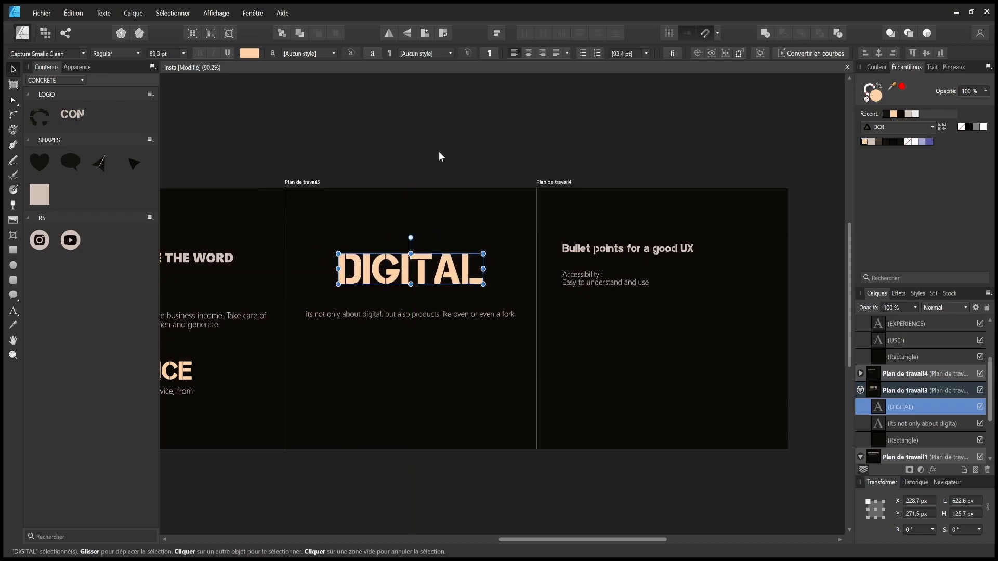
click(438, 151)
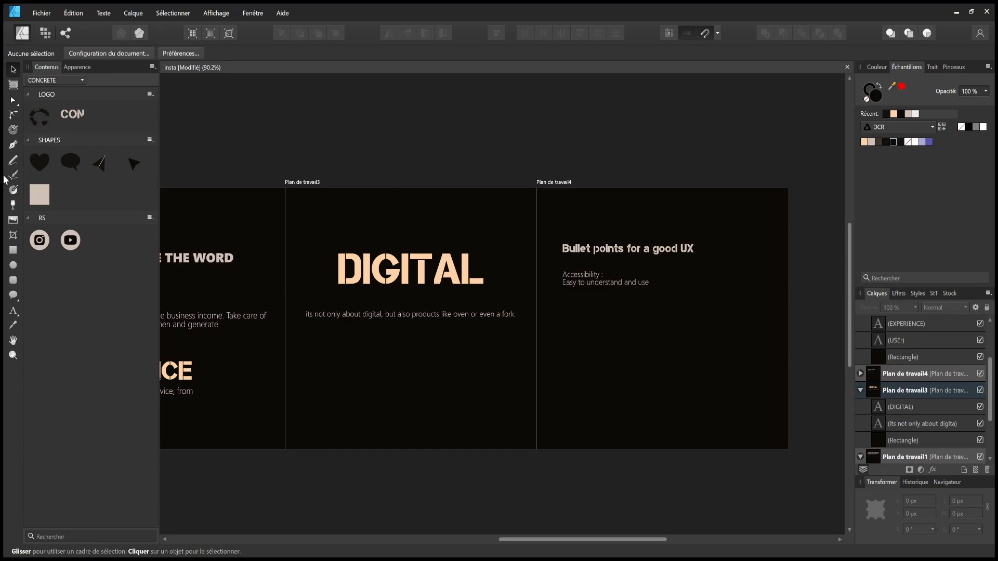
- Duplicate the caption above DIGITAL, retype it as ITS NOT ONLY ABOUT, and enlarge and centre it
click(350, 315)
drag(351, 313, 403, 242)
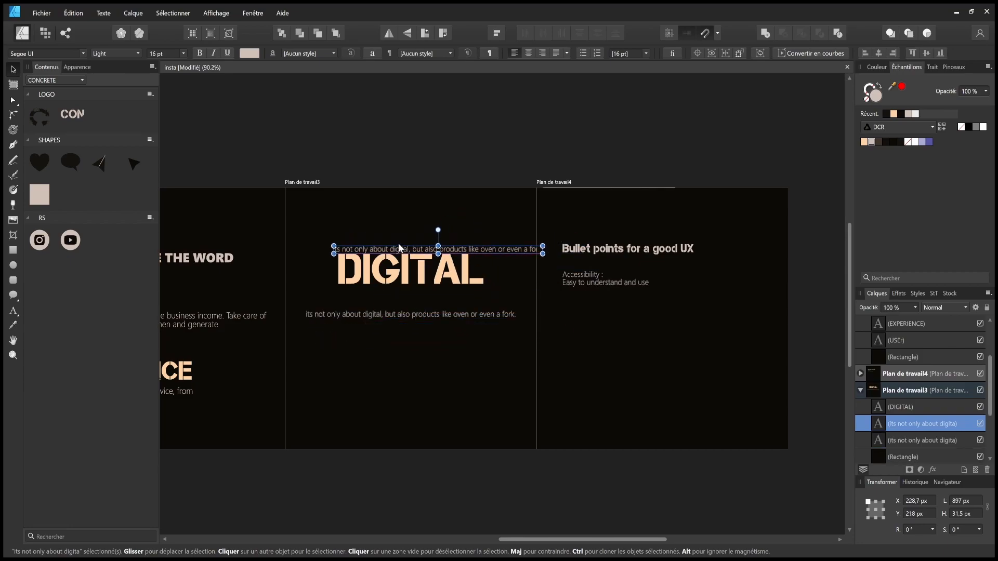
click(543, 246)
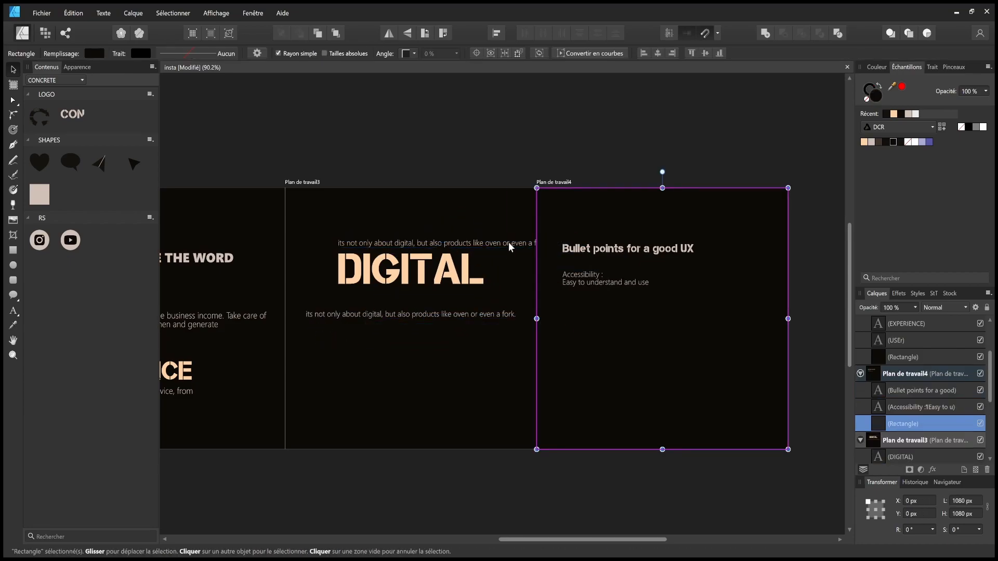
triple_click(509, 243)
key(BackSpace)
text(ITS NOT AONLY ABOUT)
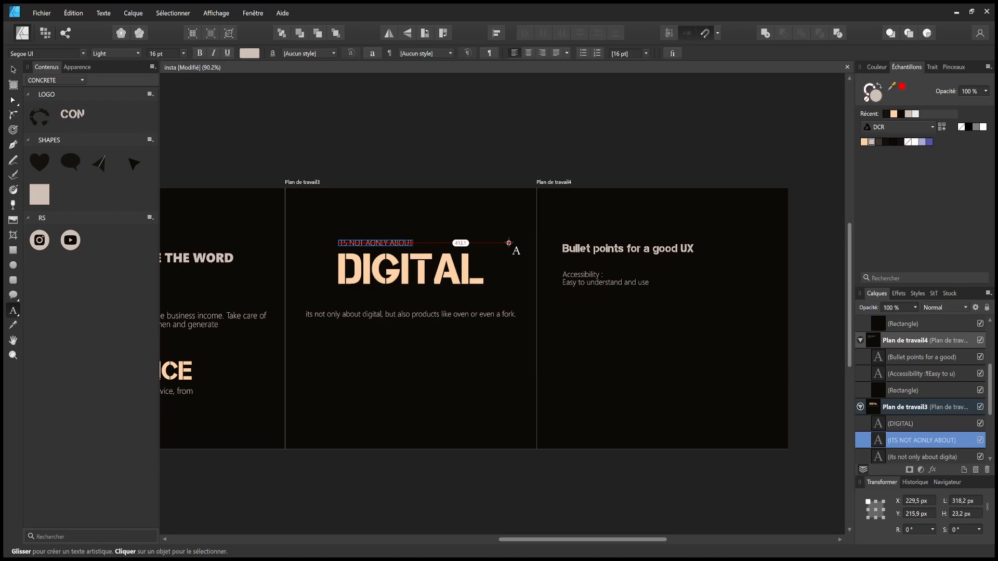
key(Escape)
click(13, 69)
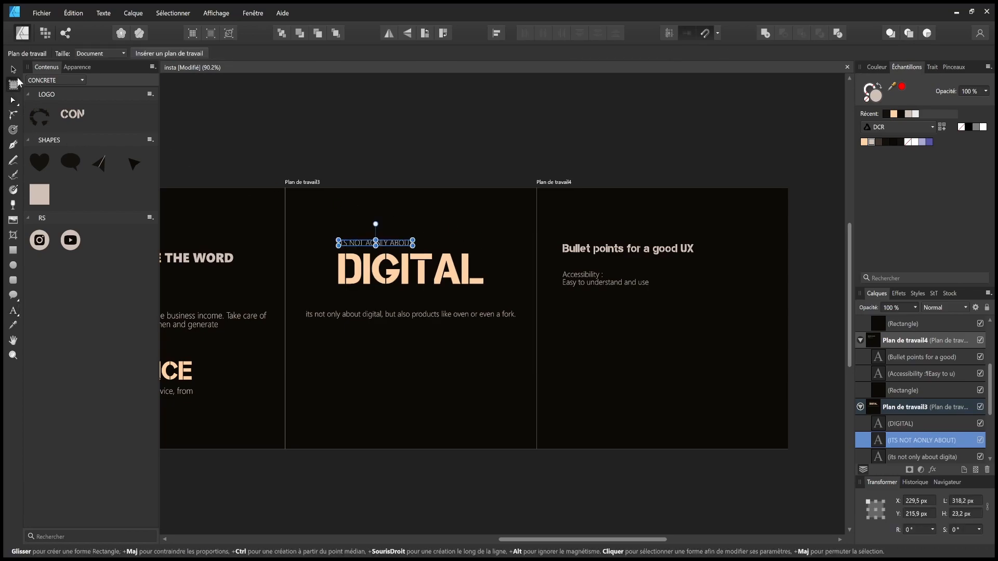
drag(414, 245, 467, 232)
click(482, 355)
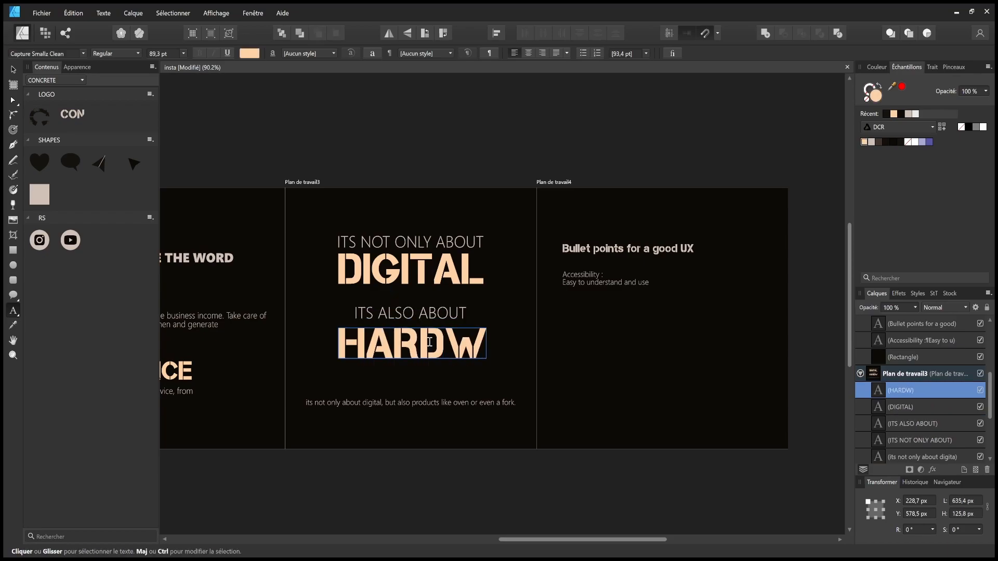
- Finish the HARDWARE heading and stack ITS ALSO ABOUT and HARDWARE beneath DIGITAL
text(ARE)
key(Escape)
drag(424, 343, 425, 349)
drag(436, 315, 436, 296)
click(438, 352)
drag(438, 353, 438, 322)
click(423, 458)
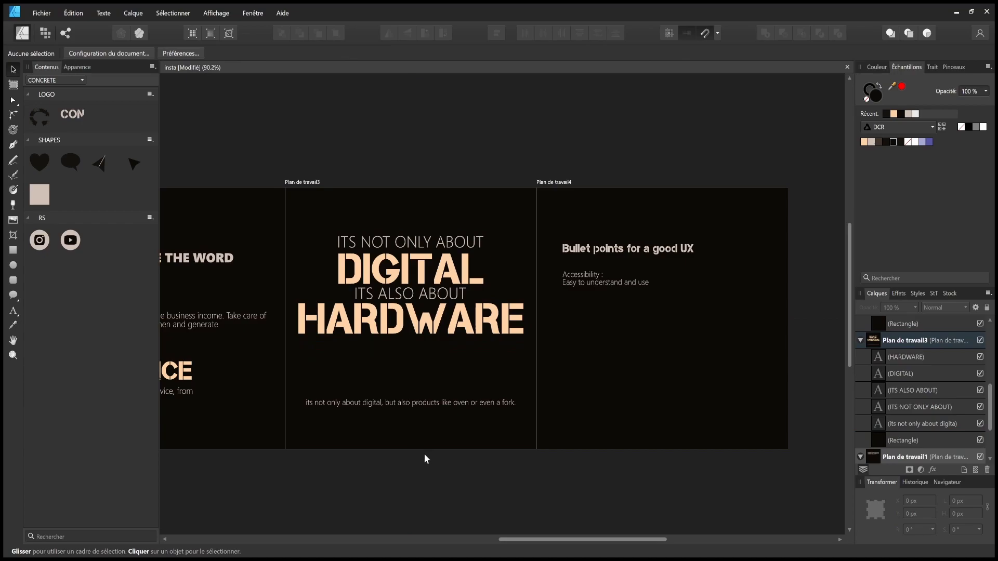
- Select the four headline lines together and shift the stack down slightly
double_click(421, 403)
key(ctrl+a)
key(Escape)
click(323, 456)
drag(273, 152, 500, 338)
click(410, 259)
click(309, 138)
drag(309, 138, 625, 494)
drag(229, 118, 536, 373)
- Move the small caption up beneath the stack and open it for editing
drag(447, 333, 447, 334)
drag(447, 404, 455, 378)
double_click(454, 378)
key(ctrl+a)
key(Right)
- Rewrite the HARDWARE caption: ovens and forks deserve UX attention, and should be easy to understand
text(v)
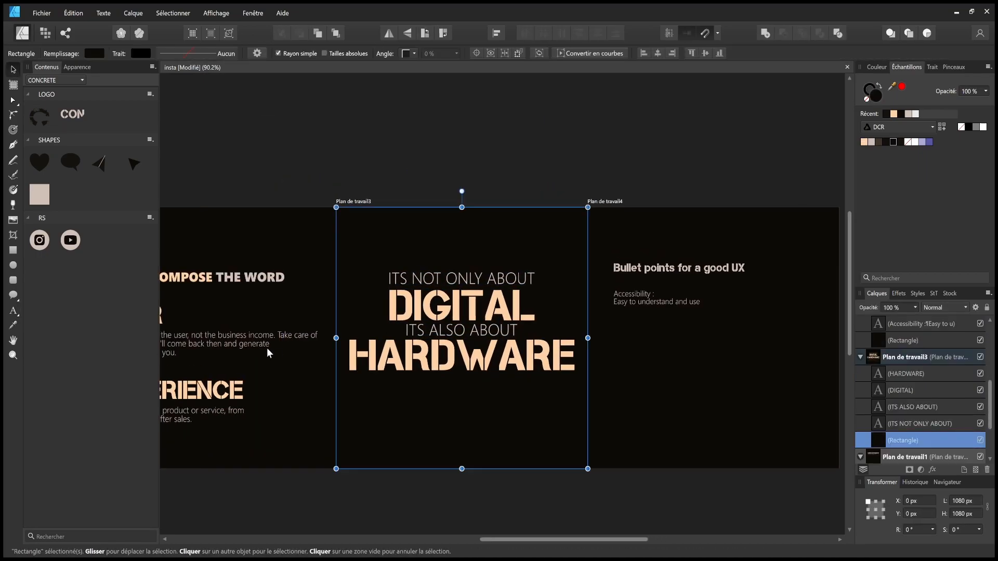
click(469, 380)
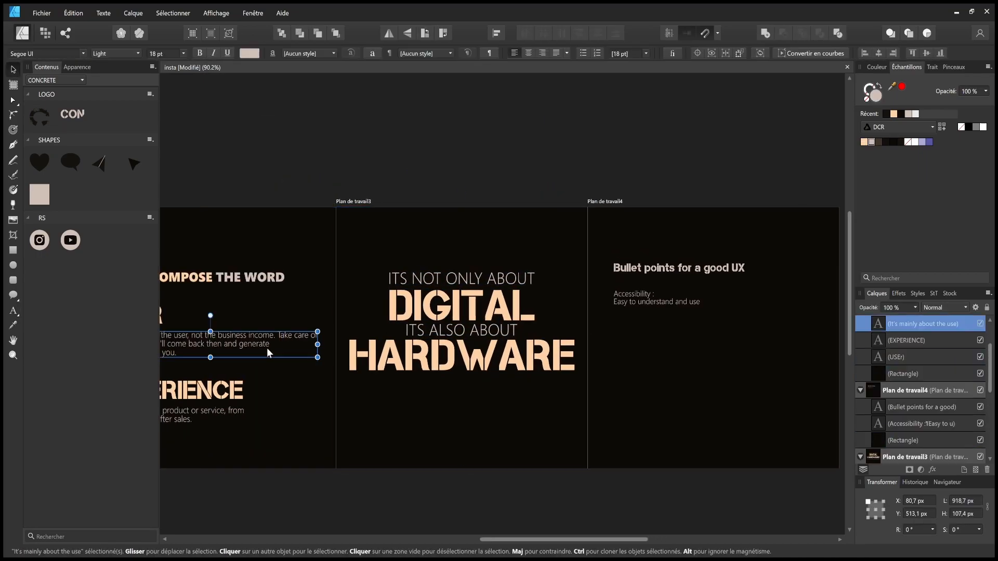
key(t)
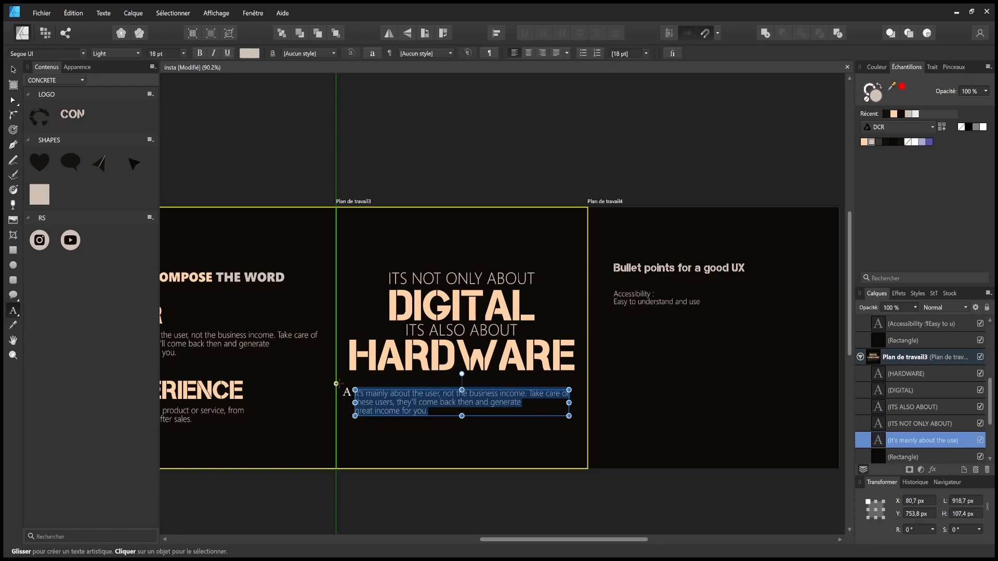
text(Products like)
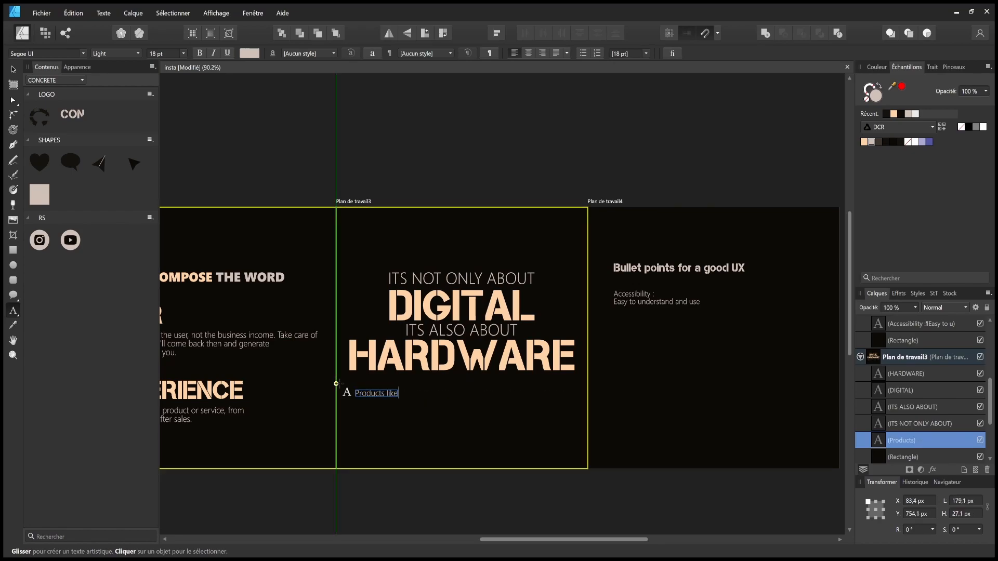
text( an oven or a fork also )
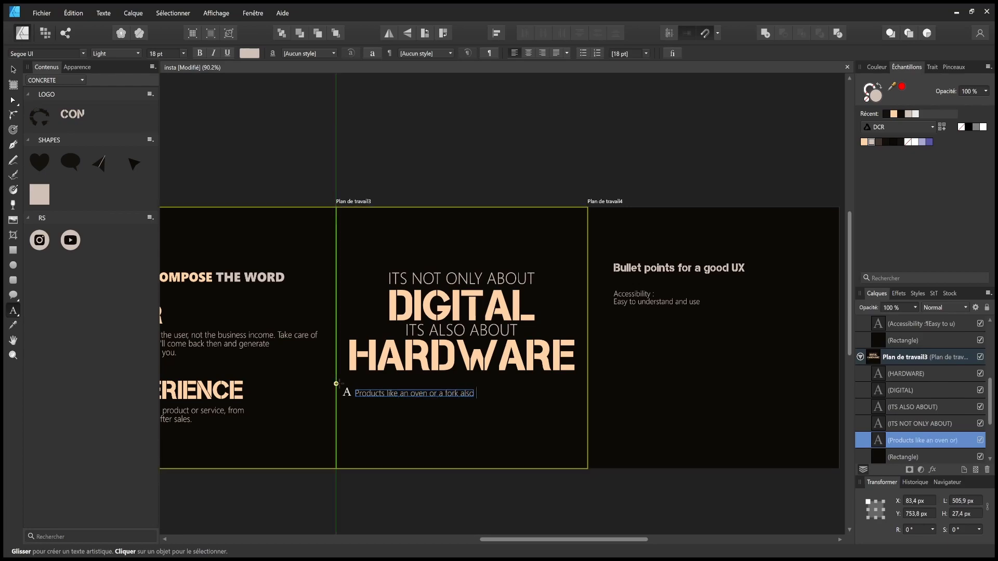
text(deserve a lot)
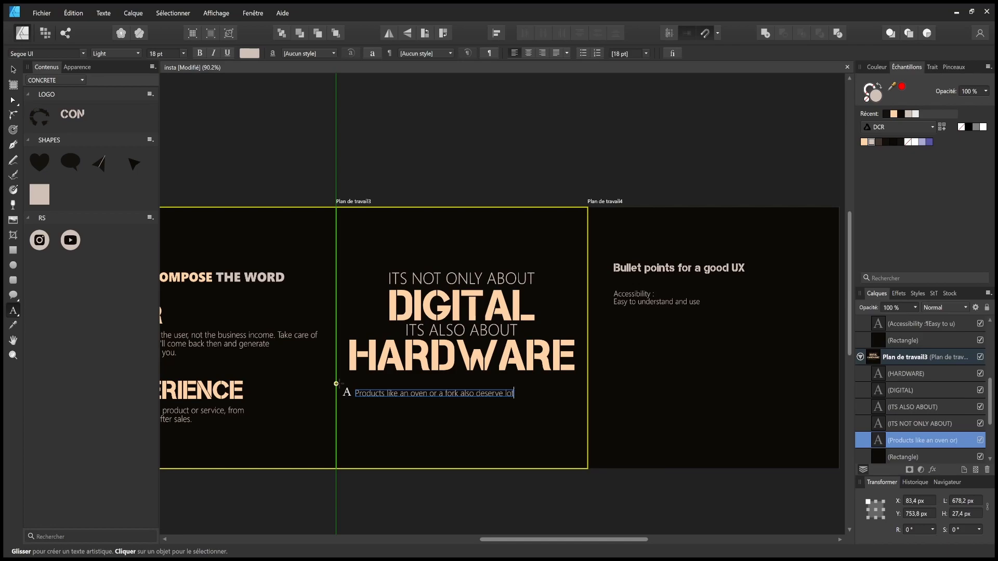
text( of)
key(BackSpace)
key(BackSpace)
key(BackSpace)
key(BackSpace)
key(BackSpace)
key(BackSpace)
text(a lot of atte)
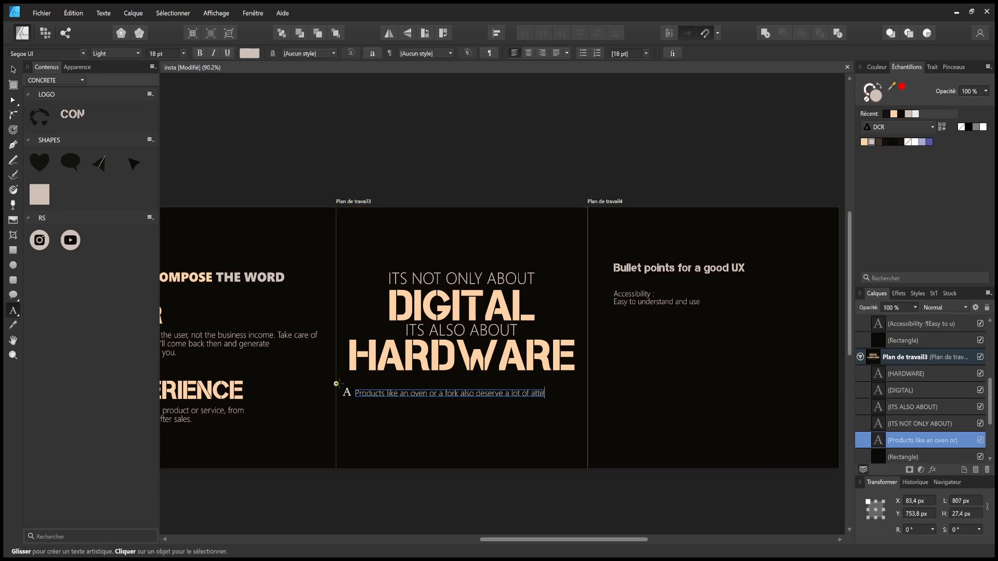
text(ntion )
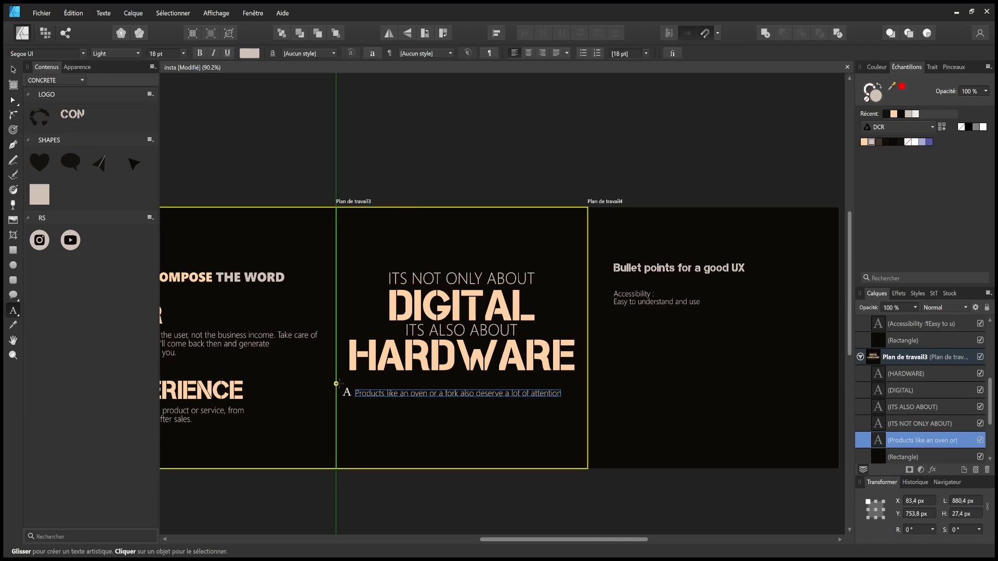
text(in terms o)
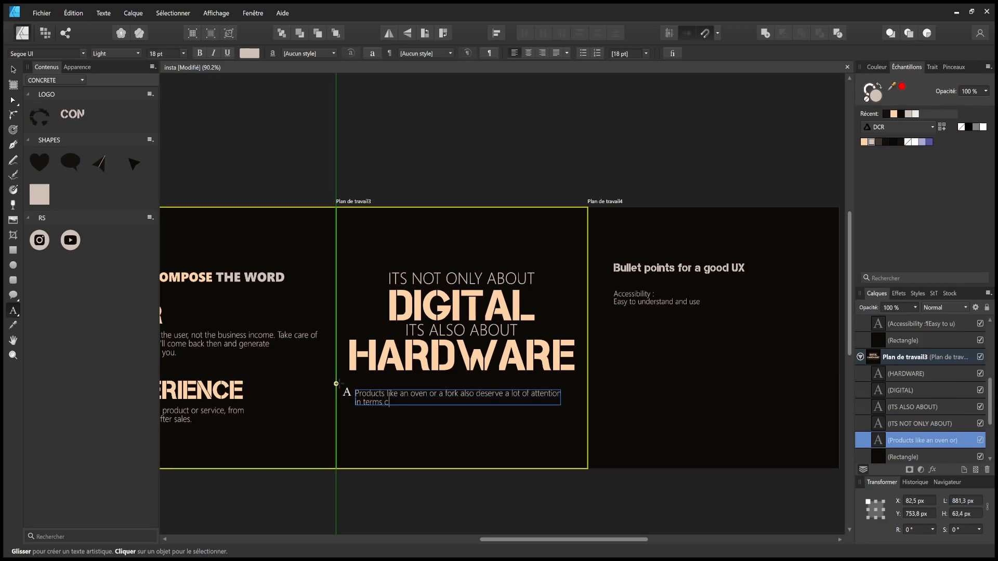
text(f UX)
key(Escape)
click(423, 402)
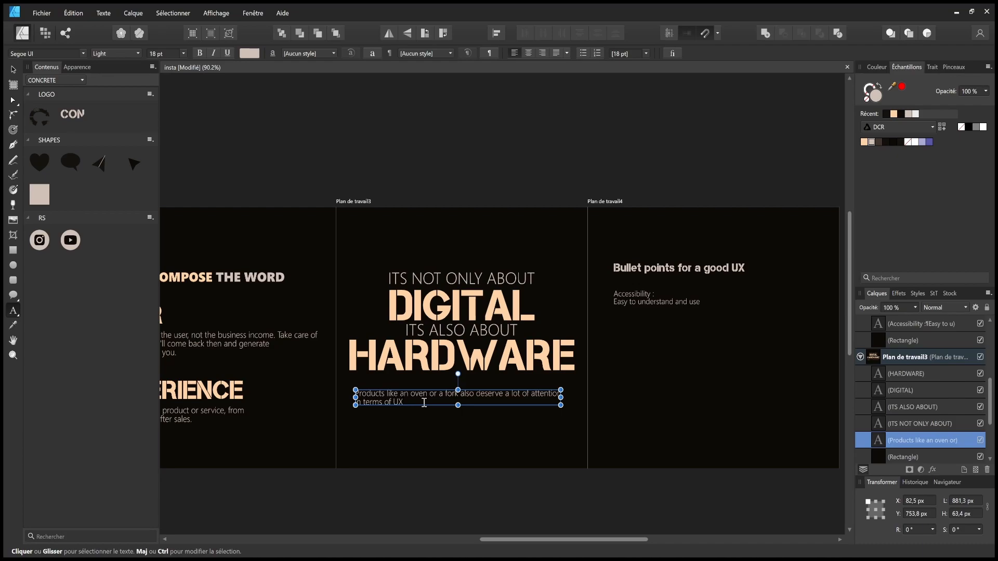
click(424, 401)
text(. The oven physical interface has to be )
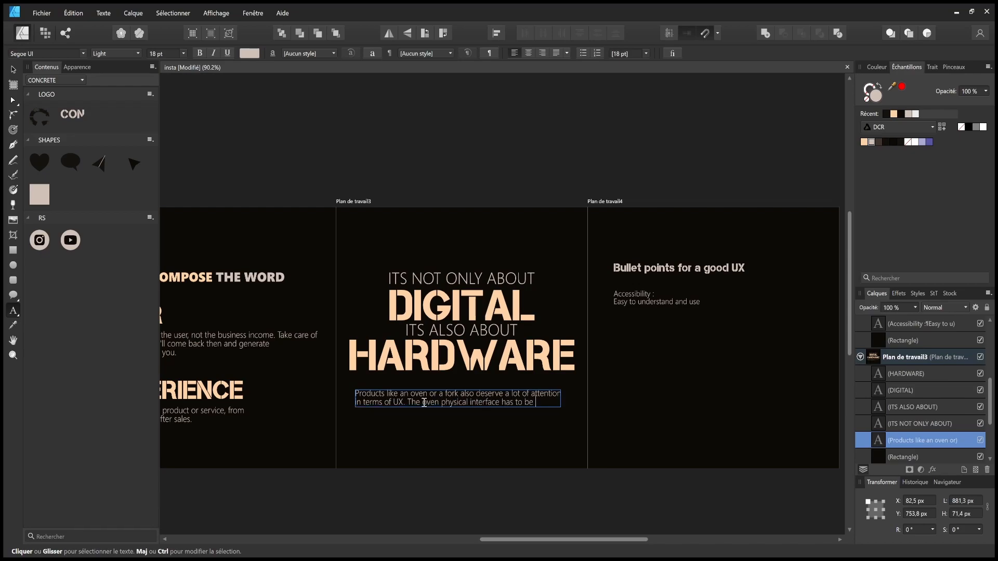
text(easy to understand, )
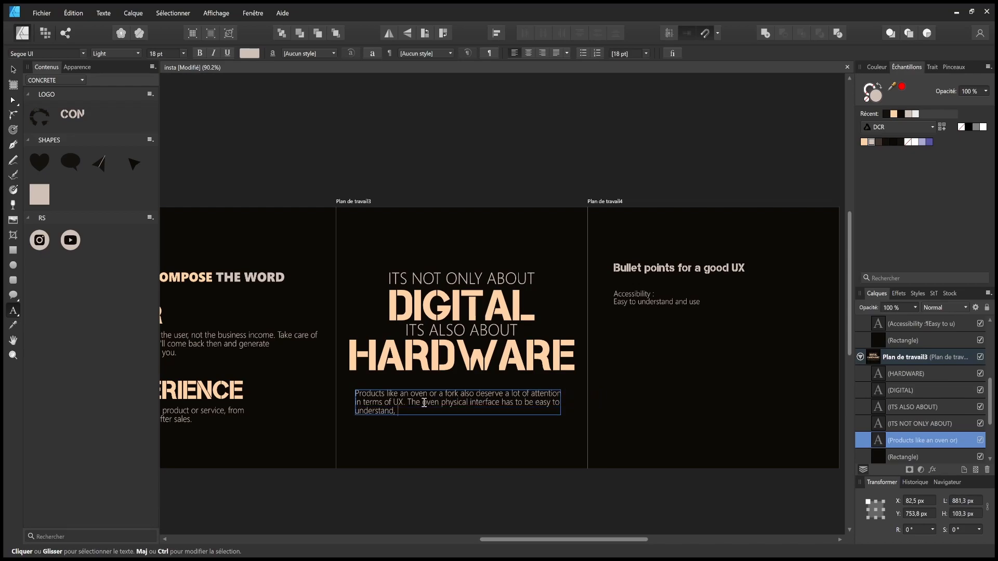
text(the fork must have nice handling and drying design)
- Add 'design' after 'UX' in slide one's subtitle and save the document
drag(424, 402, 873, 381)
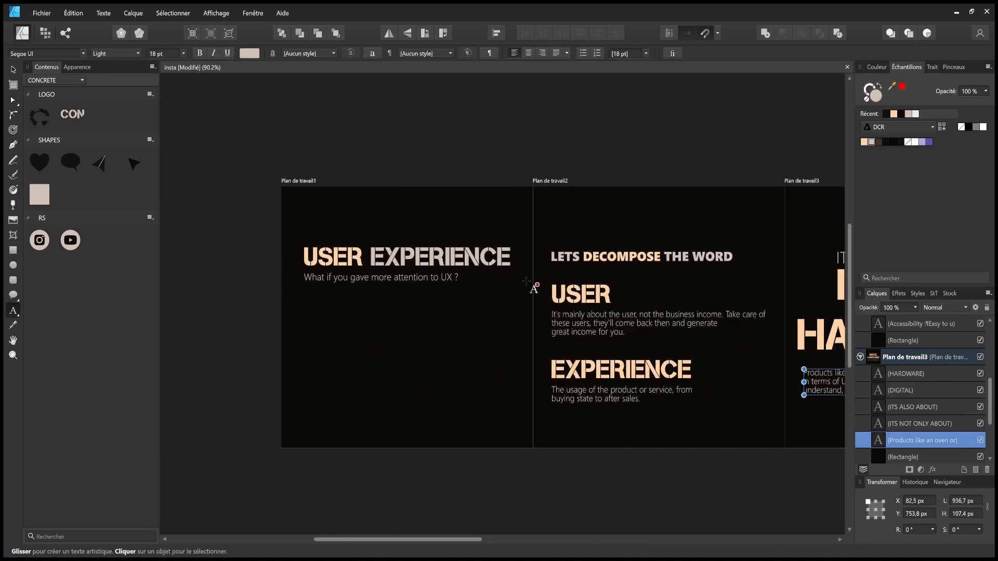
click(453, 278)
text(design)
click(275, 440)
key(ctrl+s)
drag(587, 396, 441, 383)
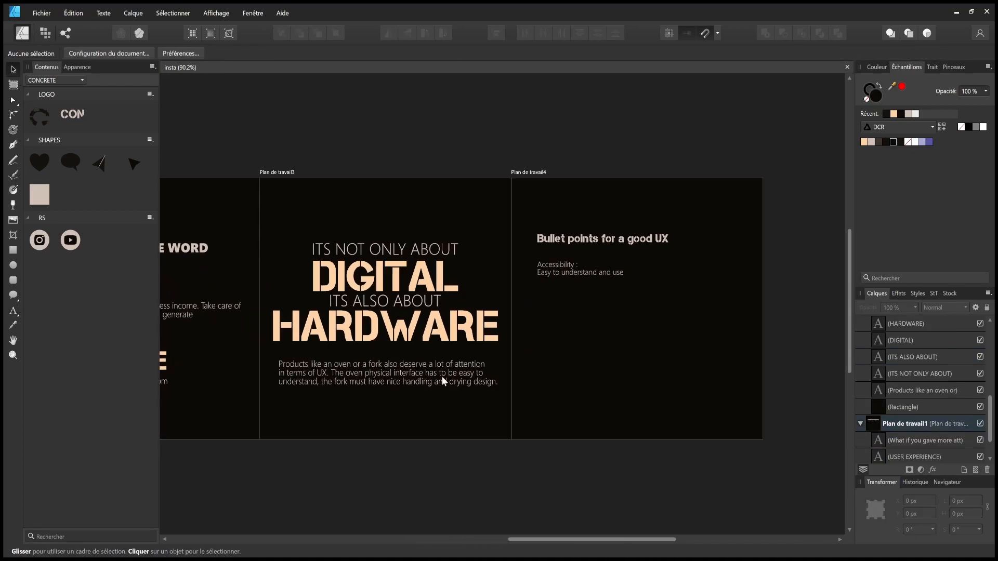
- Centre-align the oven-and-fork caption and centre it horizontally on the slide
click(469, 380)
click(528, 54)
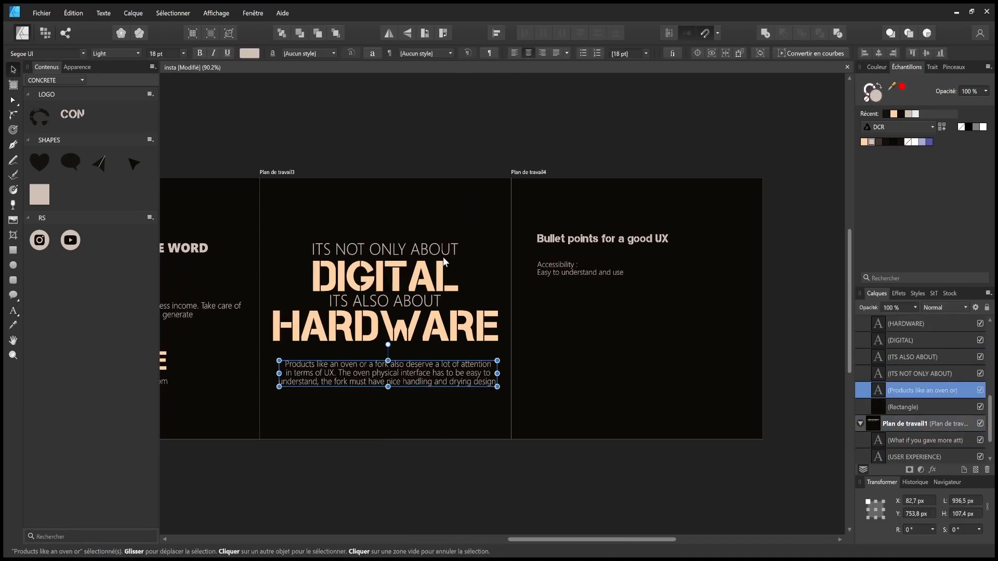
drag(441, 373, 438, 374)
click(469, 469)
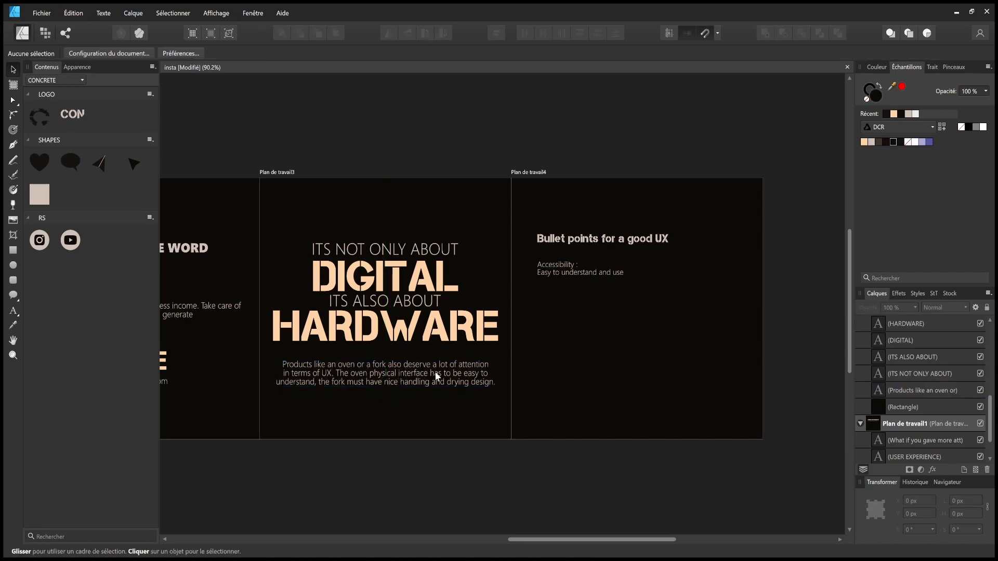
drag(436, 372, 461, 374)
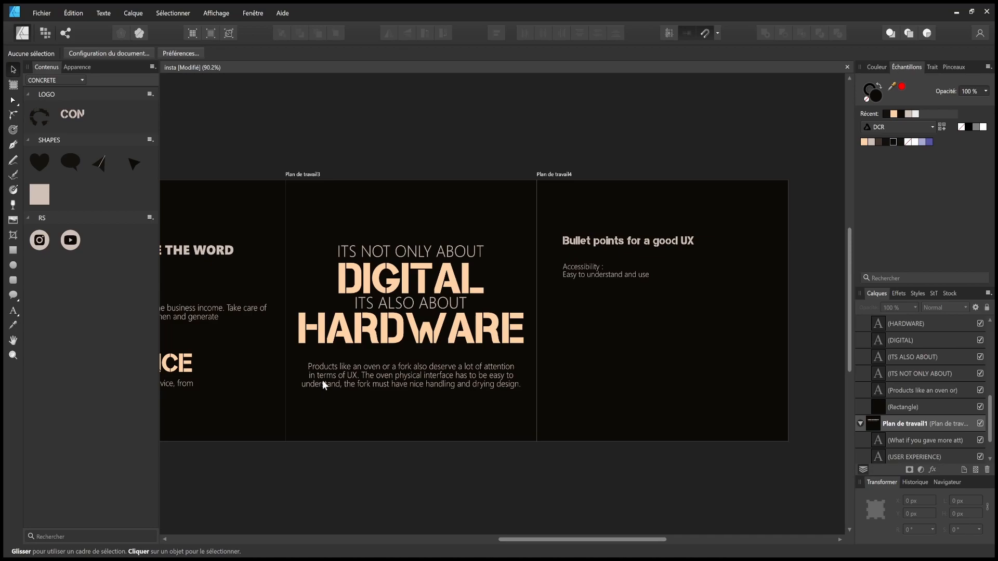
- Replace the caption's final word 'design' with 'easily.' and save the document
double_click(360, 377)
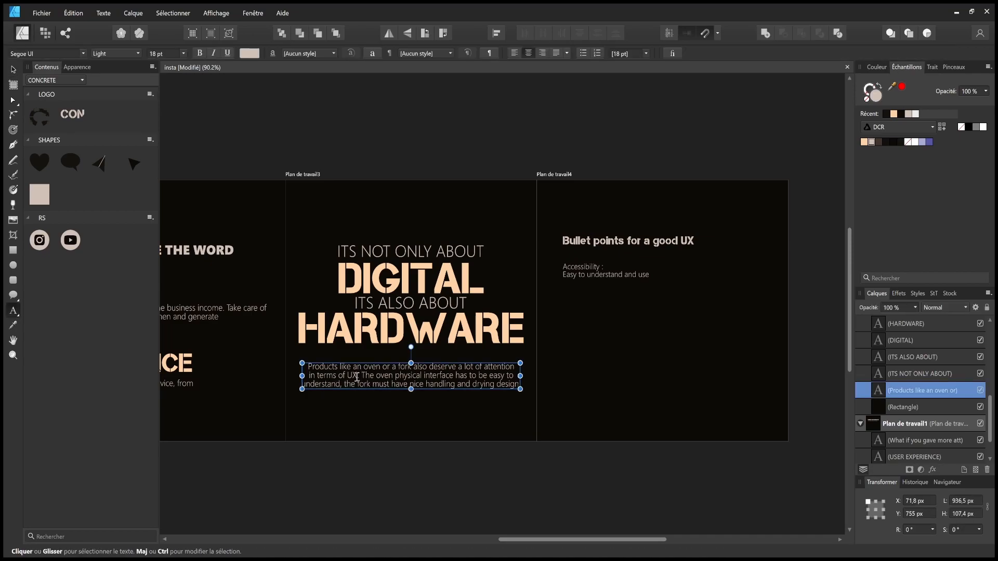
click(382, 487)
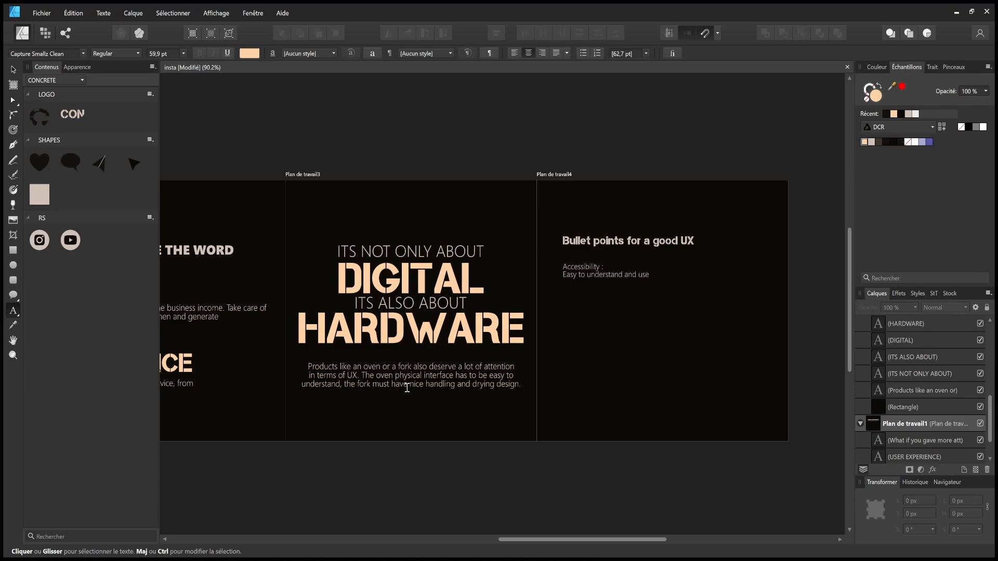
click(472, 384)
drag(471, 385, 517, 385)
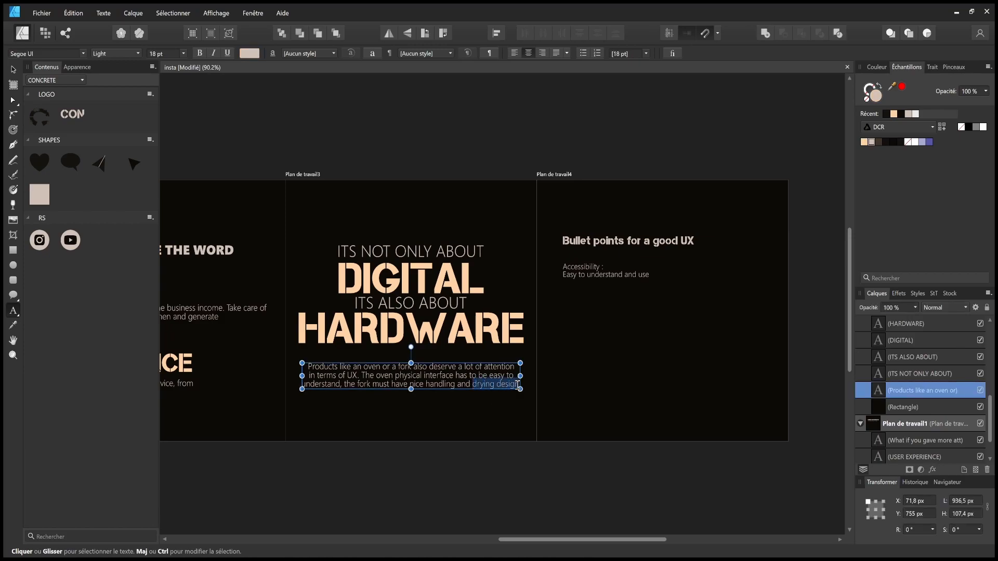
click(479, 385)
double_click(513, 385)
text(eas)
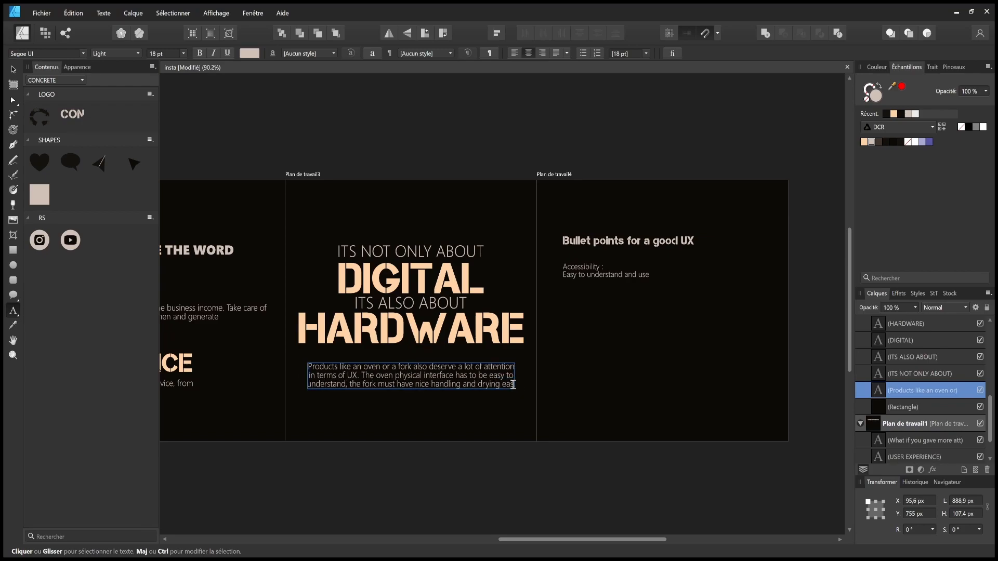
text(ily.)
key(Escape)
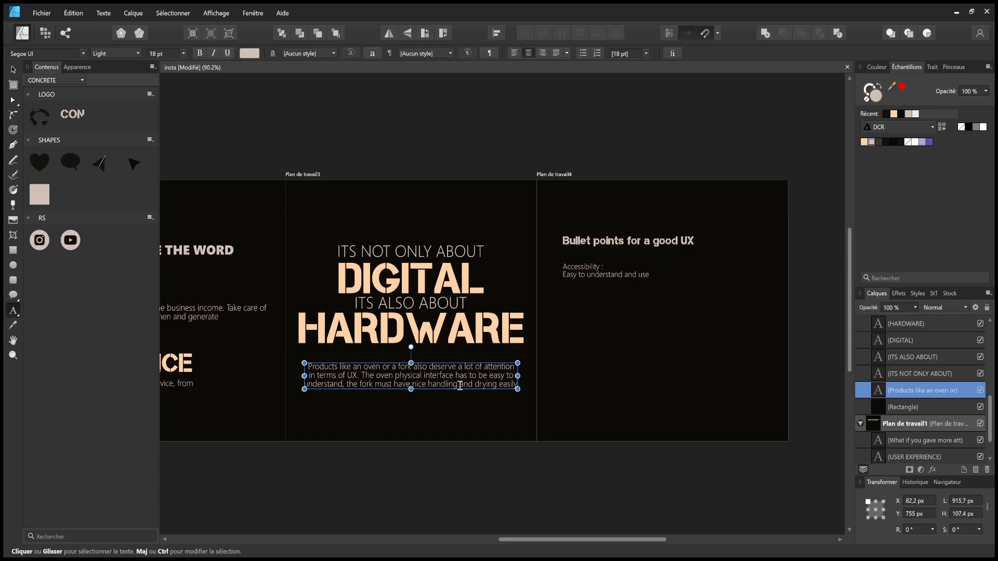
key(v)
click(445, 477)
key(ctrl+s)
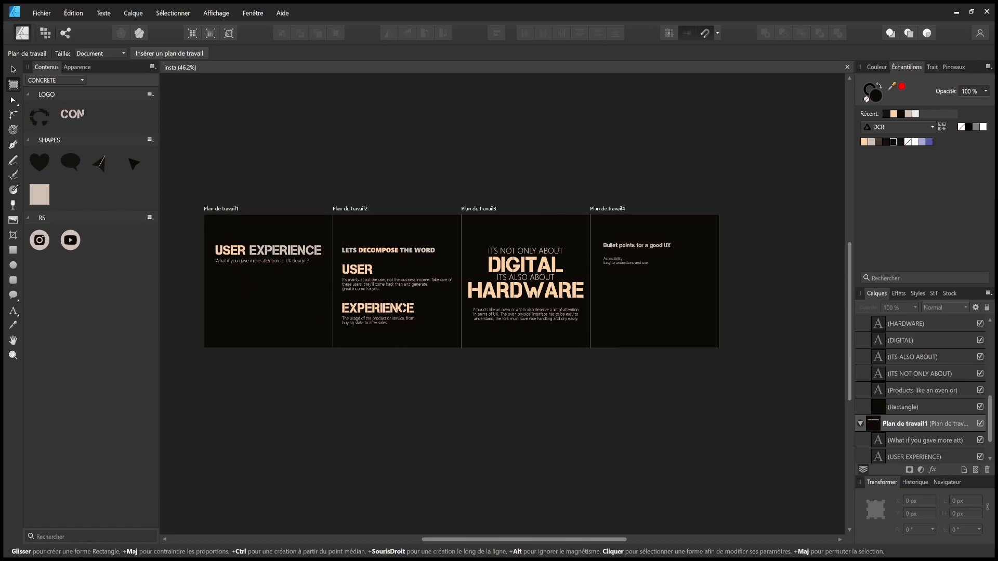
- Shift the HARDWARE heading to the right on its slide
click(14, 70)
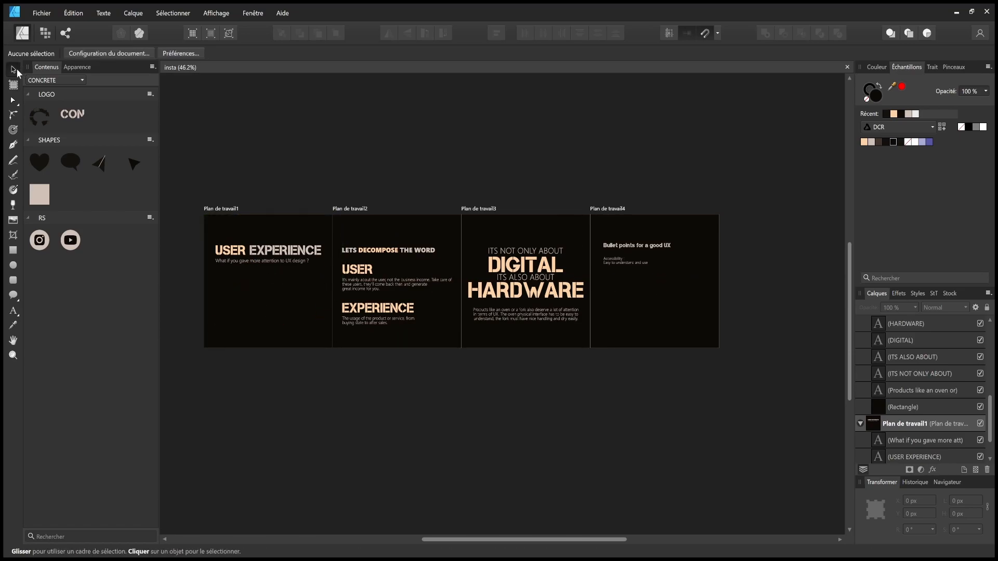
click(520, 285)
drag(535, 290, 571, 289)
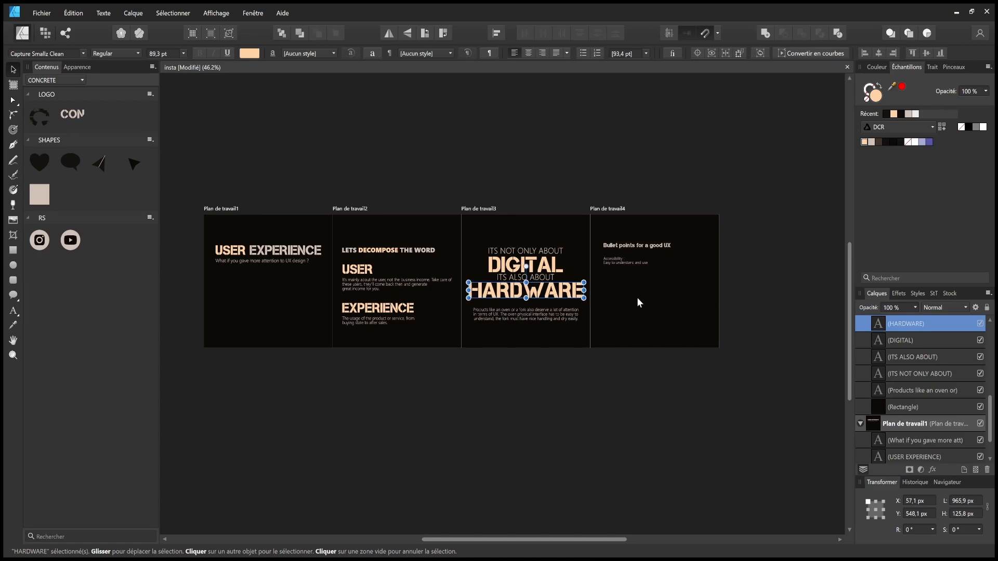
click(597, 414)
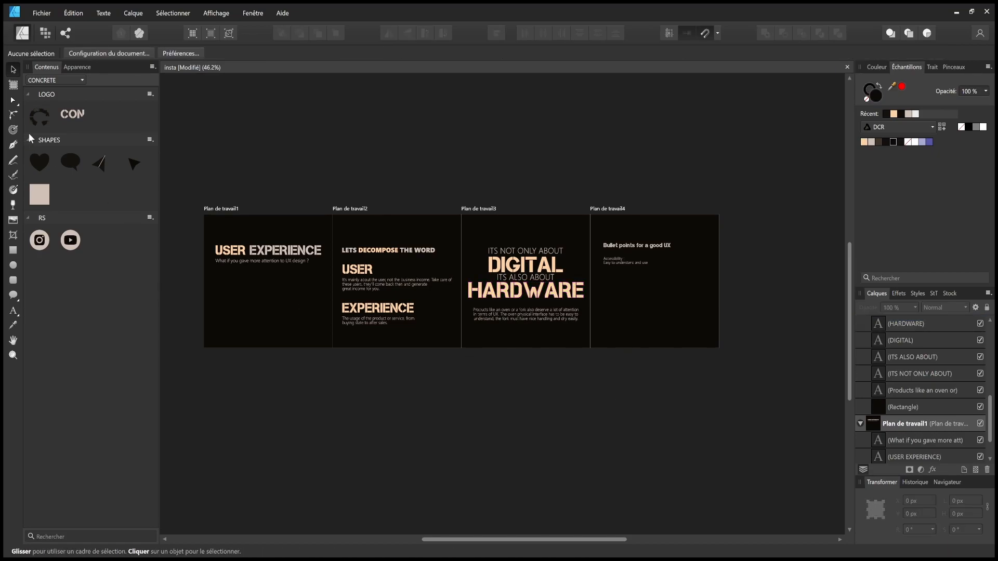
- Review the artboards with the Artboard tool, scrolling across the slides
click(13, 86)
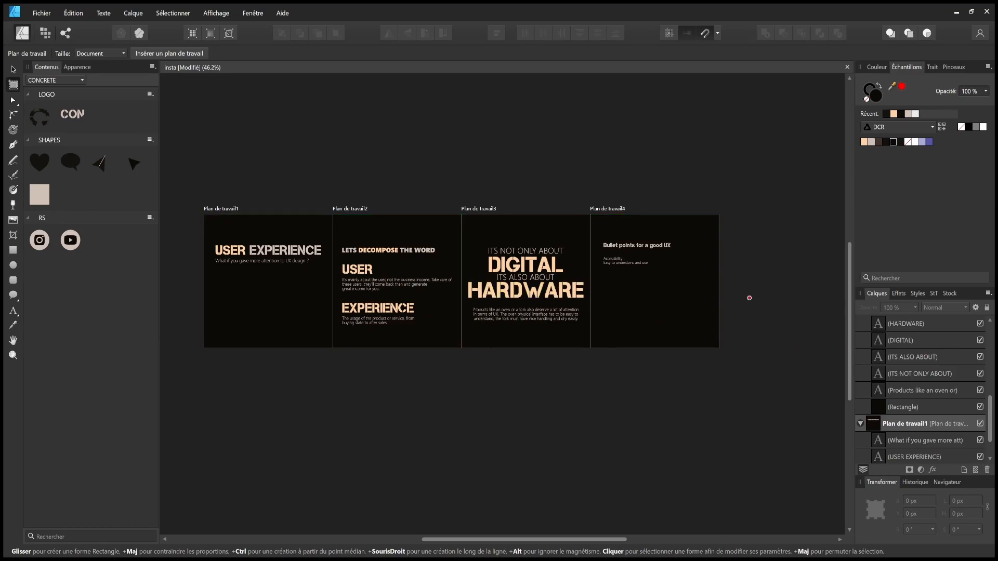
scroll(737, 290, right, 5)
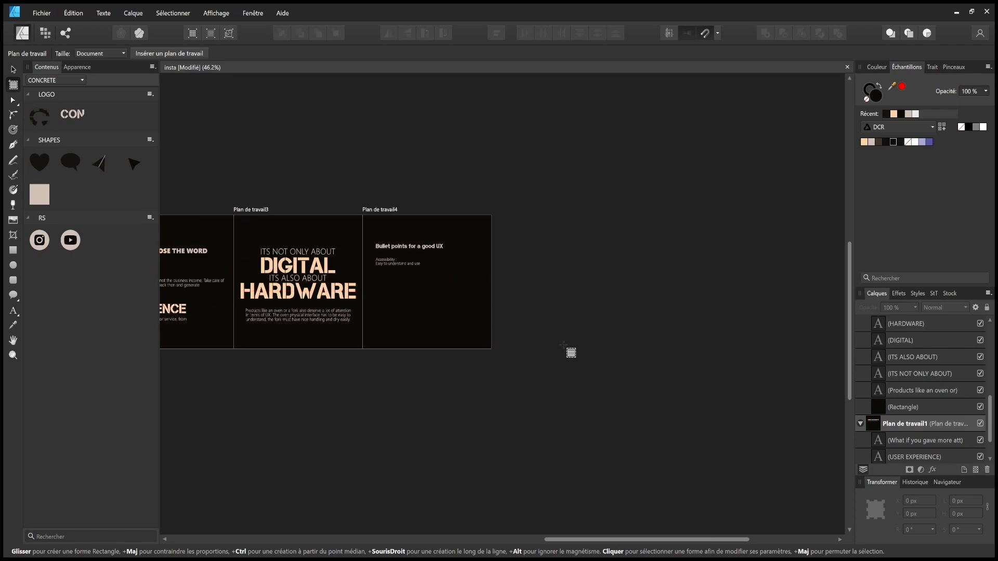
scroll(592, 338, left, 5)
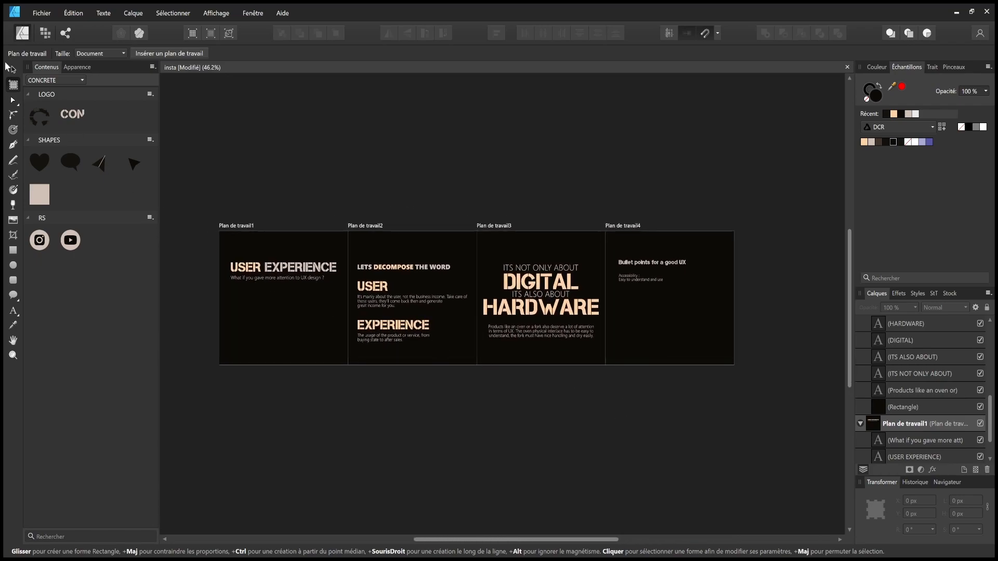
click(13, 69)
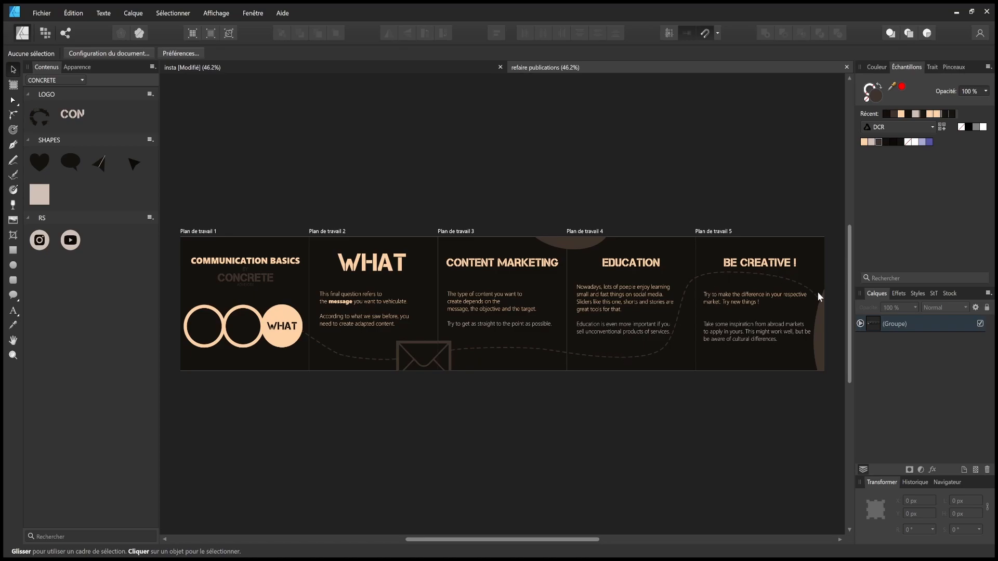
- Inspect artboard 5's layers, clear the selection, and switch to the User Experience document
click(860, 323)
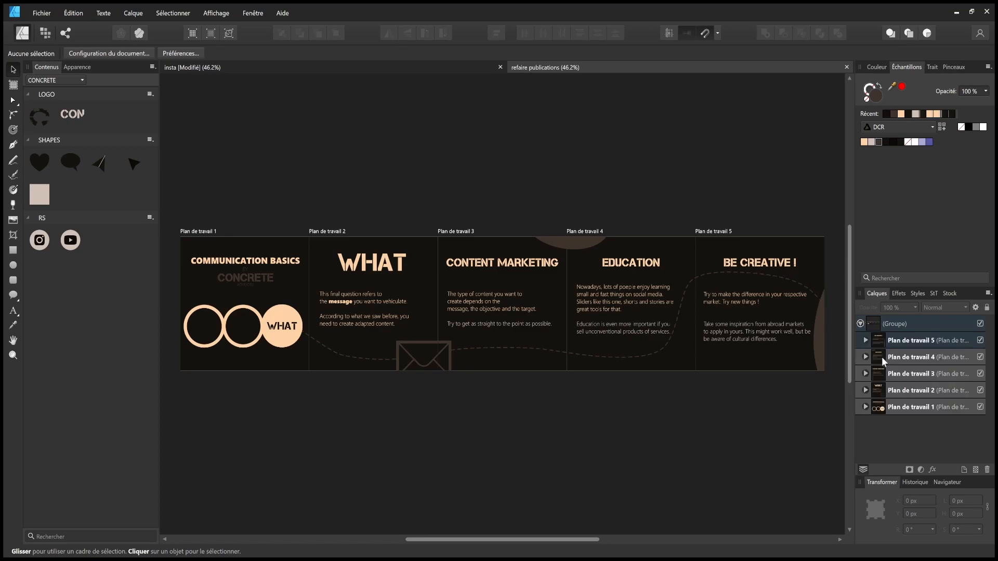
click(866, 340)
click(895, 406)
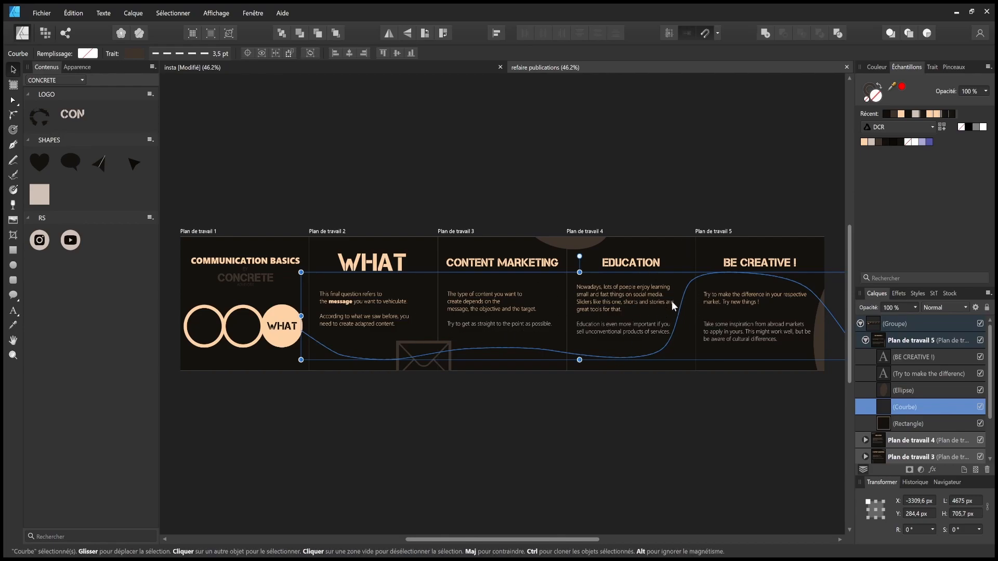
key(Escape)
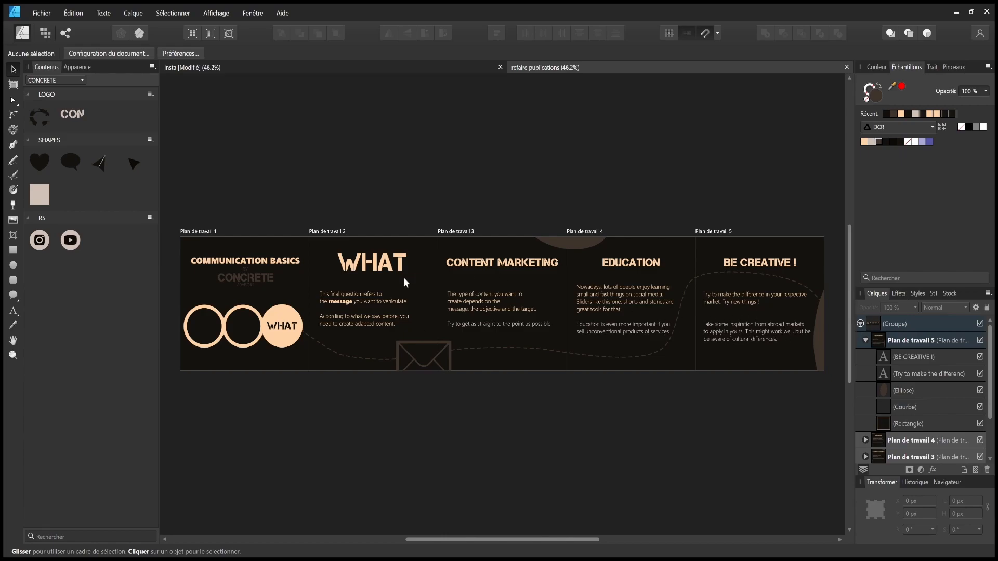
click(235, 68)
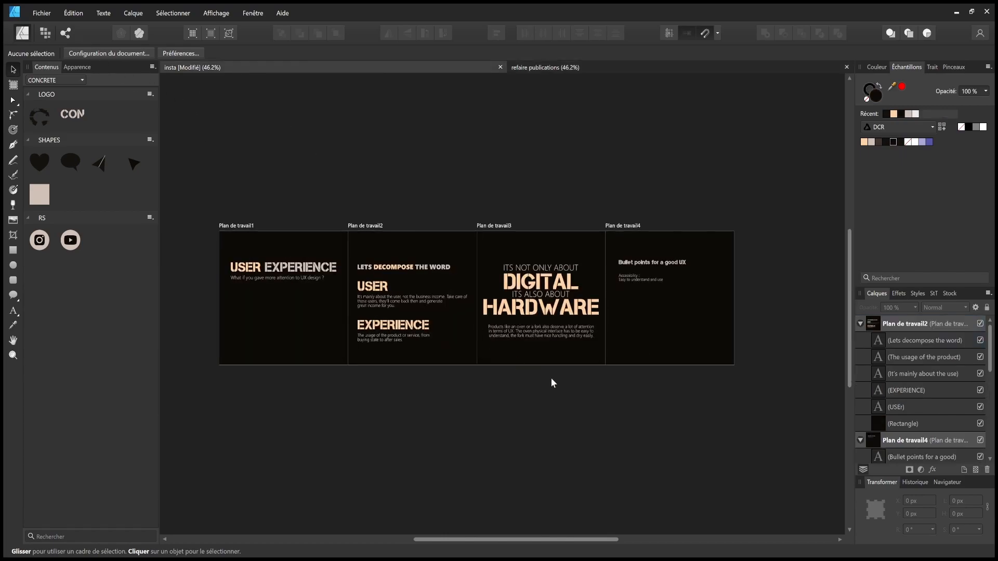
- Save, then enlarge slide 4's 'Bullet points for a good UX' title frame
key(ctrl+s)
scroll(572, 401, right, 4)
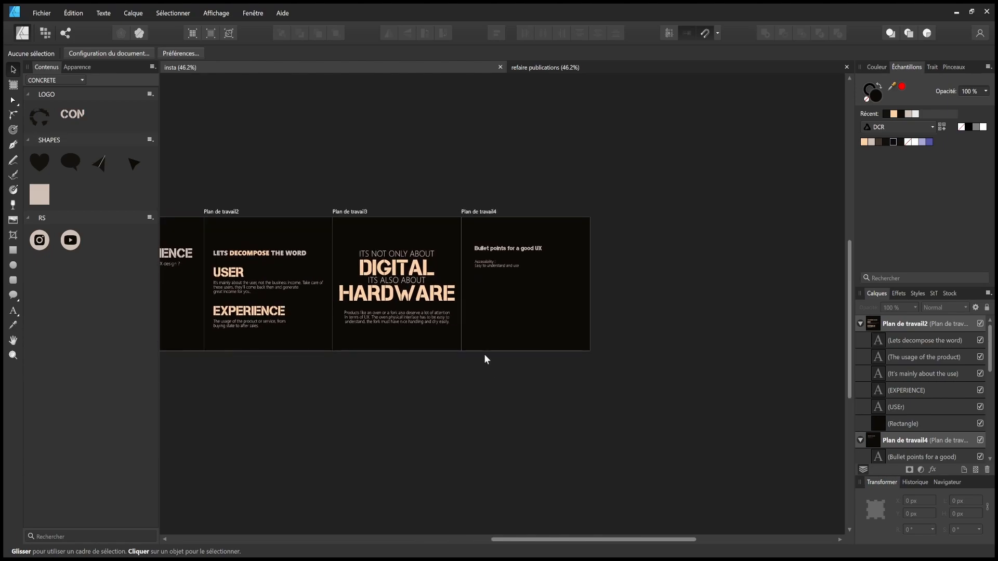
scroll(417, 256, up, 3)
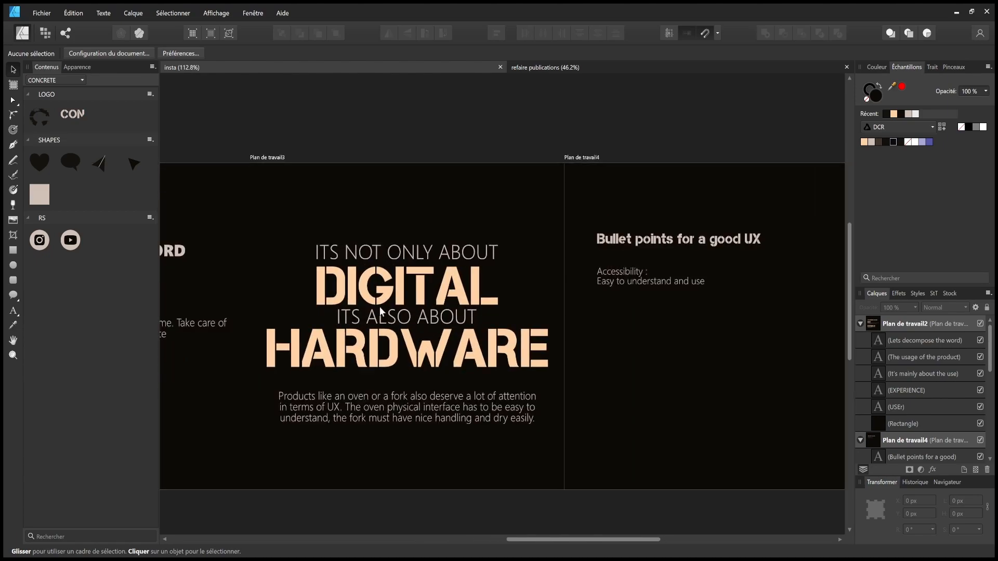
scroll(416, 322, right, 5)
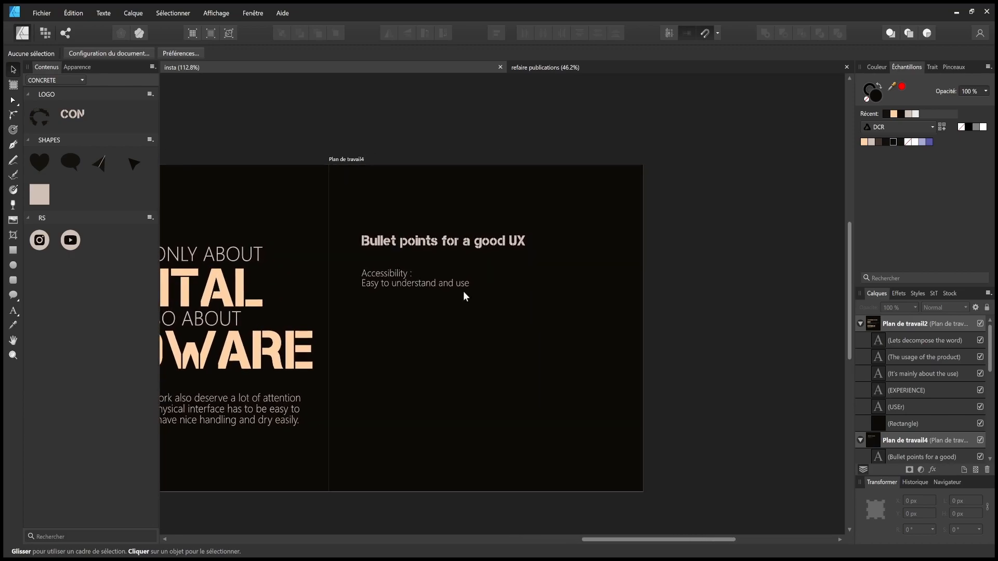
click(474, 242)
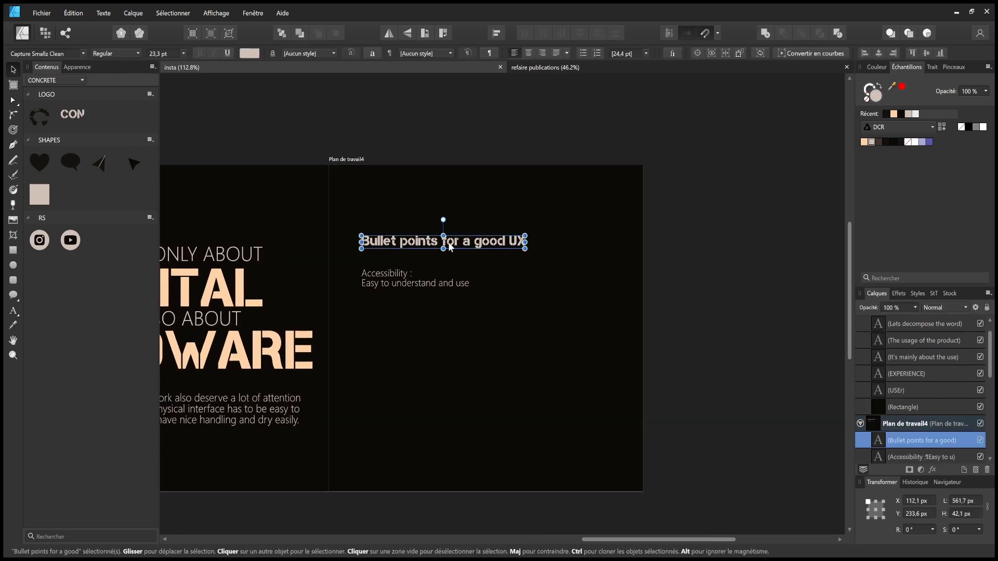
drag(525, 249, 597, 281)
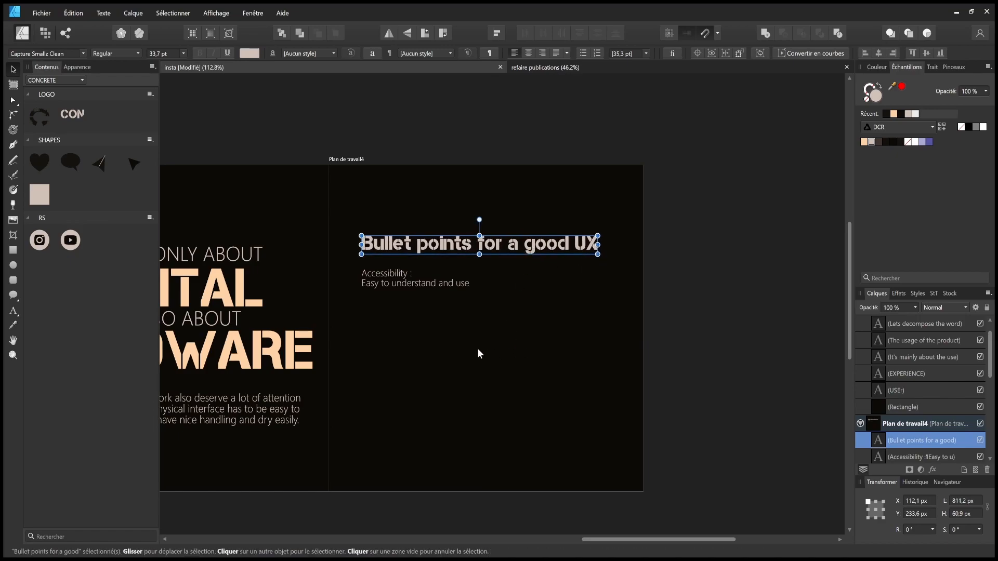
scroll(498, 314, left, 10)
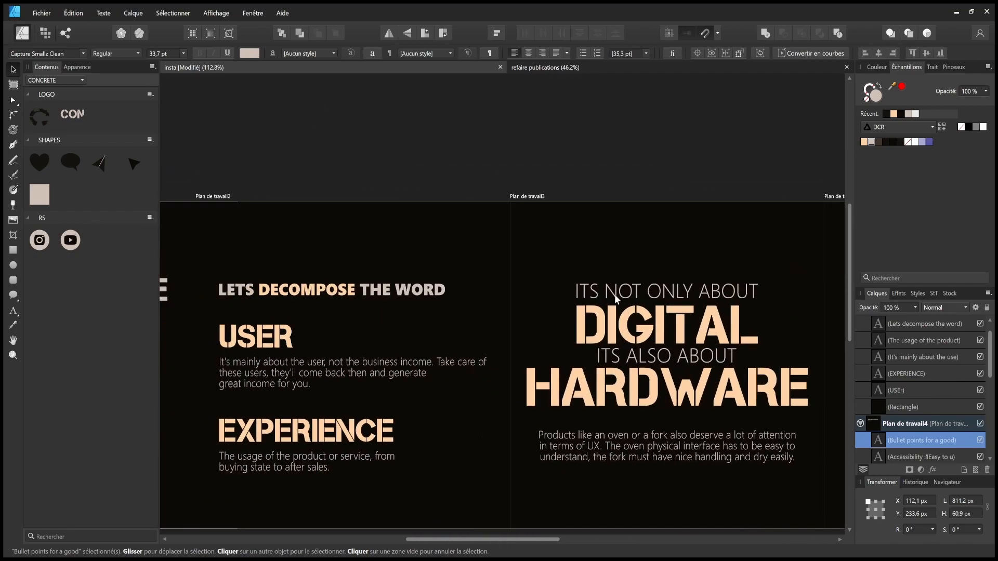
scroll(391, 290, right, 10)
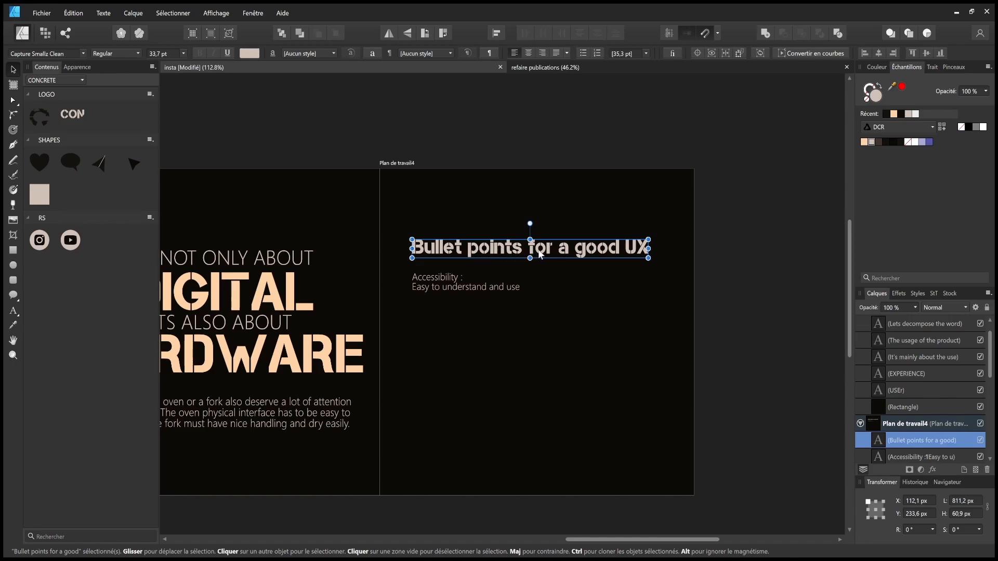
- Make the title all capitals, shrinking it and positioning it higher
double_click(612, 252)
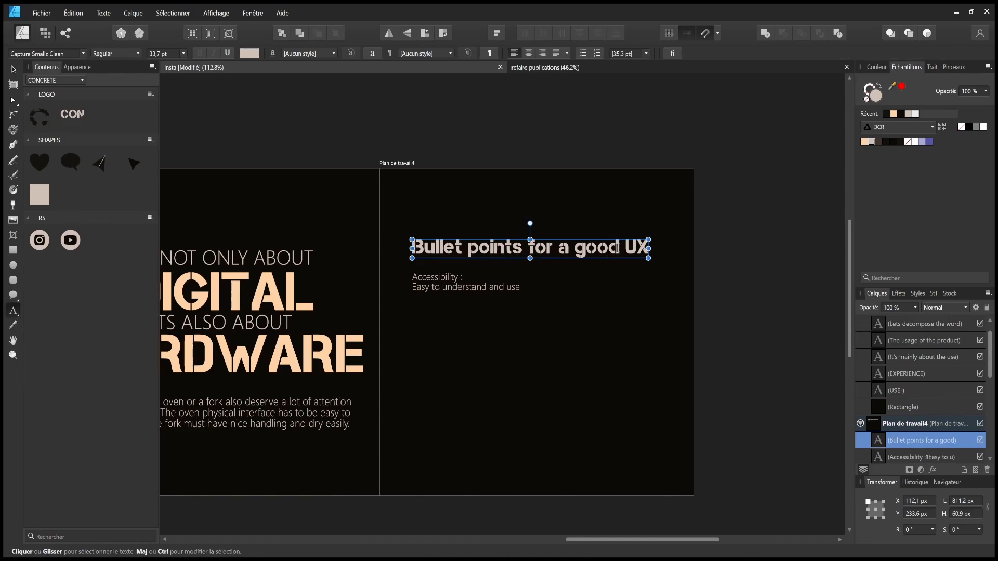
click(15, 68)
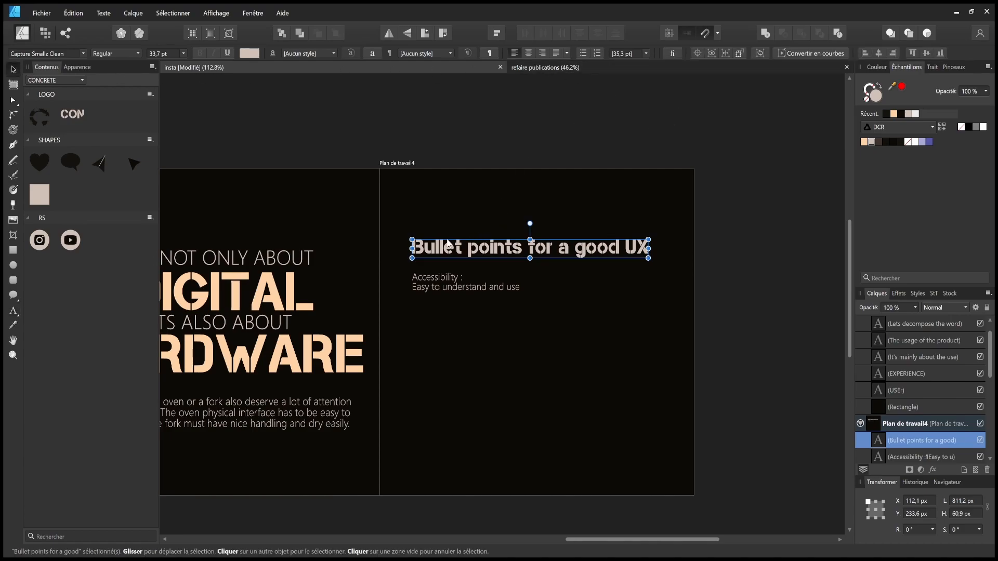
key(ctrl+shift+k)
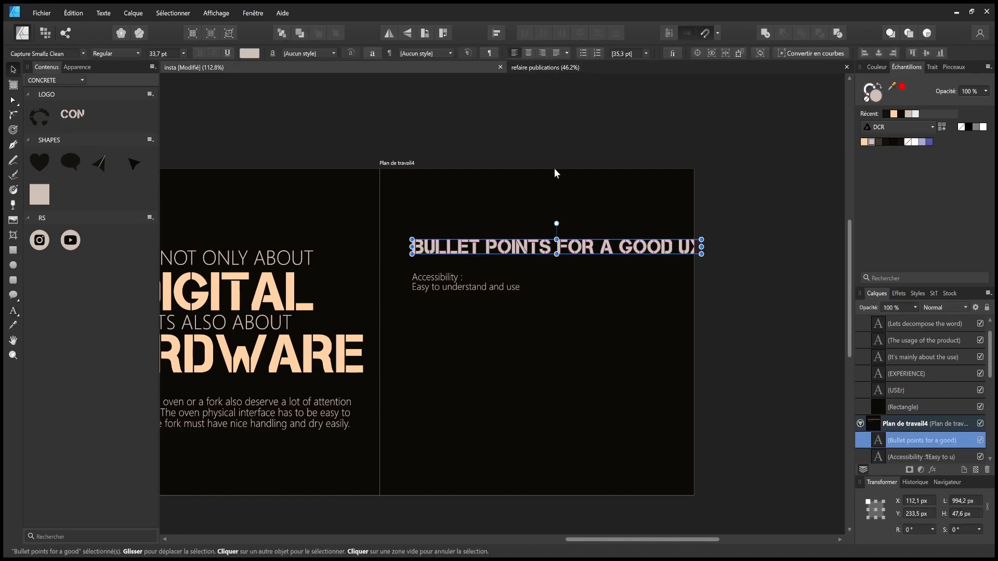
drag(701, 254, 628, 224)
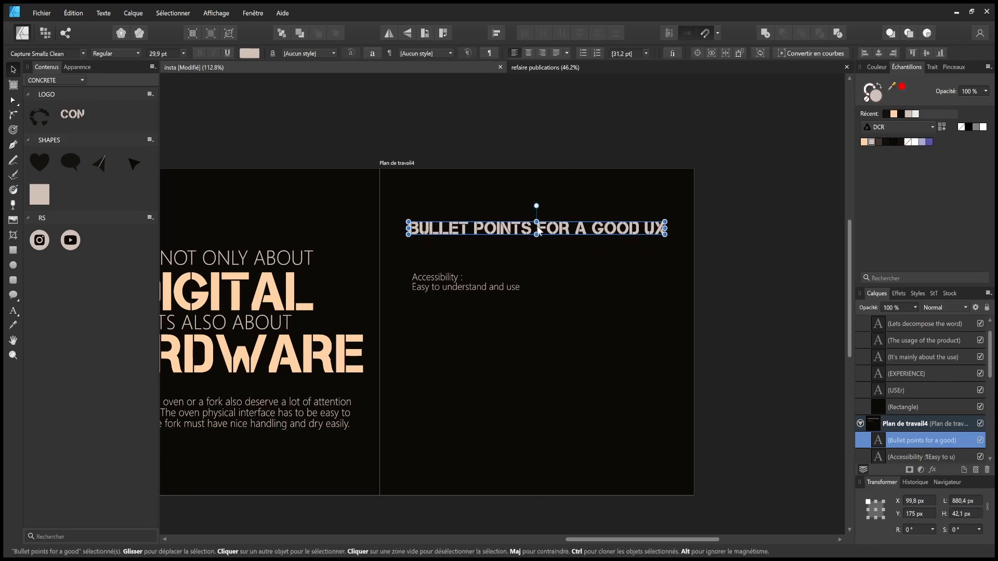
- Break the title onto two lines after BULLET POINTS
key(t)
triple_click(537, 227)
click(543, 228)
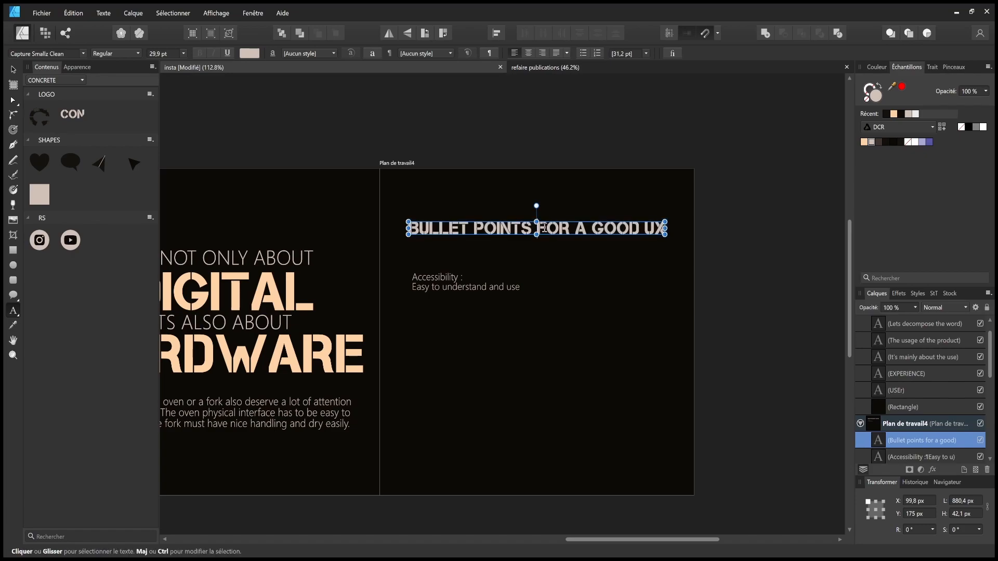
key(BackSpace)
key(Return)
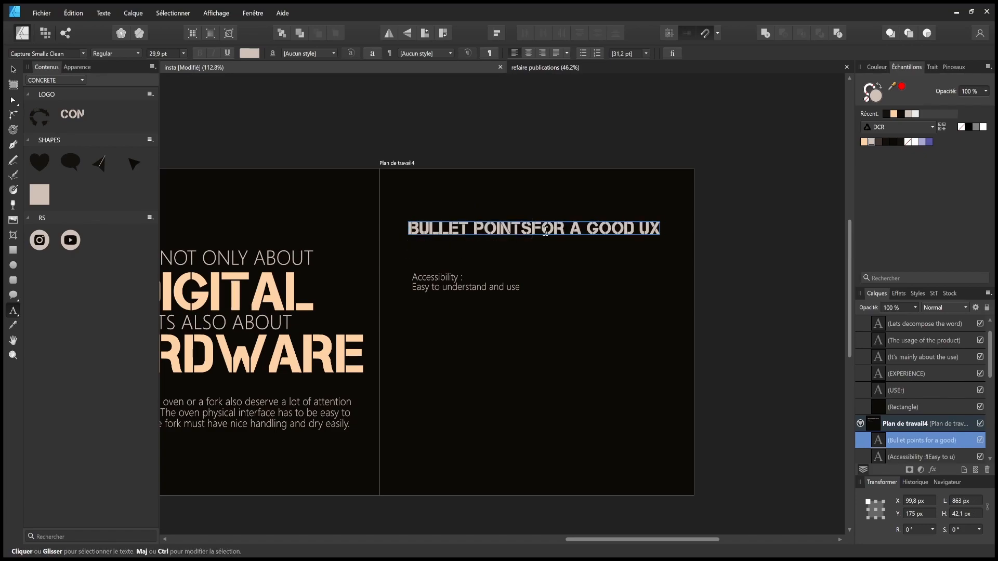
- Colour the BULLET POINTS title line peach
drag(409, 229, 599, 223)
click(865, 142)
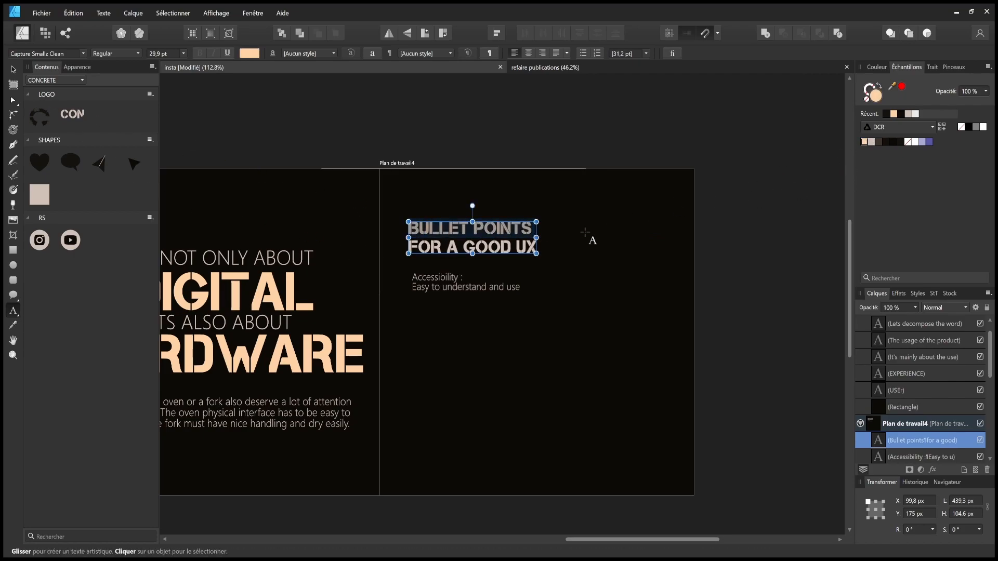
double_click(521, 246)
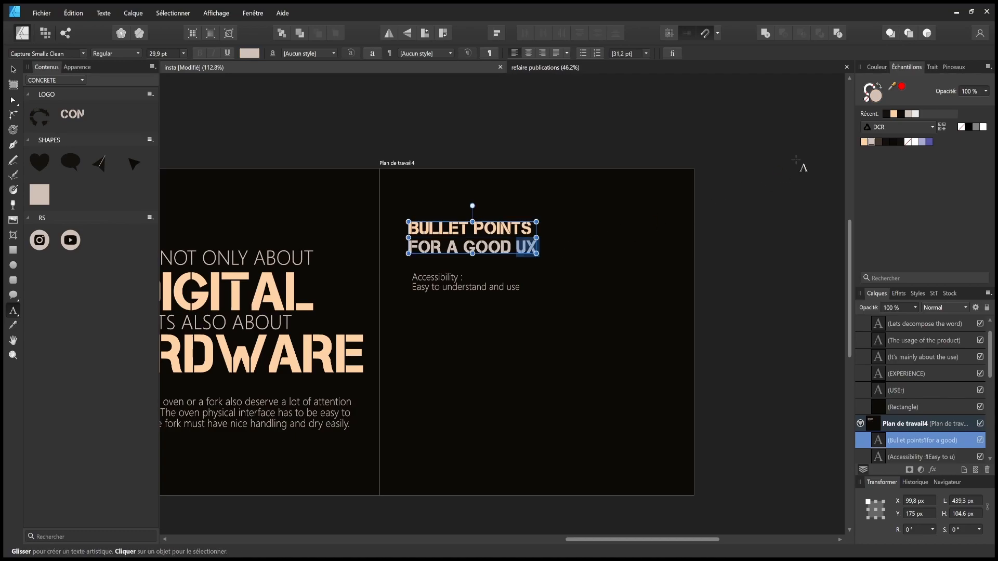
click(14, 71)
- Scale the title up to about 55 pt and move the Accessibility text down
click(737, 224)
click(472, 229)
drag(536, 252, 609, 297)
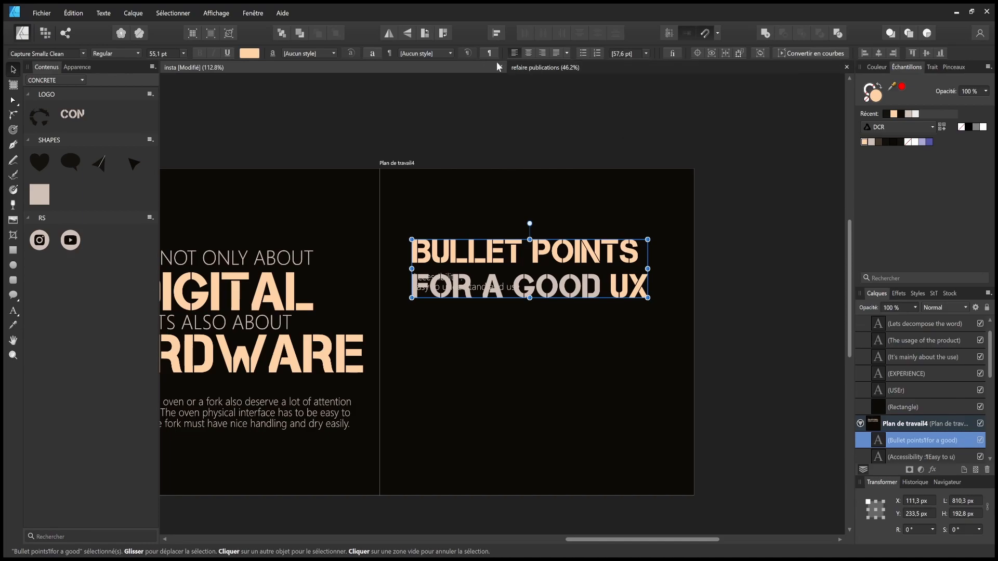
drag(515, 289, 502, 387)
drag(568, 256, 620, 265)
- Add 'DESGIN' after UX in the title and shrink it slightly
double_click(669, 280)
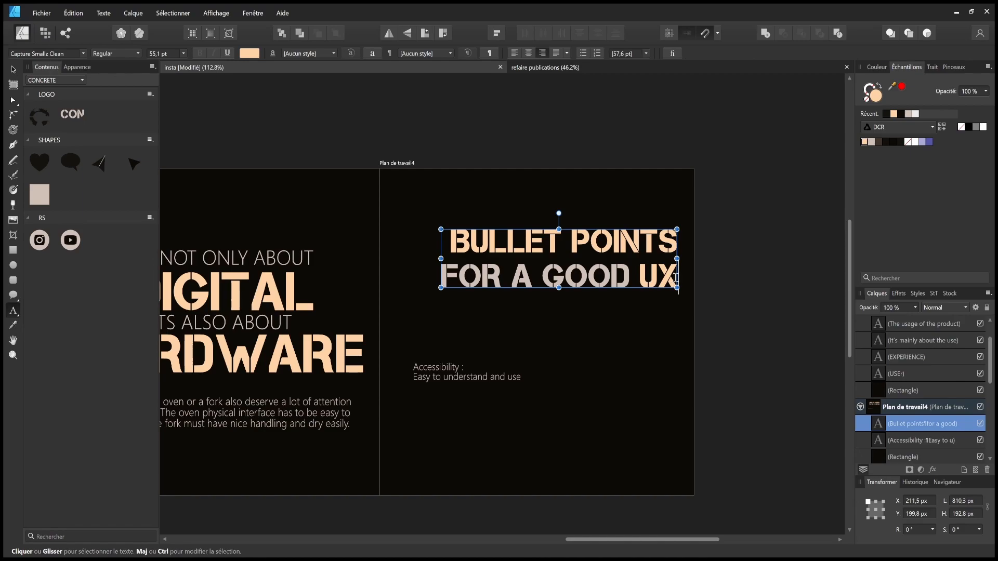
text(DESGIN)
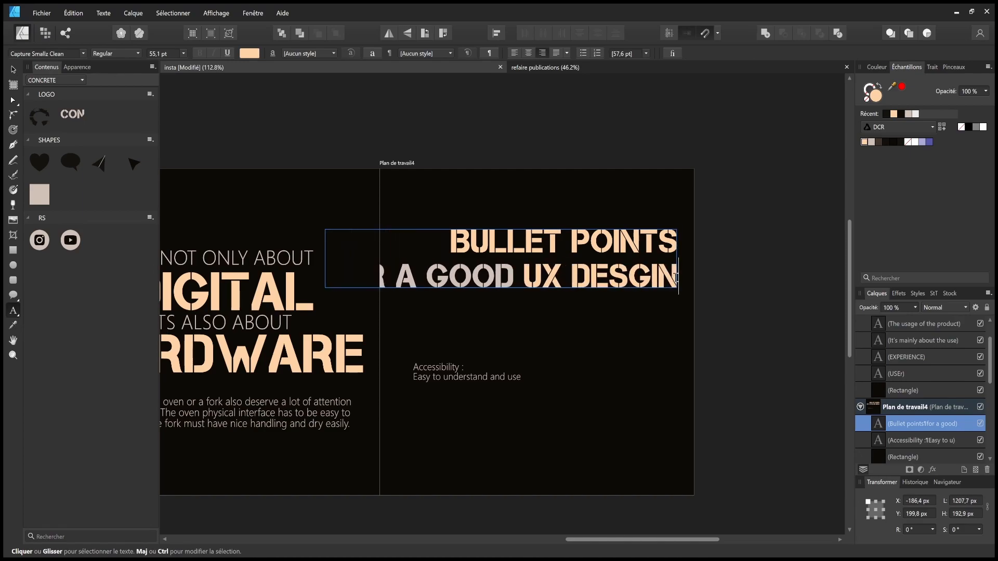
key(Escape)
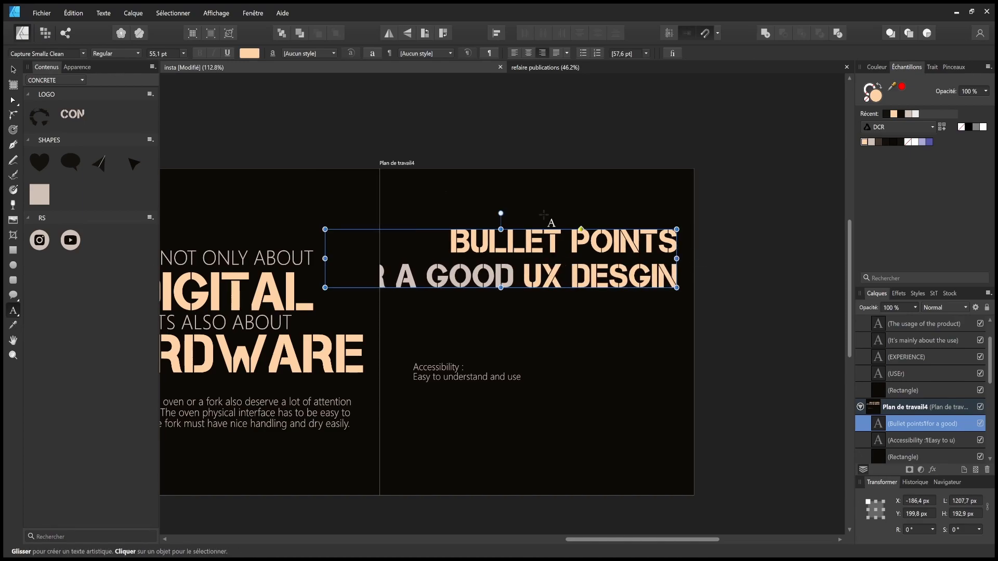
click(13, 69)
drag(325, 230, 423, 257)
click(595, 254)
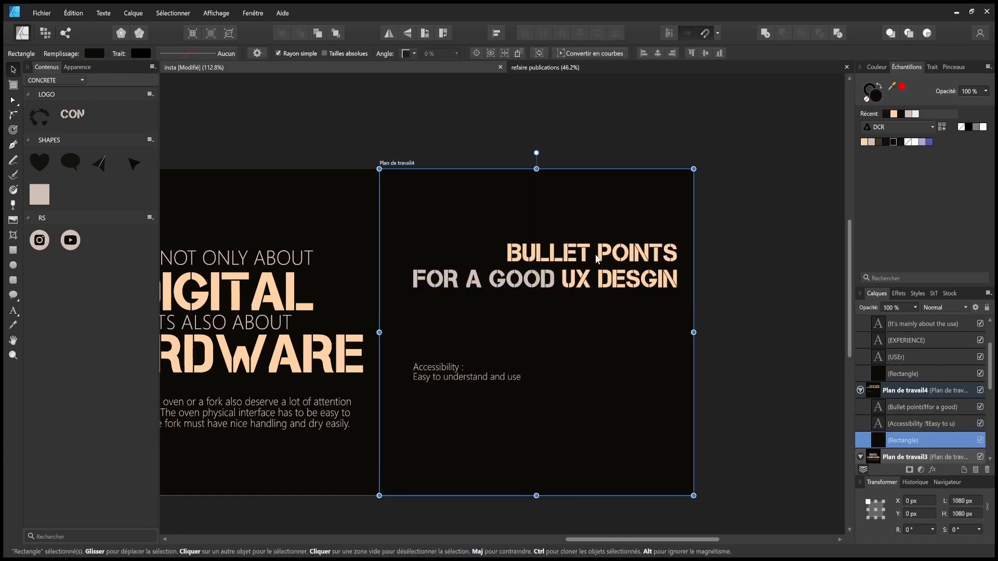
- Move the title up onto the centre and undo the squashed Accessibility text
click(603, 260)
drag(622, 263, 615, 238)
click(508, 379)
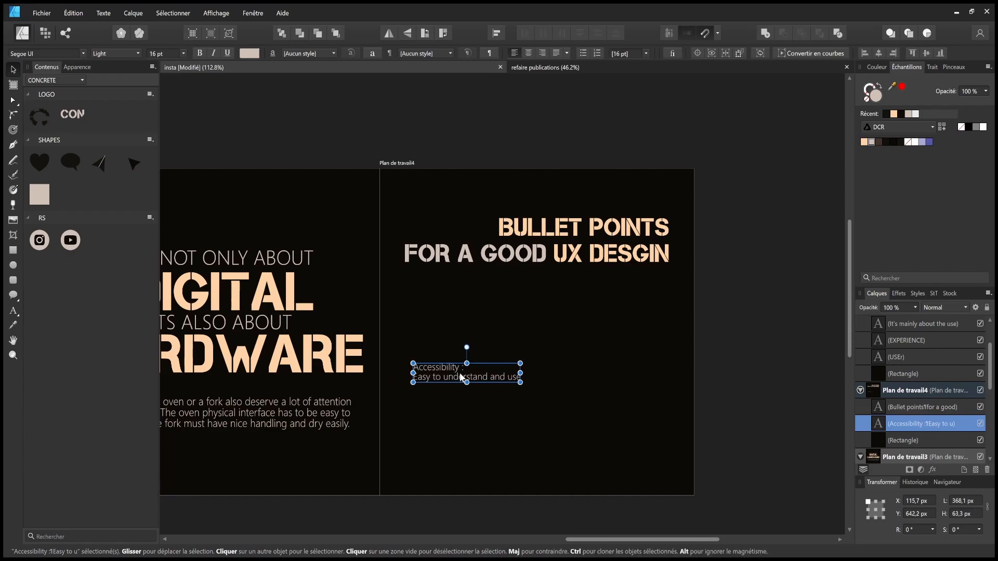
key(ctrl+z)
click(617, 259)
drag(617, 259, 618, 256)
- Reposition the two-line title slightly lower in the upper part of slide 4
drag(273, 291, 178, 265)
drag(567, 277, 328, 285)
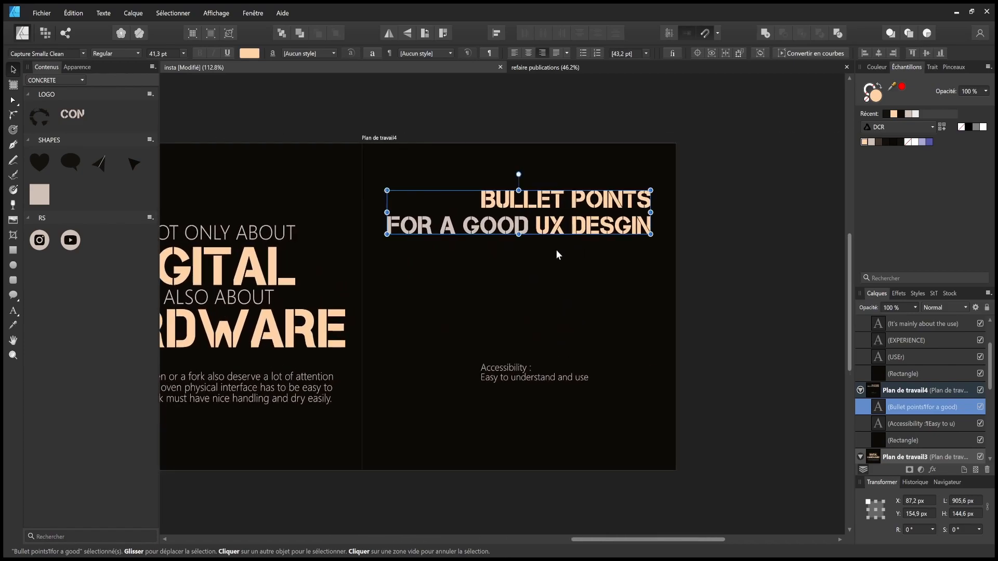
drag(462, 270, 549, 286)
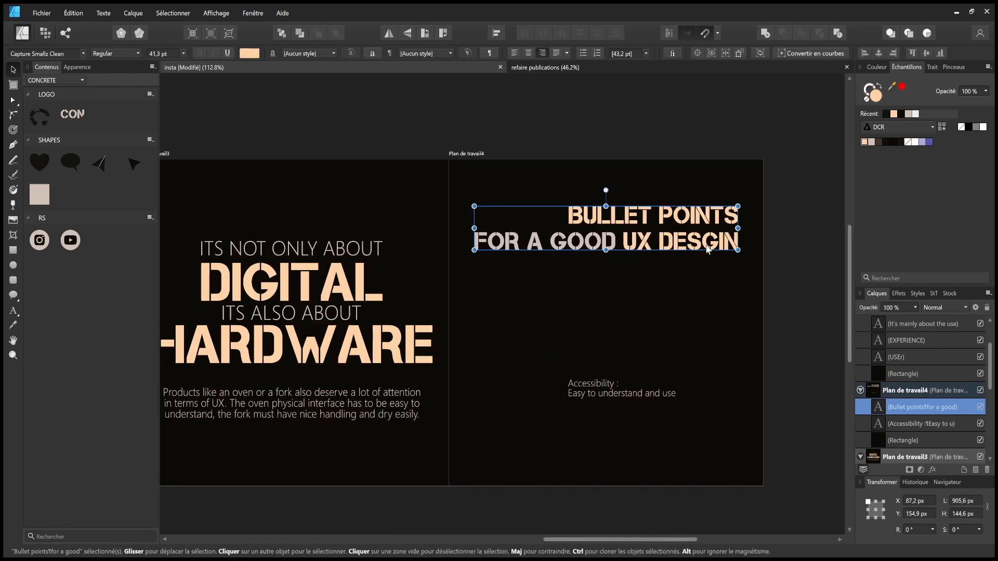
drag(670, 235, 670, 248)
drag(450, 291, 416, 296)
drag(602, 256, 607, 276)
click(315, 250)
drag(607, 277, 570, 259)
click(84, 54)
- Set the title to bold Segoe UI at 26.7 pt
key(Escape)
click(134, 52)
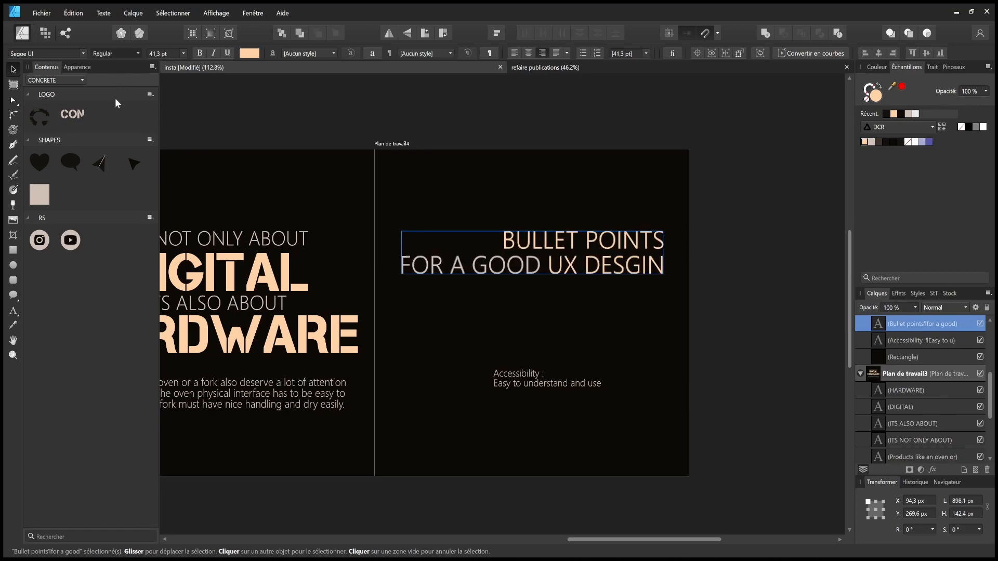
click(104, 166)
click(604, 197)
click(544, 237)
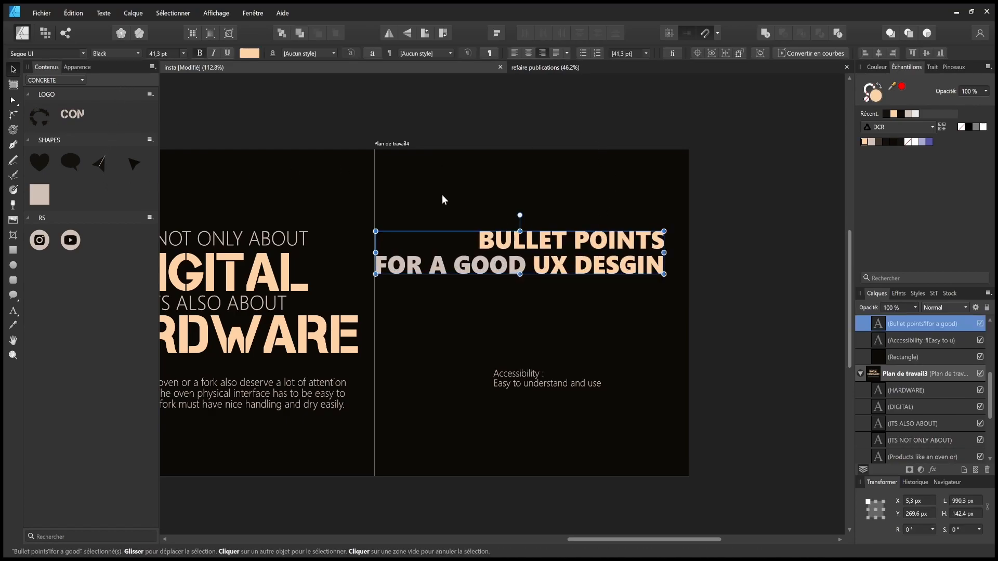
drag(377, 195, 803, 209)
click(396, 253)
drag(547, 210, 237, 217)
click(634, 263)
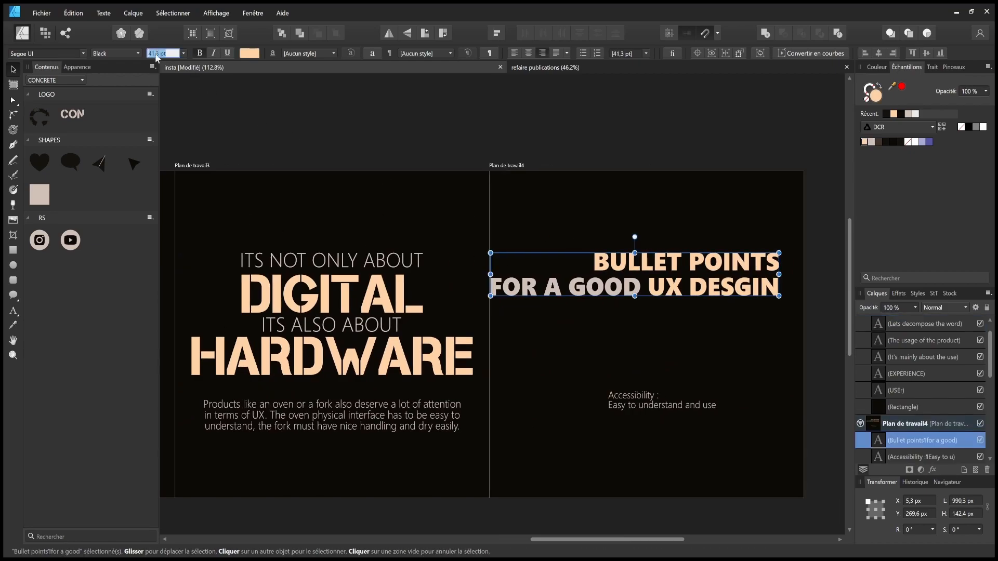
text(26.7)
key(Return)
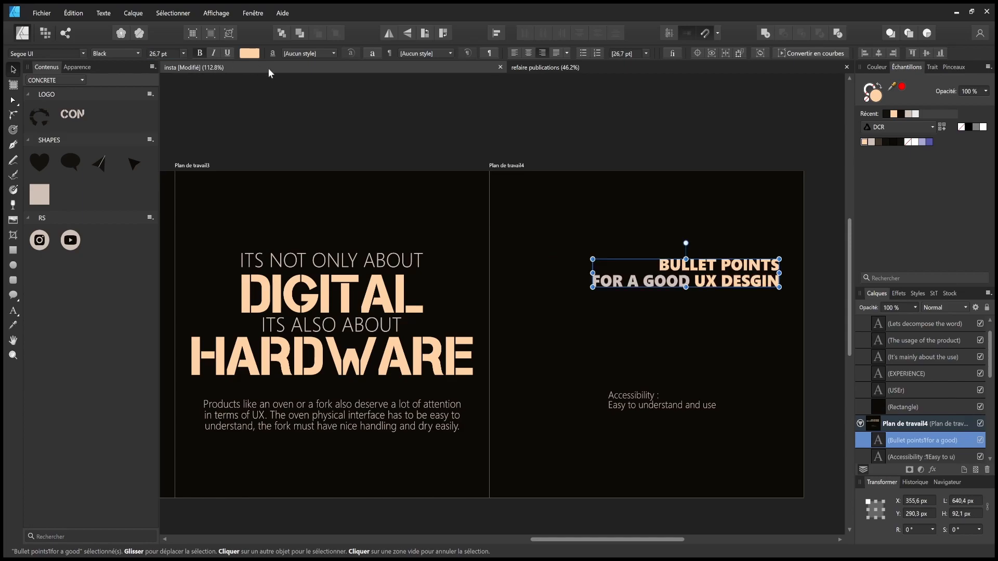
- Reposition the Bullet Points title higher and further left on slide 4
drag(720, 277, 710, 270)
drag(511, 252, 410, 271)
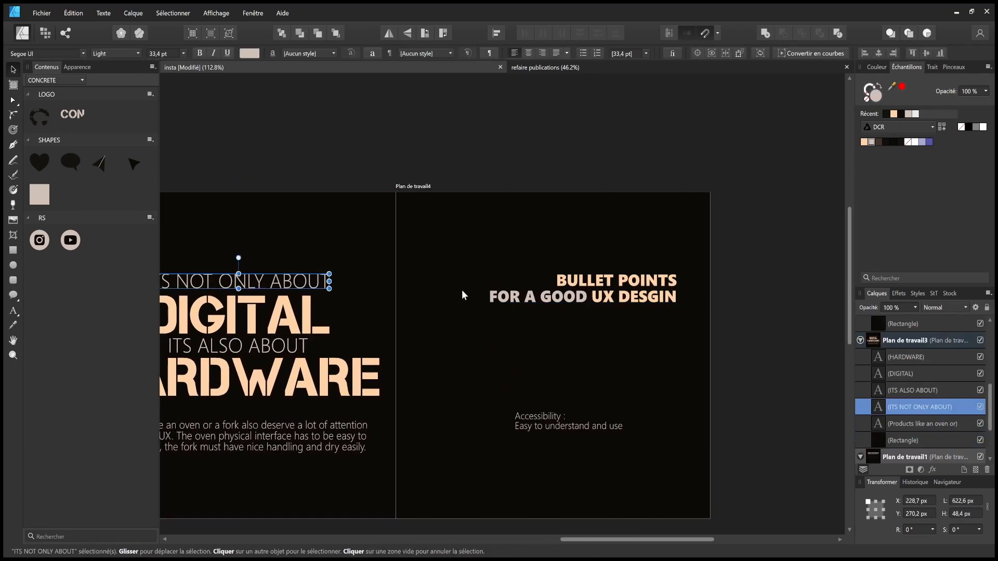
mouse_move(611, 301)
mouse_down()
mouse_move(625, 293)
mouse_move(472, 293)
mouse_move(649, 300)
mouse_move(338, 294)
mouse_move(688, 295)
mouse_move(699, 275)
mouse_move(588, 221)
mouse_move(525, 210)
mouse_move(619, 228)
mouse_move(607, 313)
mouse_move(517, 166)
mouse_move(608, 187)
mouse_move(602, 226)
mouse_move(690, 178)
mouse_move(720, 285)
mouse_move(689, 180)
mouse_move(533, 201)
mouse_move(462, 279)
mouse_move(537, 366)
mouse_move(698, 196)
mouse_move(635, 317)
mouse_move(674, 296)
mouse_move(623, 295)
mouse_up()
click(314, 283)
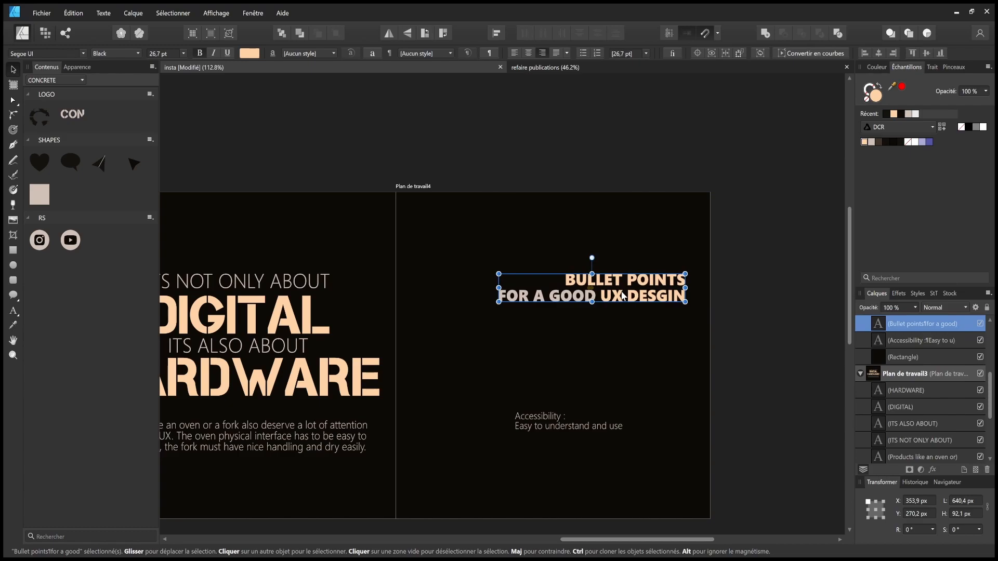
click(771, 315)
- Move the Accessibility description text up directly beneath the title
click(538, 419)
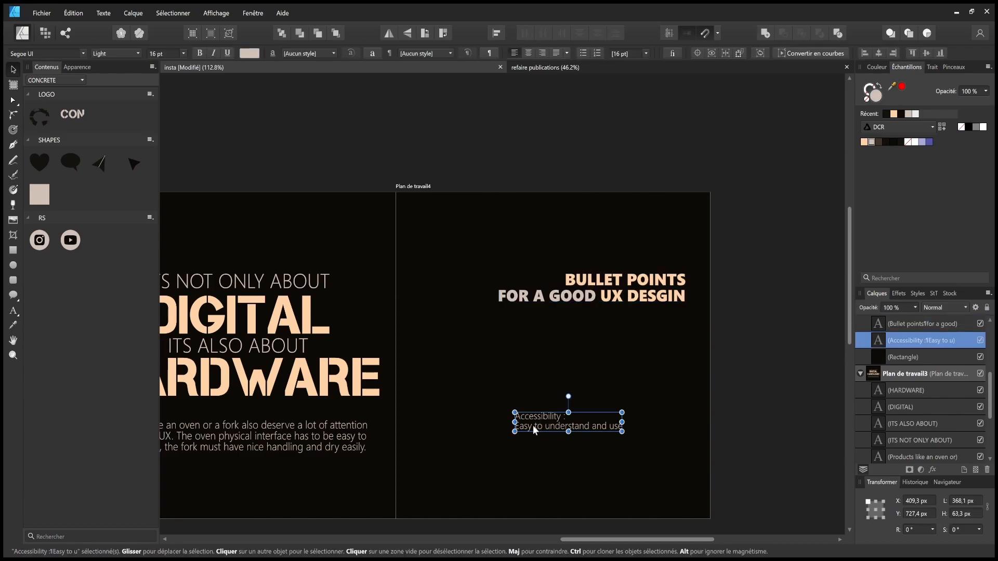
drag(535, 420, 497, 351)
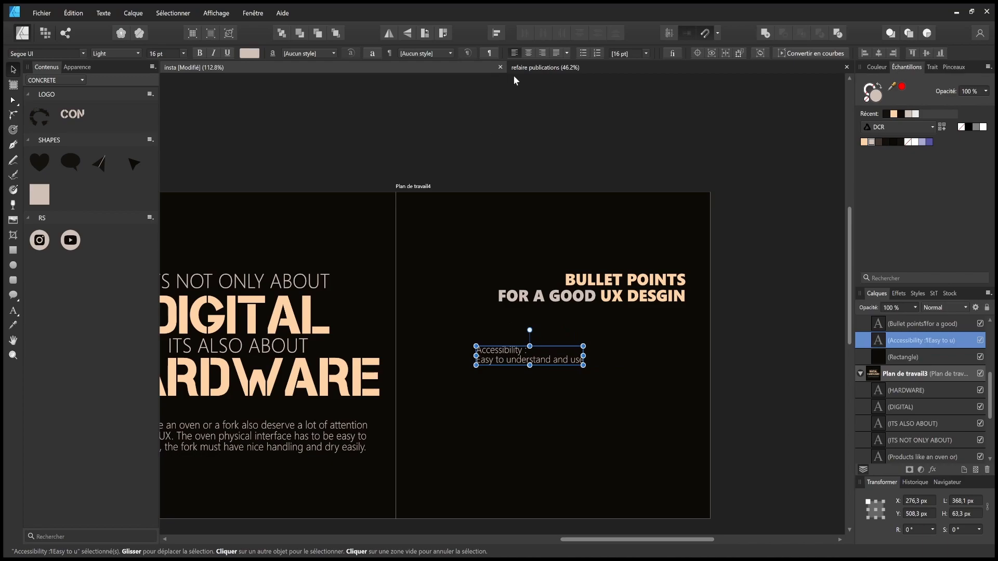
drag(562, 353, 623, 336)
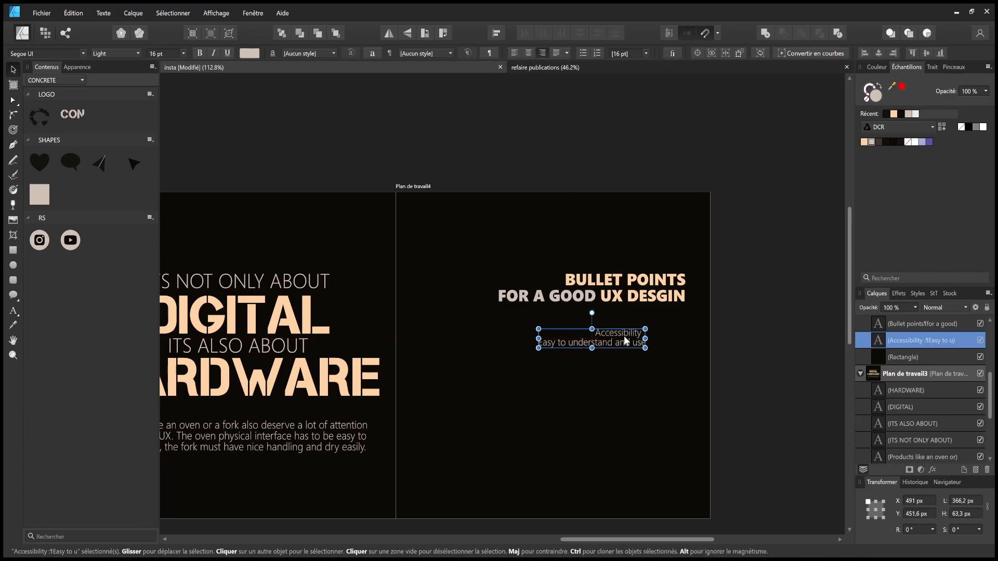
- Enlarge the Accessibility description text box and open it for text editing
key(t)
click(13, 69)
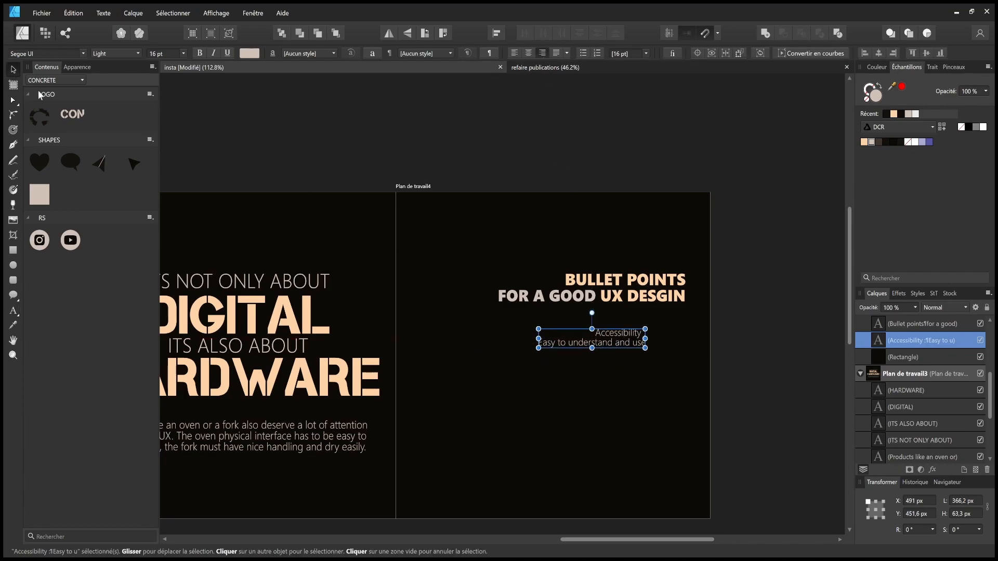
mouse_move(645, 348)
mouse_down()
mouse_move(694, 364)
mouse_move(651, 348)
mouse_move(653, 365)
mouse_up()
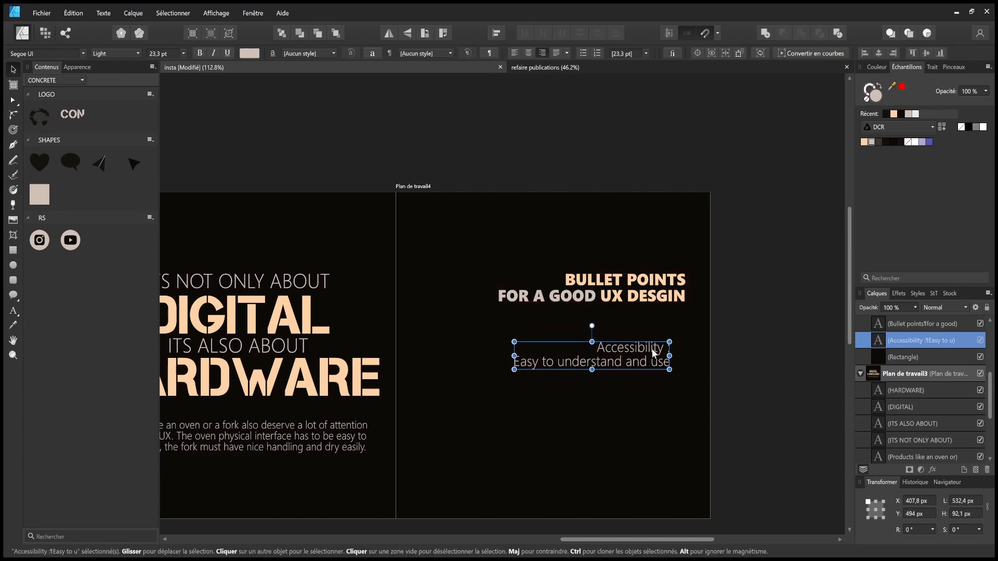
click(745, 347)
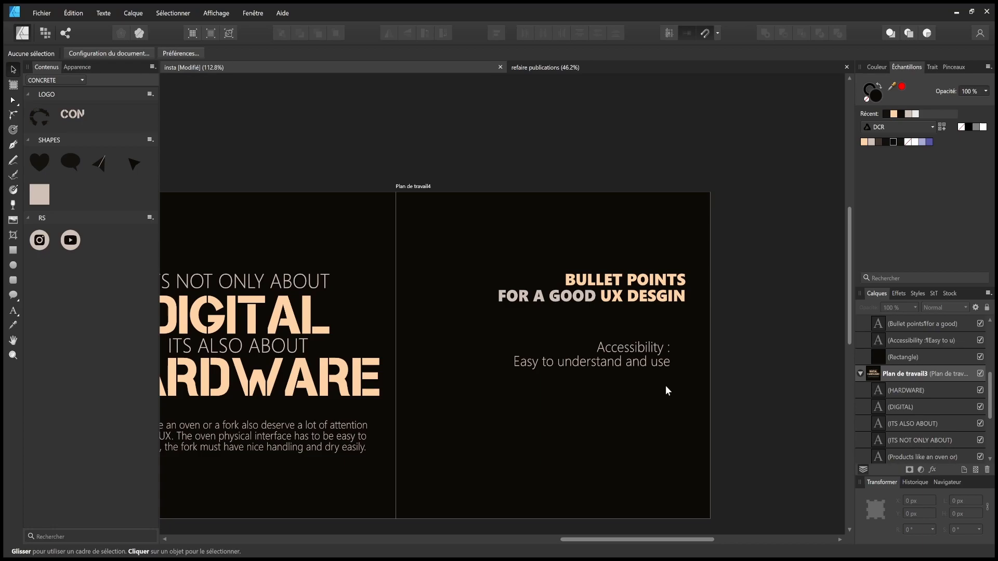
double_click(615, 348)
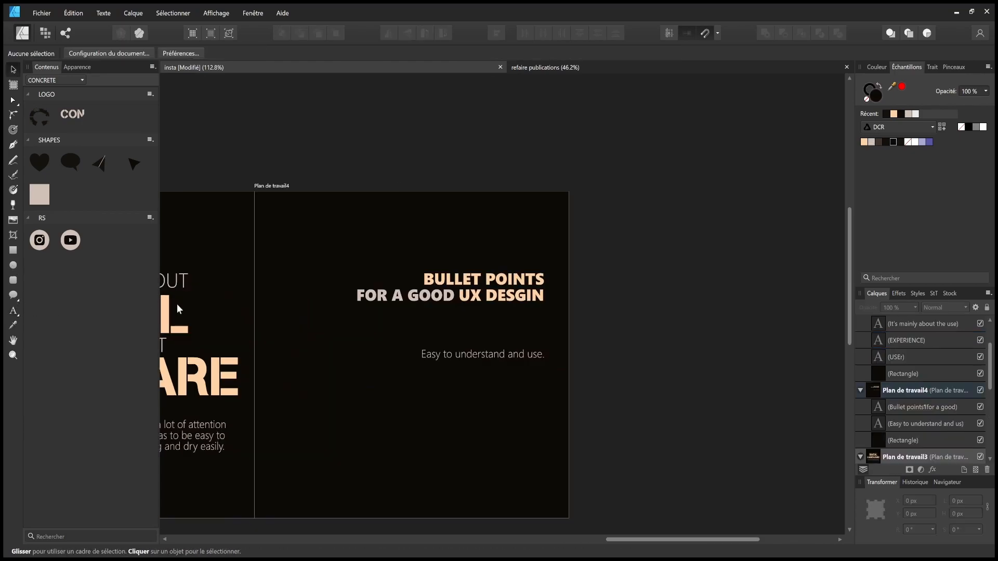
drag(271, 307, 843, 306)
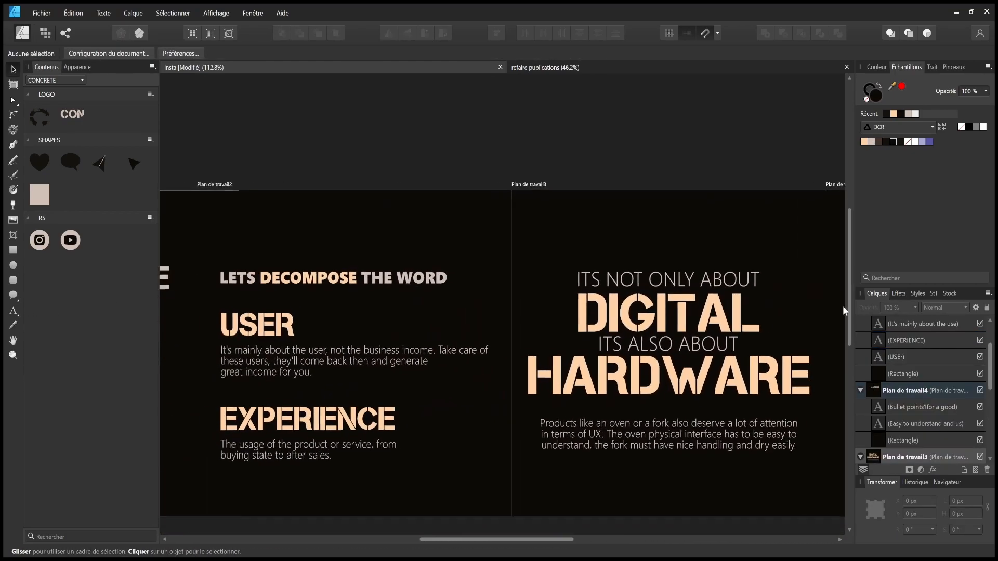
- Paste slide 2's USER heading onto slide 4, retype it as ACCESSIBILITY, and right-align it under the title
click(263, 319)
scroll(234, 317, right, 5)
scroll(204, 322, right, 5)
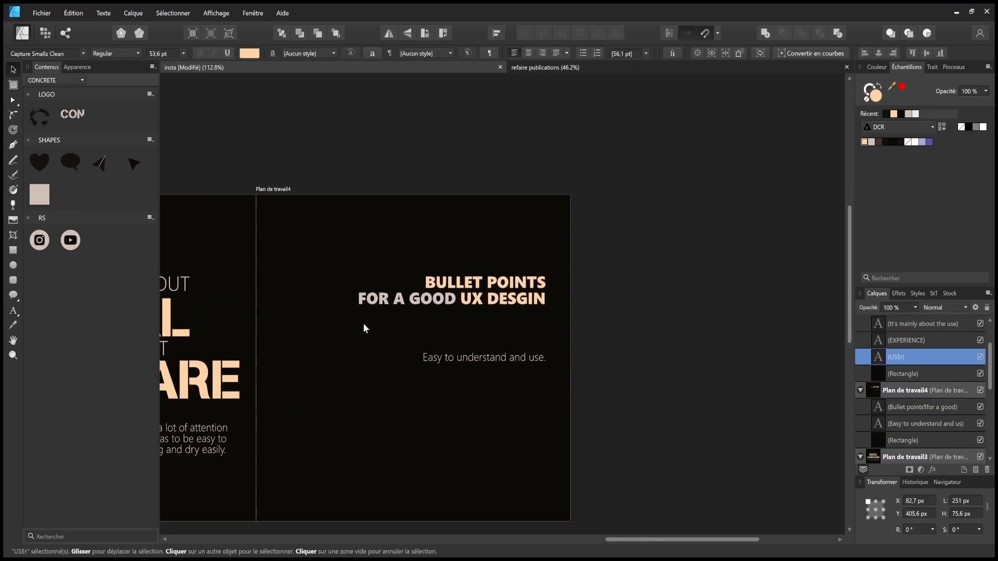
click(360, 330)
key(ctrl+v)
drag(332, 334, 514, 339)
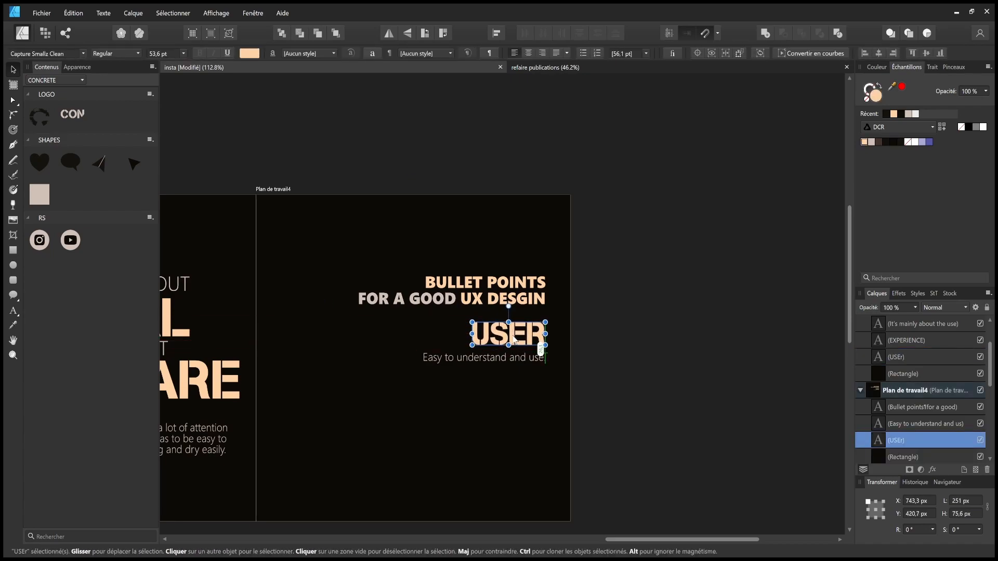
double_click(521, 334)
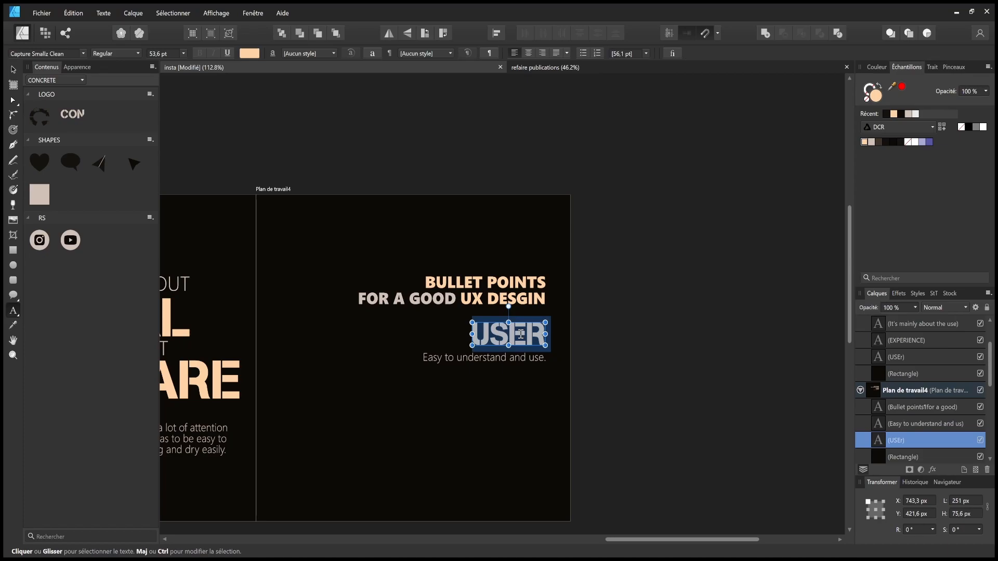
text(ACCES)
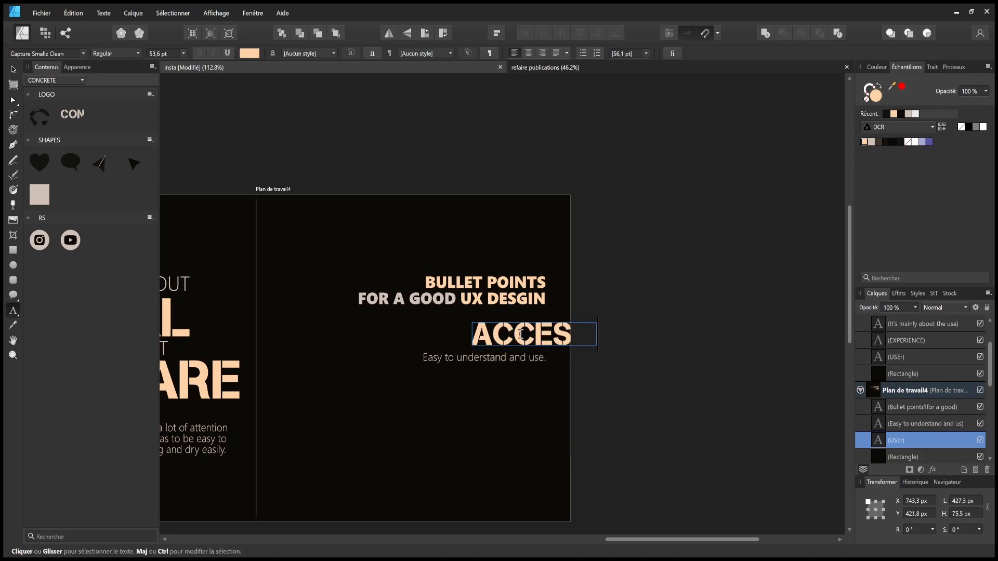
key(Escape)
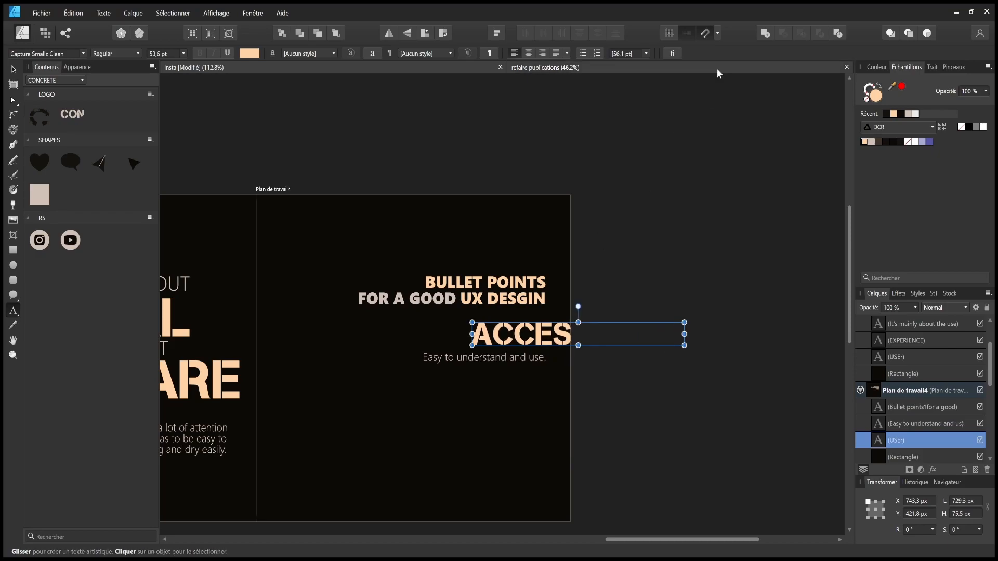
click(14, 69)
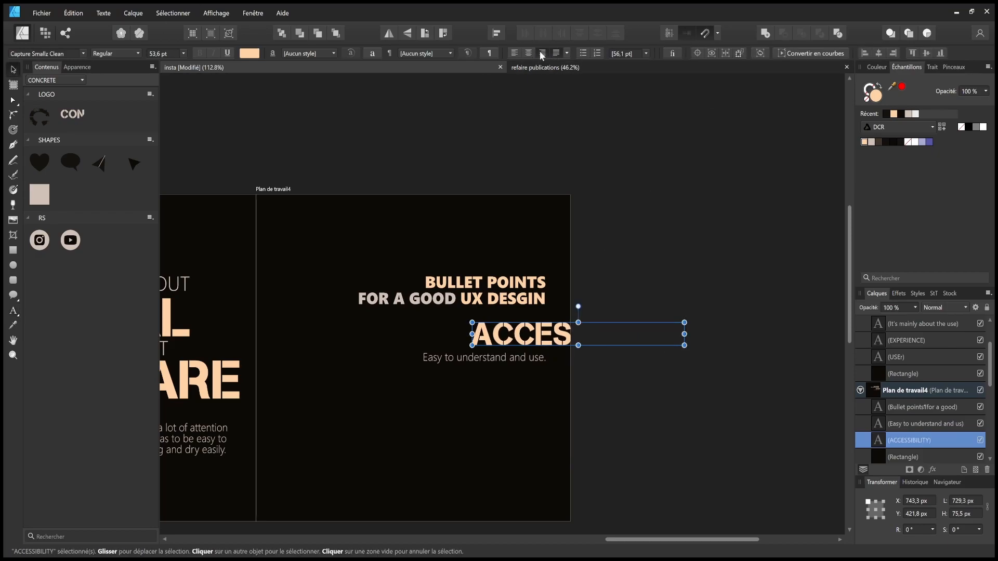
drag(590, 335, 451, 341)
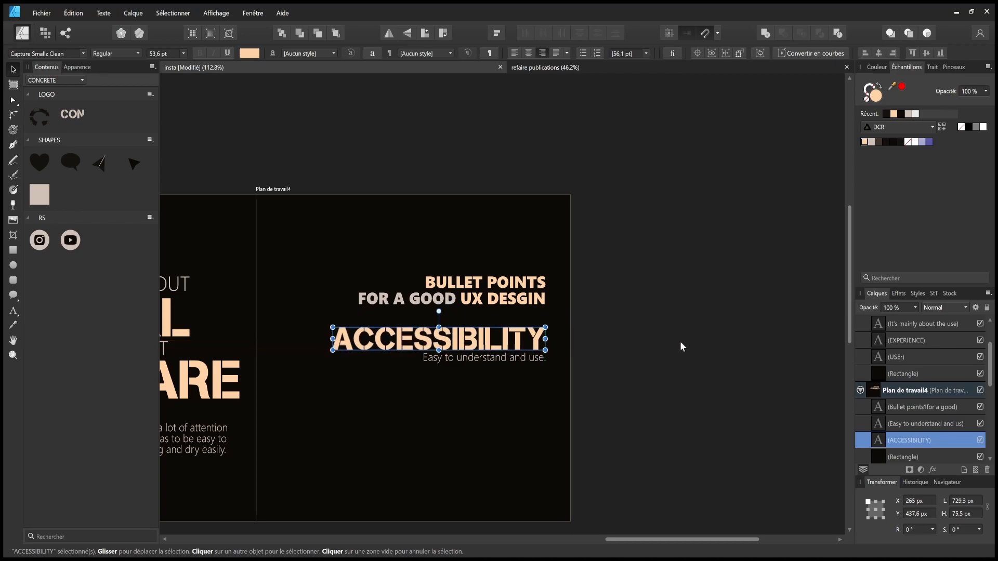
click(680, 346)
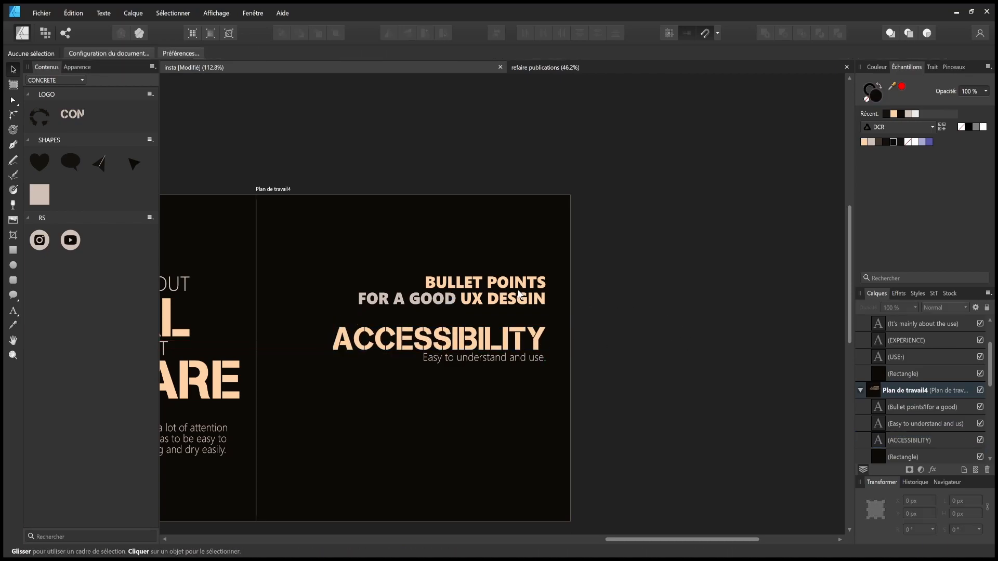
- Align the ACCESSIBILITY heading flush with the right edge of the Bullet Points title
drag(683, 311, 358, 364)
drag(494, 348, 492, 350)
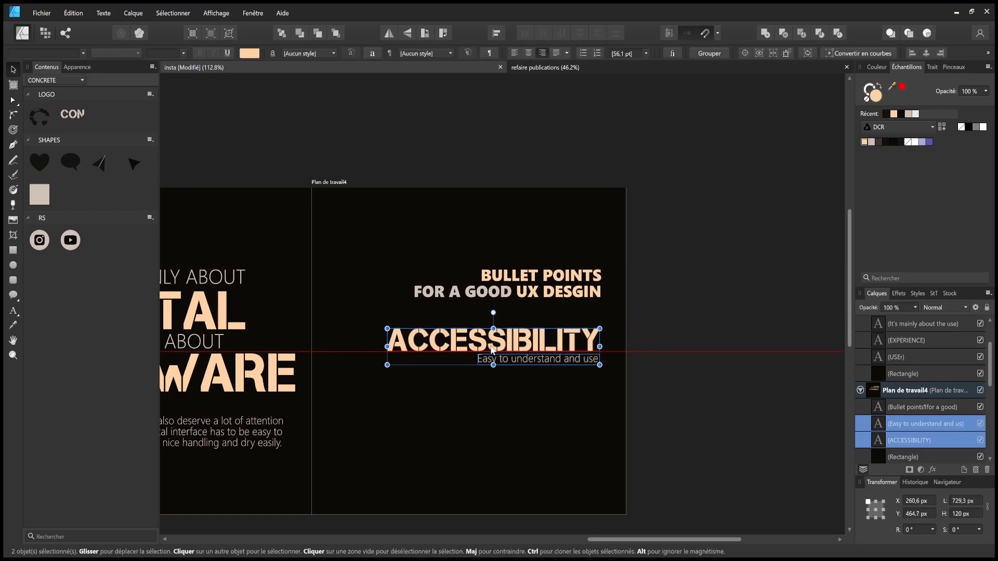
drag(576, 341, 576, 342)
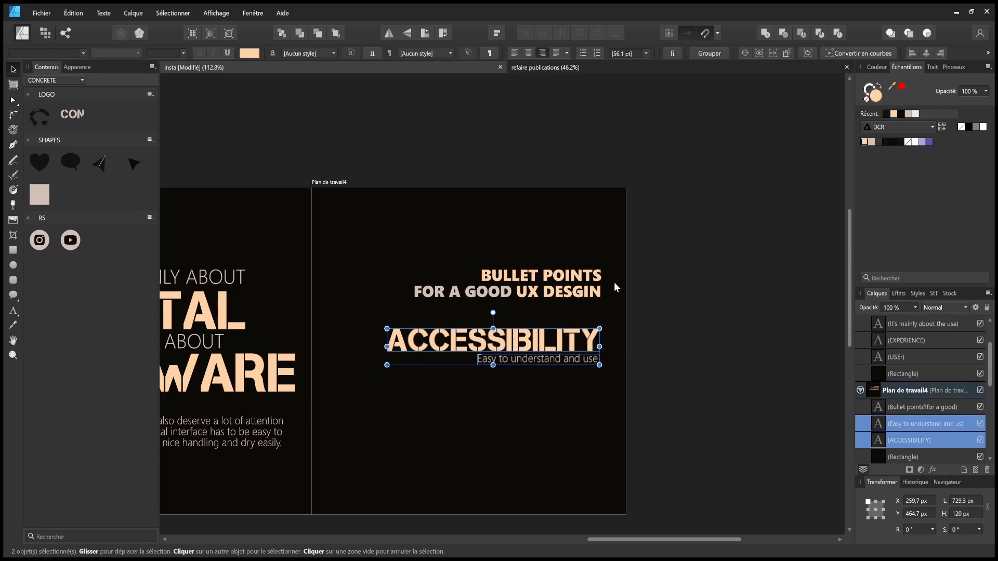
click(613, 283)
click(596, 283)
click(575, 341)
drag(569, 341, 577, 361)
- Nudge the 'Easy to understand and use.' line slightly lower, right-aligned beneath ACCESSIBILITY
click(577, 359)
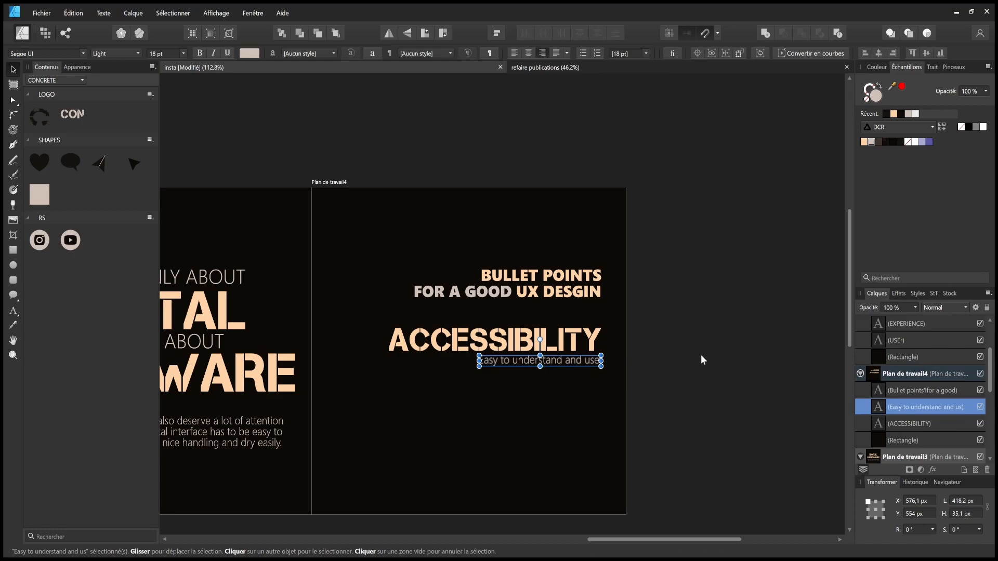
click(681, 371)
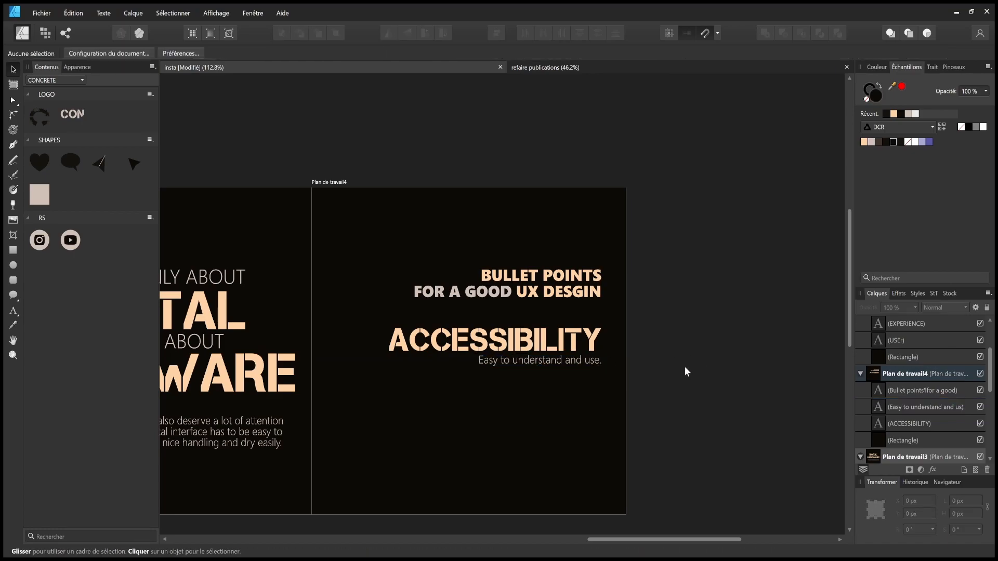
drag(728, 315, 313, 383)
click(489, 415)
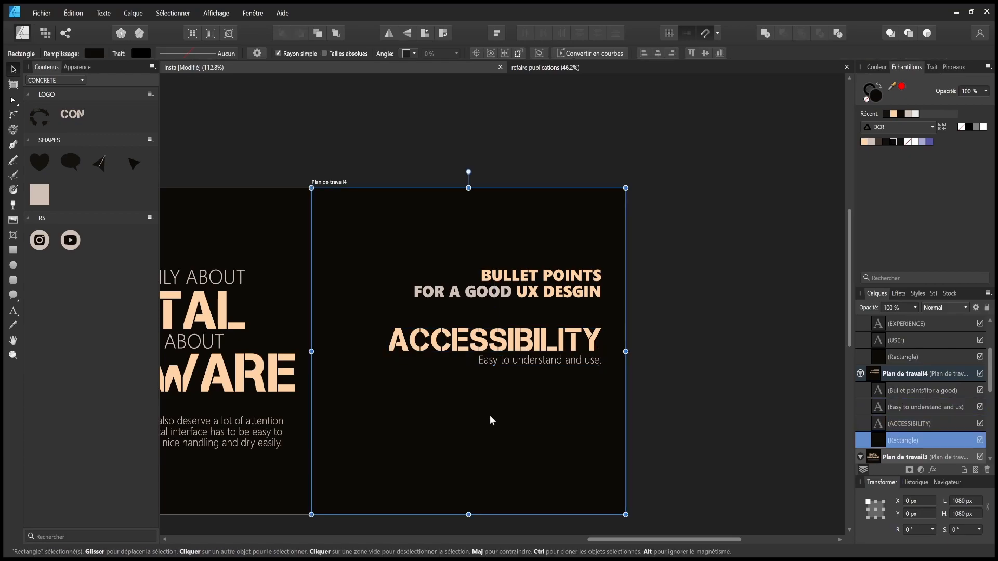
- Paste a copy of the heading and description below and retype the heading as AESTHETIC
key(ctrl+v)
drag(522, 337, 522, 394)
click(681, 375)
double_click(542, 394)
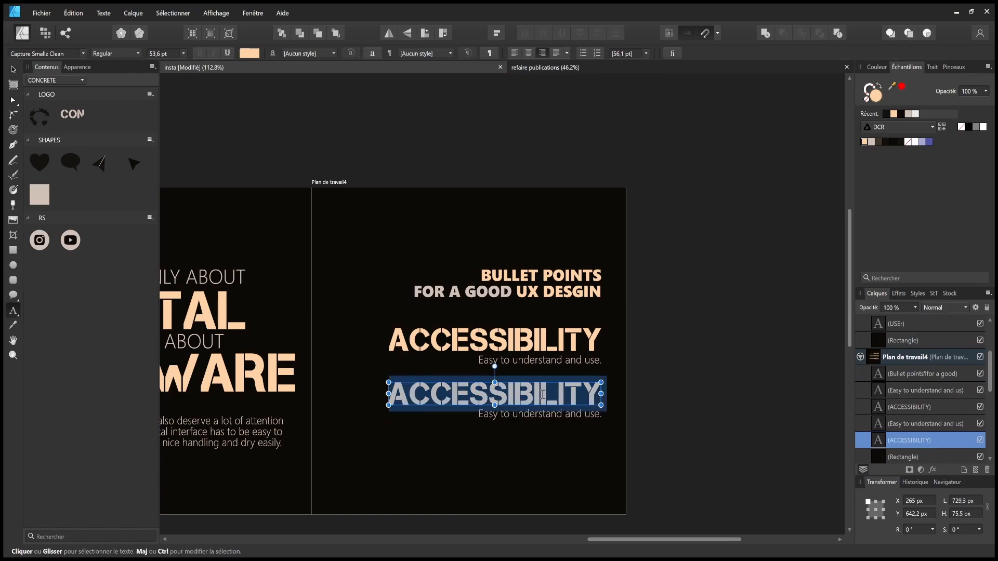
text(aesthetic)
triple_click(521, 414)
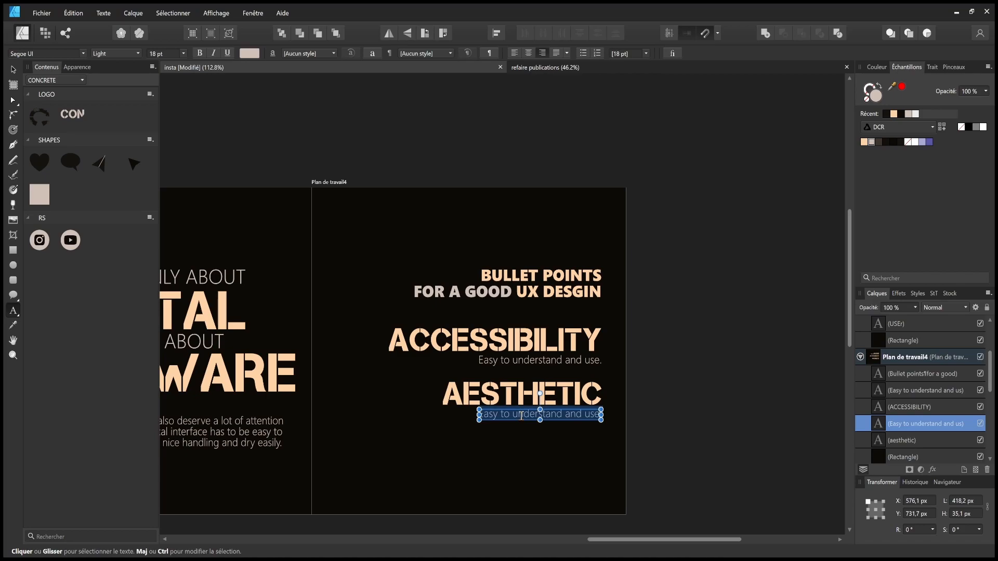
- Replace the copied description with 'Pleasant to use.', capitalising the P and adding a period
text(pleasant to use)
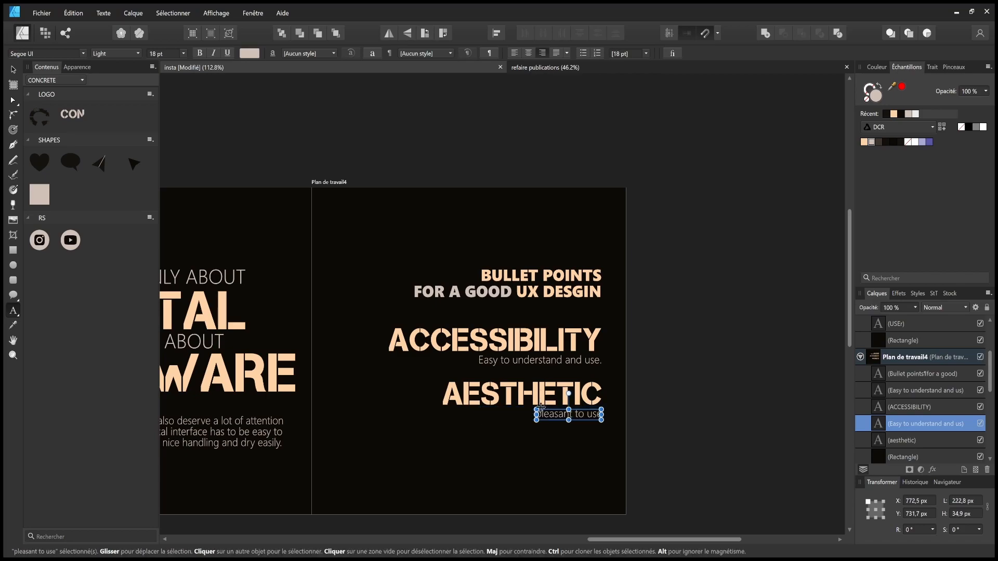
drag(541, 414, 534, 415)
text(P)
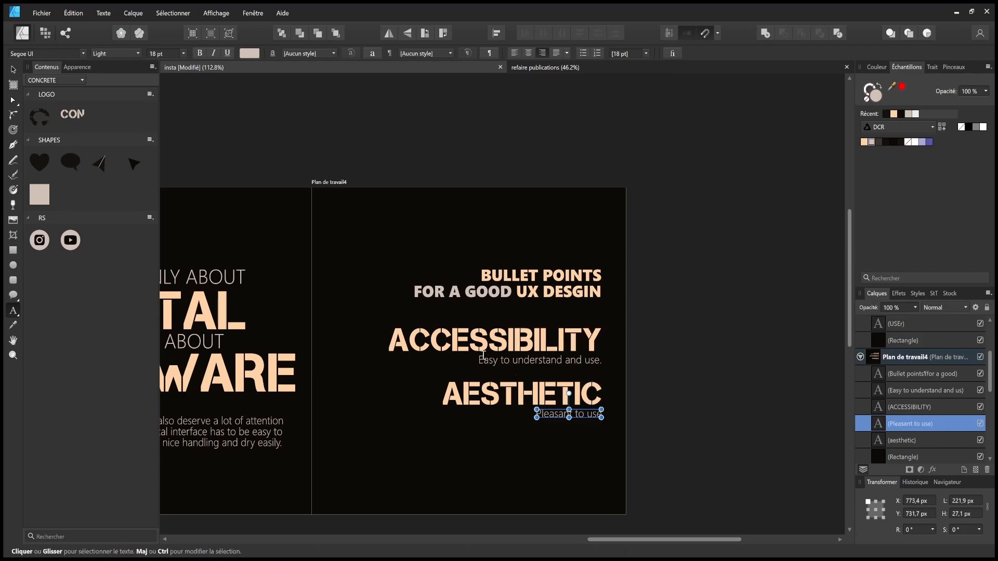
click(598, 414)
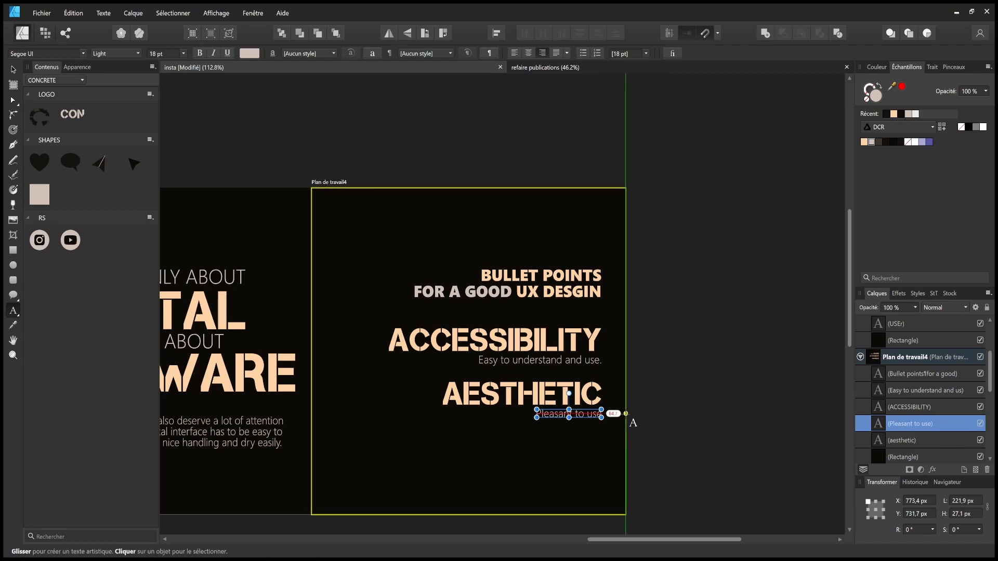
key(Right)
text(.)
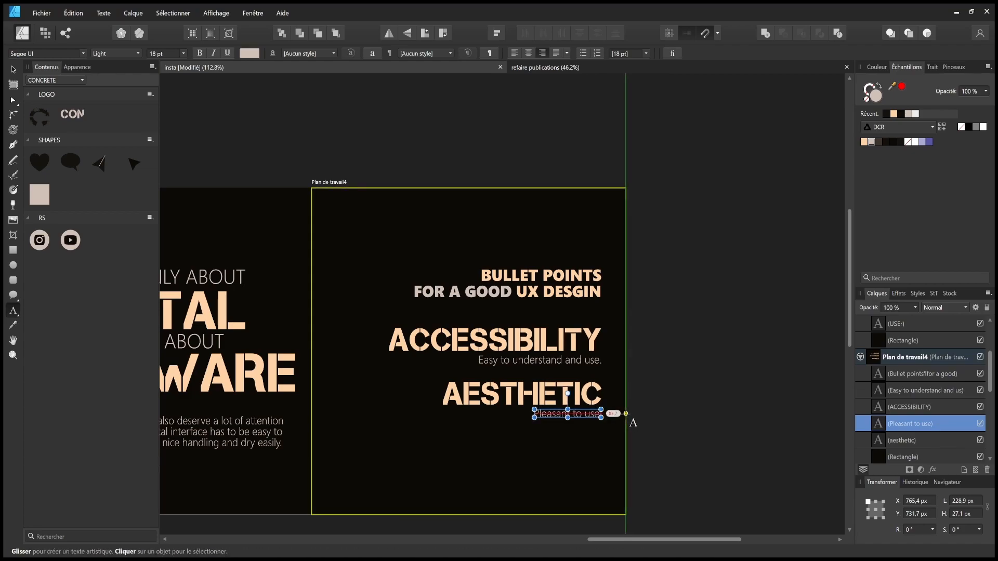
key(Escape)
key(Escape)
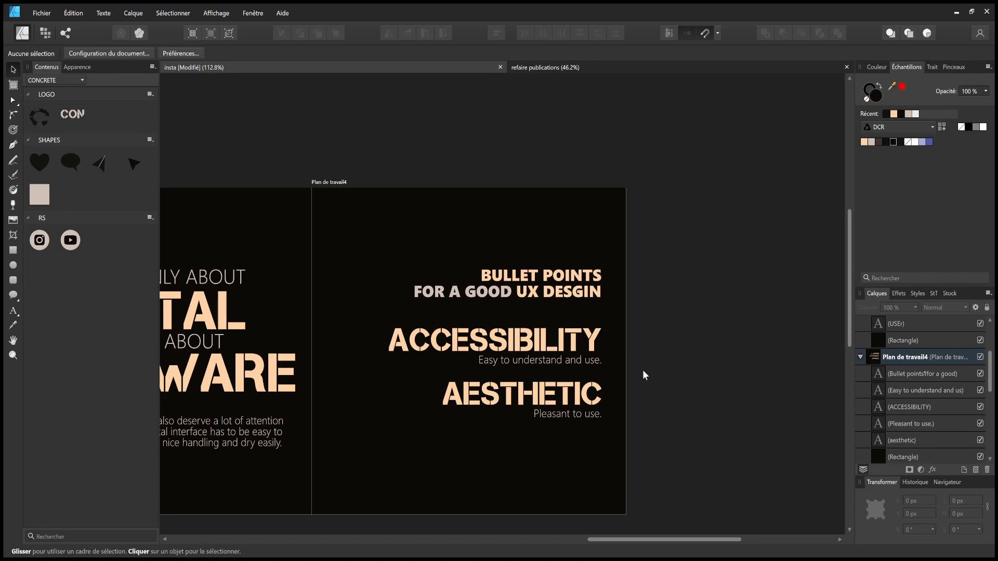
- Append 'for most people' to the ACCESSIBILITY description and save the document
double_click(593, 360)
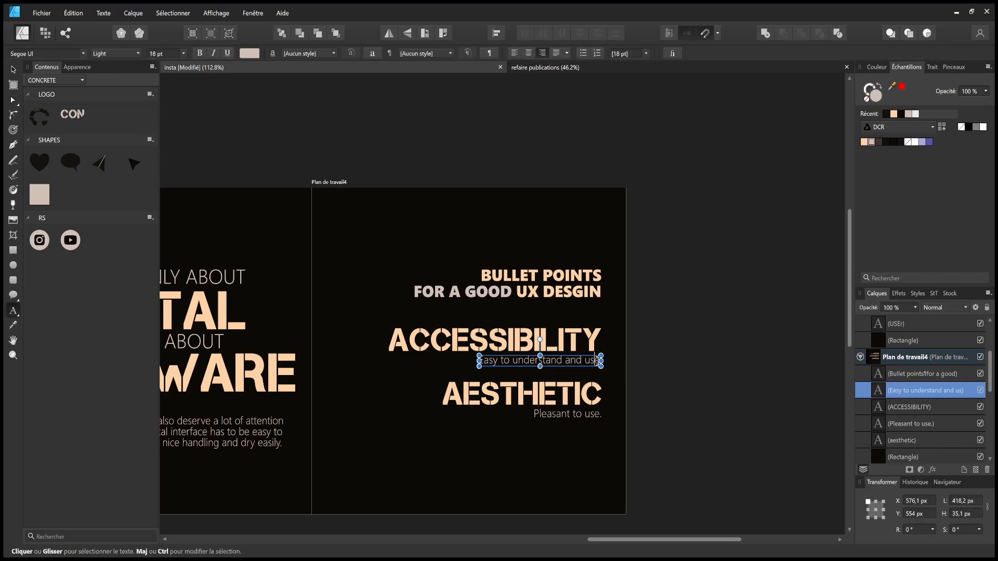
text(for most peo)
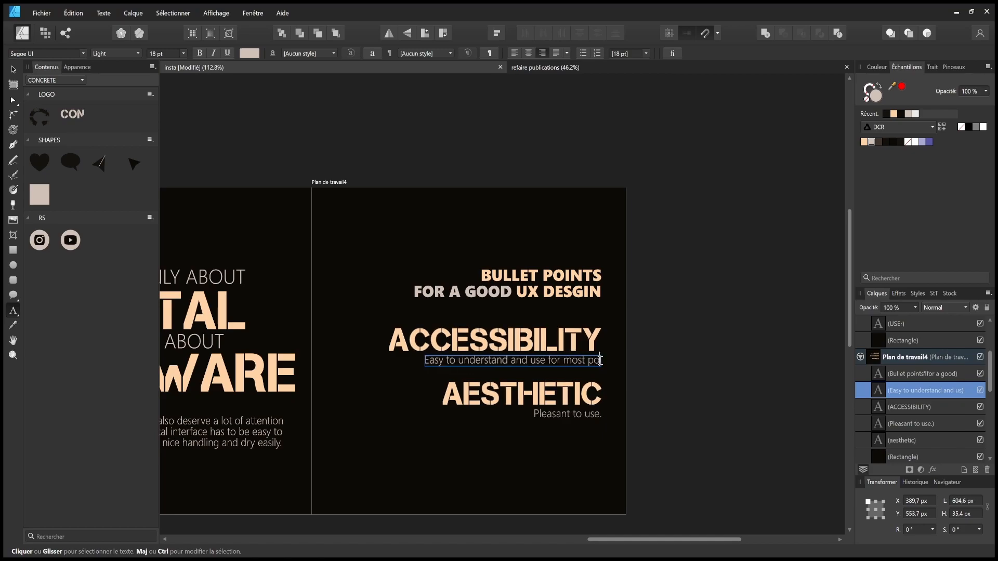
text(ple)
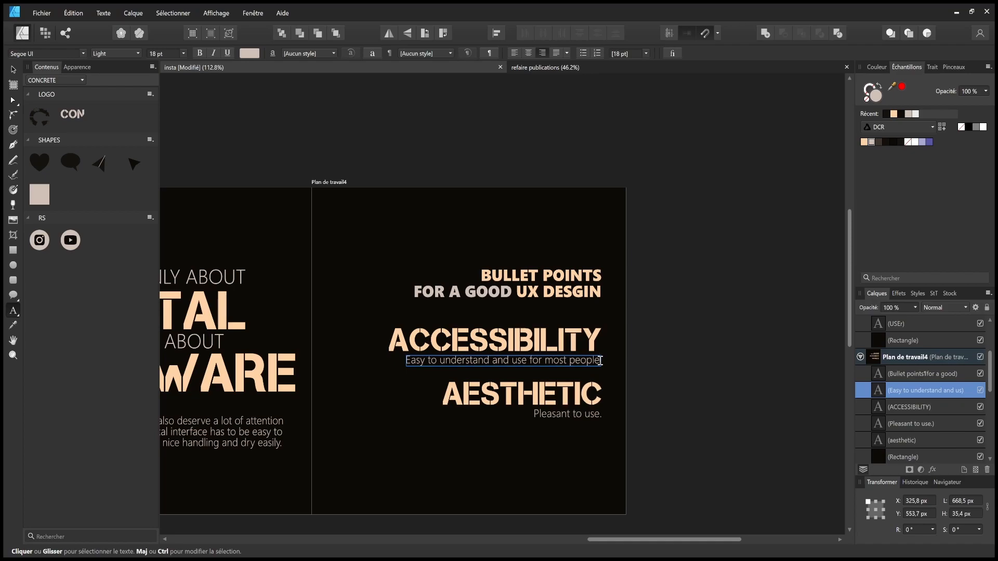
key(Escape)
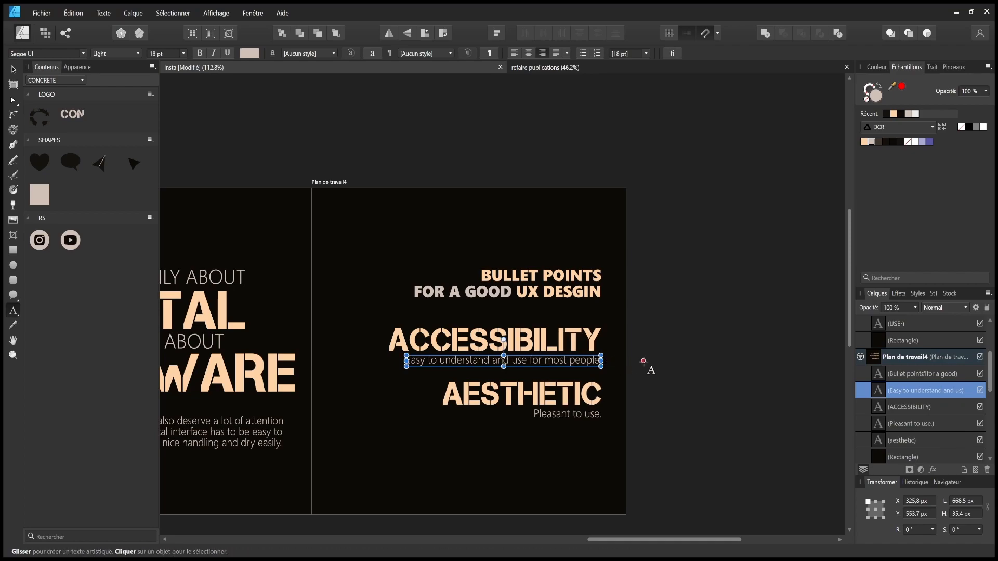
key(Escape)
key(ctrl+s)
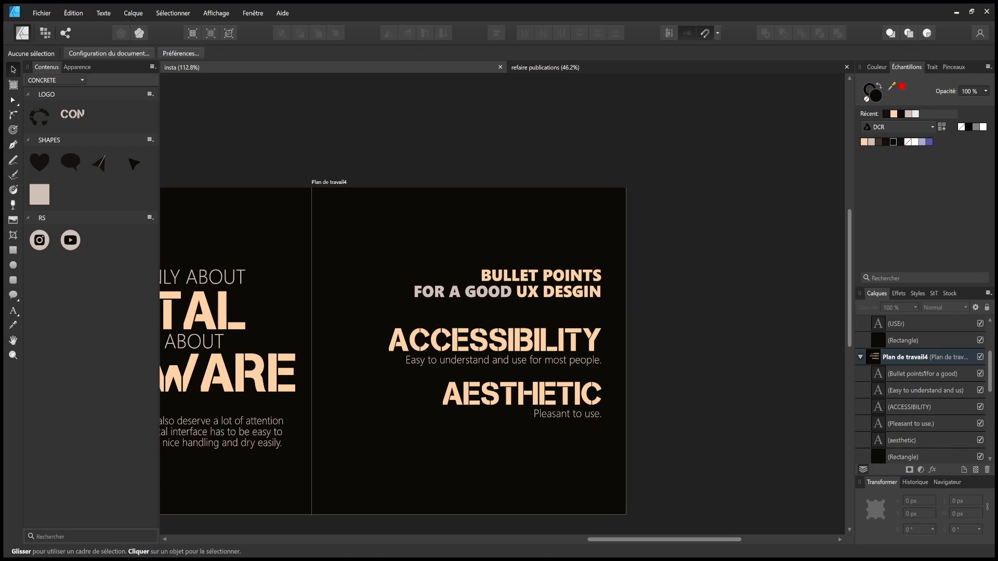
- Duplicate the ACCESSIBILITY heading and description below the AESTHETIC section
drag(576, 372, 877, 357)
drag(609, 343, 304, 328)
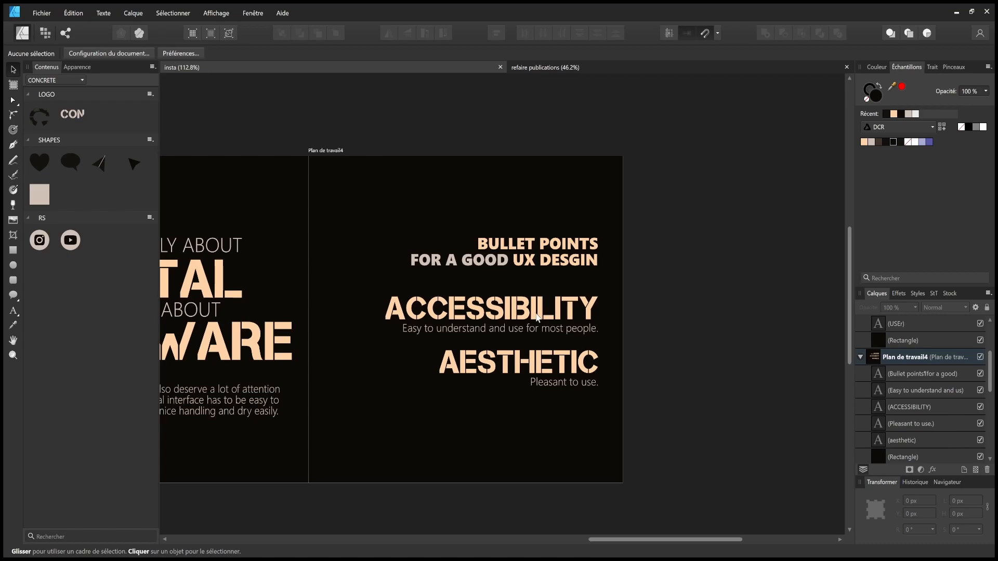
drag(720, 276, 359, 345)
drag(511, 315, 519, 422)
key(ctrl+z)
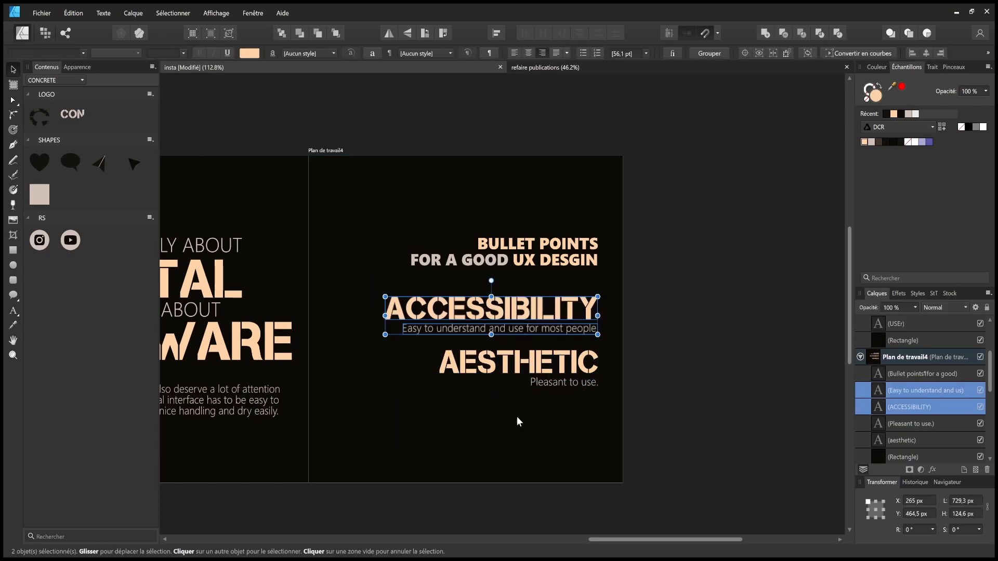
drag(535, 312, 536, 415)
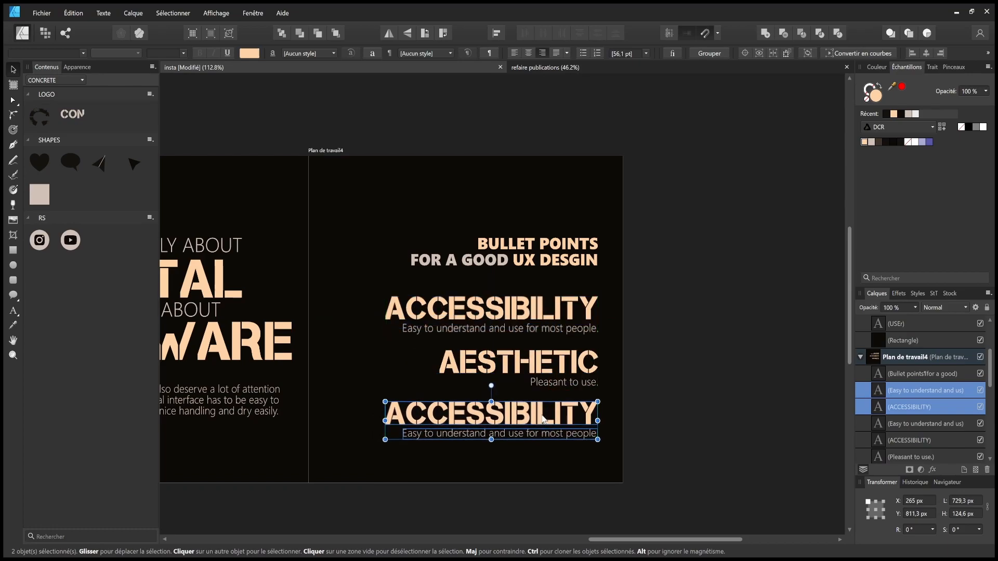
- Rename the copied heading to USER-CENTERED
double_click(538, 416)
text(USER)
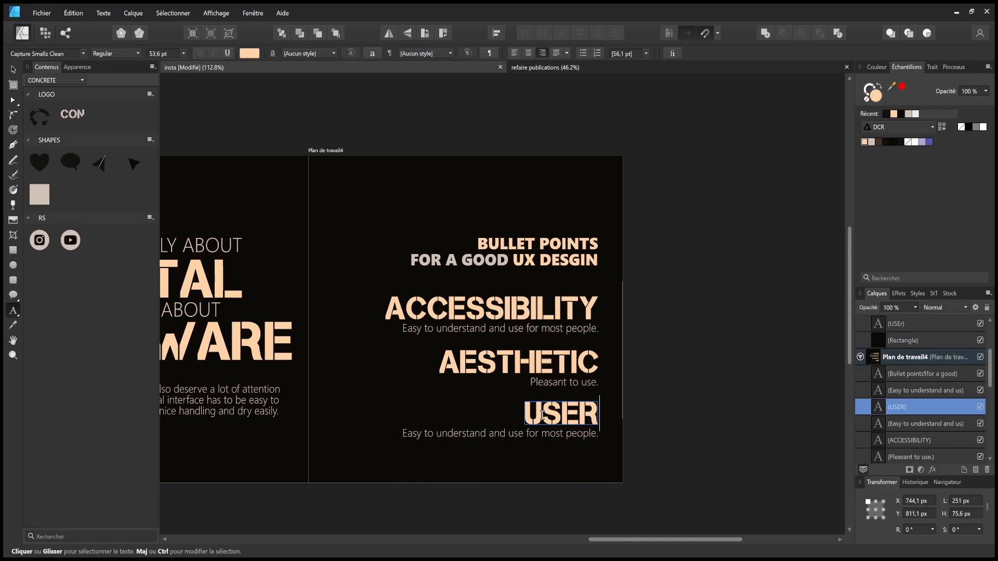
text(-CENT)
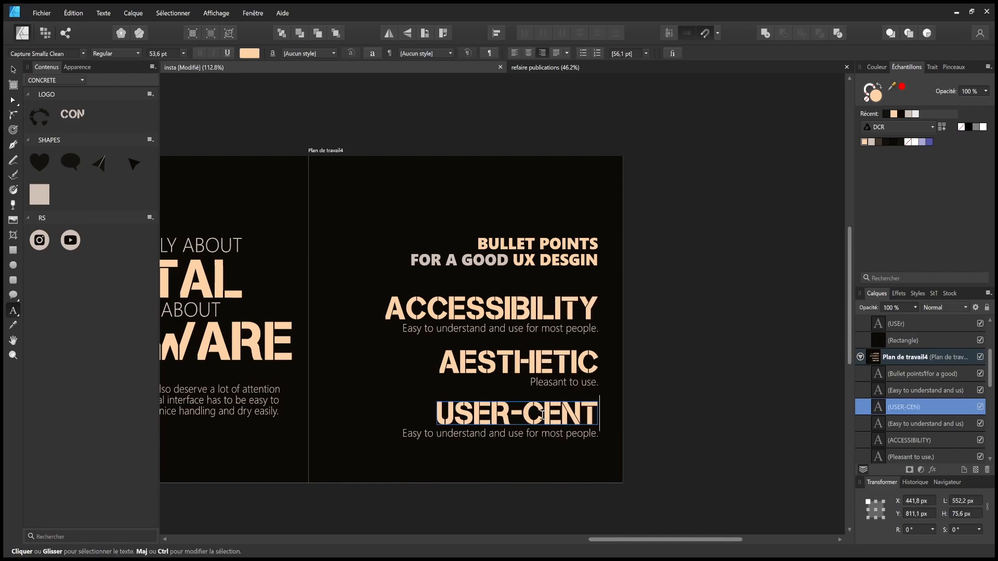
text(ERED)
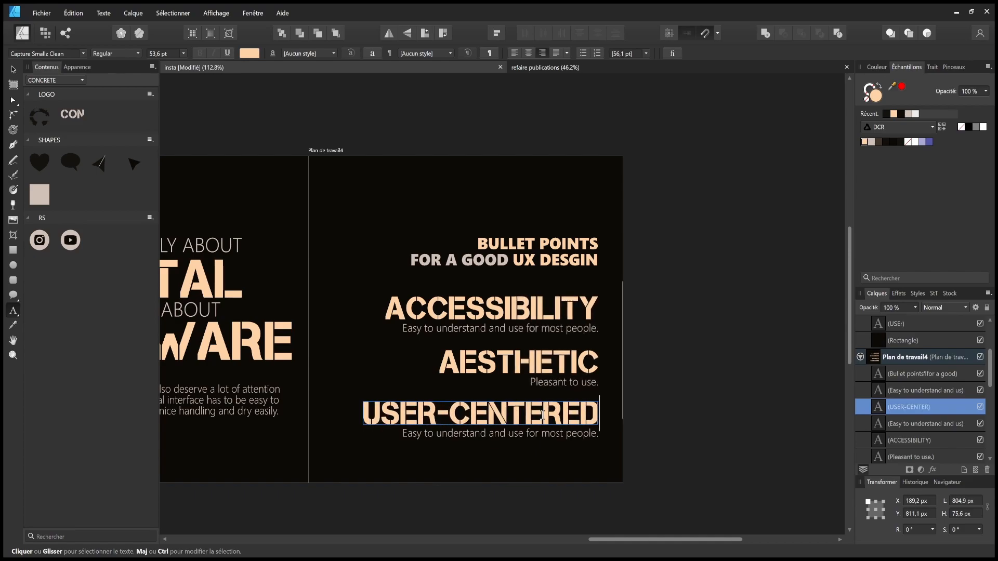
key(Escape)
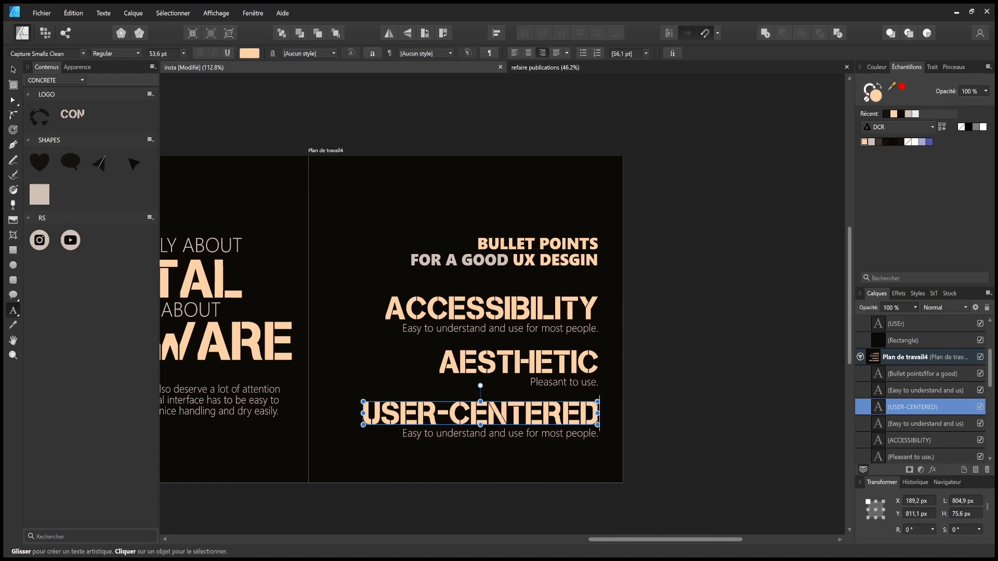
- Add ', intuitiveness.' to the end of the ACCESSIBILITY description
click(597, 326)
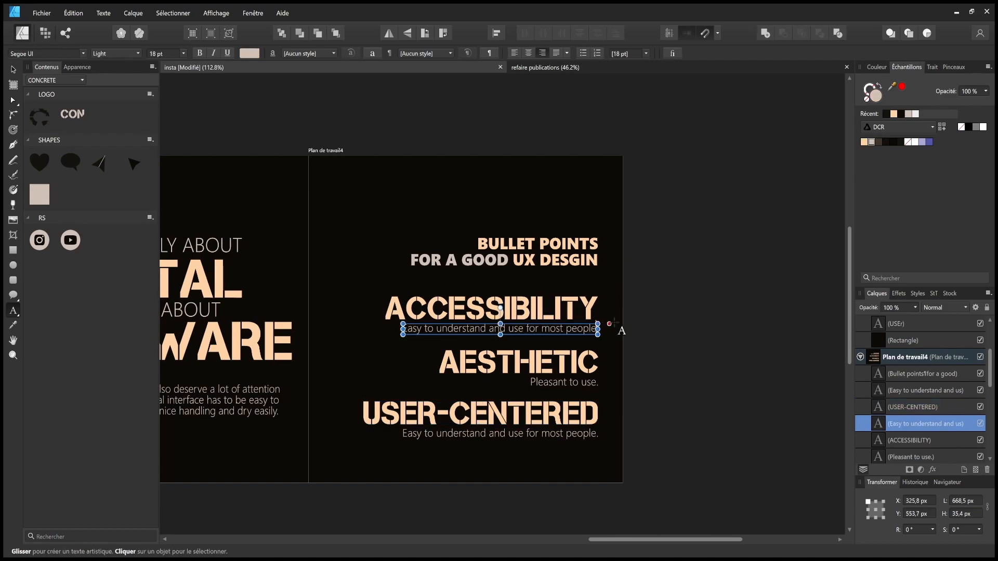
text(, intuitiveness)
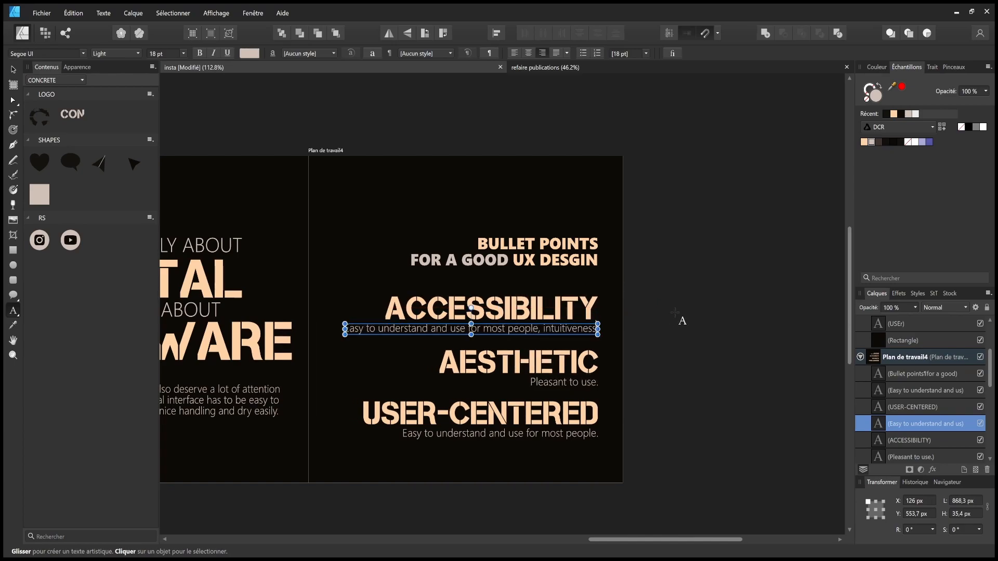
text(.)
key(Escape)
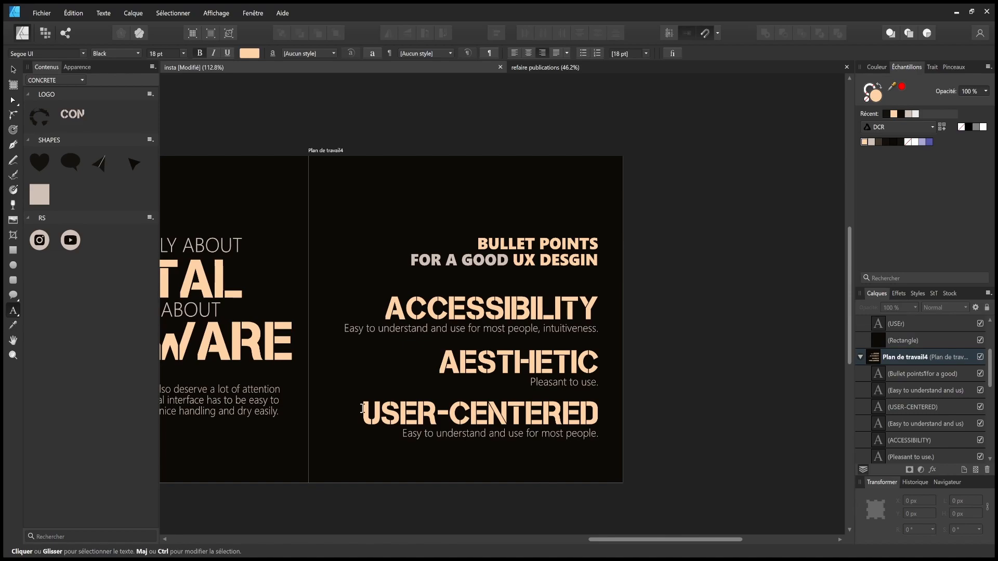
scroll(478, 420, left, 10)
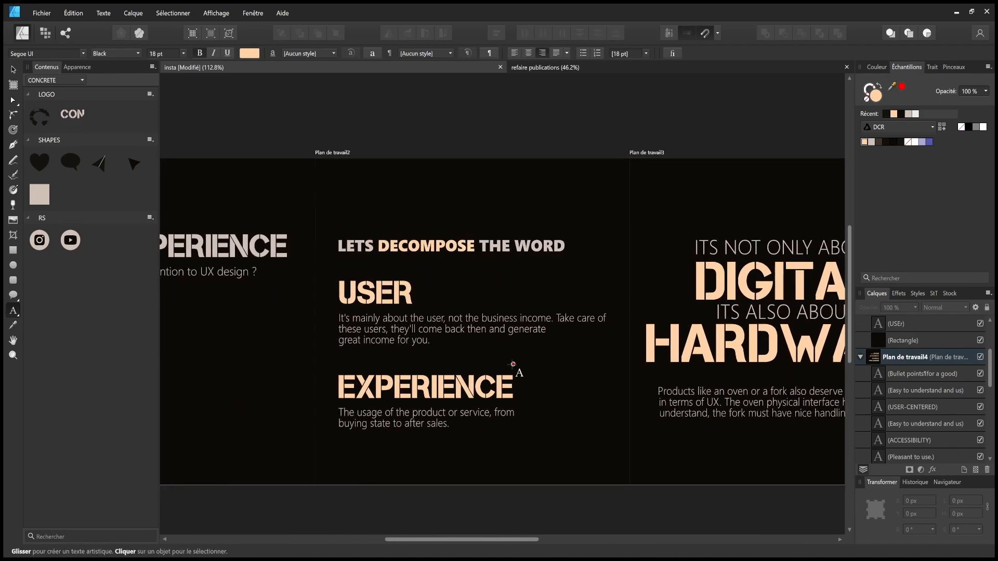
scroll(519, 383, right, 10)
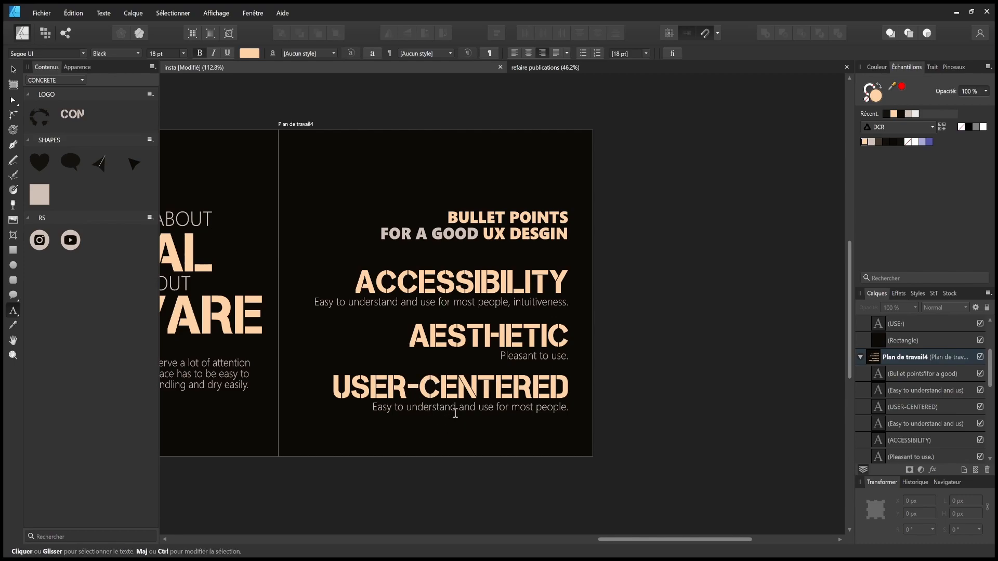
triple_click(475, 412)
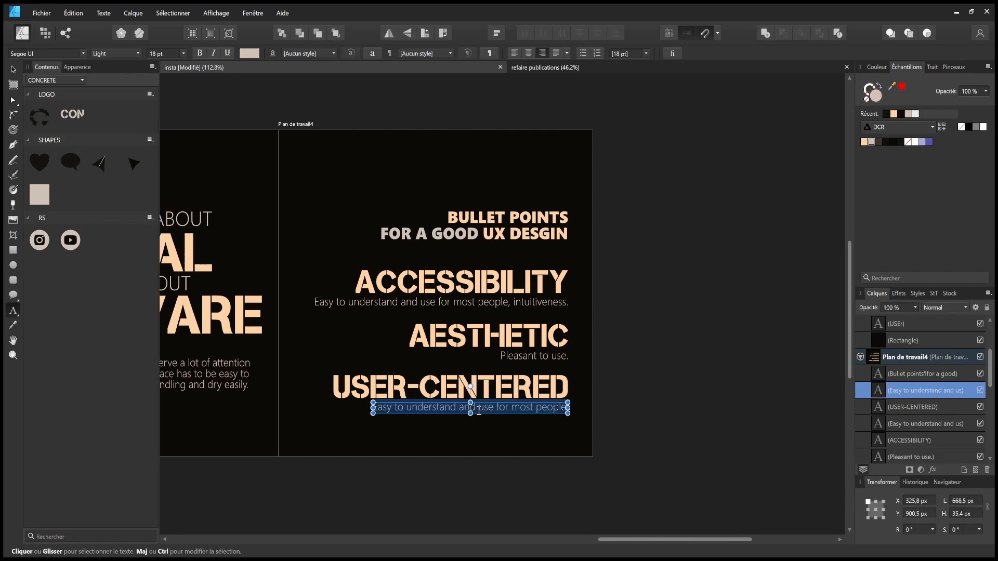
triple_click(497, 387)
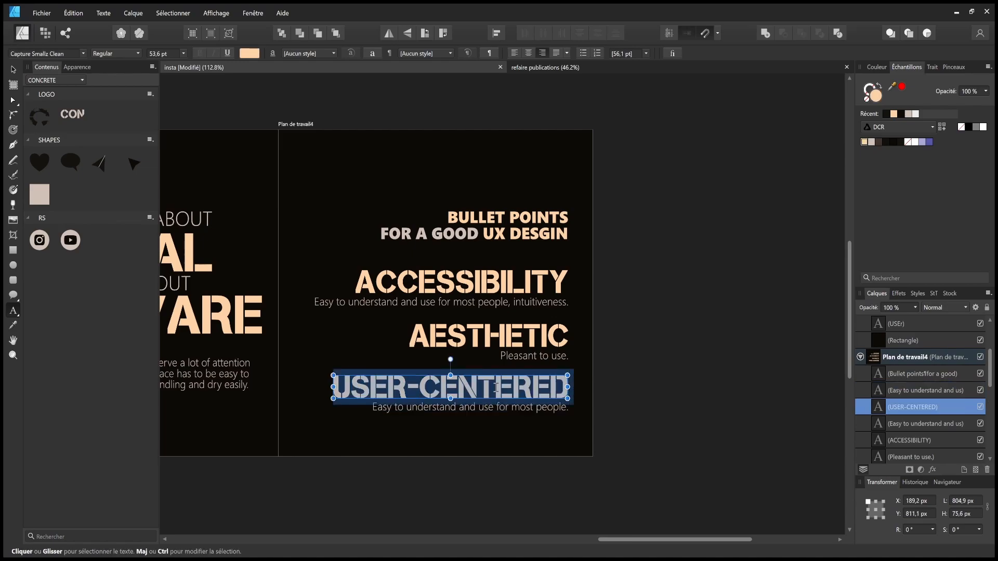
key(Escape)
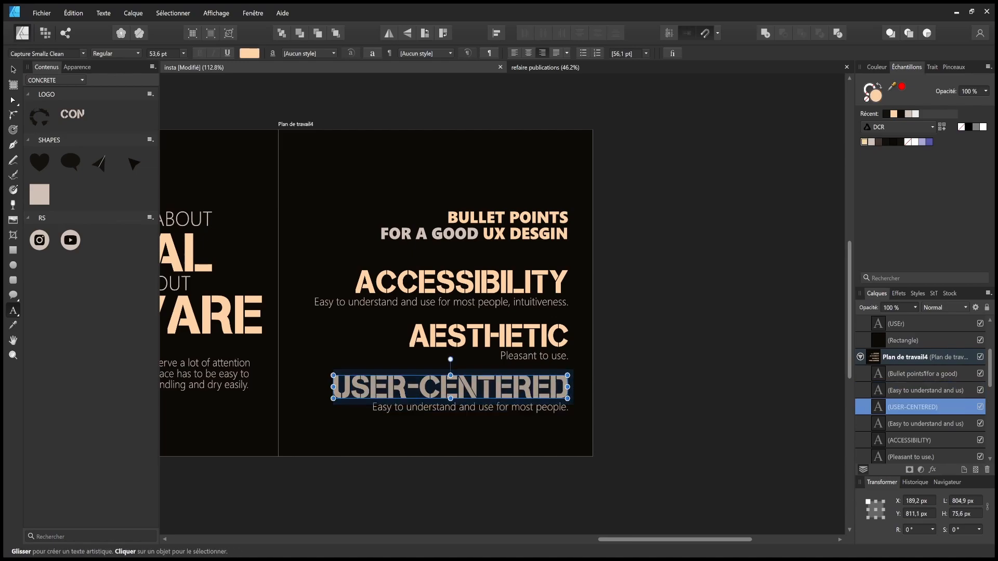
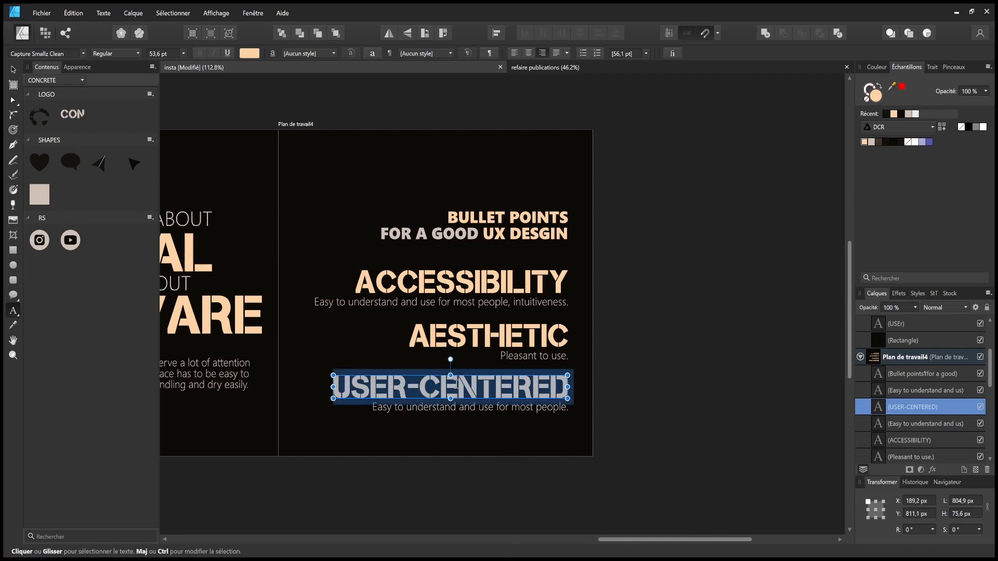
- Change the copied USER-CENTERED heading to EASE LIFE
text(EASE LIGFE)
key(BackSpace)
key(BackSpace)
text(E)
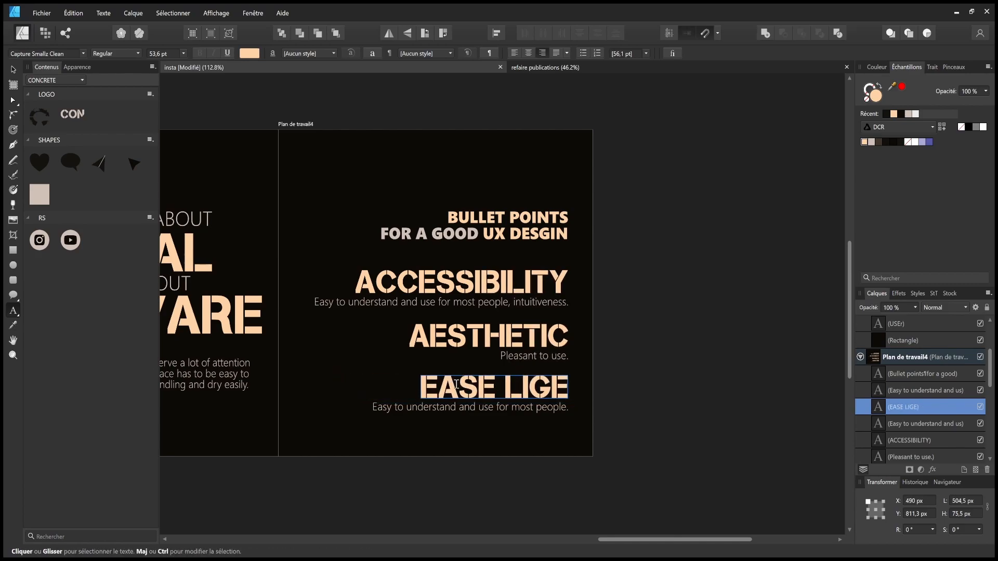
key(BackSpace)
key(BackSpace)
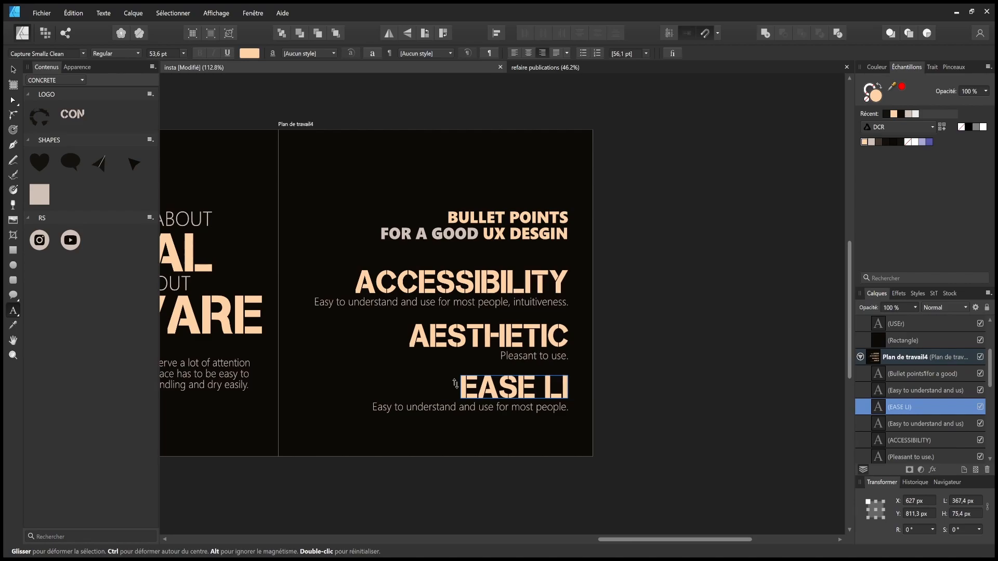
text(FE)
key(Escape)
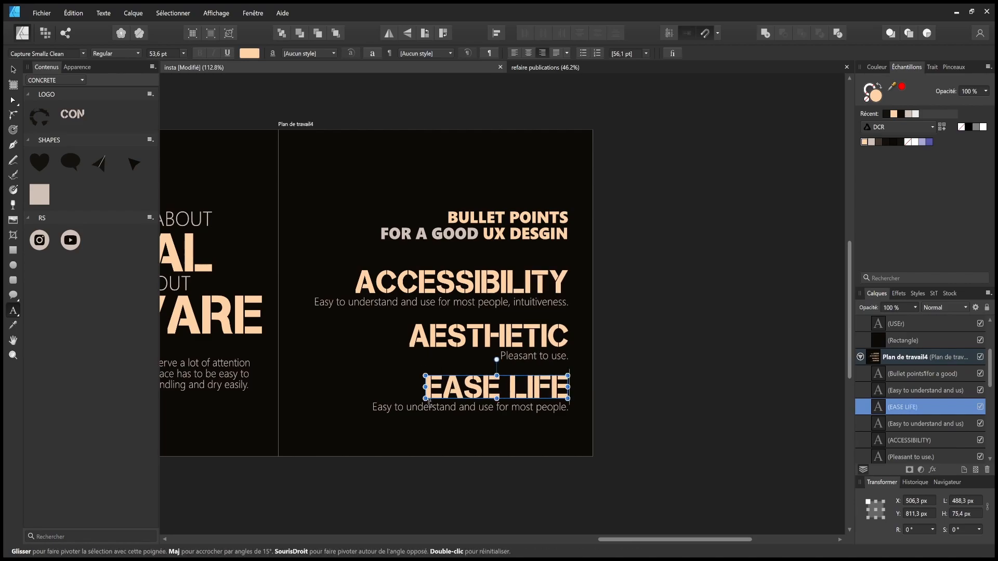
- Replace the subtitle with 'Make usage of the product/service or even user life easier.'
triple_click(443, 405)
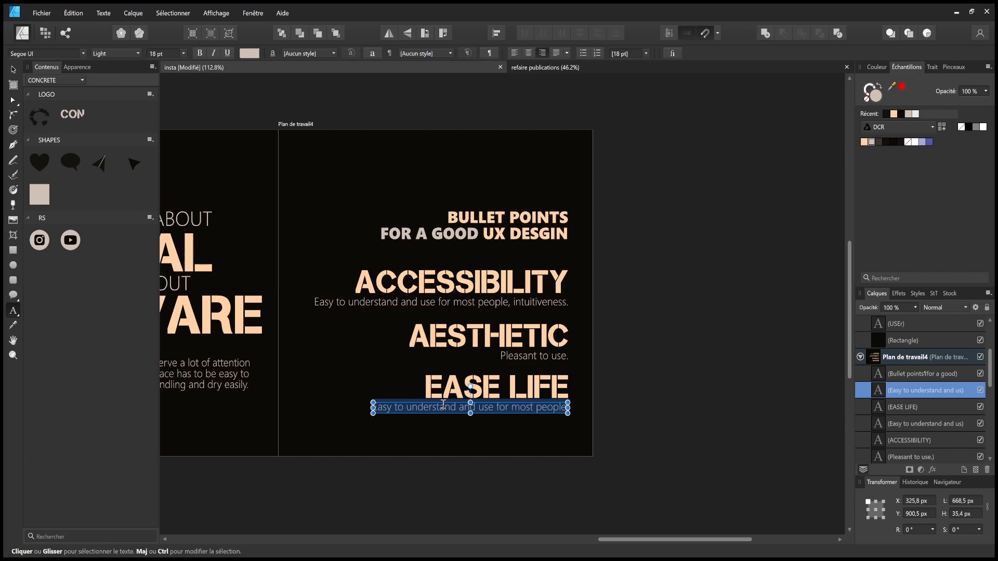
text(Make us)
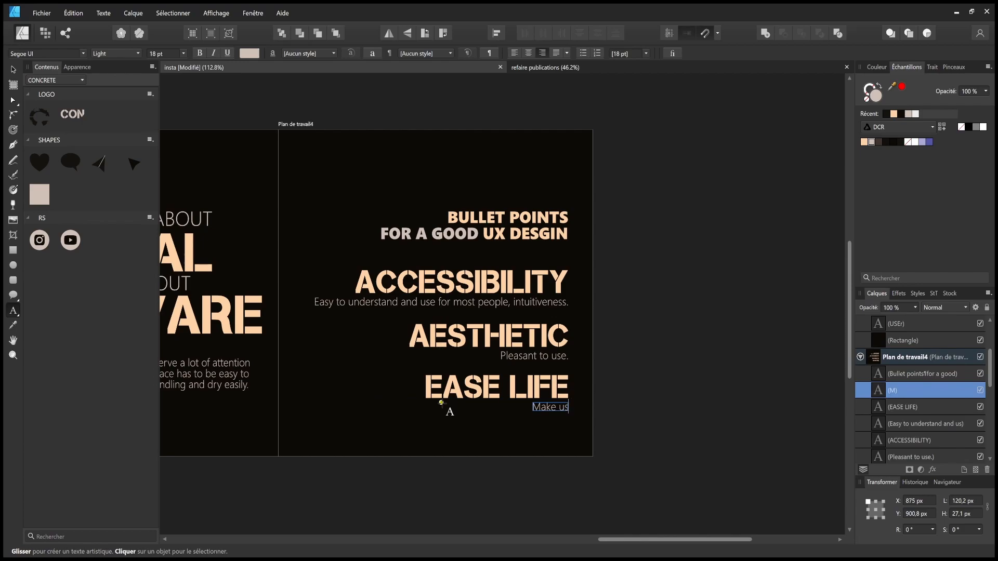
text(age of the)
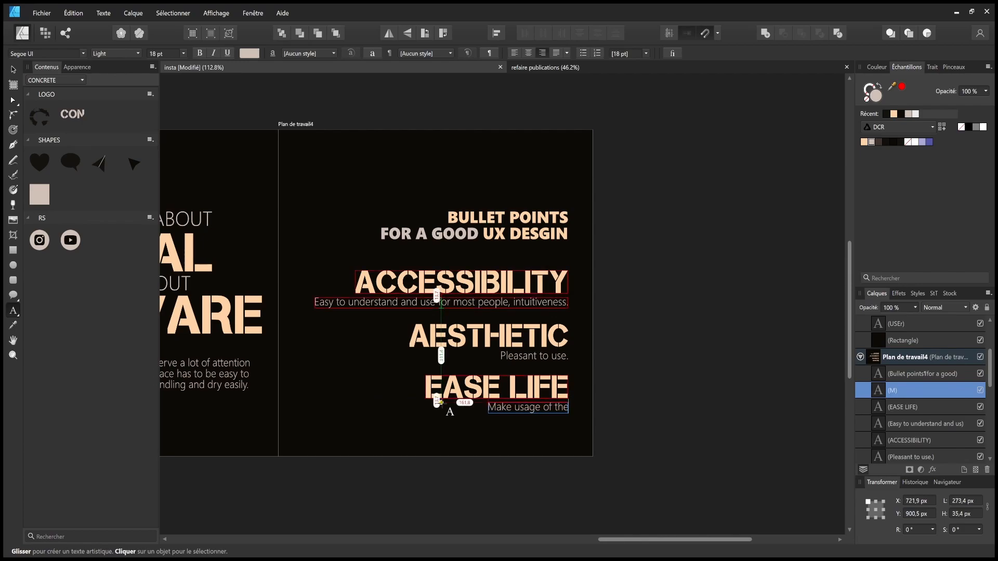
text( pro)
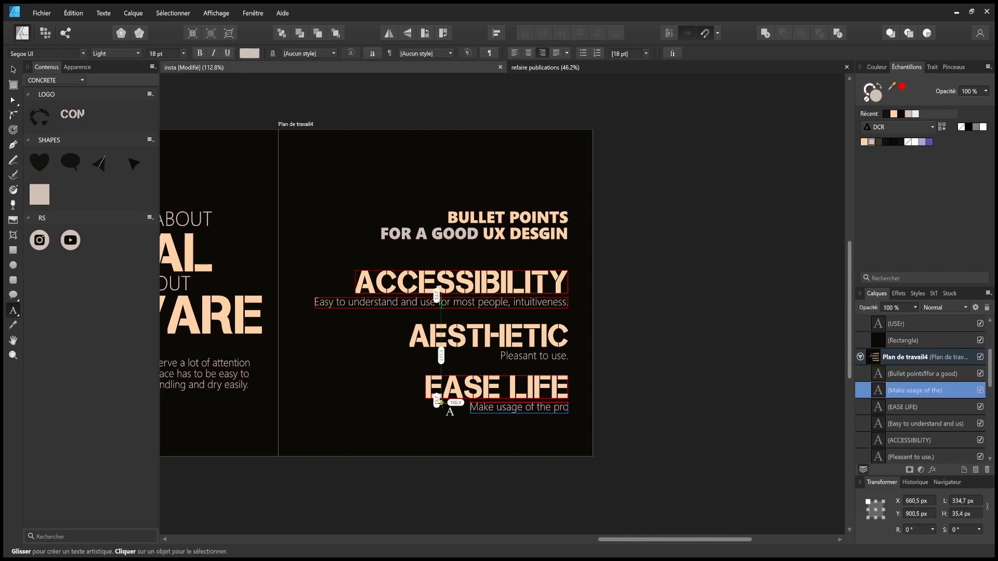
text(du)
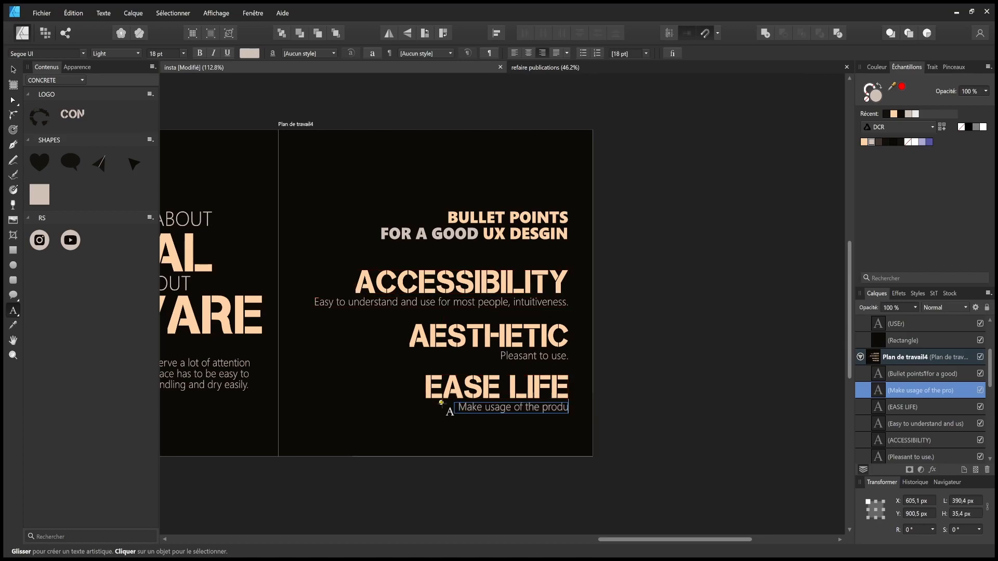
text(ct/serviec)
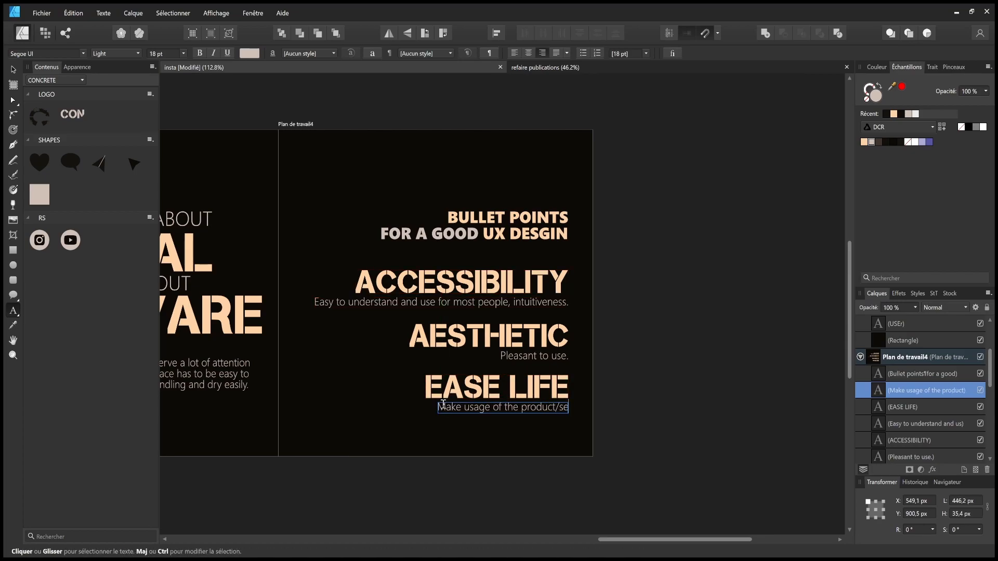
key(BackSpace)
key(BackSpace)
key(BackSpace)
text(ice or)
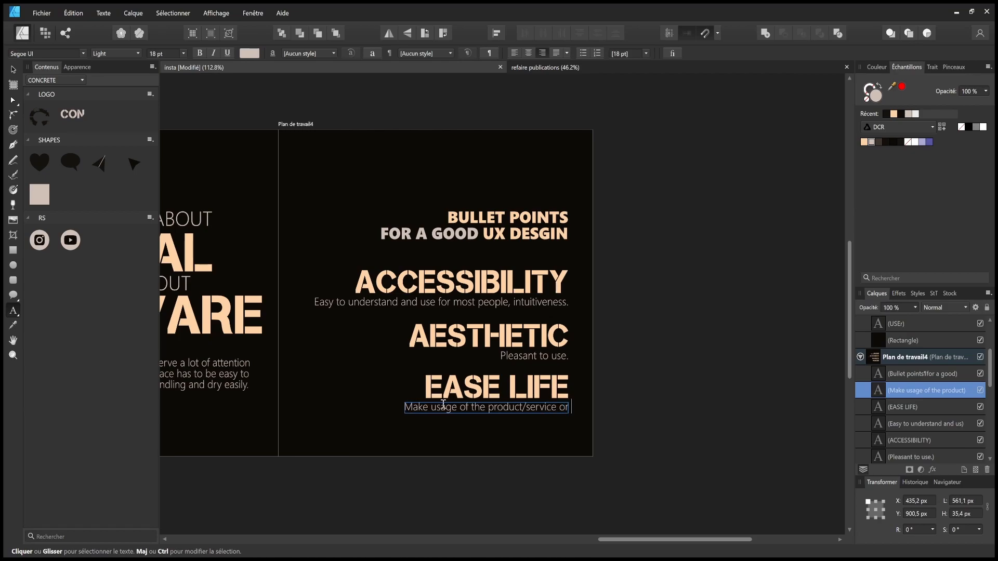
text( even user life easier)
key(Escape)
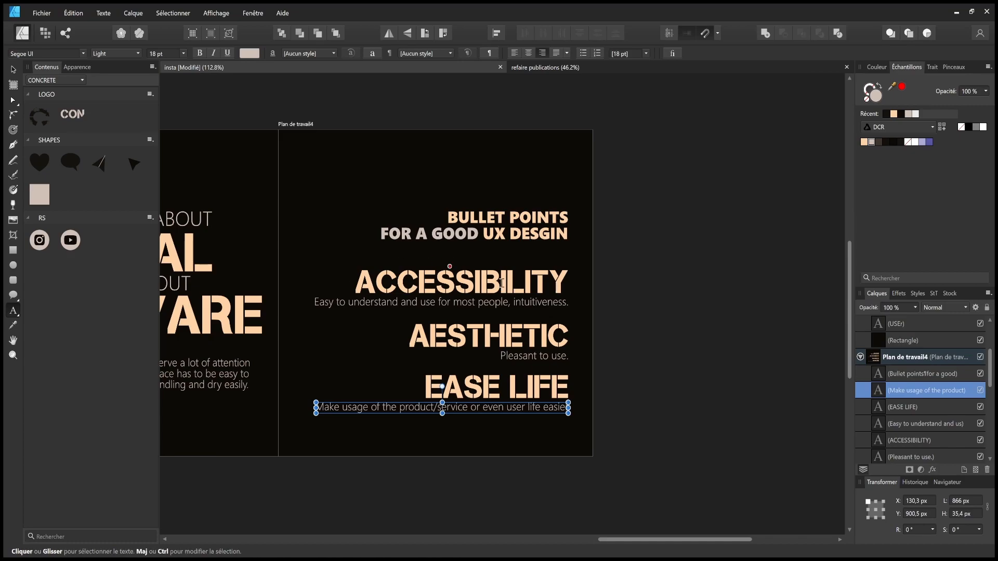
key(Escape)
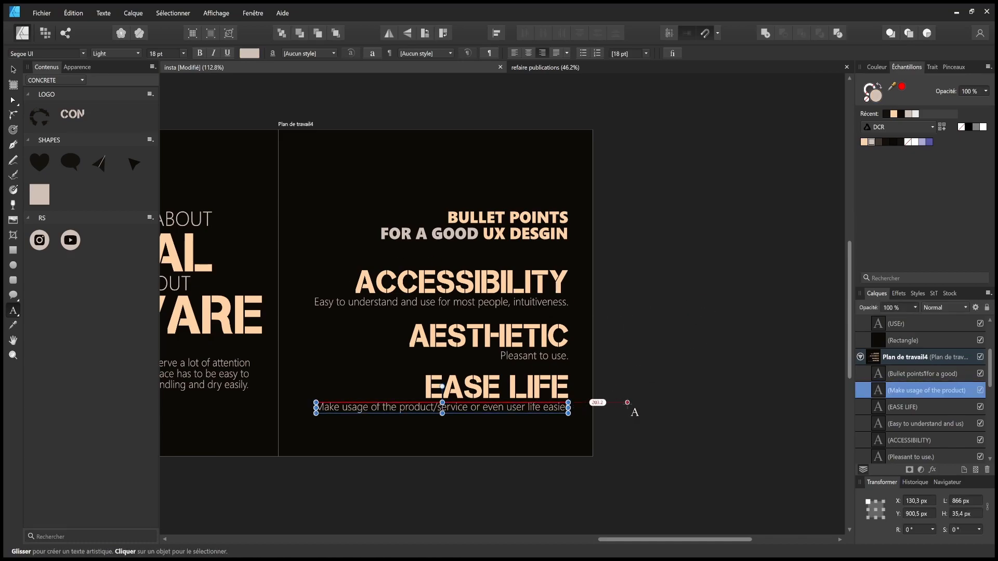
text(.)
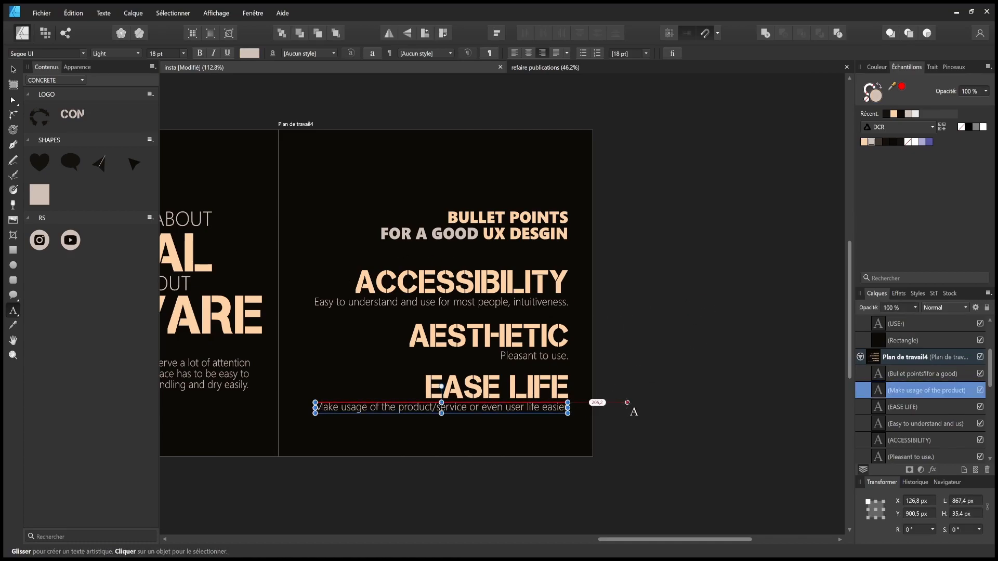
key(Escape)
click(642, 393)
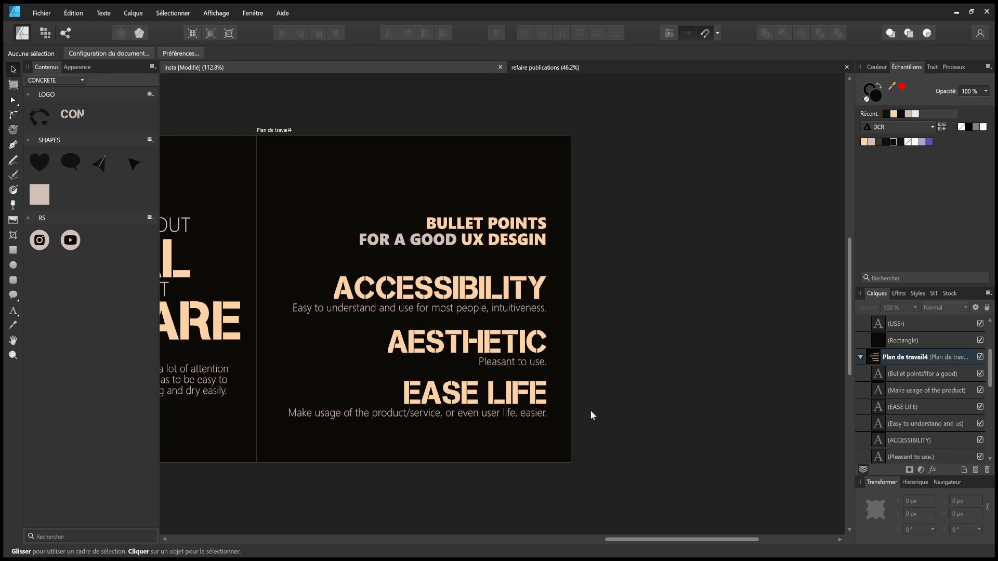
- Save, then change the AESTHETIC line to 'Pleasant to use, beautiful'
key(ctrl+s)
drag(608, 375, 650, 391)
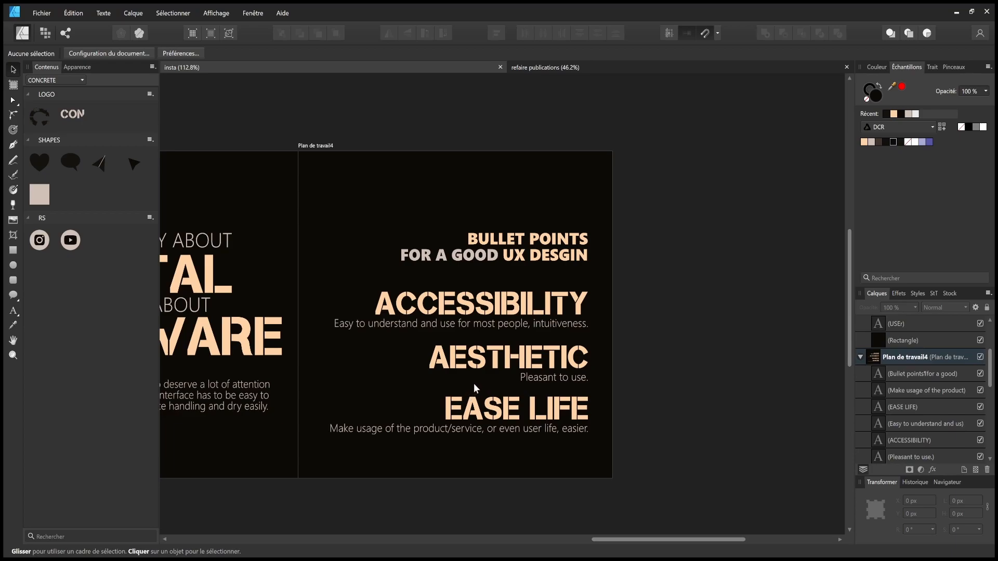
double_click(583, 381)
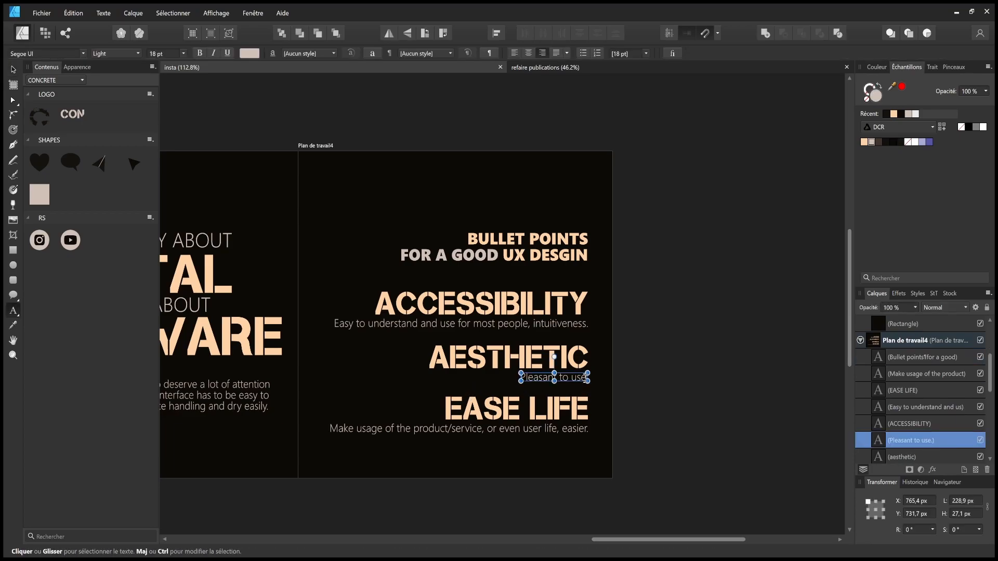
click(587, 377)
key(BackSpace)
text(, b)
text(eazu)
key(BackSpace)
key(BackSpace)
text(utiful)
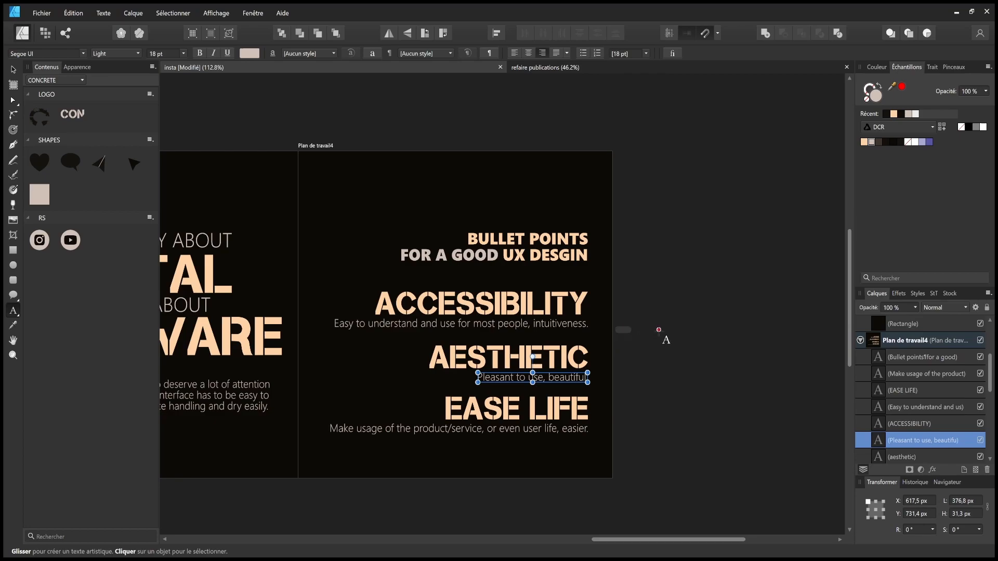
key(Escape)
click(669, 339)
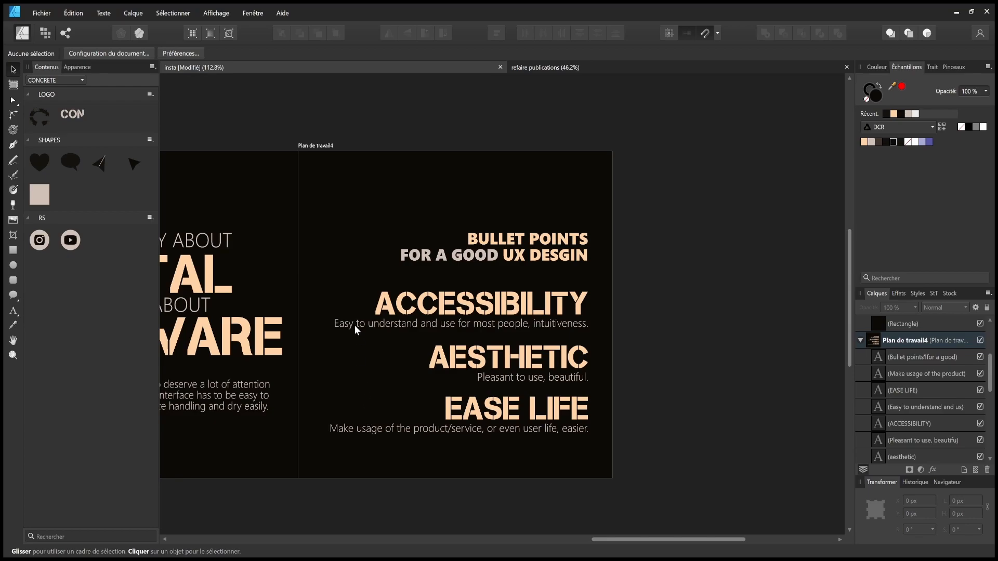
- Change the ACCESSIBILITY line to 'Easy to apprehend for most people, intuitiveness.'
double_click(462, 323)
drag(458, 324, 419, 325)
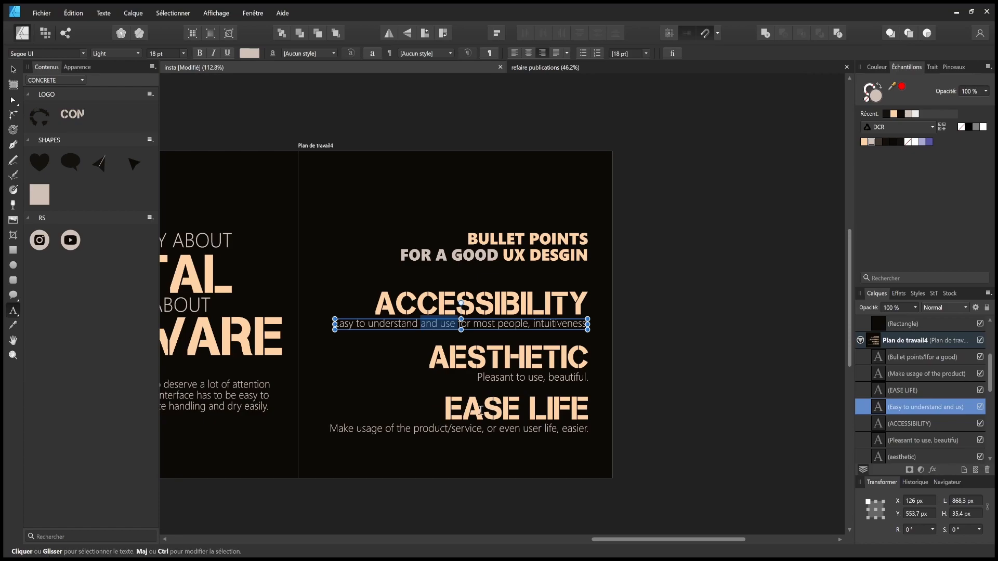
key(Delete)
double_click(438, 323)
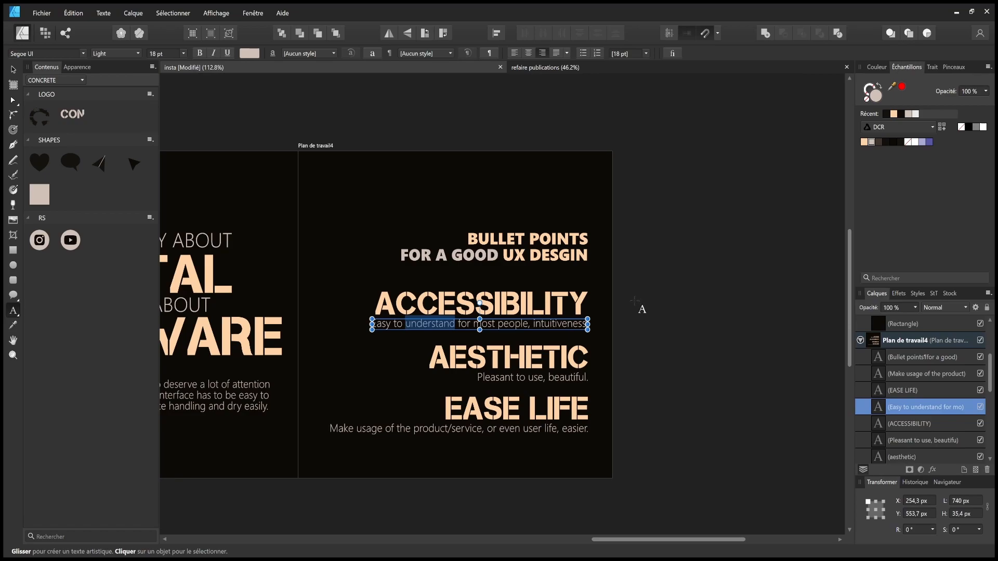
text(apprehend)
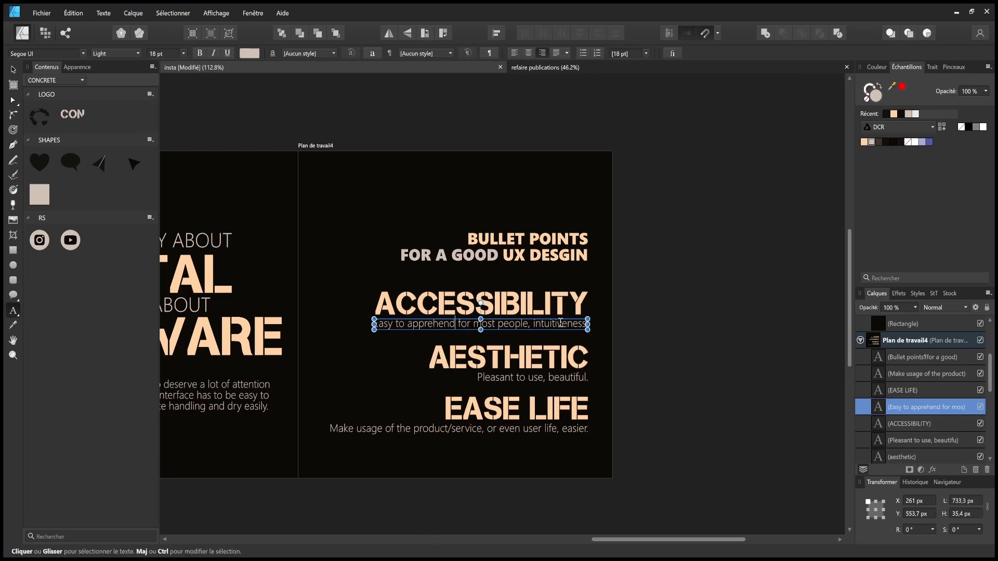
key(Escape)
click(398, 325)
key(ctrl+a)
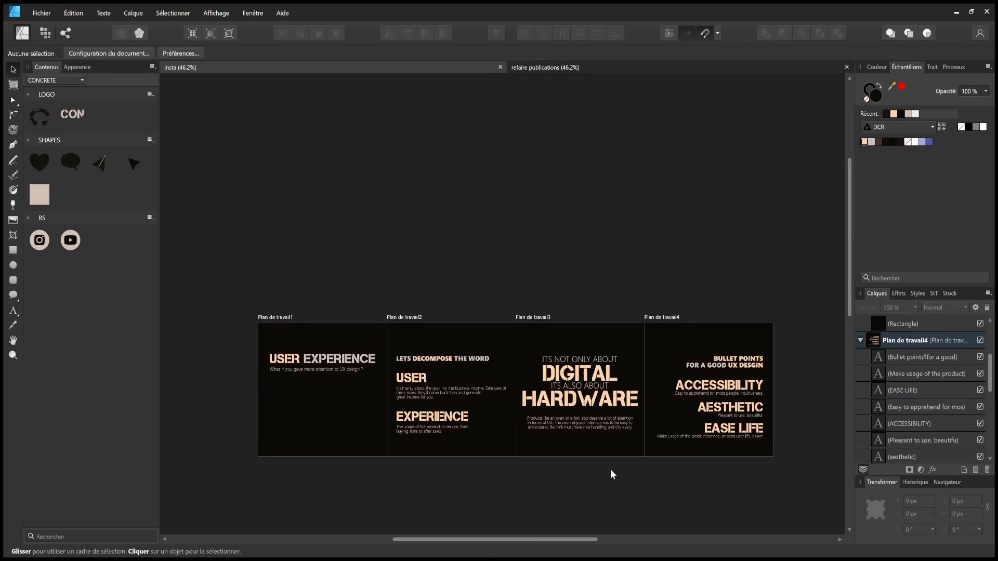
- Resize the EXPERIENCE heading to 42 pt and nudge it slightly lower above its caption
scroll(618, 471, right, 3)
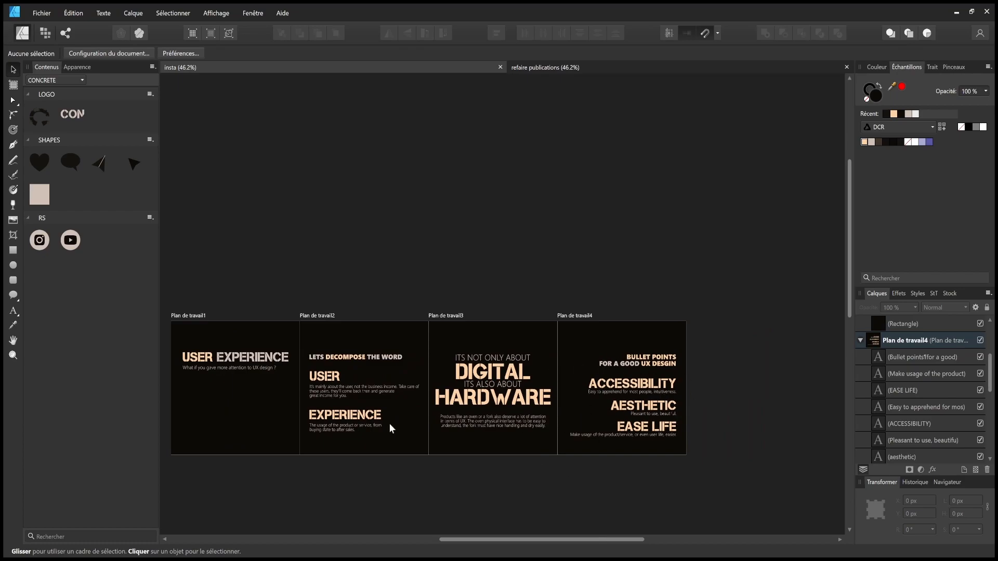
scroll(403, 428, left, 2)
scroll(429, 419, down, 2)
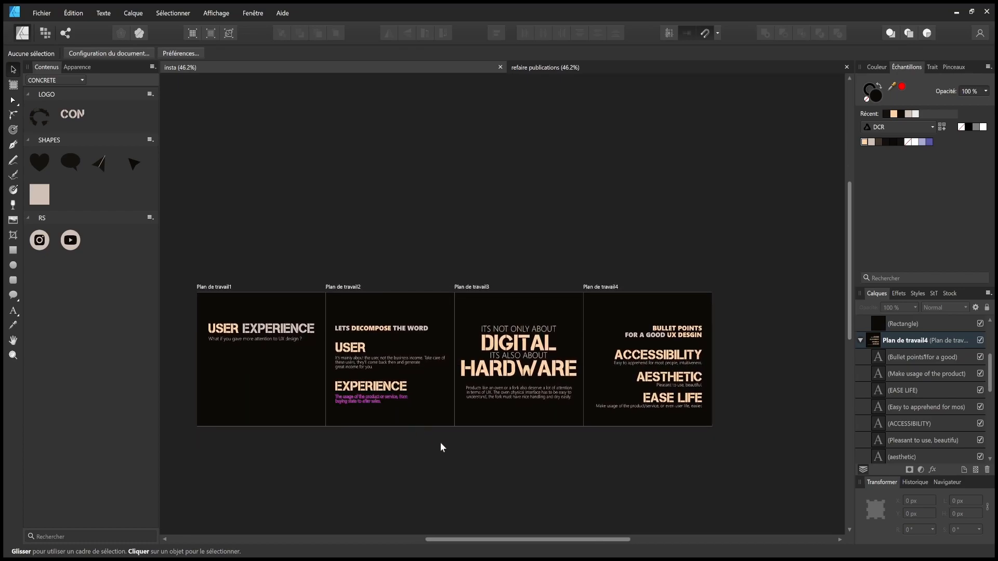
scroll(410, 455, right, 4)
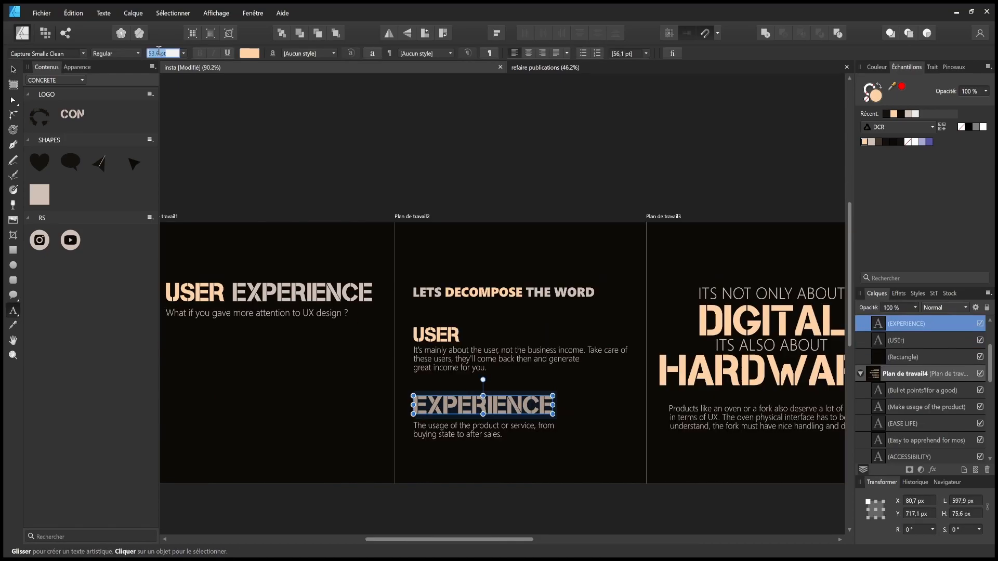
text(42)
key(Return)
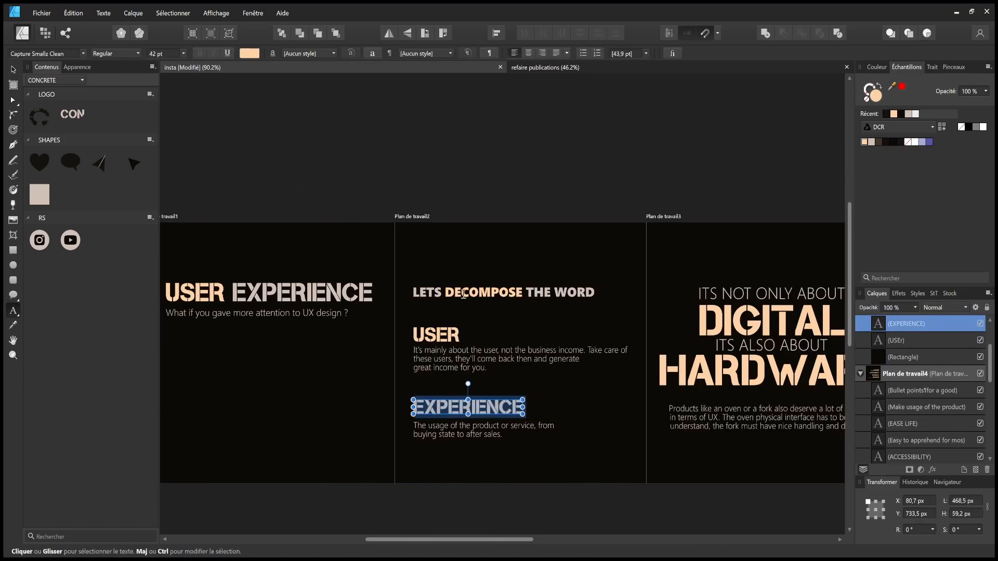
click(13, 69)
click(282, 146)
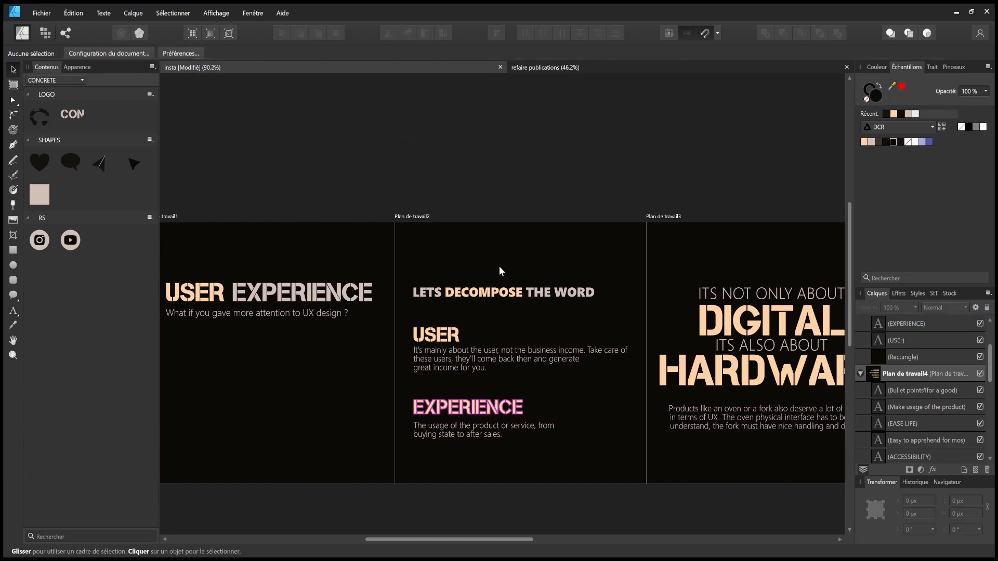
drag(487, 408, 487, 416)
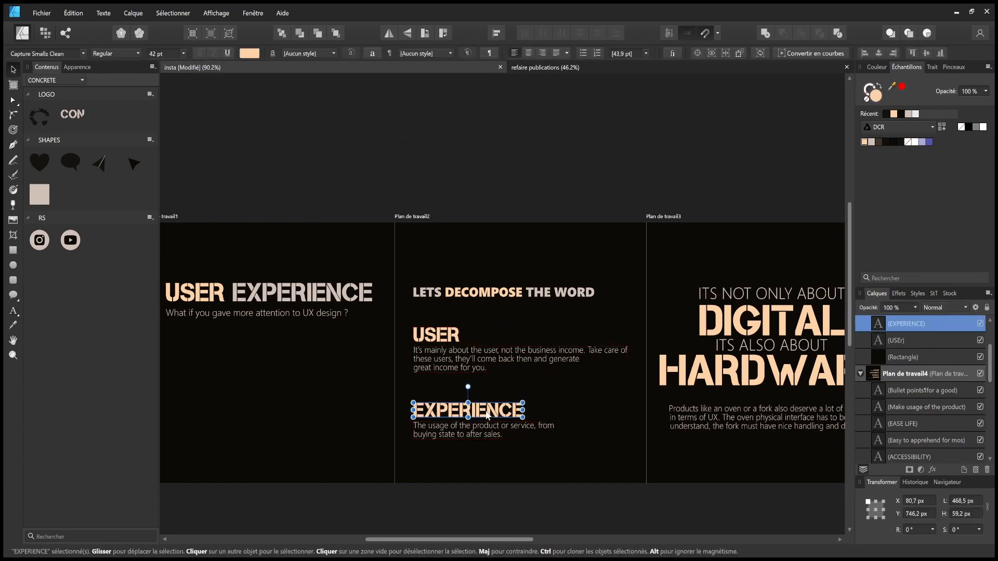
click(578, 497)
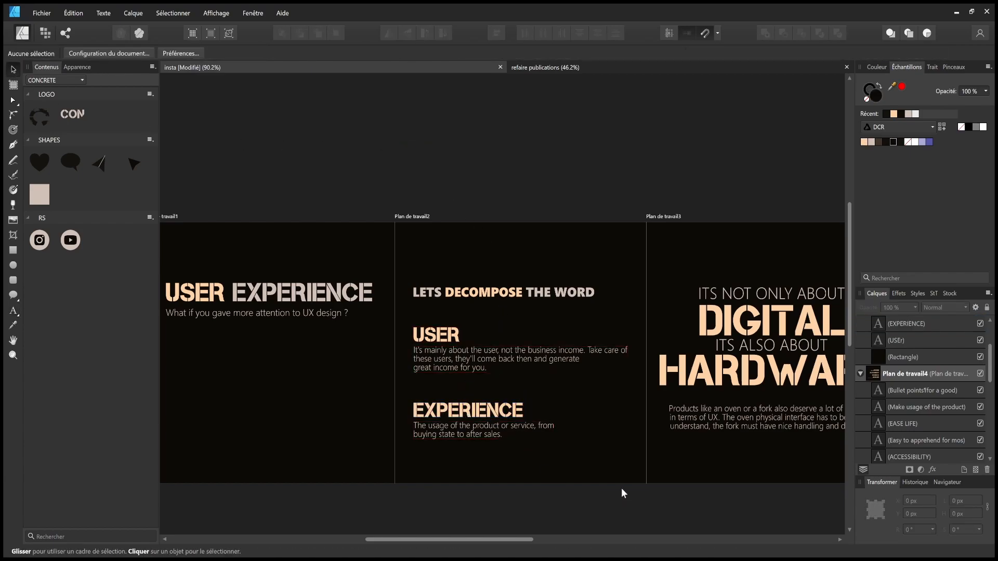
scroll(622, 491, right, 10)
scroll(545, 450, right, 3)
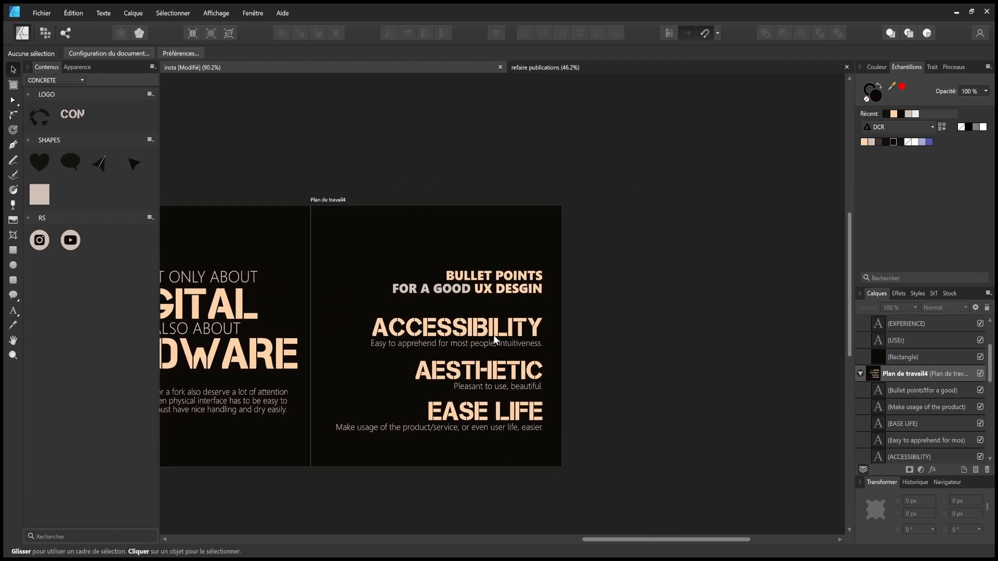
- Set the ACCESSIBILITY, AESTHETIC and EASE LIFE headings to 42 pt and save
click(493, 332)
click(491, 374)
click(484, 410)
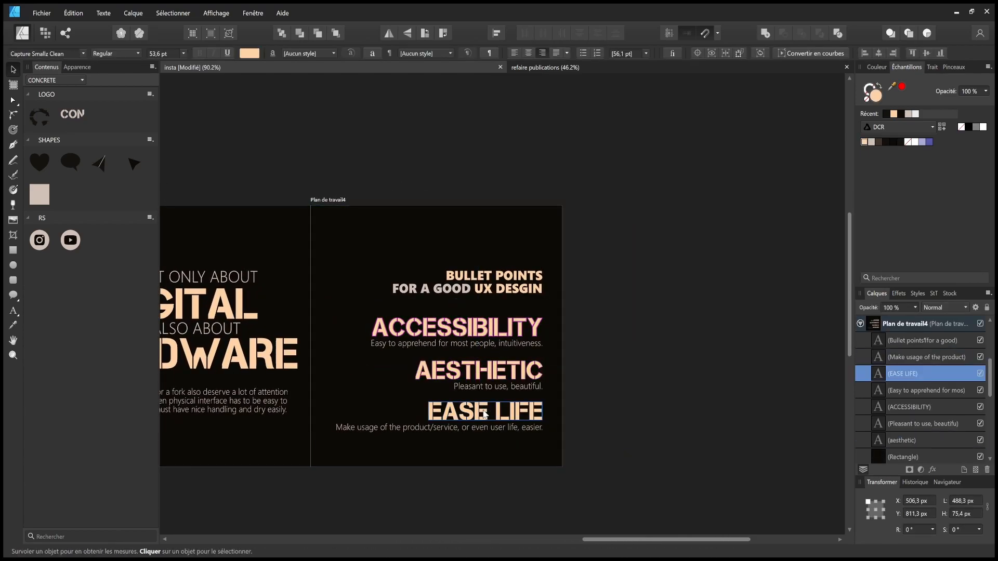
shift+click(491, 370)
shift+click(497, 330)
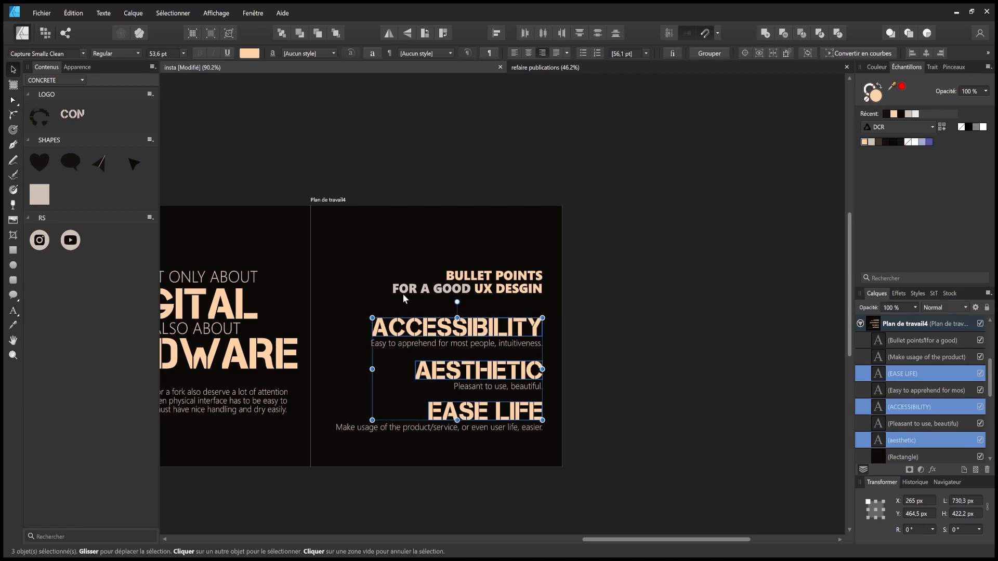
click(168, 52)
text(42)
key(Return)
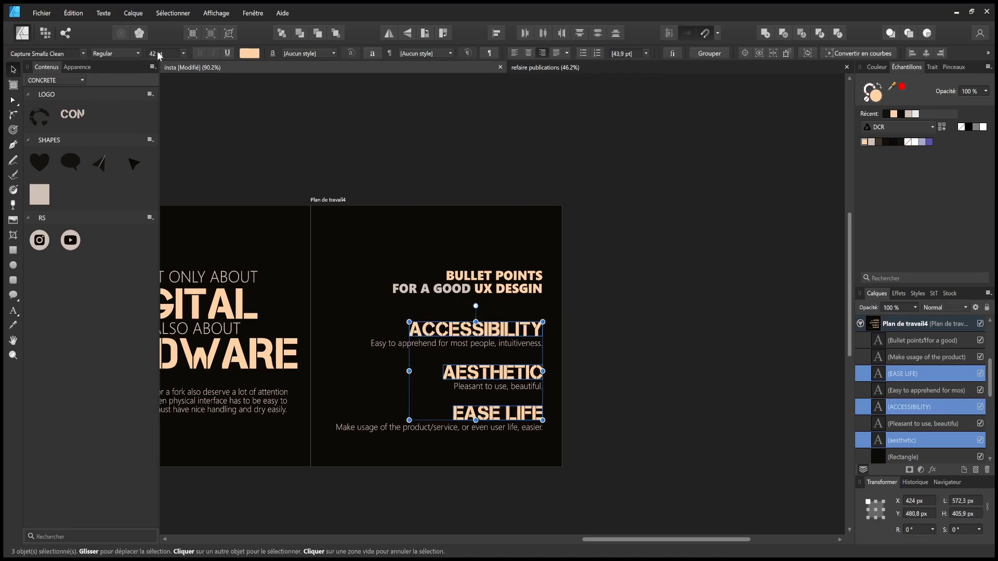
click(568, 206)
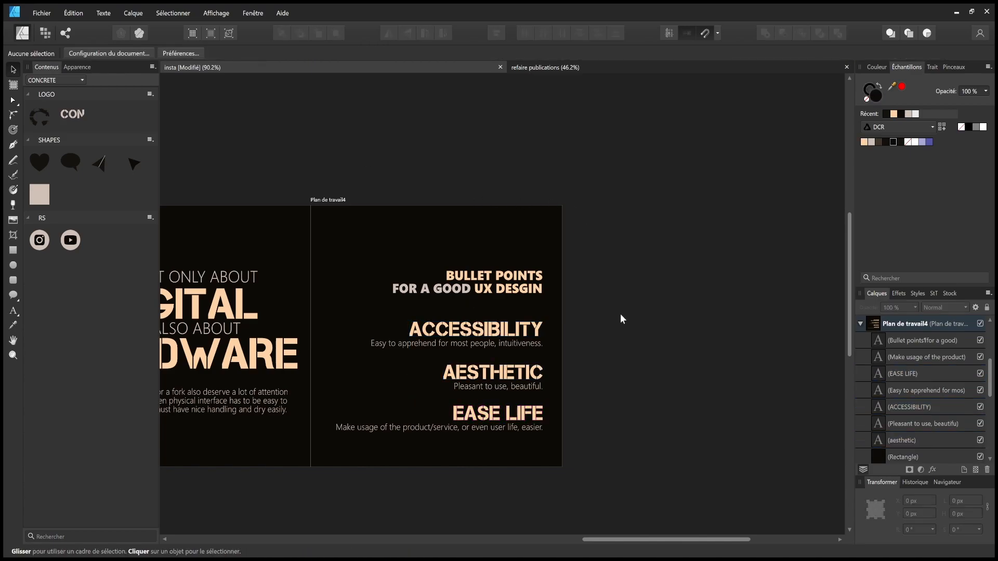
drag(606, 331, 697, 351)
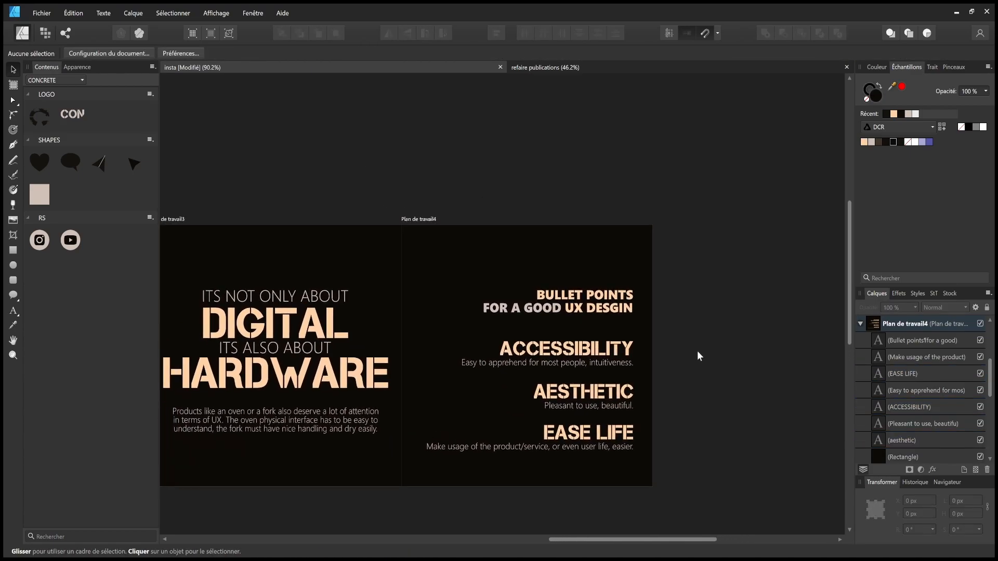
key(ctrl+s)
- Make the three headings peach outlines with no fill
click(618, 348)
shift+click(614, 393)
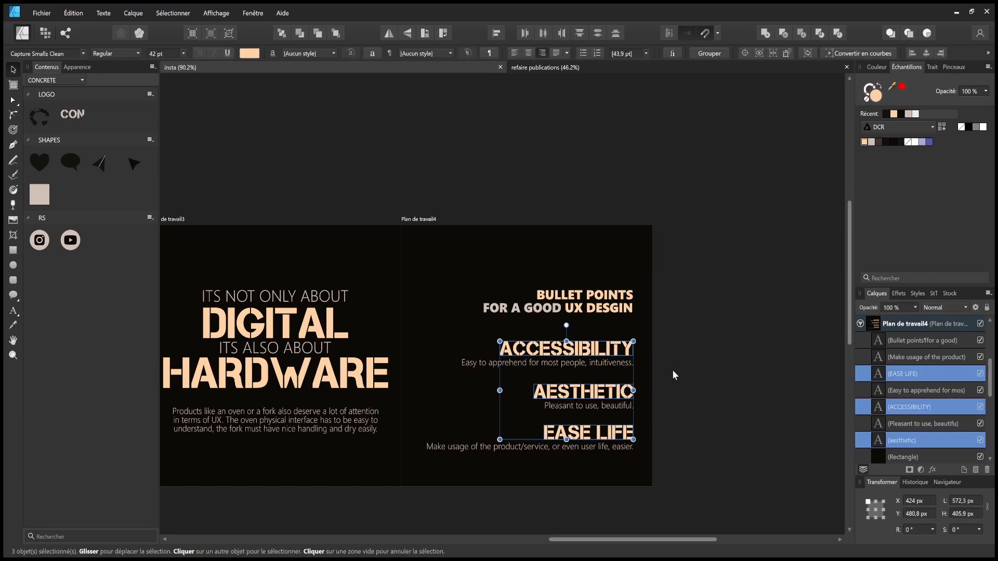
click(870, 142)
click(715, 243)
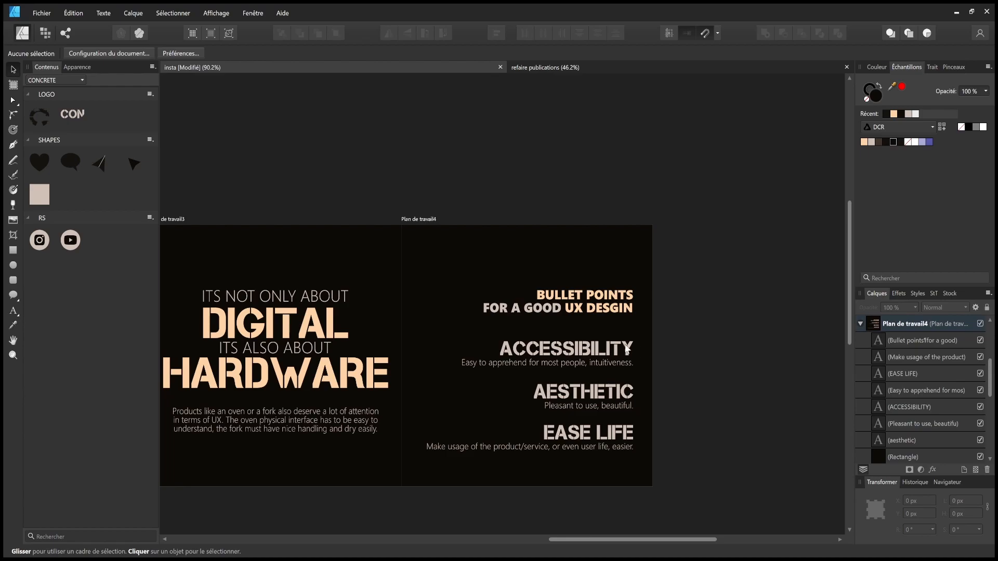
click(621, 348)
shift+click(598, 392)
shift+click(597, 433)
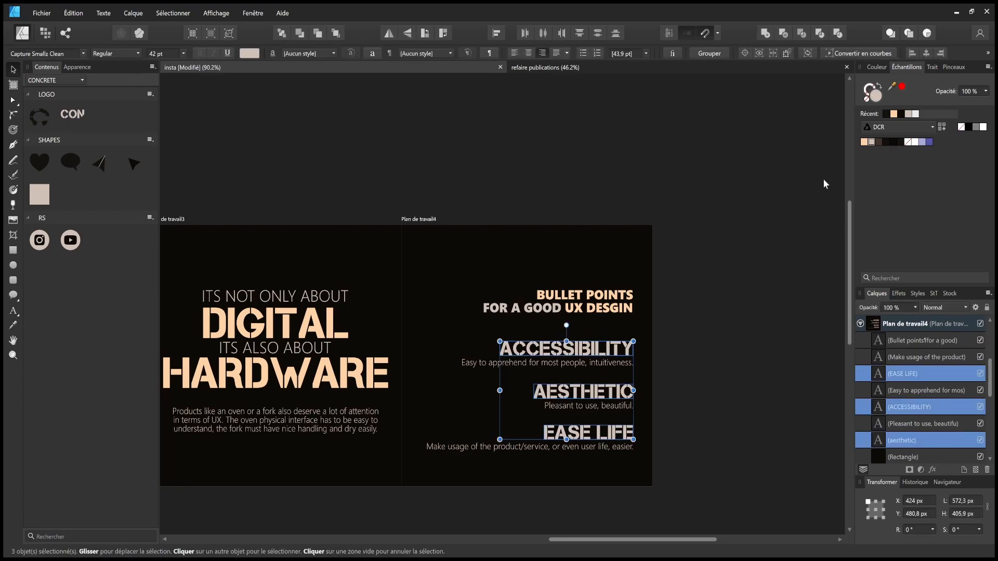
click(861, 145)
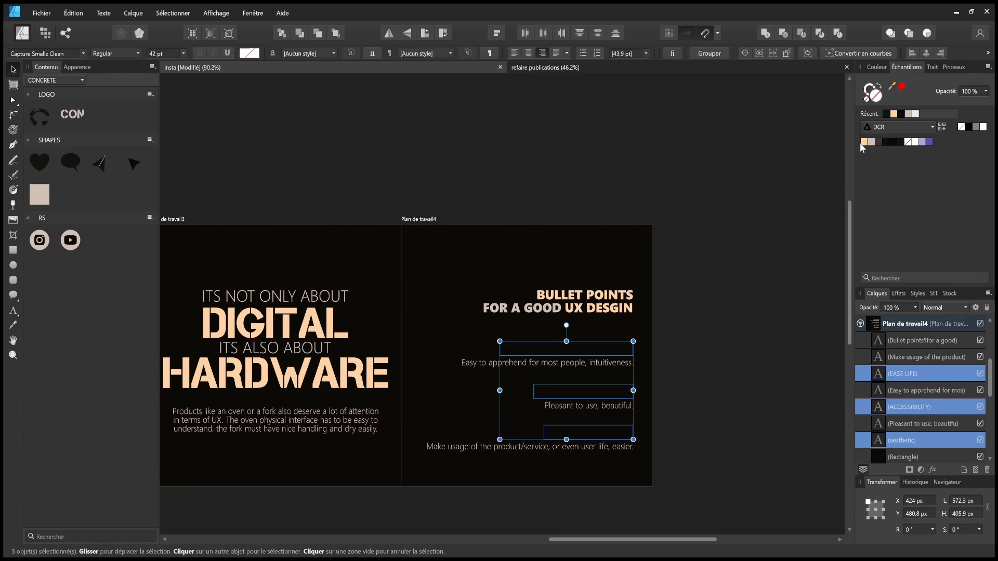
click(863, 142)
click(867, 92)
click(863, 141)
click(875, 95)
click(866, 100)
click(765, 150)
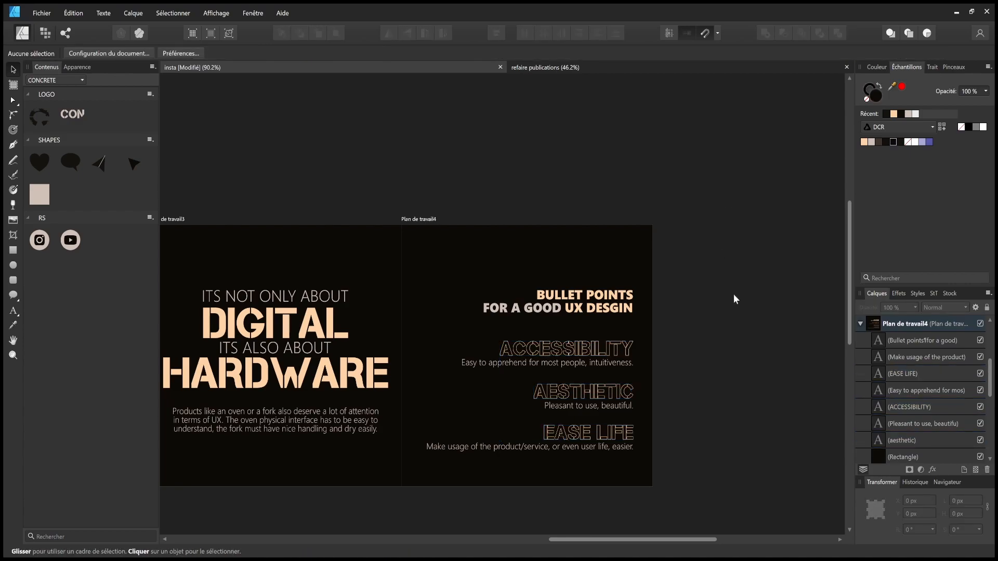
scroll(590, 341, up, 2)
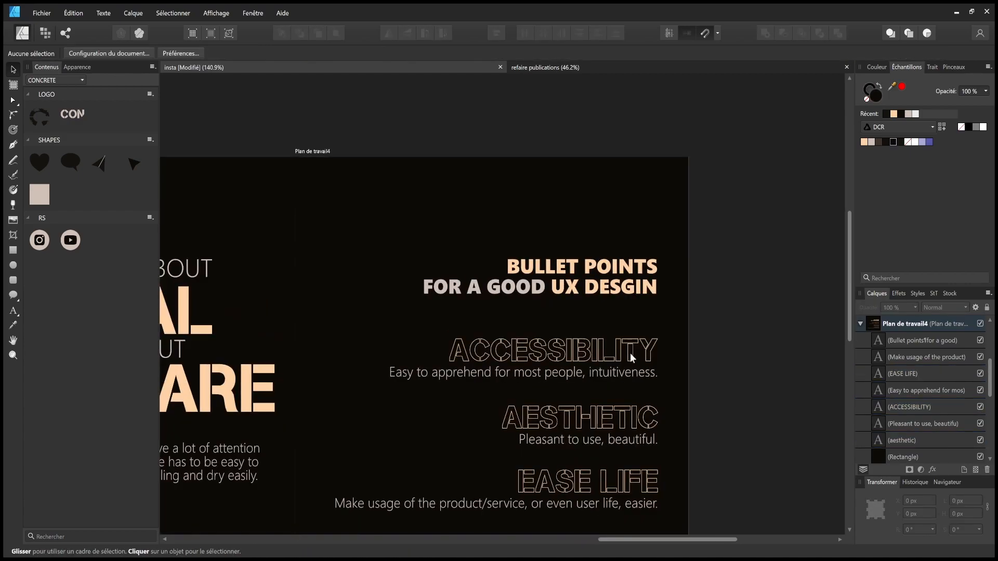
- Fill the ACCESSIBILITY, AESTHETIC and EASE LIFE headings solid peach again
drag(656, 316, 681, 260)
scroll(628, 293, up, 2)
drag(627, 295, 562, 272)
click(551, 273)
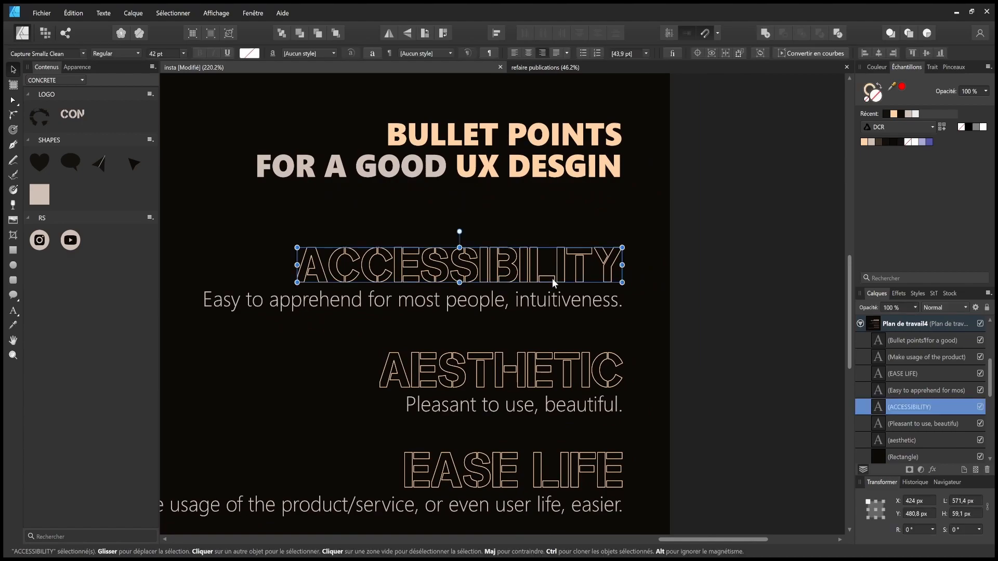
shift+click(540, 359)
shift+click(525, 463)
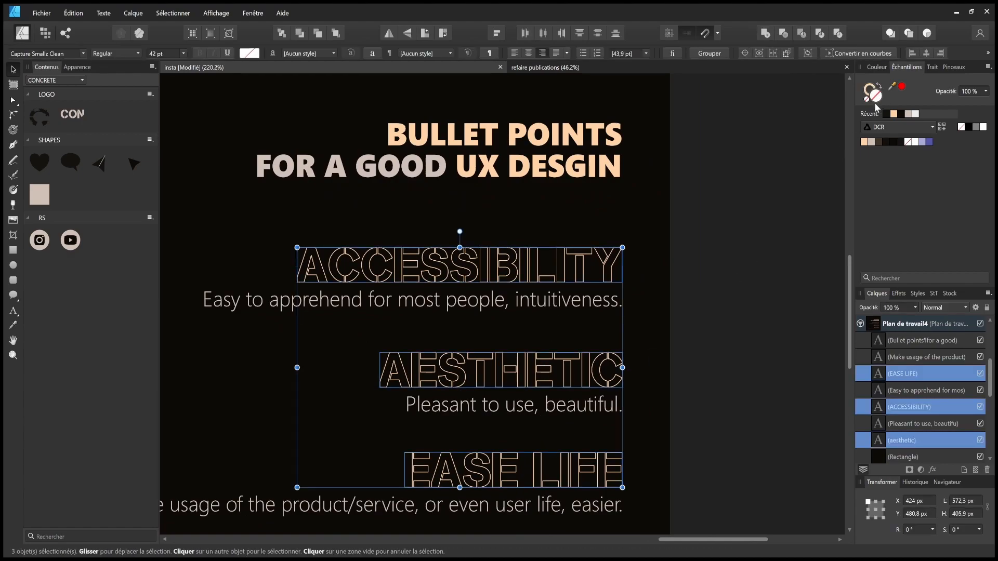
click(863, 141)
click(866, 99)
click(864, 142)
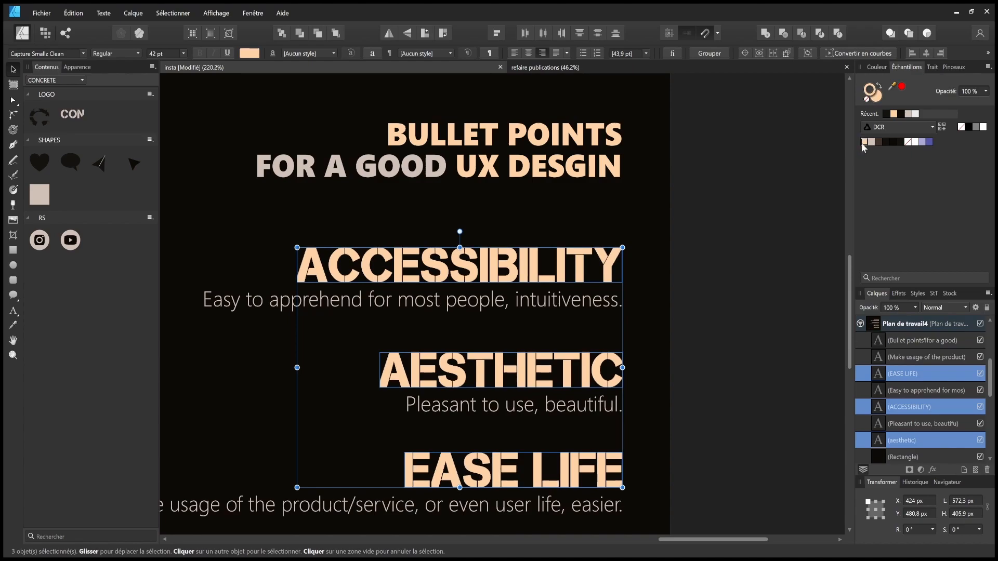
- Remove the fill from the Bullet points and Lets decompose the word titles, leaving outlines
click(615, 162)
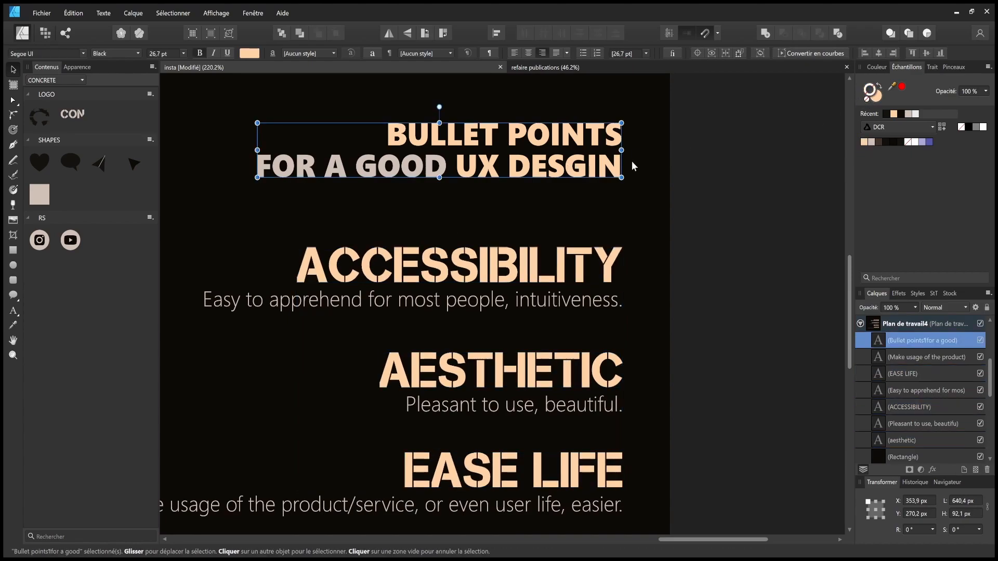
click(865, 101)
click(837, 108)
scroll(741, 201, left, 5)
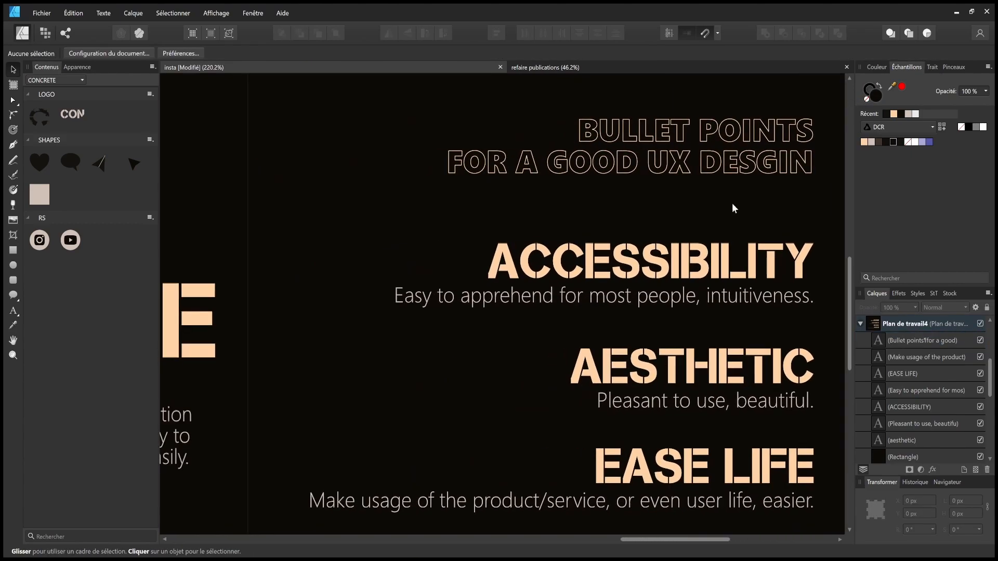
scroll(664, 234, down, 3)
scroll(676, 262, down, 3)
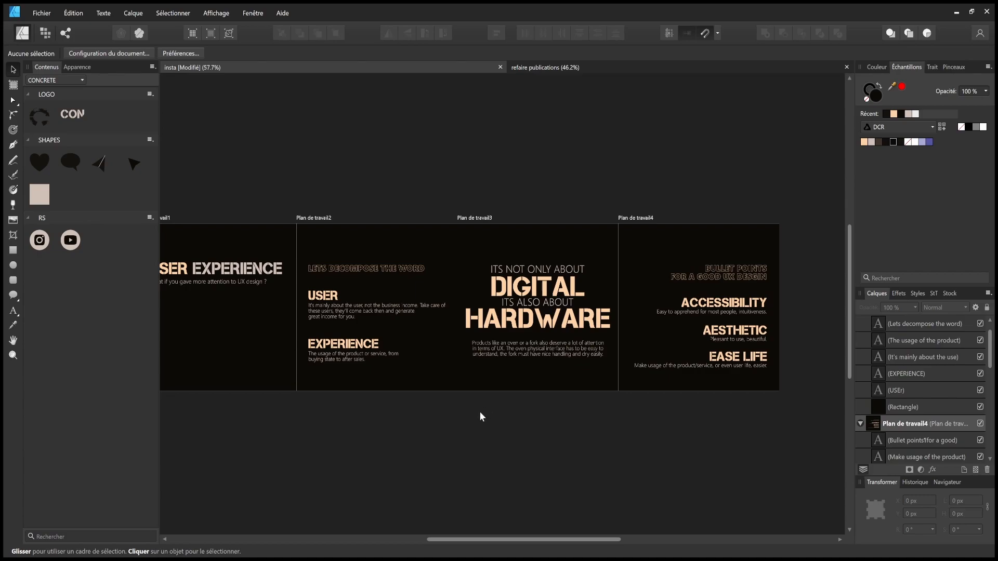
click(363, 269)
shift+click(705, 273)
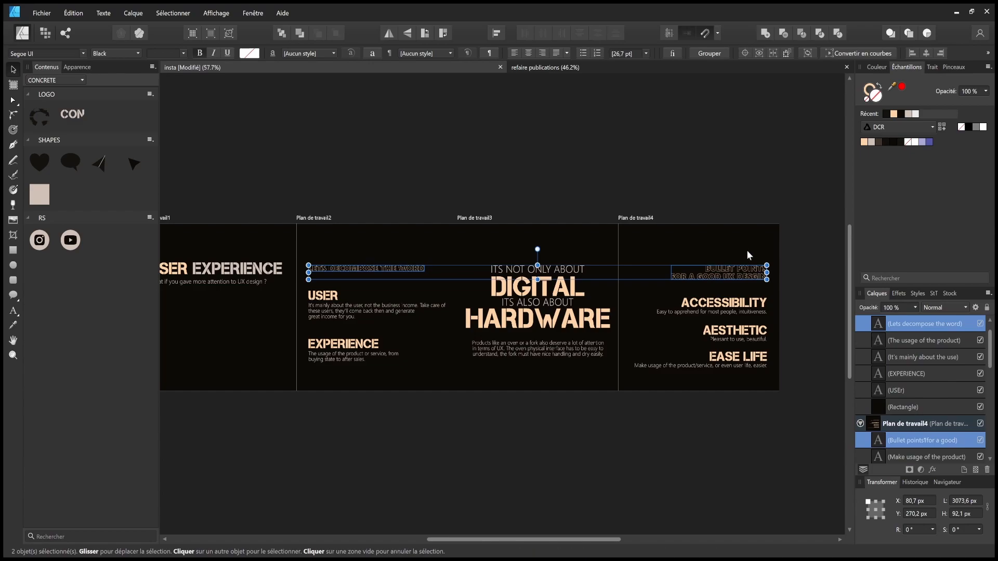
click(870, 144)
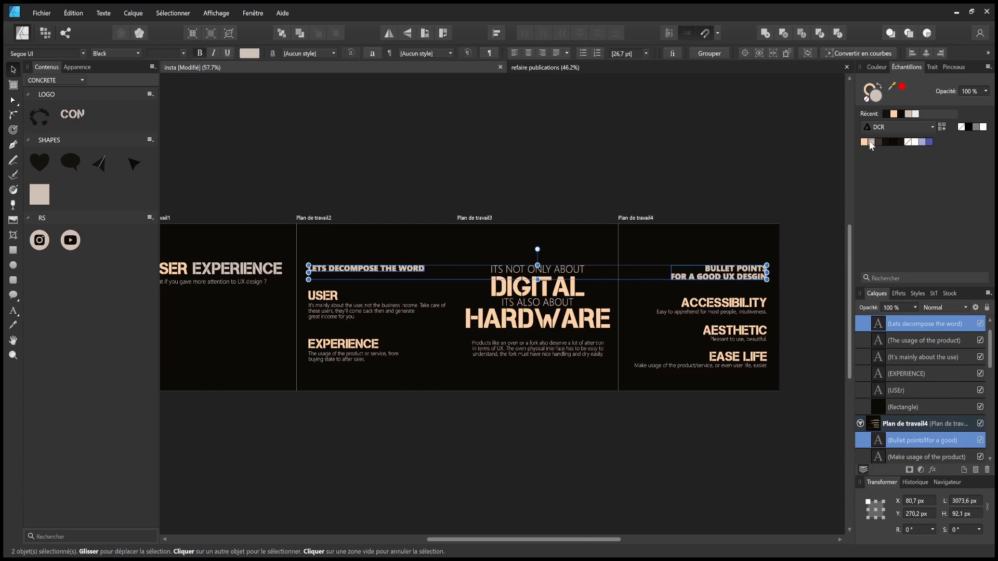
click(866, 99)
click(866, 90)
click(871, 141)
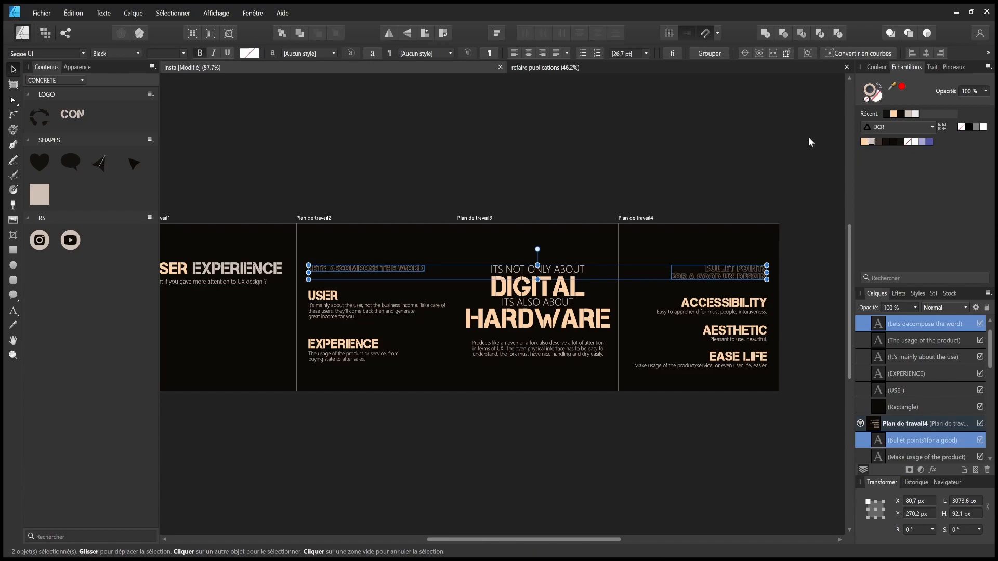
click(765, 140)
scroll(337, 274, up, 2)
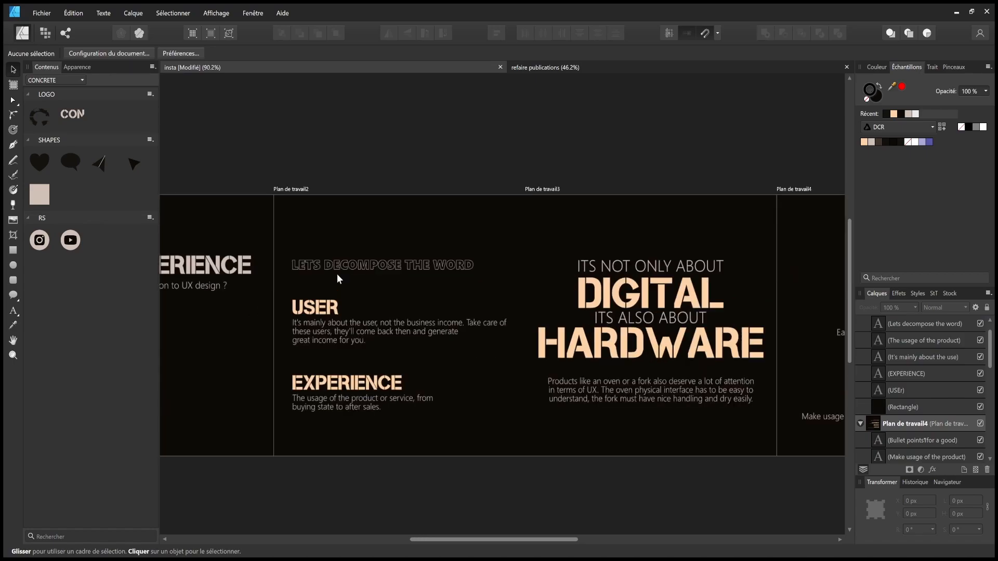
- Apply the peach swatch to BULLET POINTS and UX DESGIN in the title, then save
double_click(361, 263)
drag(401, 265, 328, 268)
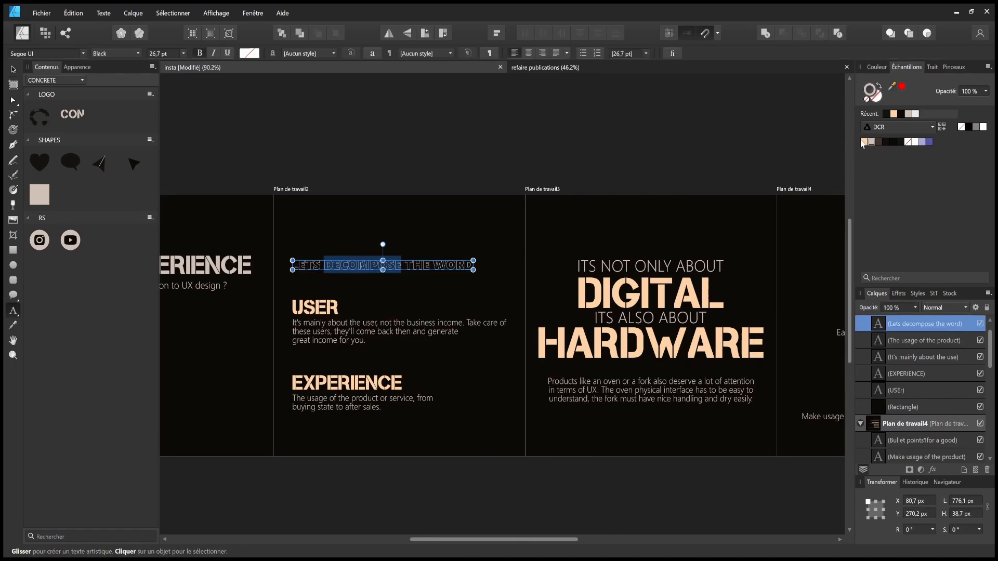
click(661, 138)
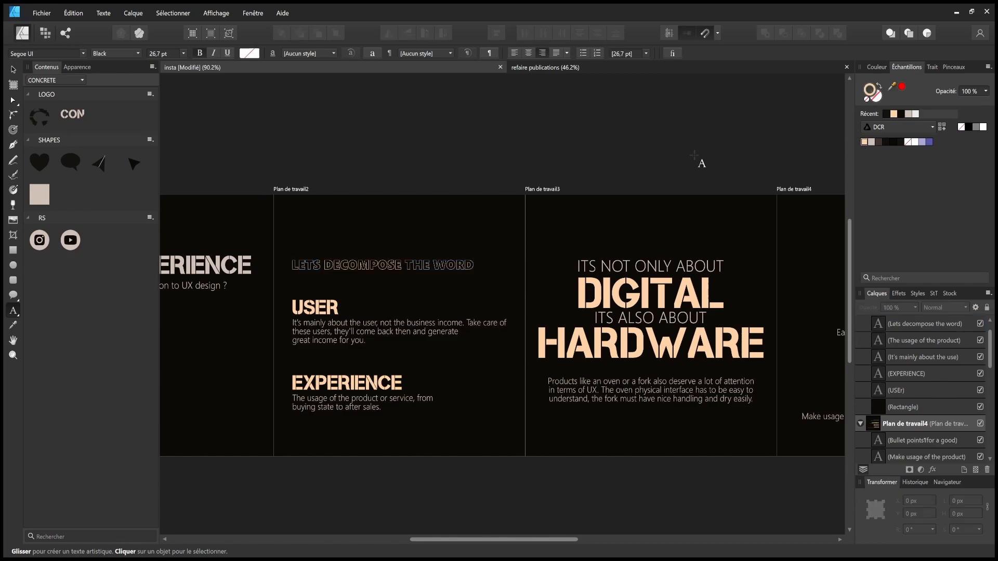
scroll(695, 155, right, 5)
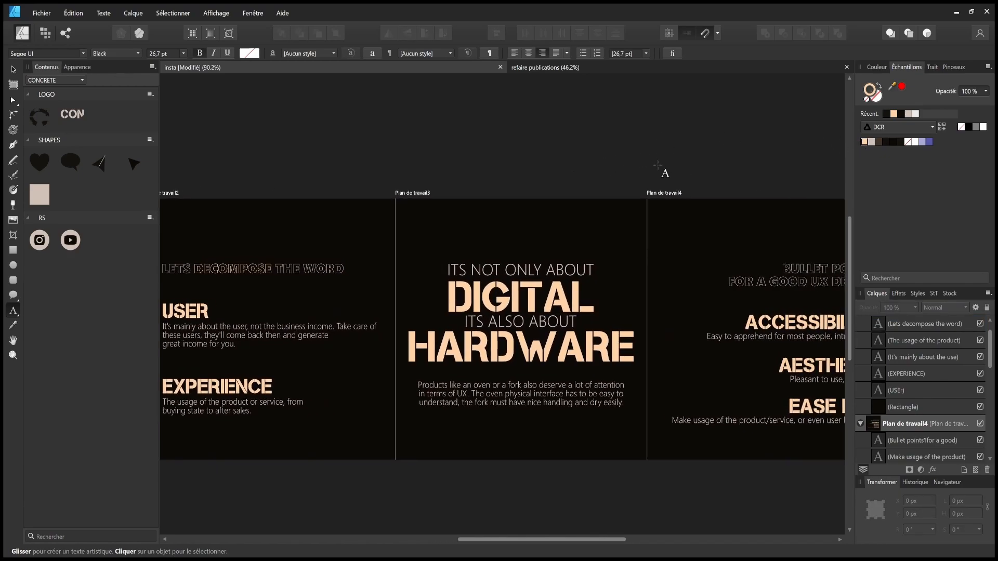
scroll(712, 173, right, 9)
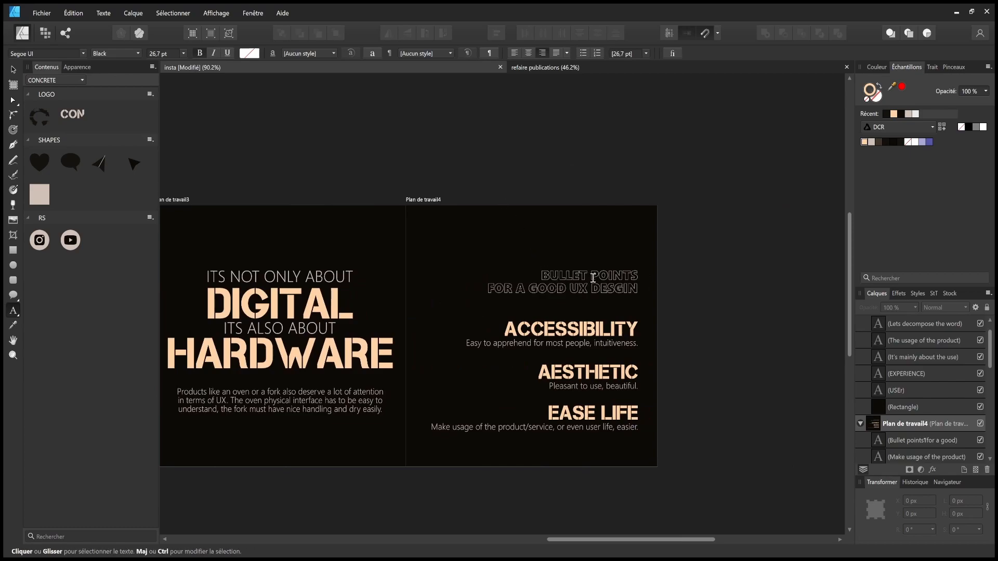
drag(542, 275, 636, 275)
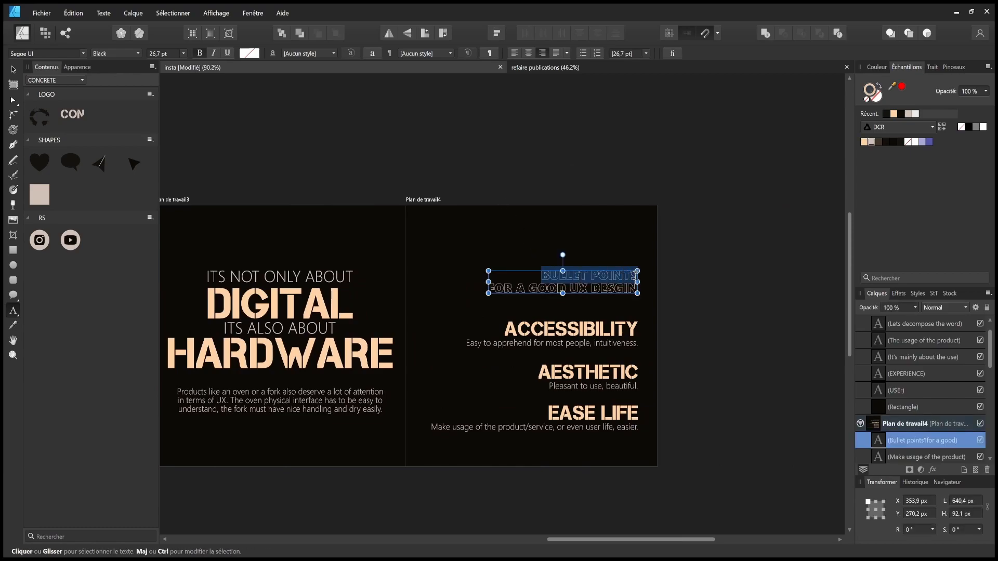
drag(572, 288, 645, 284)
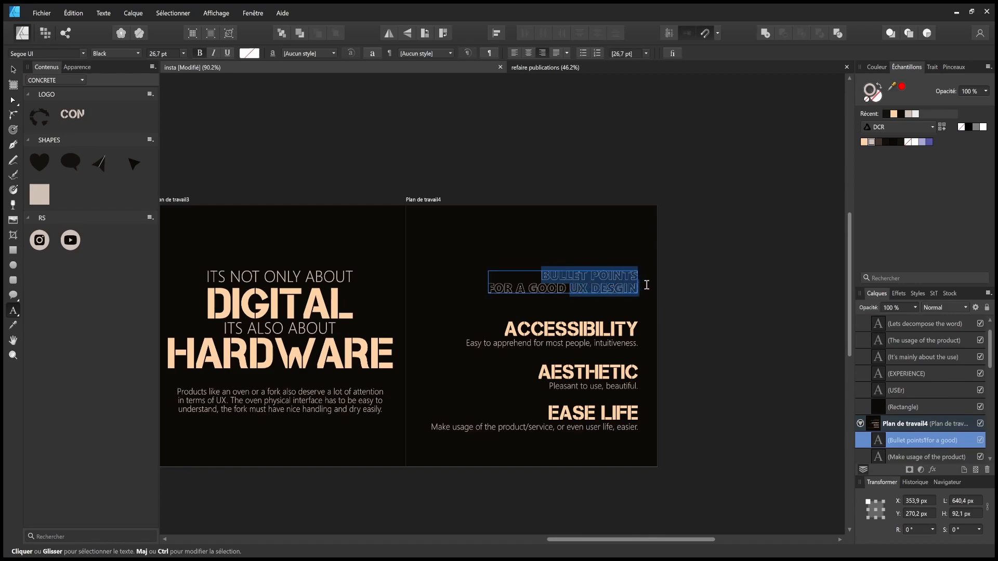
click(864, 142)
click(724, 162)
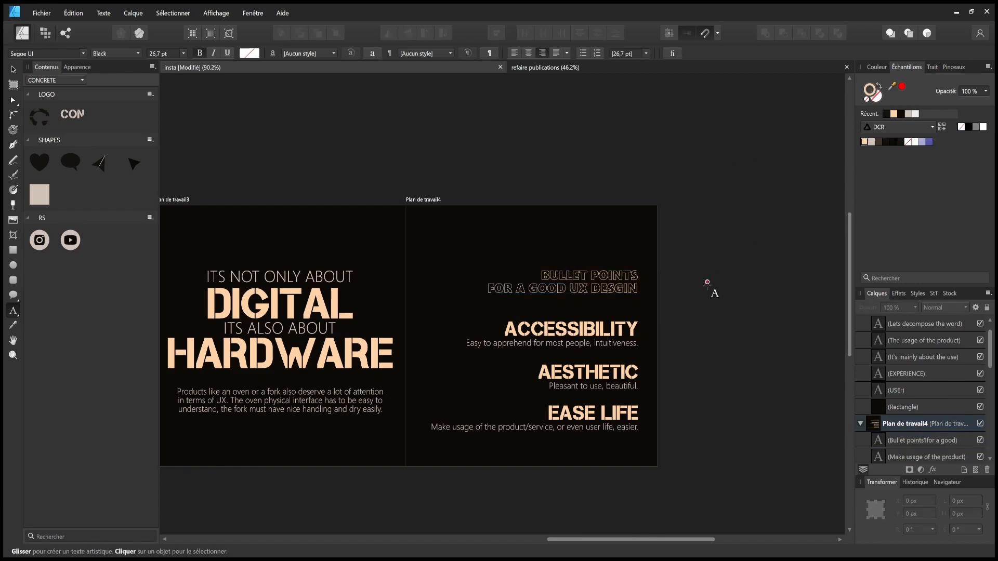
key(ctrl+s)
- Try a peach fill on BULLET POINTS and UX DESGIN, revert to outlines, and save
click(577, 289)
drag(541, 276, 640, 272)
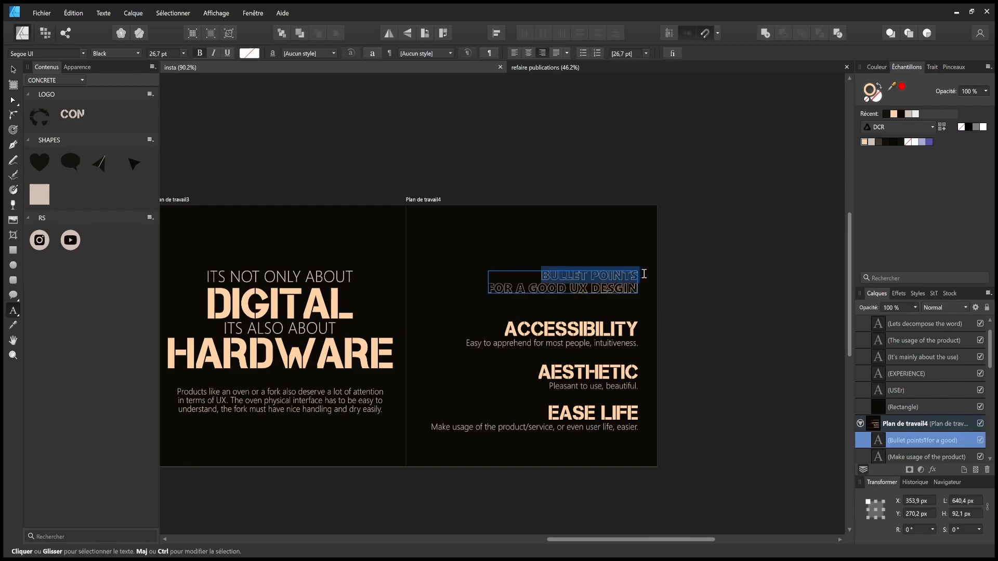
drag(570, 289, 639, 289)
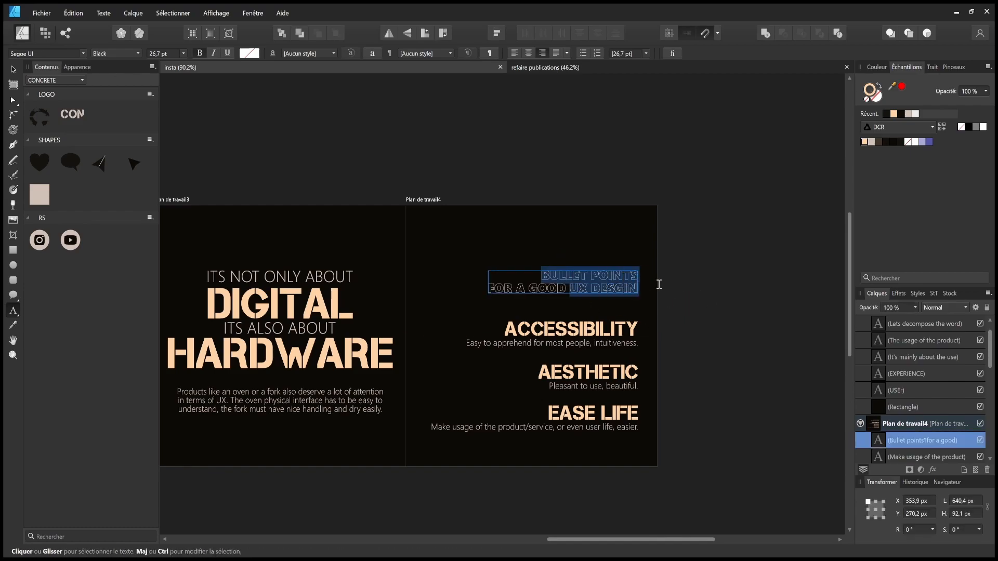
click(864, 142)
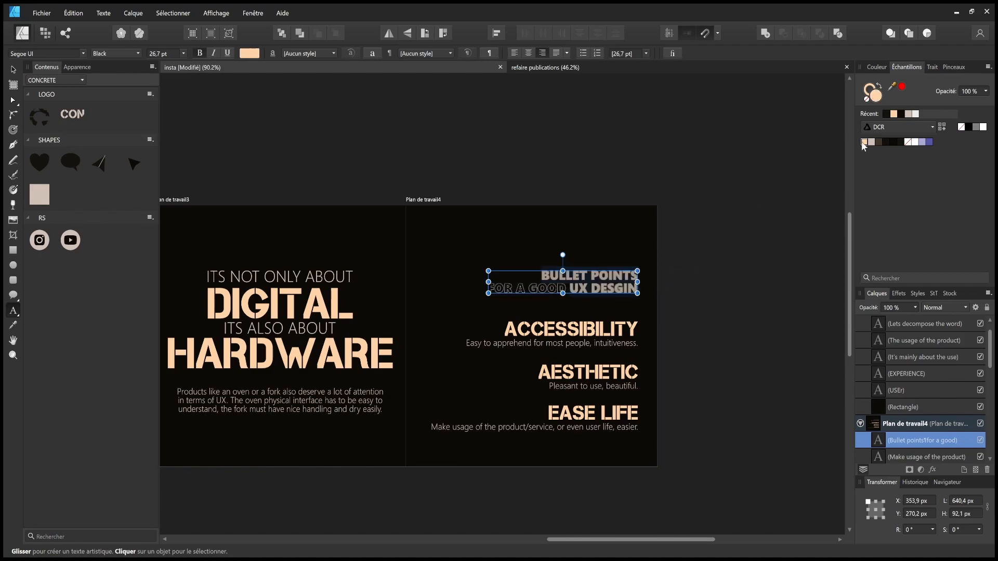
click(734, 167)
key(ctrl+z)
key(ctrl+z)
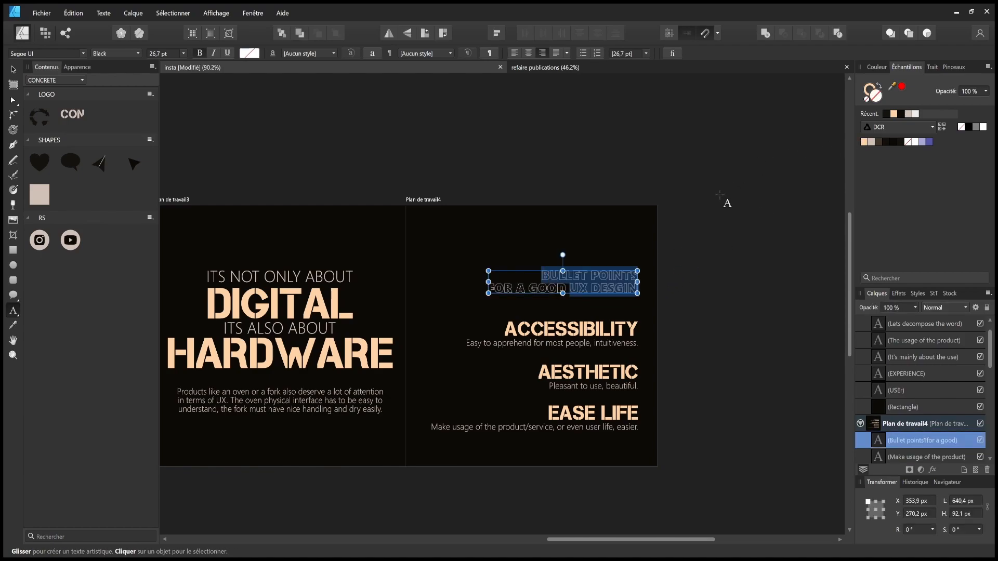
click(721, 232)
key(ctrl+s)
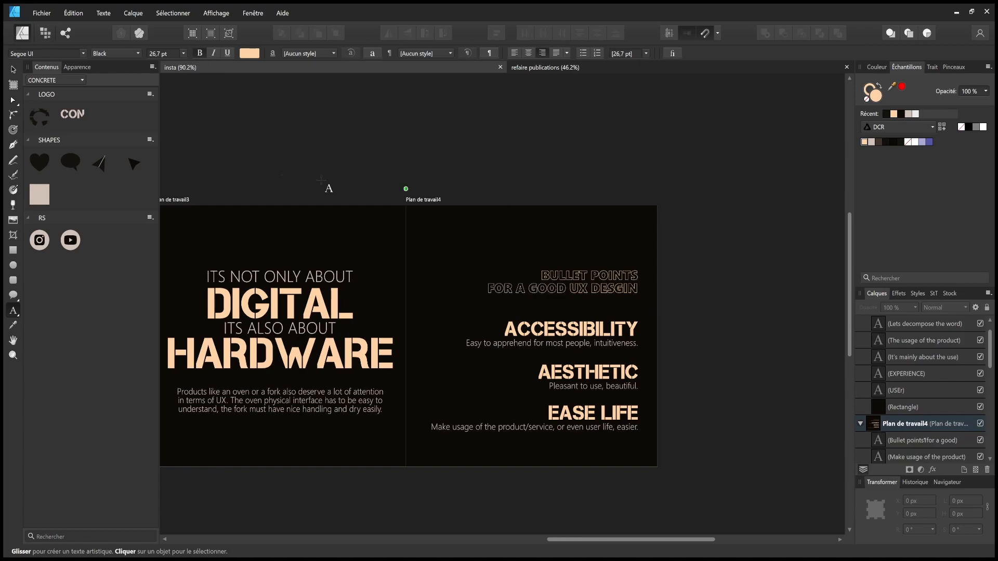
- Set DIGITAL and HARDWARE to Segoe UI Black, recentre them, and remove their fill
key(v)
drag(353, 308, 422, 292)
click(422, 292)
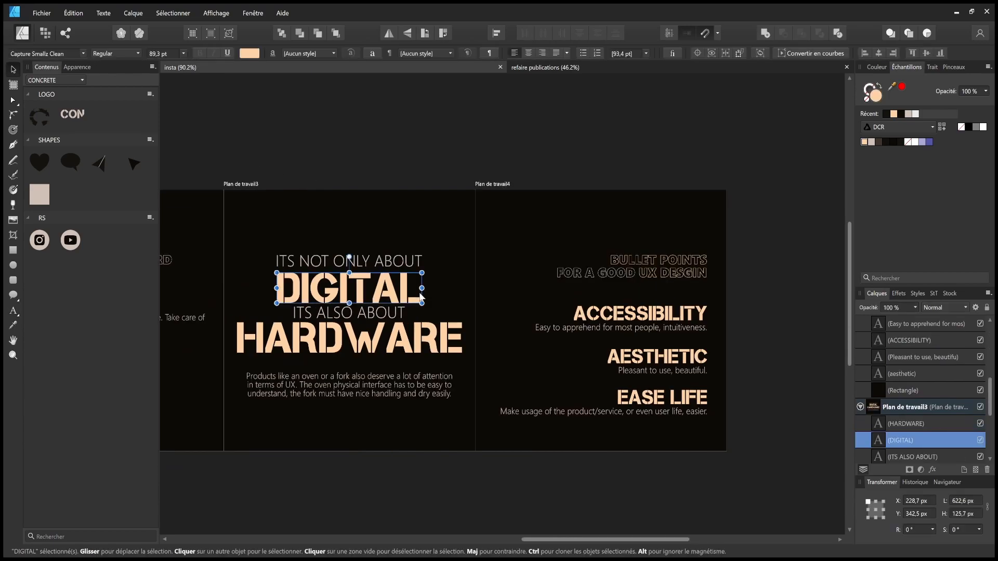
shift+click(418, 352)
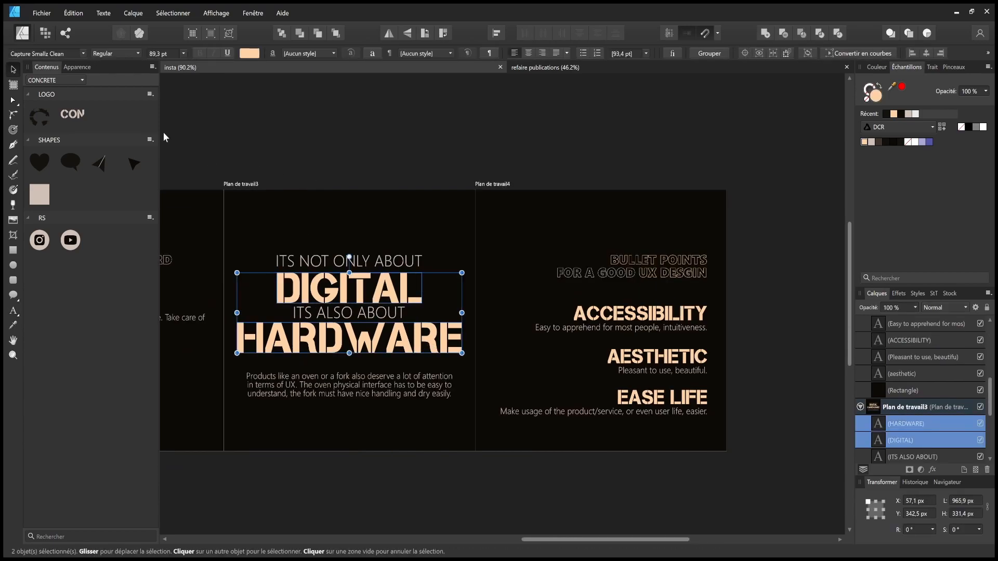
click(82, 54)
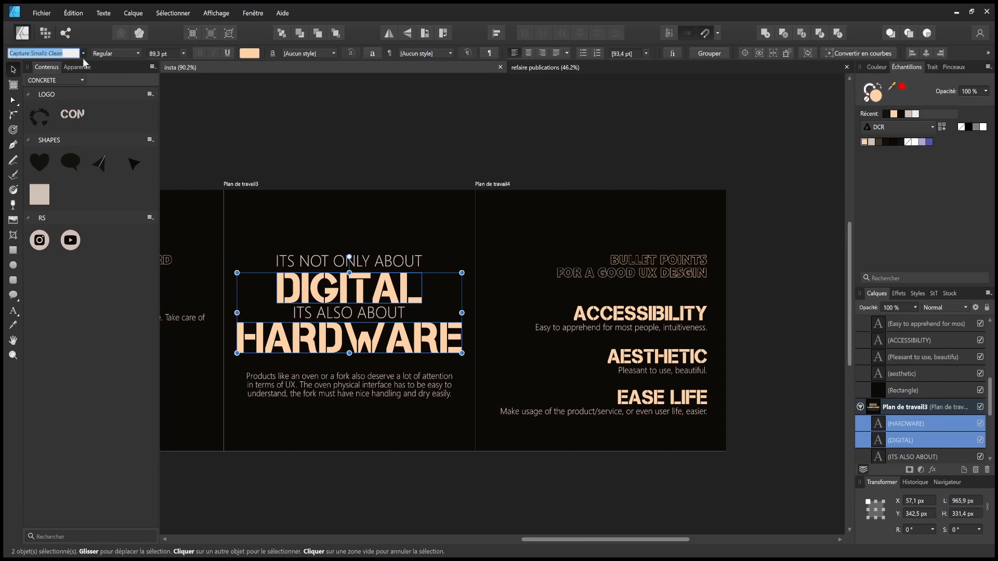
click(151, 96)
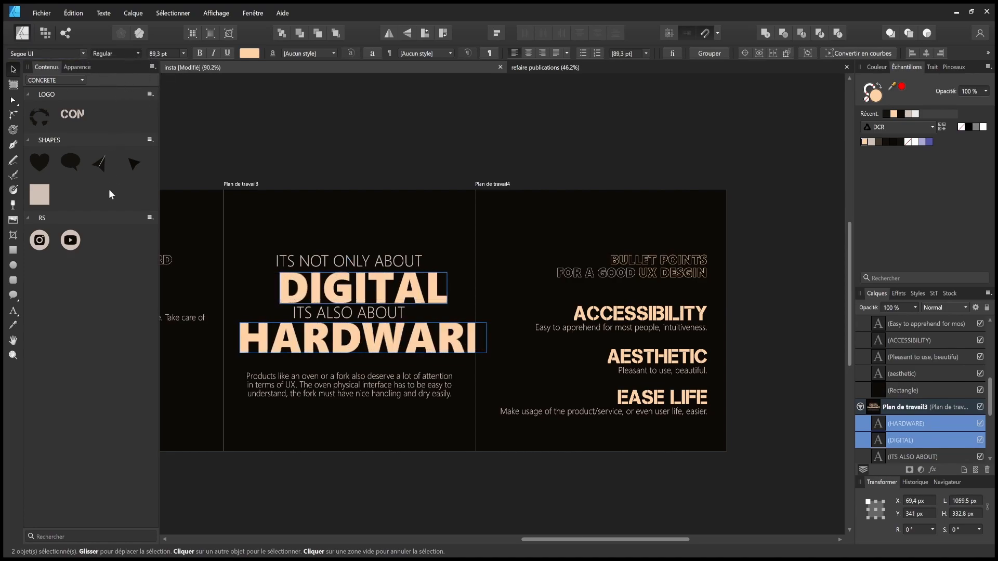
drag(425, 347, 412, 348)
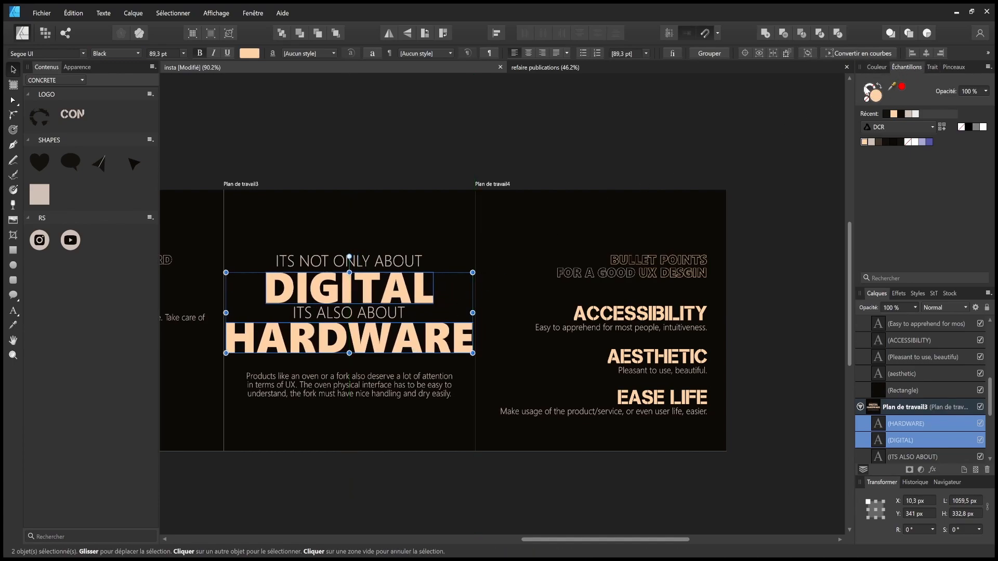
click(865, 99)
click(699, 112)
drag(409, 319, 666, 307)
drag(435, 304, 403, 289)
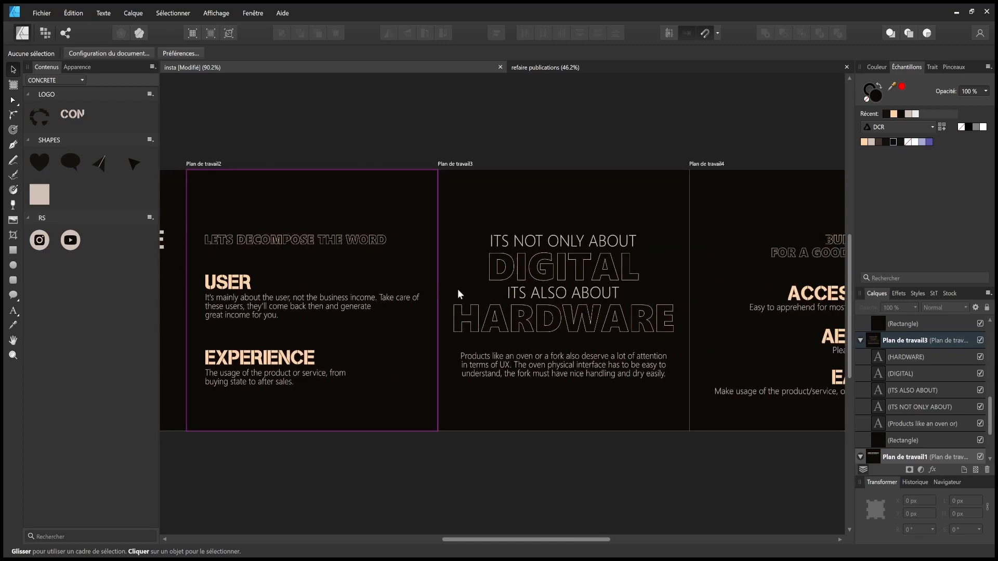
- Give ACCESSIBILITY, AESTHETIC and EASE LIFE on the fourth artboard a peach stroke and no fill
drag(635, 294, 508, 291)
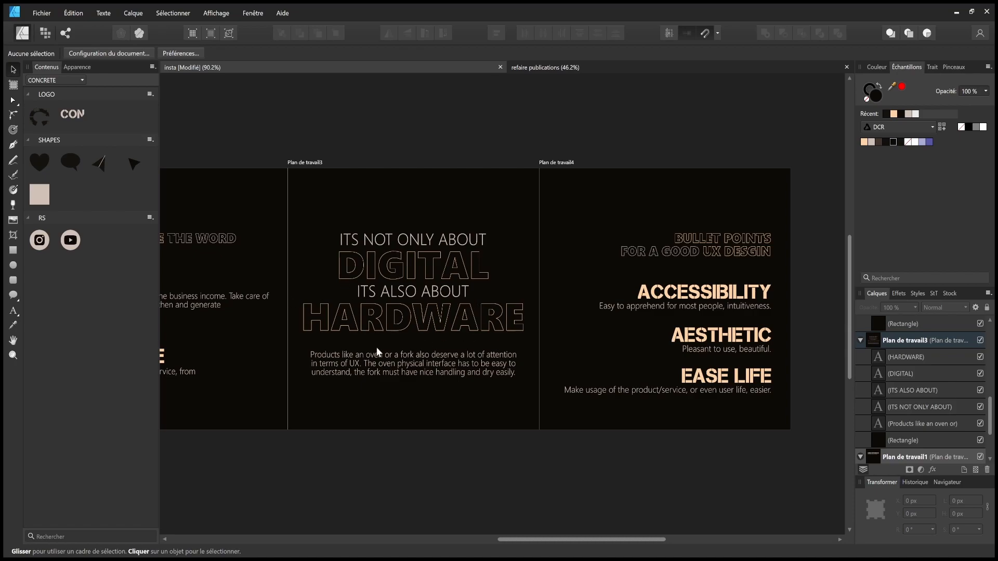
drag(388, 345, 311, 360)
click(469, 296)
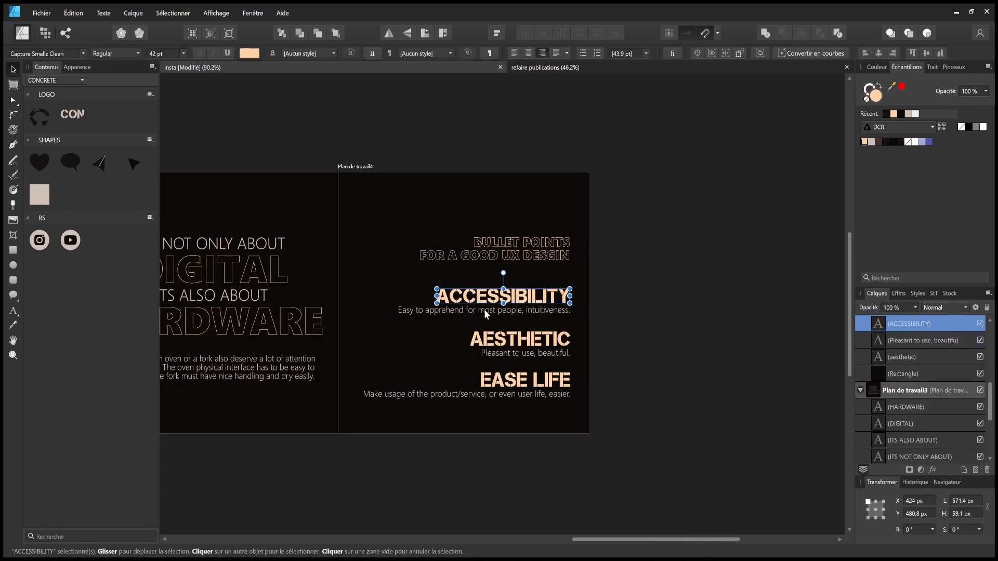
shift+click(520, 340)
shift+click(525, 387)
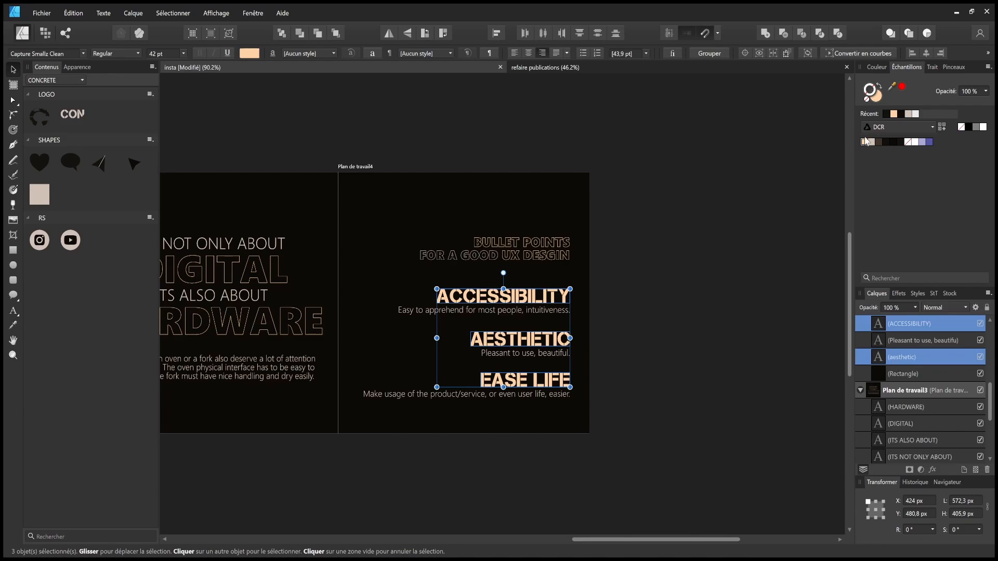
click(865, 143)
click(875, 98)
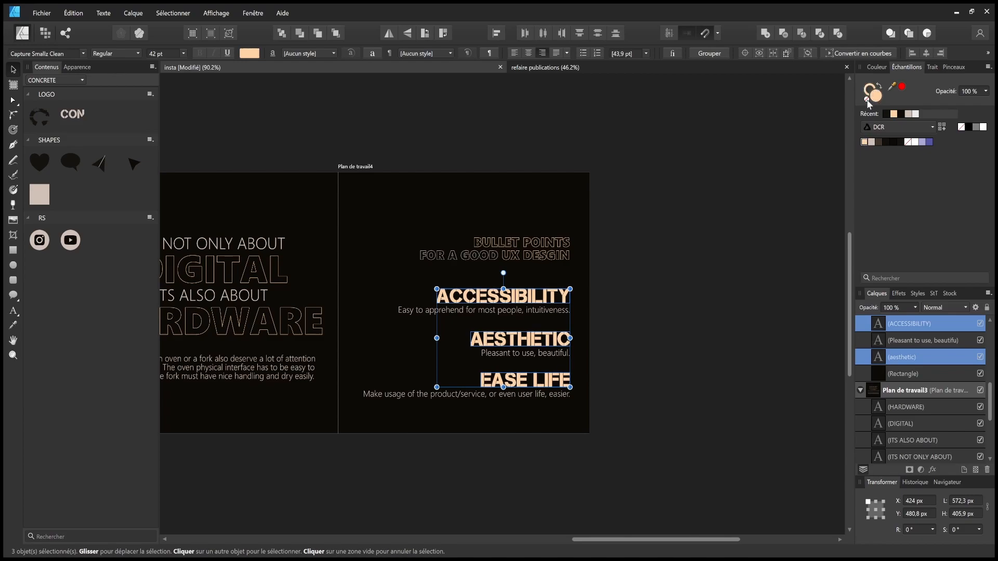
click(866, 99)
click(732, 128)
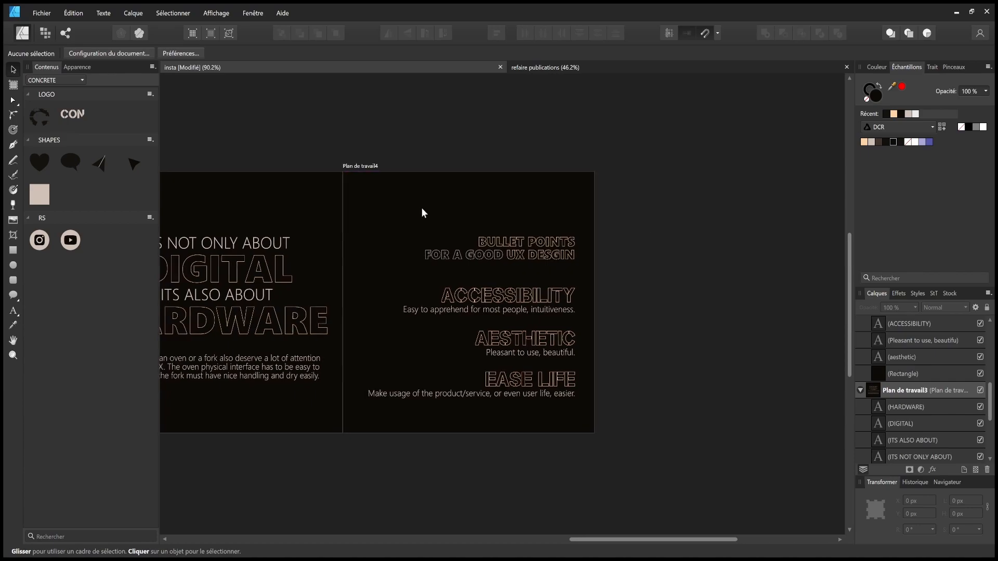
- Make the USER and EXPERIENCE headings peach outlines with no fill
drag(418, 208, 488, 211)
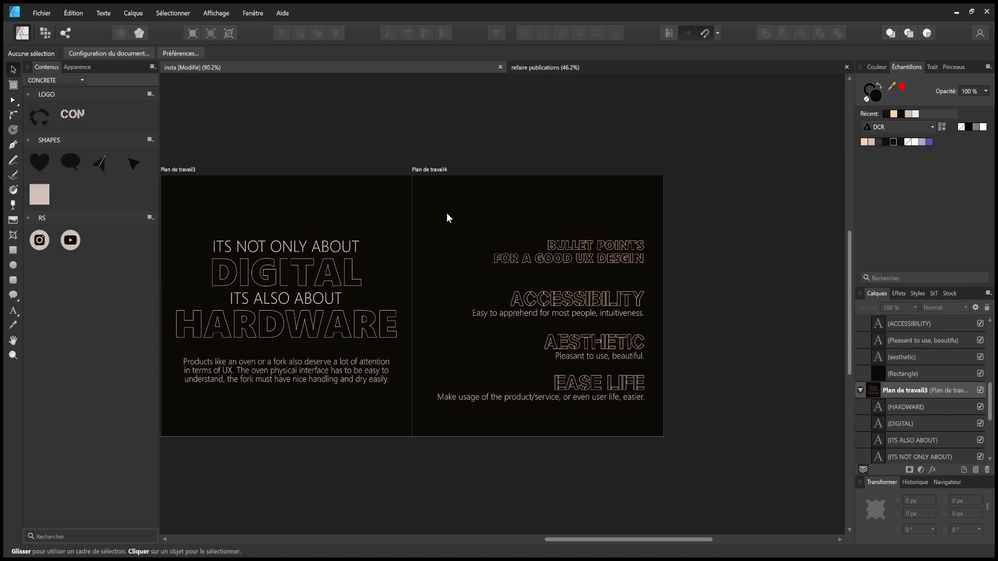
scroll(447, 213, left, 10)
click(455, 282)
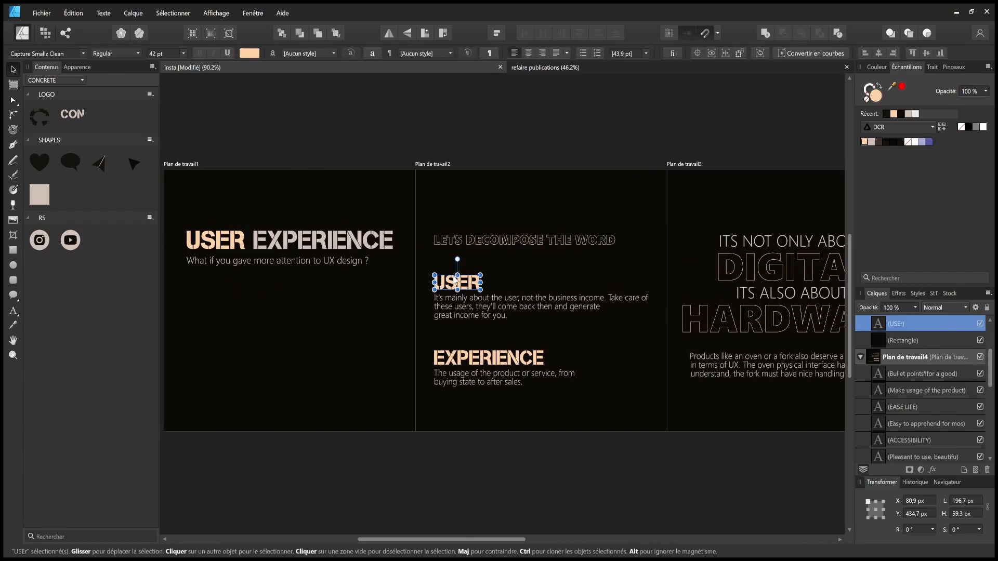
shift+click(487, 353)
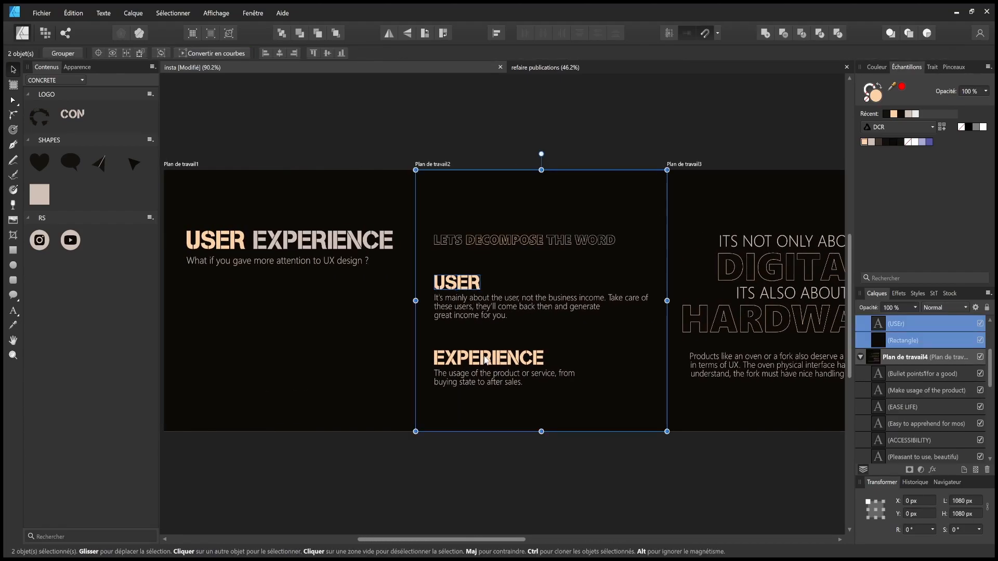
shift+click(531, 294)
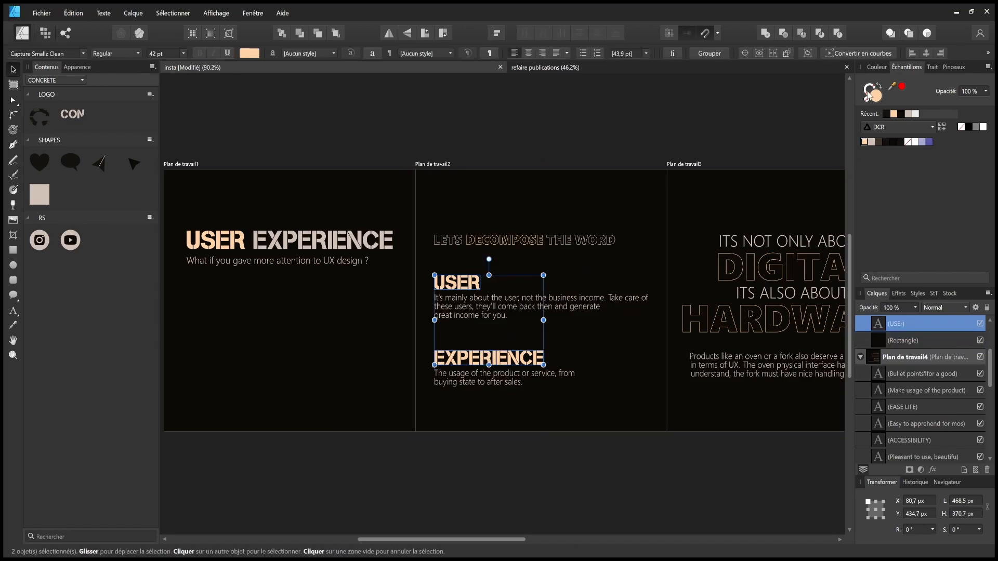
click(863, 142)
click(875, 98)
click(866, 99)
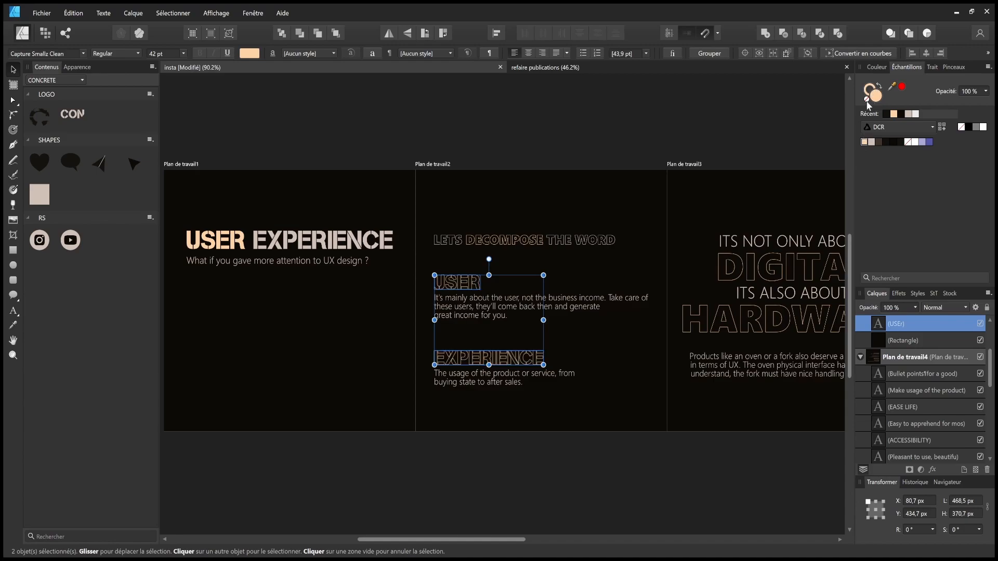
click(759, 105)
scroll(709, 123, right, 5)
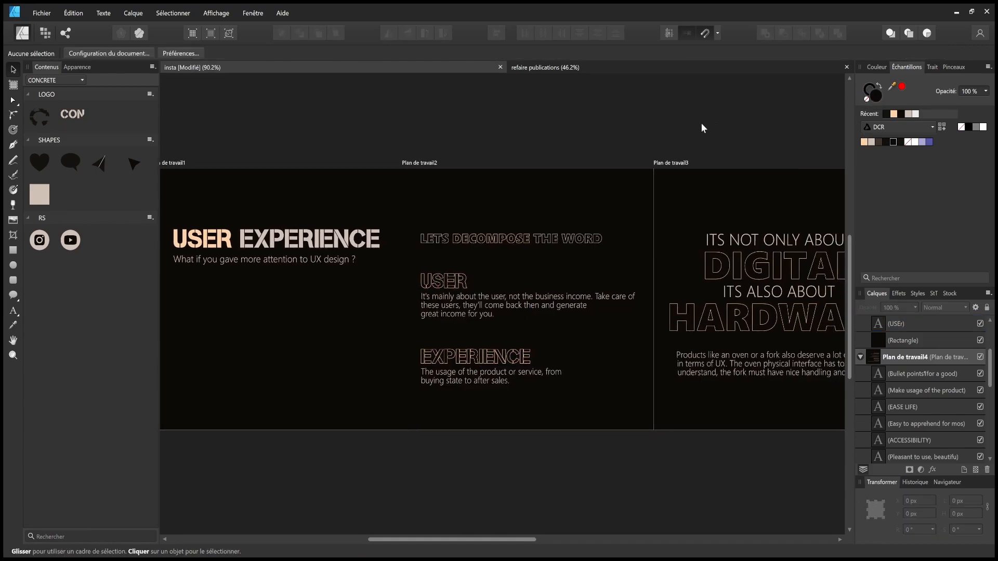
scroll(585, 165, down, 3)
scroll(585, 165, down, 1)
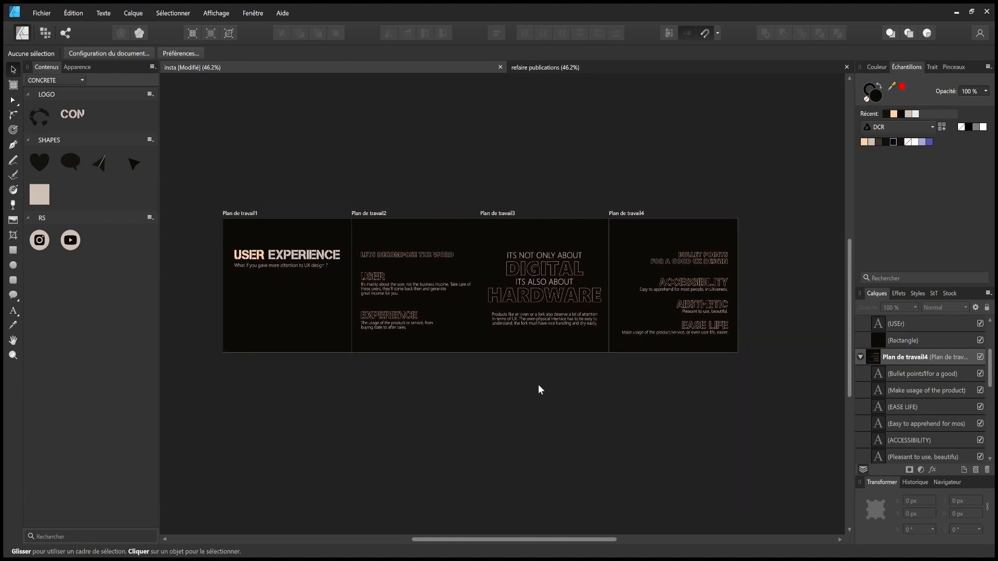
- Undo the outline changes until the headings are solid peach fills again
scroll(538, 389, down, 1)
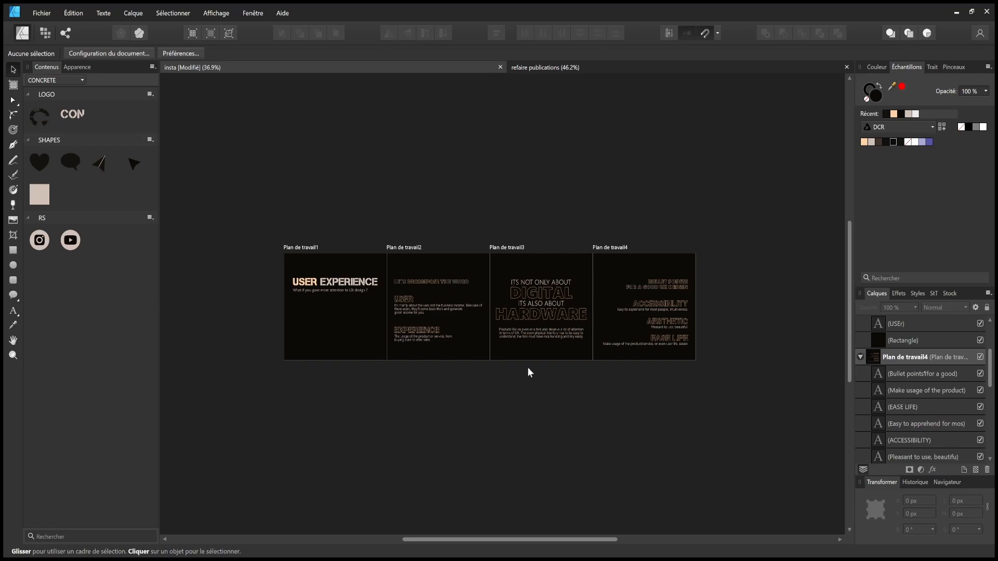
key(ctrl+z)
key(ctrl+z)
key(ctrl+z)
key(ctrl+z)
key(ctrl+z)
key(ctrl+z)
key(ctrl+z)
key(ctrl+z)
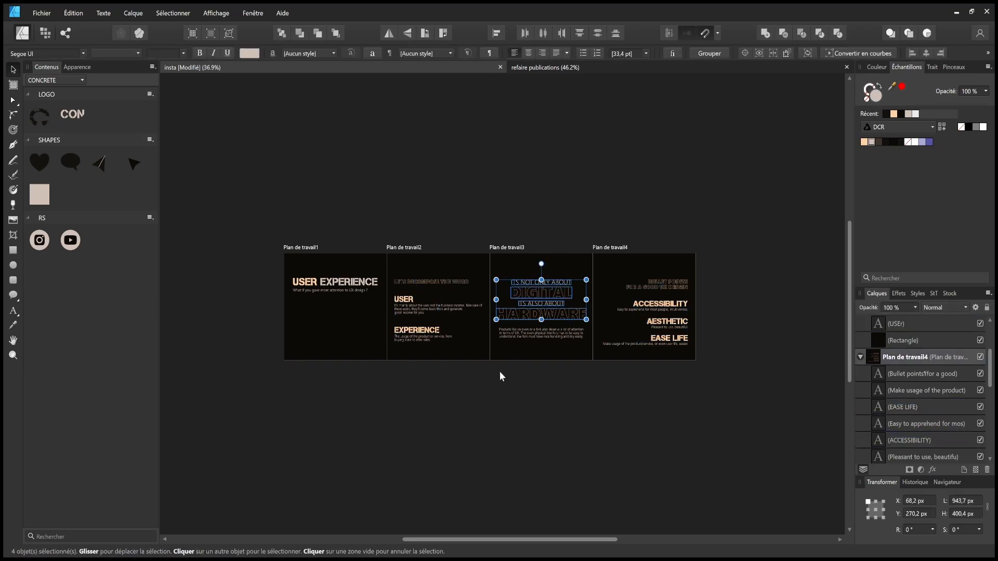
key(ctrl+z)
key(ctrl+z)
key(ctrl+z)
key(ctrl+z)
key(ctrl+z)
key(ctrl+z)
key(ctrl+z)
key(ctrl+z)
key(ctrl+z)
key(ctrl+z)
key(ctrl+z)
key(ctrl+z)
key(ctrl+z)
key(ctrl+z)
key(ctrl+z)
key(ctrl+z)
key(ctrl+z)
key(ctrl+z)
key(ctrl+z)
key(ctrl+z)
key(ctrl+z)
key(ctrl+z)
key(ctrl+z)
key(ctrl+z)
- Save the document and pan back toward the first artboards
key(ctrl+s)
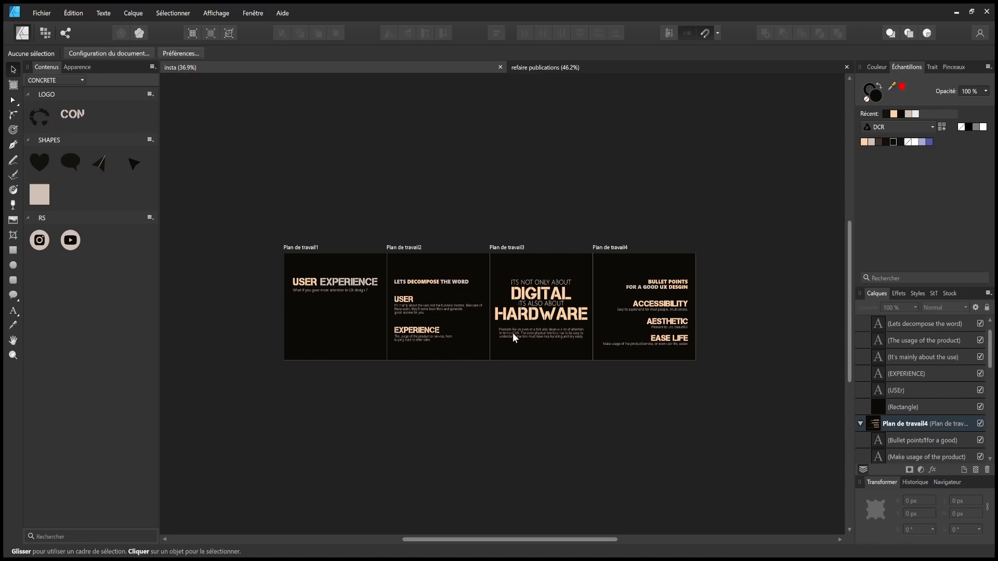
scroll(513, 334, up, 1)
drag(580, 346, 743, 354)
scroll(419, 344, up, 1)
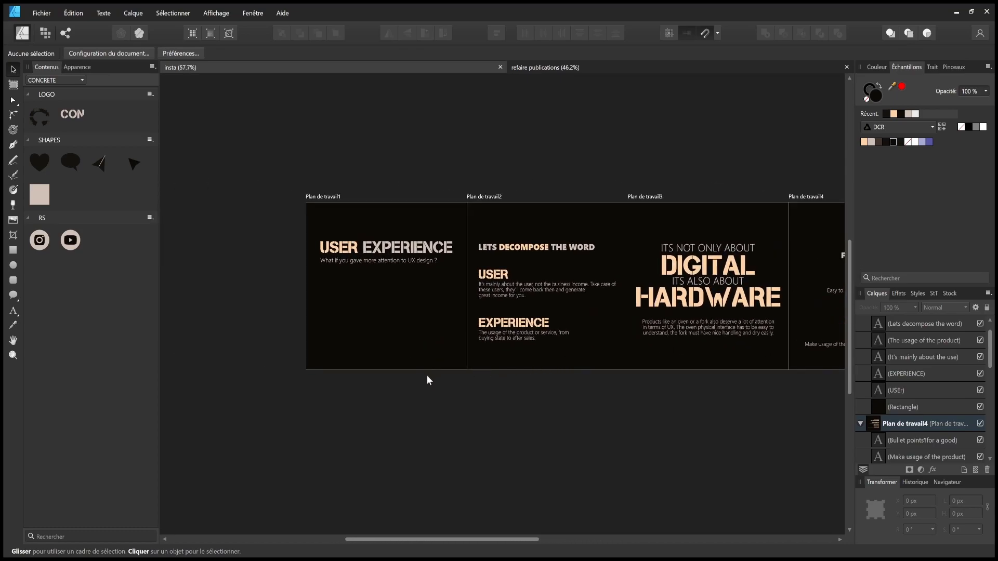
scroll(417, 336, up, 1)
drag(416, 334, 377, 330)
scroll(462, 333, up, 2)
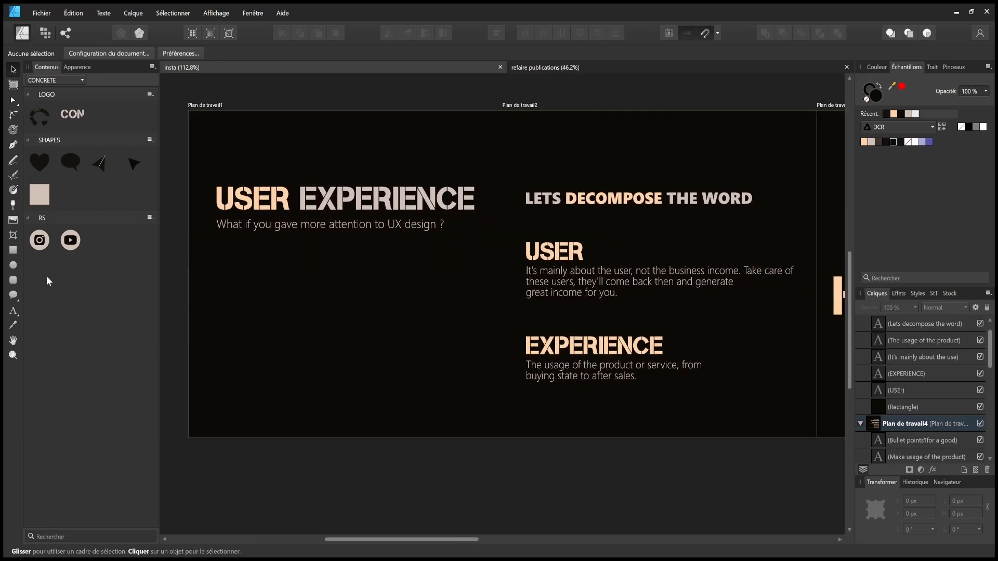
- Draw a large ellipse on the first artboard, tilt it about 12°, widen it and fill it peach
click(13, 266)
drag(175, 309, 530, 519)
click(13, 70)
drag(352, 280, 267, 402)
scroll(350, 363, down, 3)
drag(419, 450, 457, 459)
drag(344, 370, 262, 345)
mouse_move(385, 449)
mouse_down()
mouse_move(448, 458)
mouse_move(375, 435)
mouse_up()
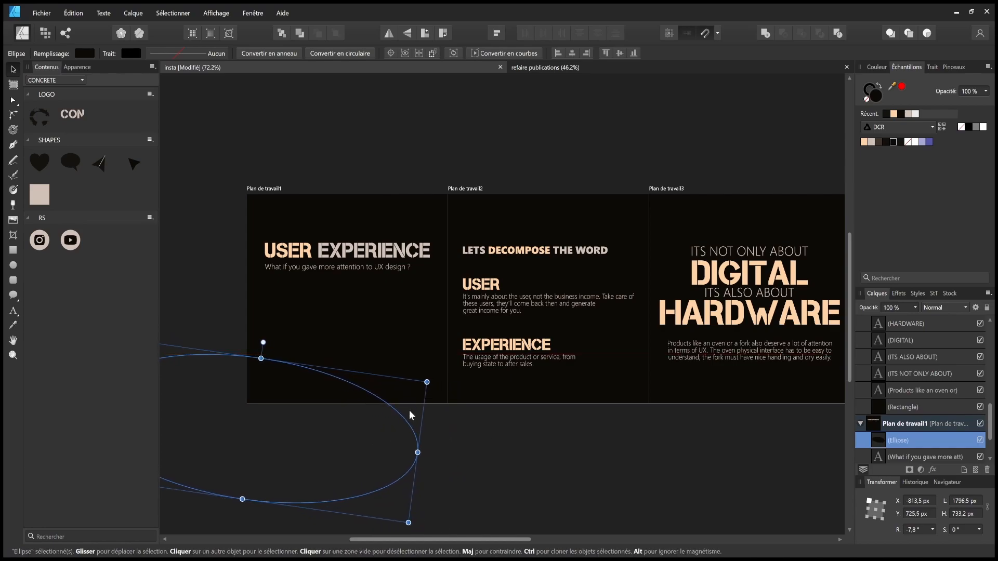
click(864, 141)
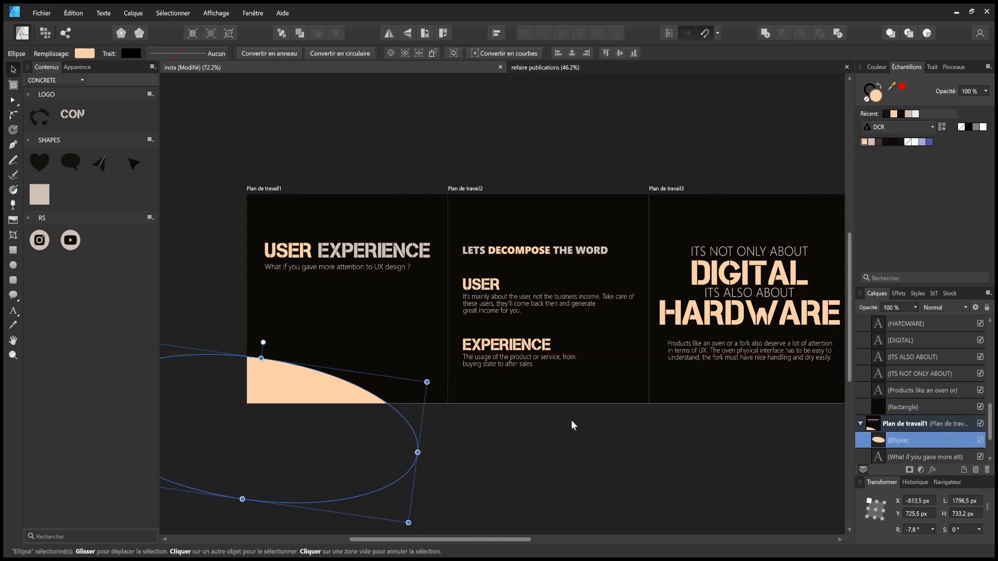
click(568, 420)
- Duplicate the peach ellipse as a black copy offset to the right, then save
scroll(230, 330, left, 2)
click(339, 385)
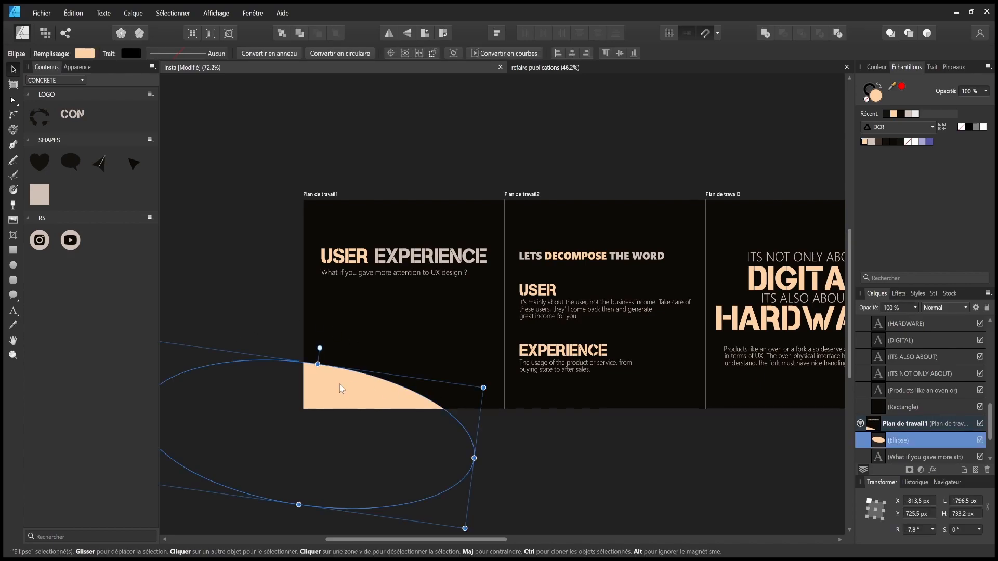
drag(340, 381, 401, 402)
click(887, 143)
click(684, 428)
click(655, 431)
click(458, 402)
click(613, 428)
drag(554, 198, 516, 225)
key(ctrl+s)
- Move the black ellipse above the artboards and paste another ellipse copy there
drag(430, 417, 461, 131)
click(461, 107)
click(432, 239)
click(650, 258)
key(ctrl+v)
drag(615, 445, 457, 157)
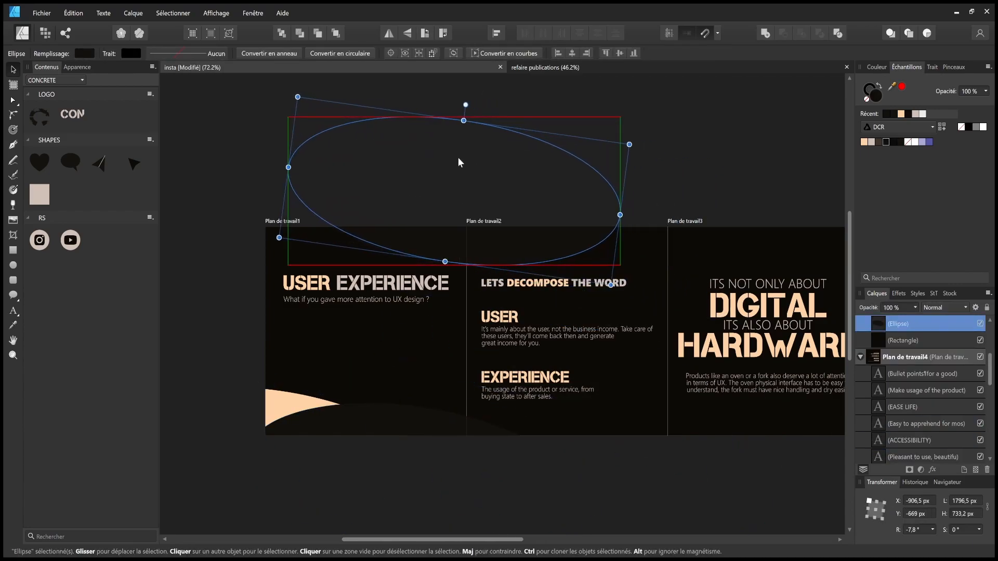
click(735, 177)
mouse_move(632, 441)
mouse_down()
mouse_move(523, 438)
mouse_move(539, 420)
mouse_move(498, 407)
mouse_up()
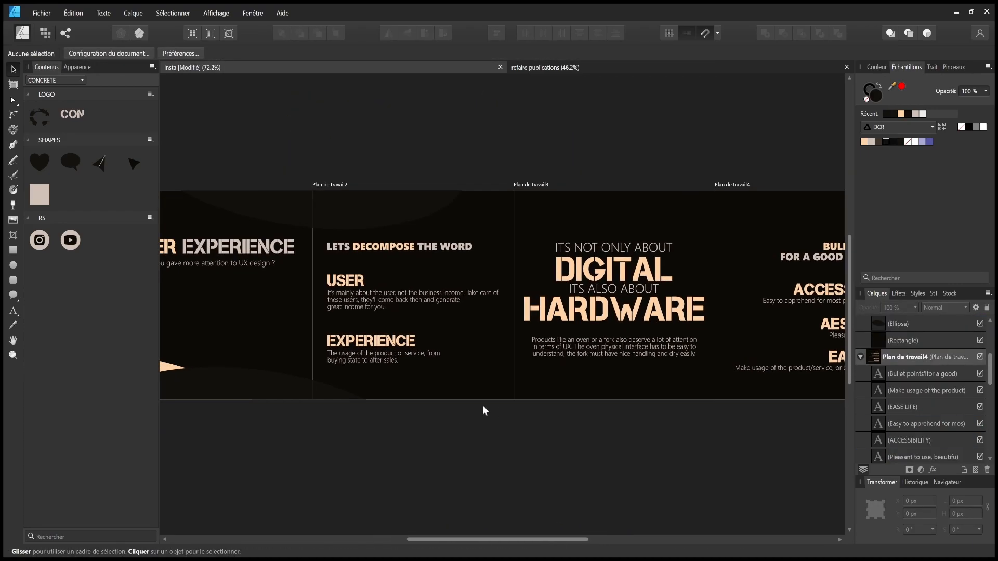
- Draw a peach ellipse at the second artboard's top, stacked just above its background rectangle
click(13, 265)
drag(300, 156, 477, 220)
key(v)
drag(405, 188, 418, 197)
click(863, 141)
drag(875, 324, 871, 382)
click(675, 161)
- Widen the peach ellipse slightly, rotate it about 6° and shift it left
drag(504, 249, 553, 299)
scroll(531, 263, up, 2)
click(528, 256)
drag(544, 237, 551, 237)
drag(410, 171, 402, 171)
drag(513, 251, 472, 255)
click(614, 194)
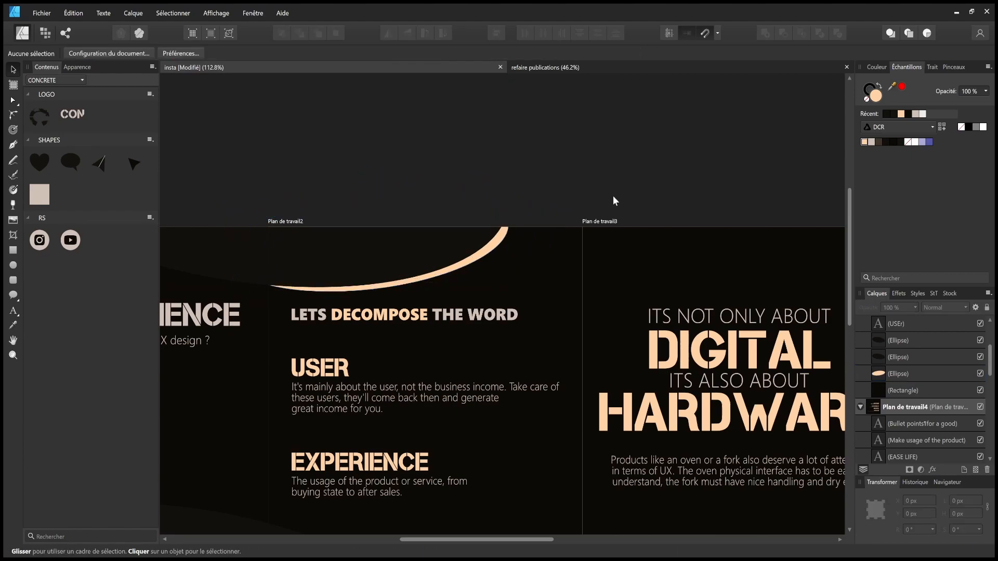
scroll(521, 199, down, 2)
drag(588, 426, 492, 423)
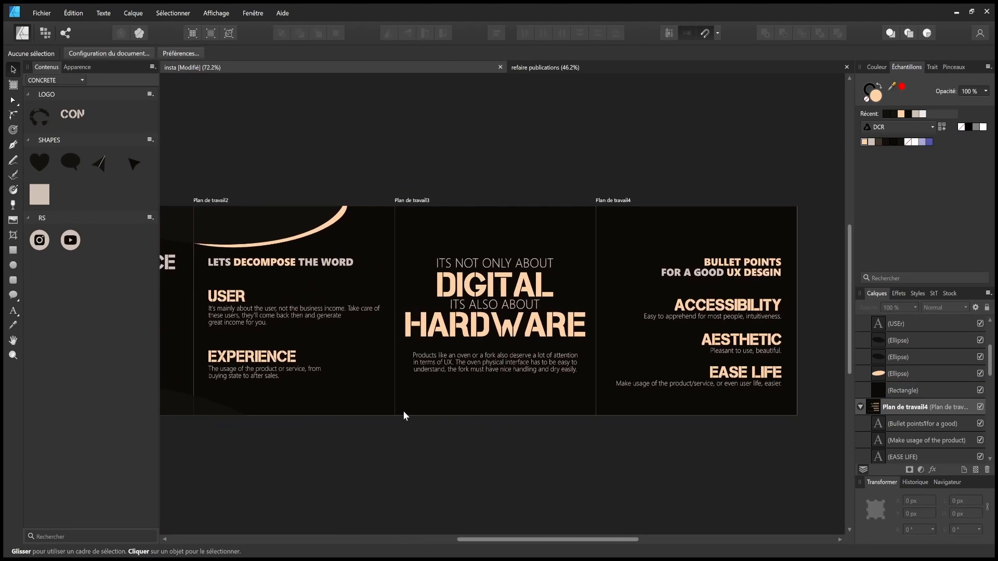
- Copy the second artboard's ellipse into the fourth artboard and position it beneath EASE LIFE
drag(705, 279, 529, 280)
drag(270, 255, 683, 257)
drag(790, 332, 317, 329)
scroll(428, 419, down, 3)
drag(340, 422, 533, 408)
scroll(598, 378, up, 2)
click(448, 280)
key(ctrl+c)
click(753, 285)
key(ctrl+v)
drag(764, 223, 383, 225)
drag(379, 263, 472, 289)
drag(556, 376, 707, 356)
click(707, 357)
- Snap the fourth artboard's six bullet texts to the centre and shift the BULLET POINTS heading left
drag(725, 319, 523, 416)
drag(622, 338, 620, 331)
click(689, 330)
scroll(688, 331, up, 4)
drag(765, 303, 289, 511)
drag(594, 329, 588, 330)
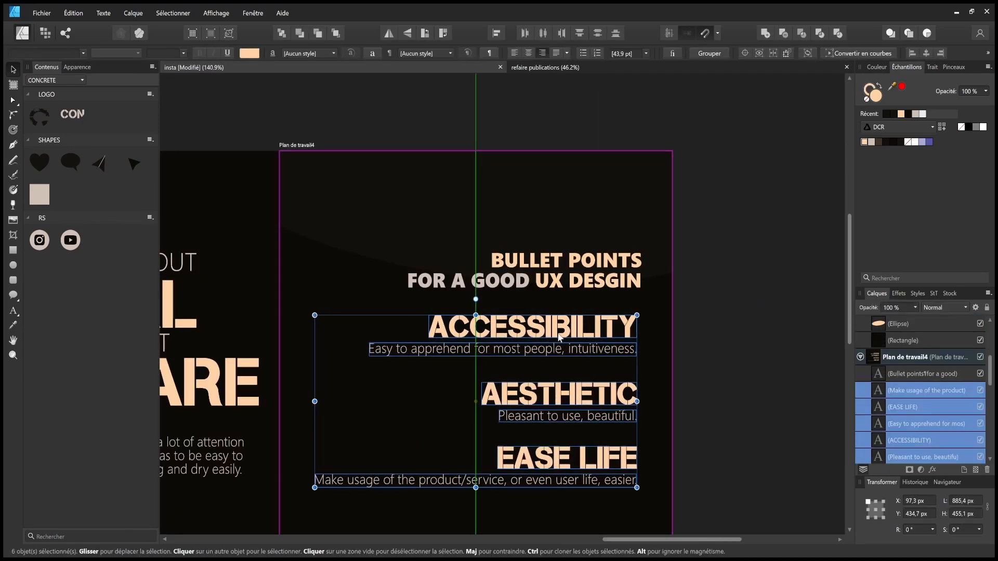
drag(619, 268, 614, 269)
click(737, 296)
- Paste an ellipse copy into the third artboard and move it right into place
scroll(737, 294, down, 4)
click(676, 258)
key(ctrl+c)
click(462, 249)
key(ctrl+v)
drag(530, 254, 690, 251)
click(635, 457)
scroll(642, 442, right, 3)
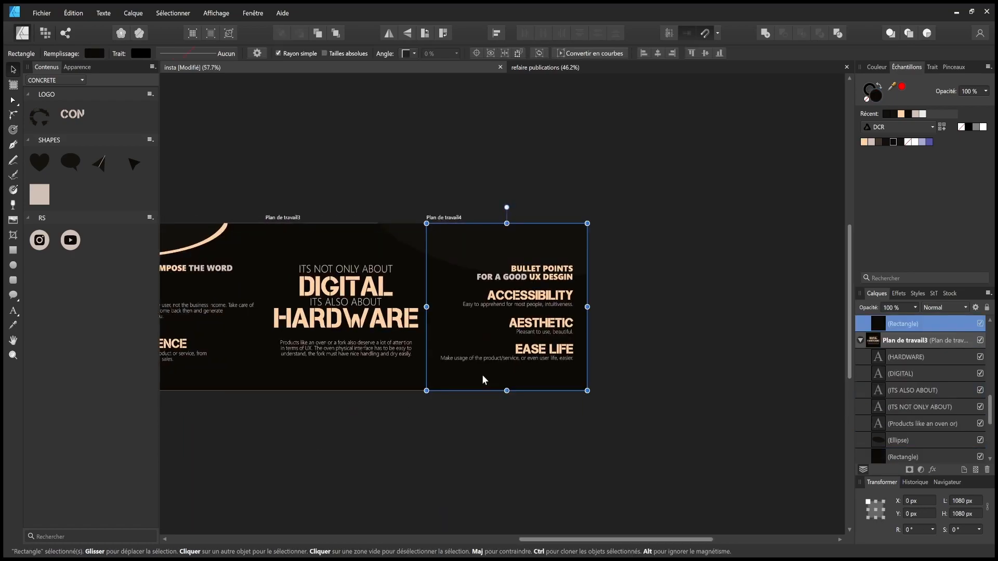
click(740, 418)
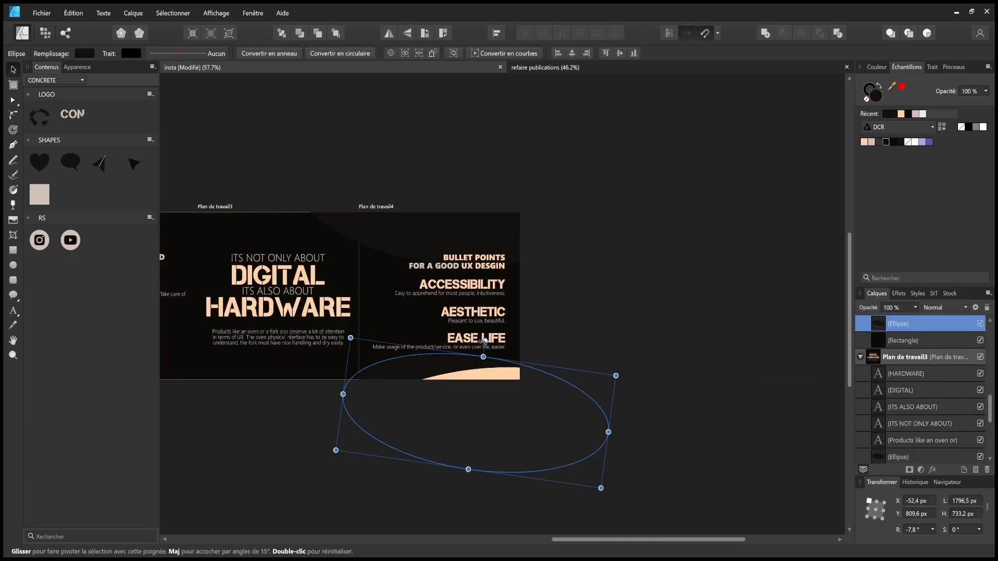
- Rotate the ellipse counter-clockwise and zoom out toward all four artboards
drag(484, 341, 454, 344)
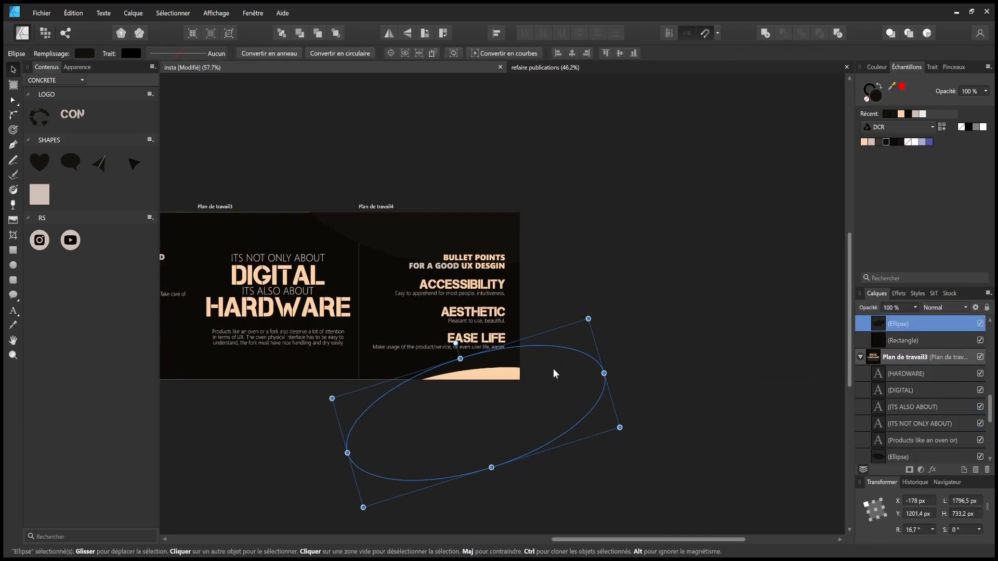
click(689, 396)
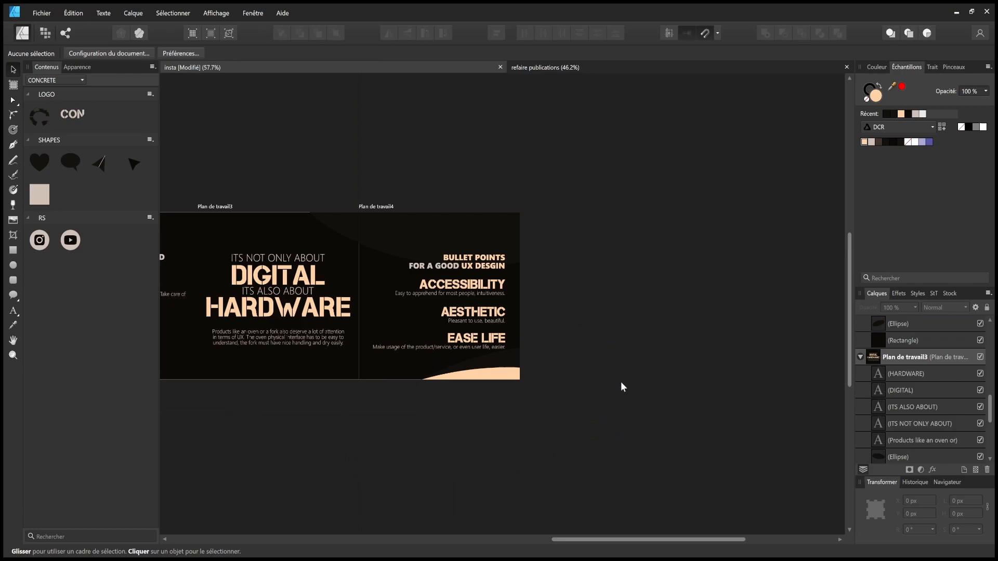
drag(218, 419, 433, 419)
scroll(432, 419, down, 2)
drag(272, 520, 460, 497)
- Save the carousel document and centre all four artboards in view
key(ctrl+s)
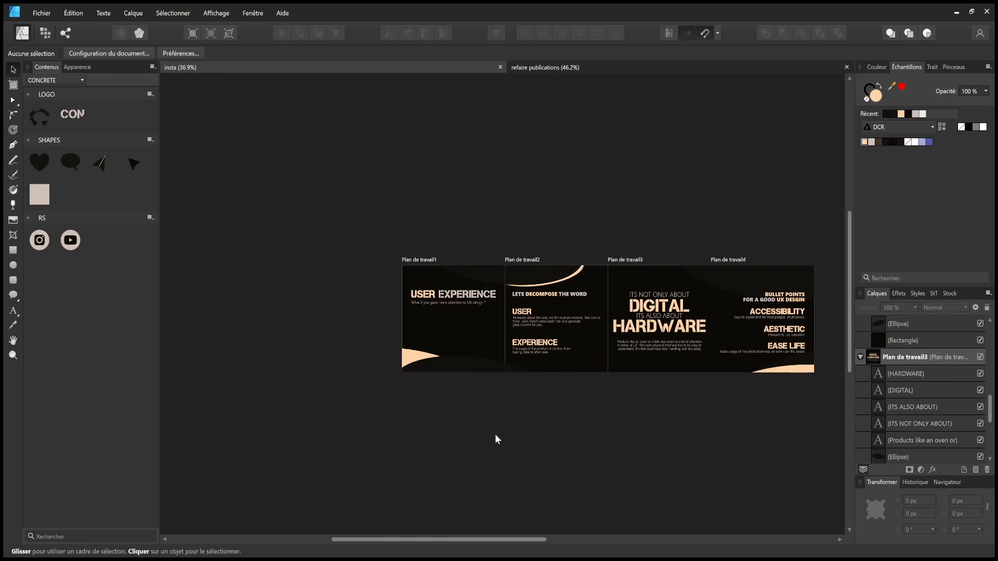
scroll(394, 428, right, 4)
scroll(479, 423, right, 2)
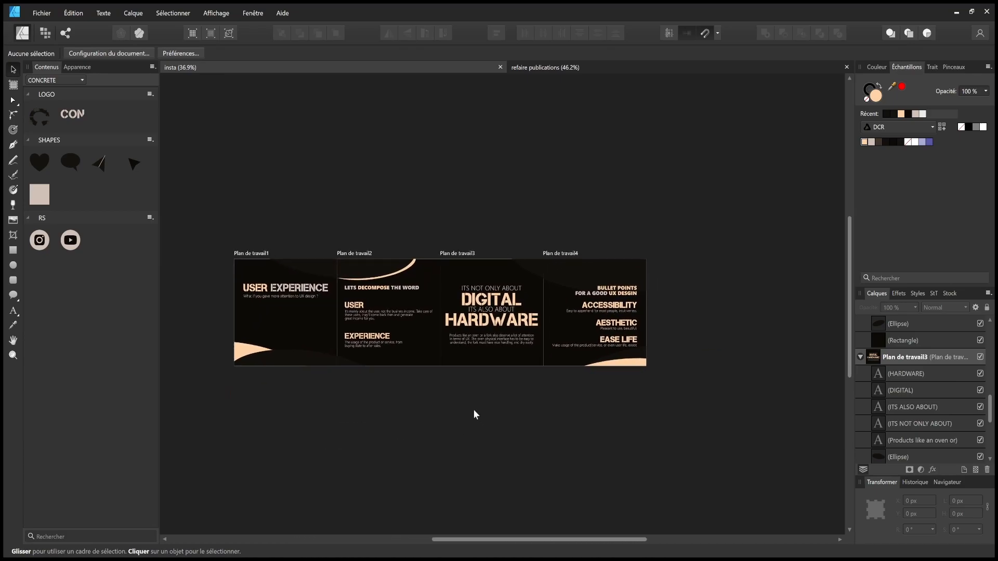
drag(507, 385, 469, 396)
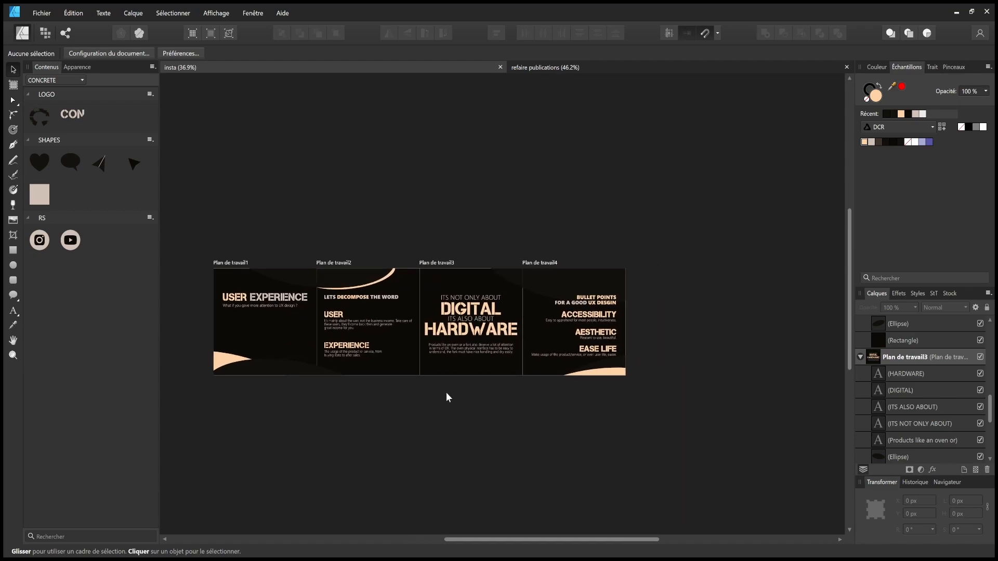
drag(491, 417, 535, 427)
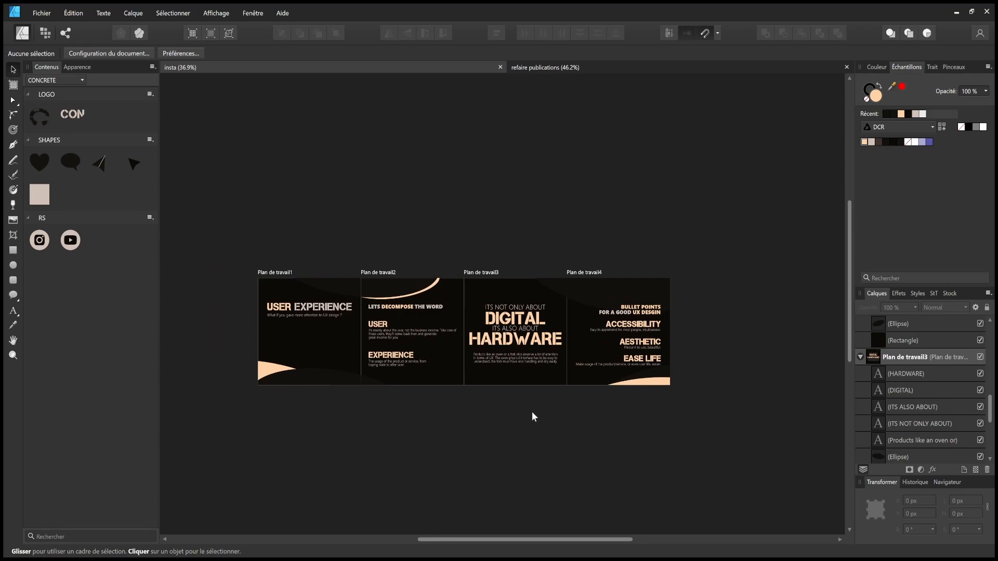
drag(531, 412, 526, 410)
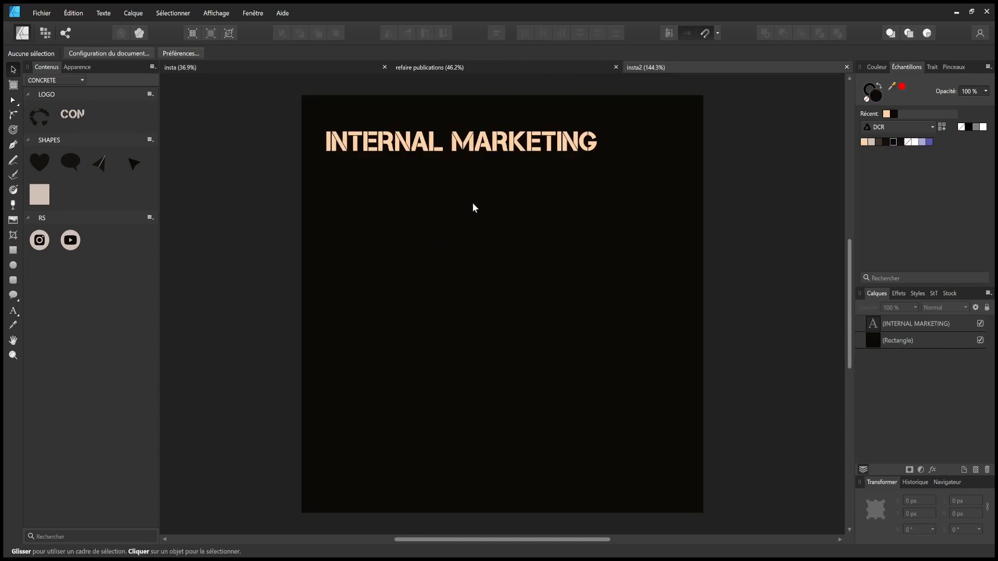
- Turn the INTERNAL MARKETING page into a 1080×1080 artboard
scroll(482, 186, right, 3)
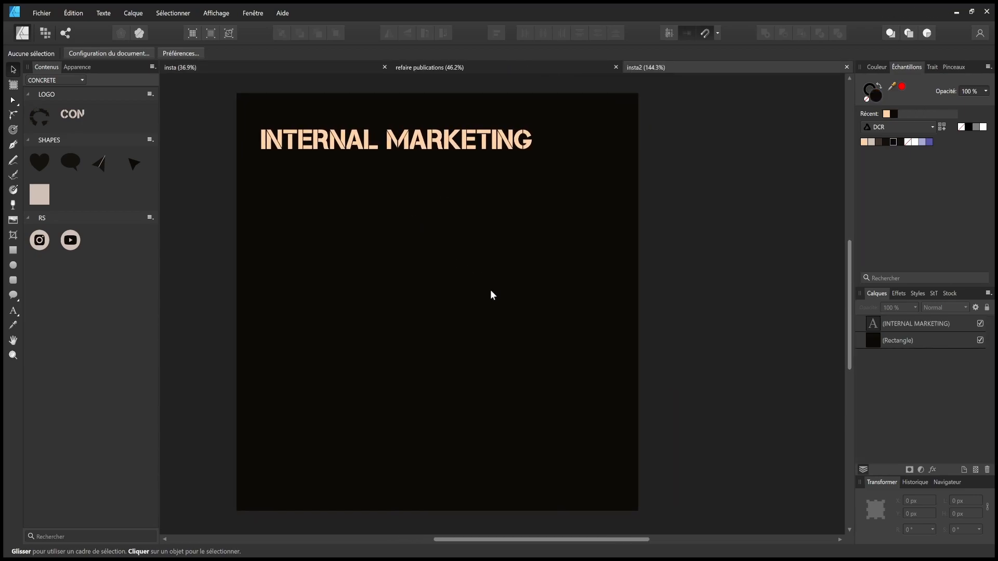
scroll(490, 295, down, 3)
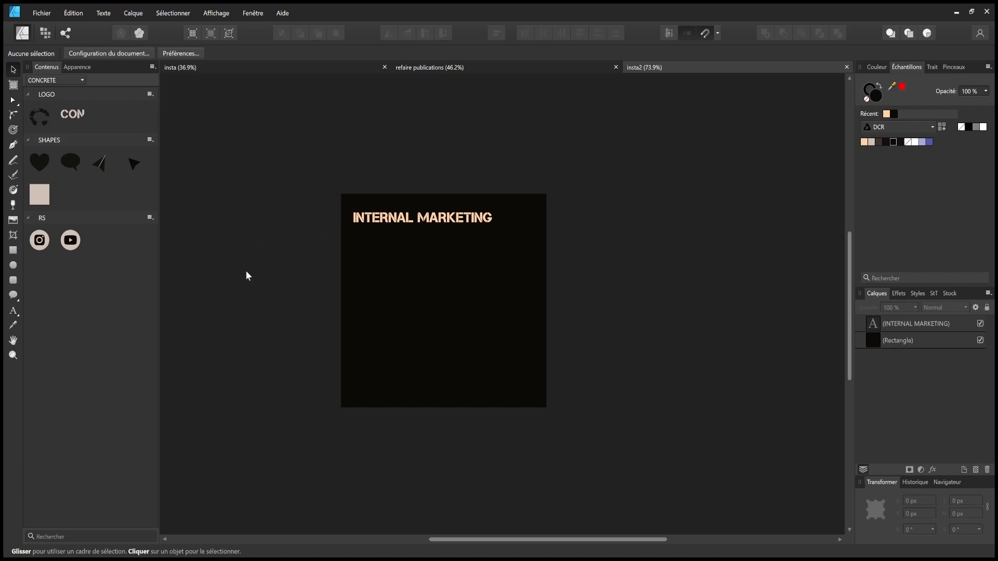
click(16, 89)
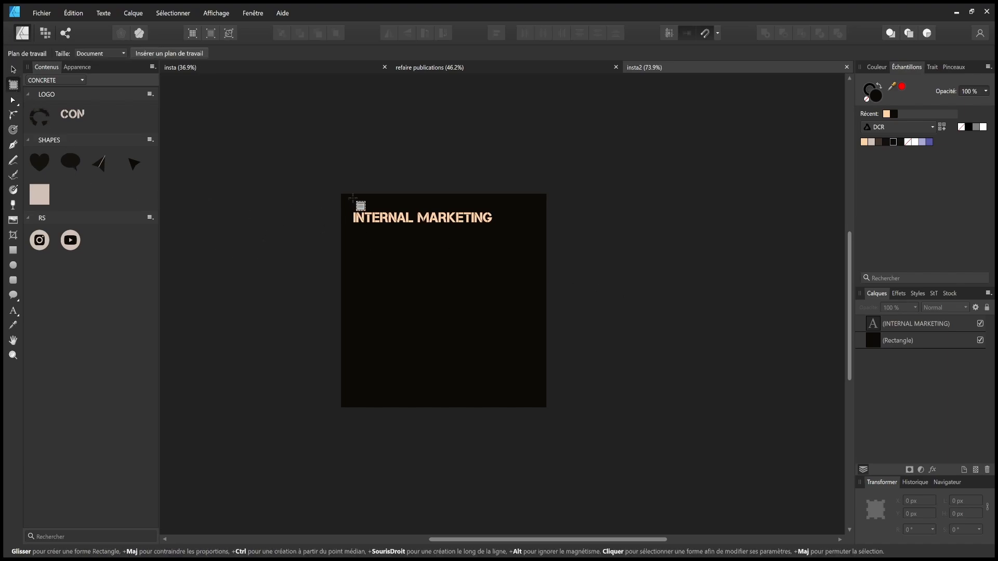
drag(345, 193, 547, 407)
scroll(615, 332, right, 3)
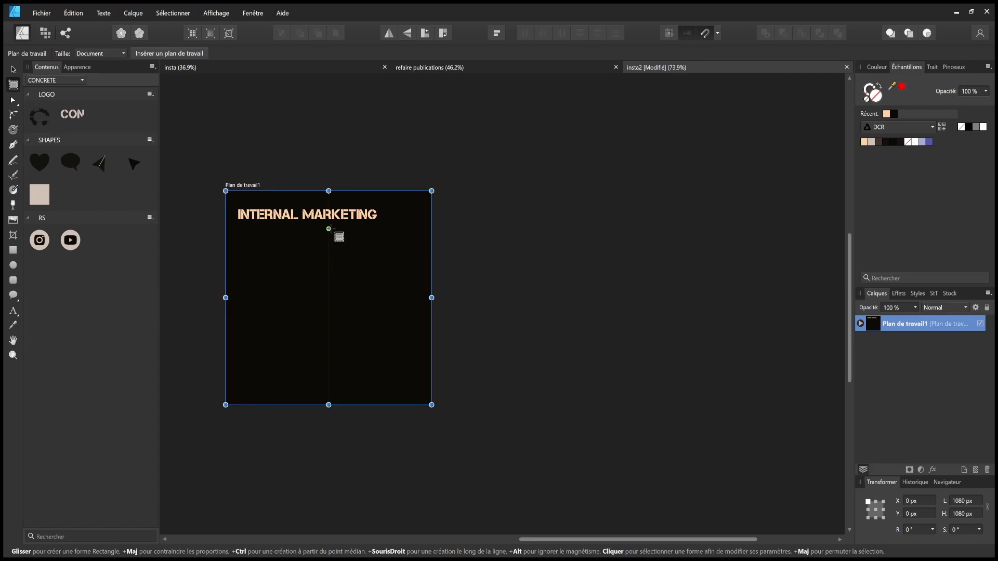
click(525, 218)
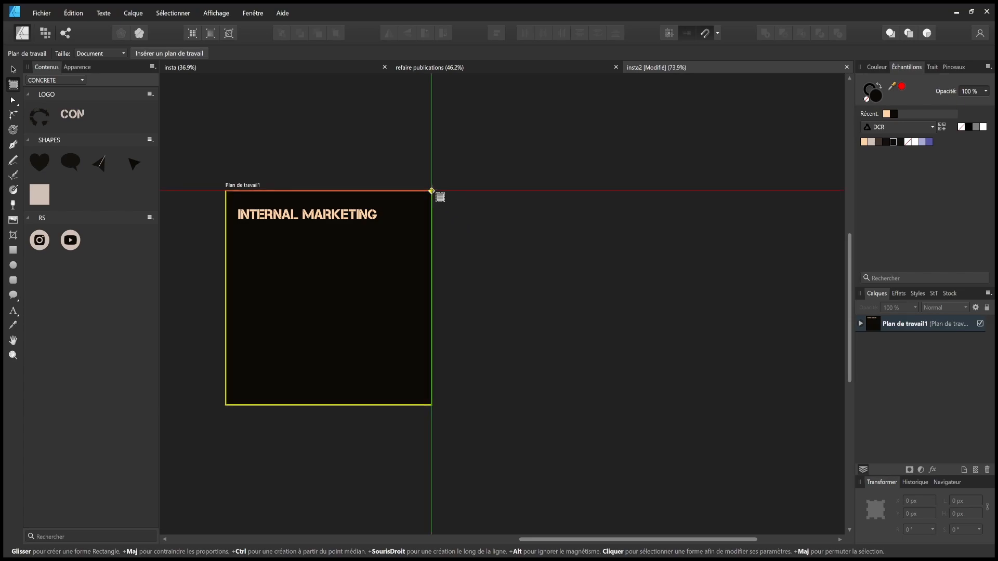
- Add a second blank 1080×1080 artboard to the right of the first
drag(431, 190, 629, 413)
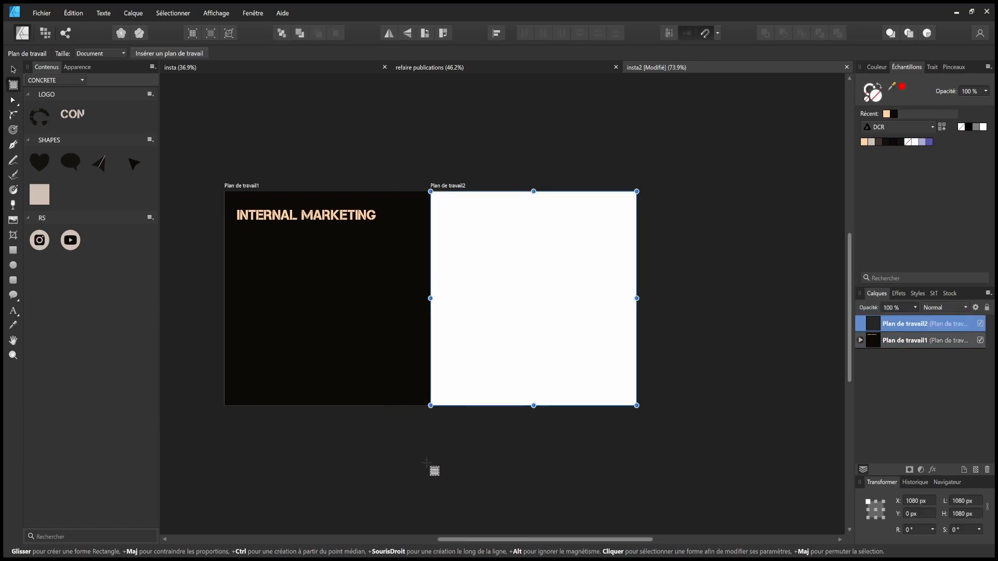
click(13, 71)
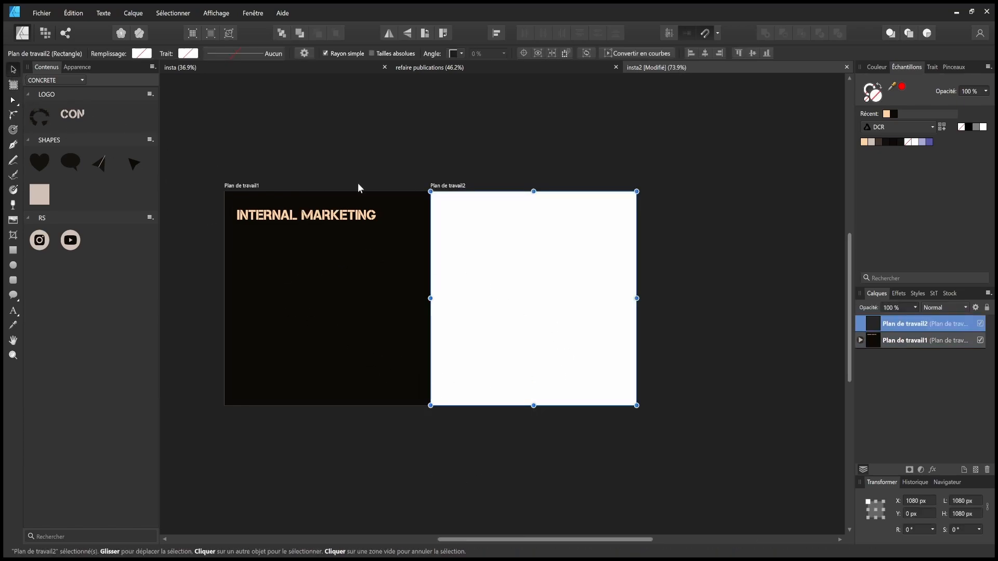
click(488, 158)
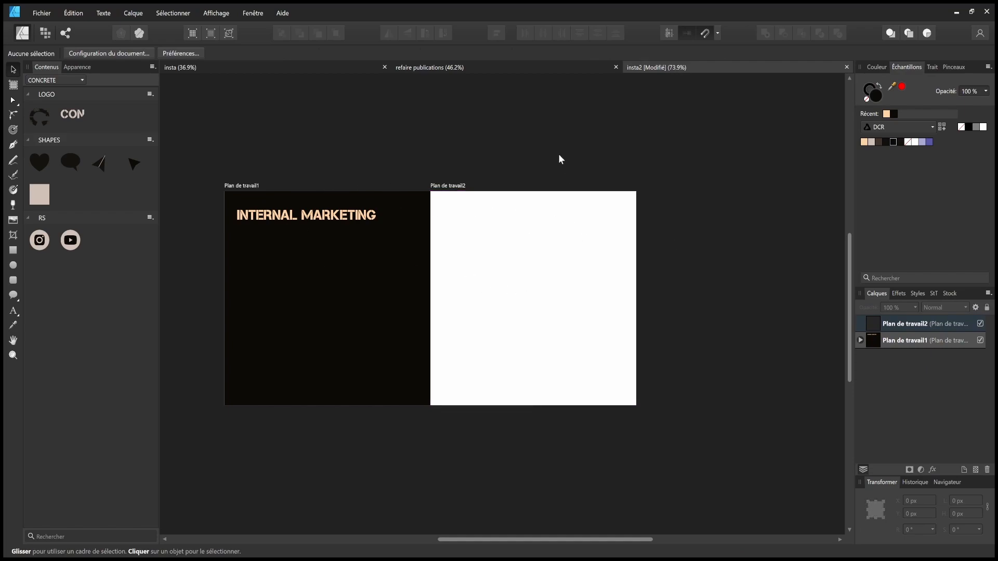
- Copy the first artboard's black background rectangle into the second artboard
key(ctrl+s)
drag(557, 157, 569, 187)
click(376, 291)
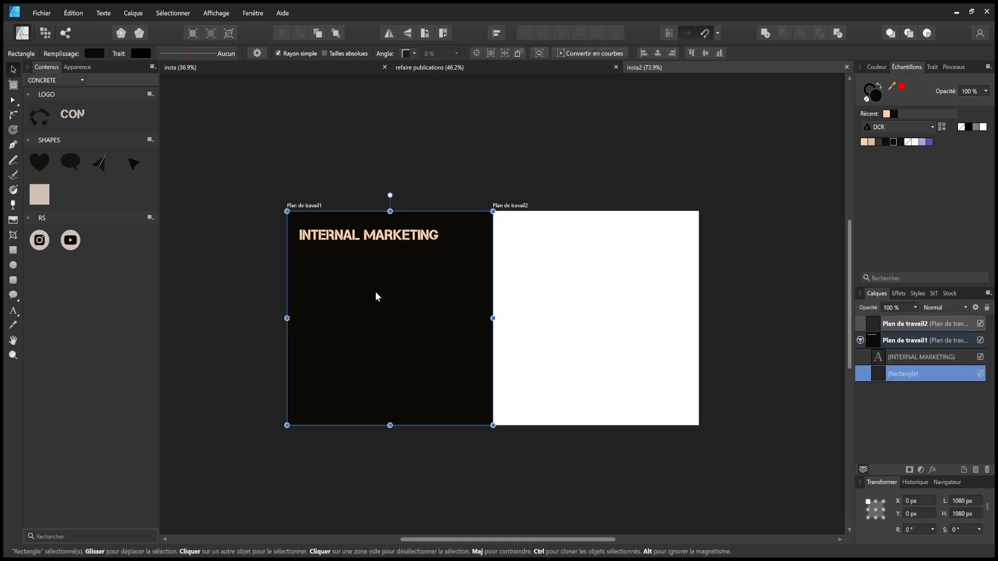
key(ctrl+c)
click(616, 306)
key(ctrl+v)
drag(767, 305, 737, 300)
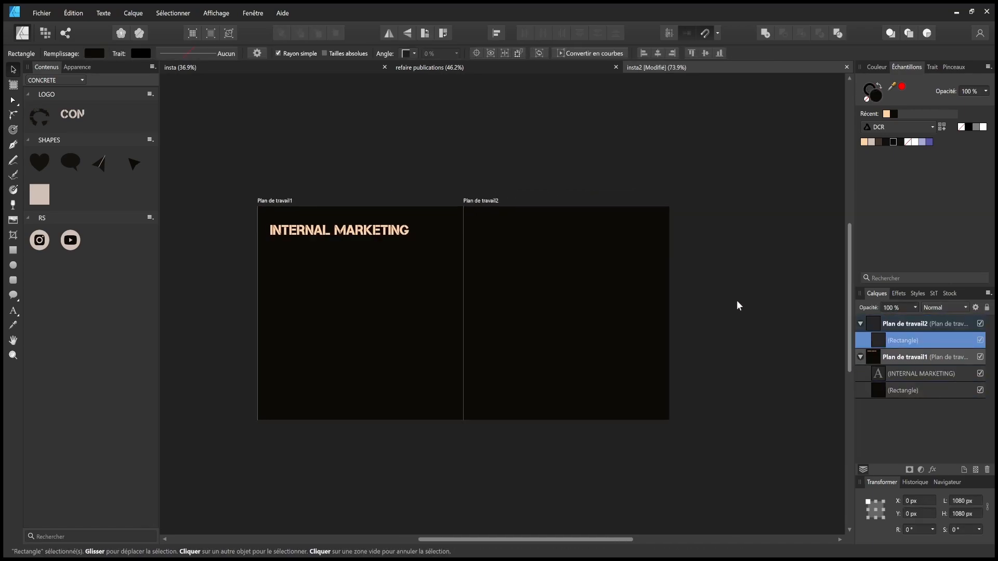
click(736, 300)
- Duplicate the second artboard and snap the copy right beside it
click(523, 198)
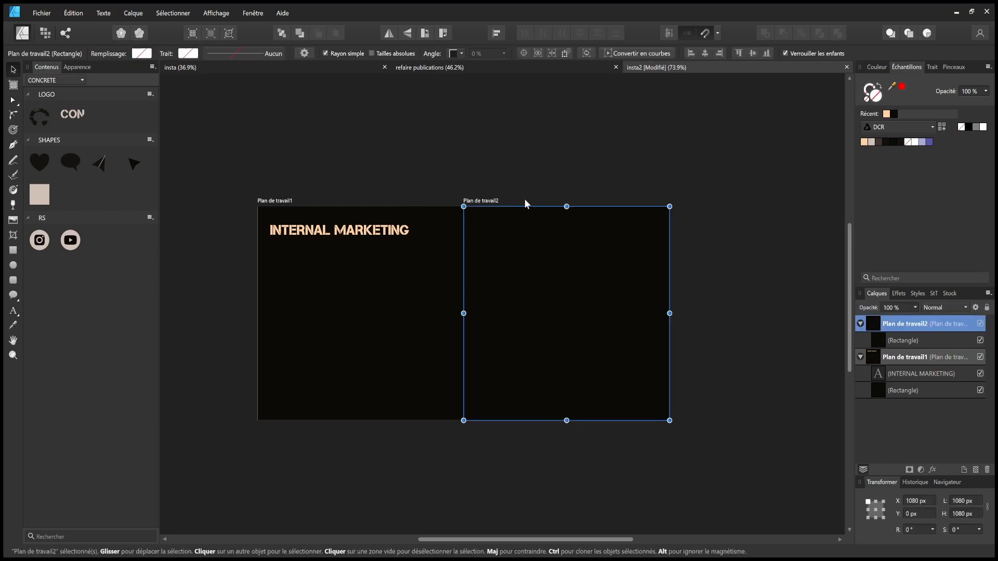
key(ctrl+c)
click(713, 219)
key(ctrl+v)
drag(724, 198, 523, 194)
drag(291, 197, 493, 192)
click(511, 173)
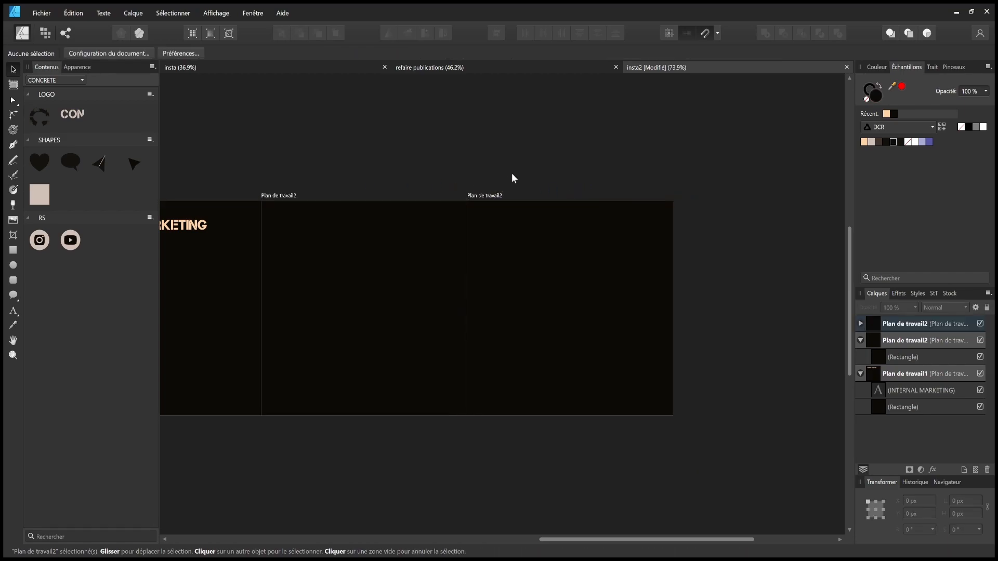
- Review the row of four dark artboards and save the document
scroll(619, 257, down, 1)
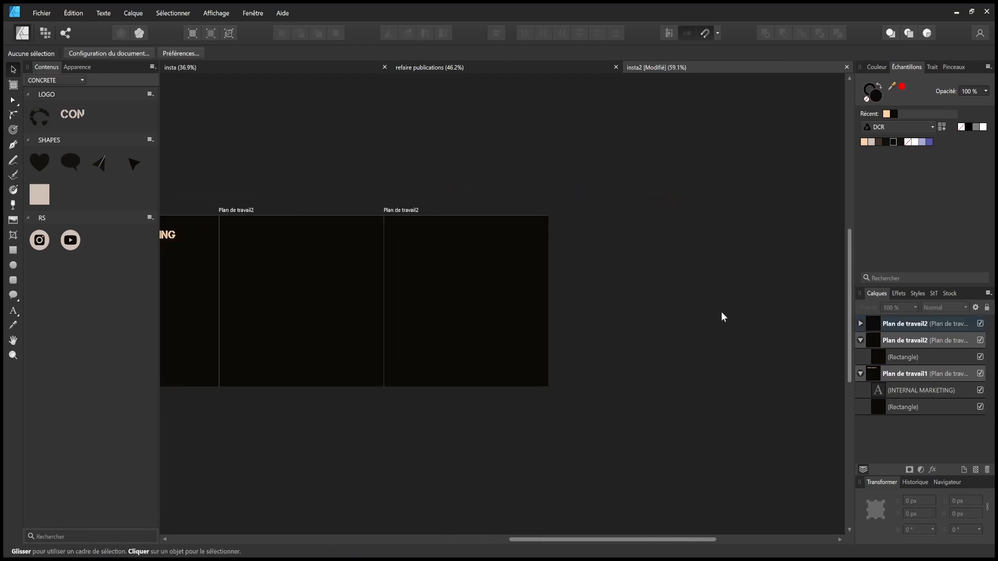
click(410, 209)
click(337, 180)
mouse_move(337, 180)
mouse_down()
mouse_move(622, 184)
mouse_move(414, 192)
mouse_move(445, 210)
mouse_move(628, 214)
mouse_move(614, 209)
mouse_up()
click(446, 211)
click(500, 422)
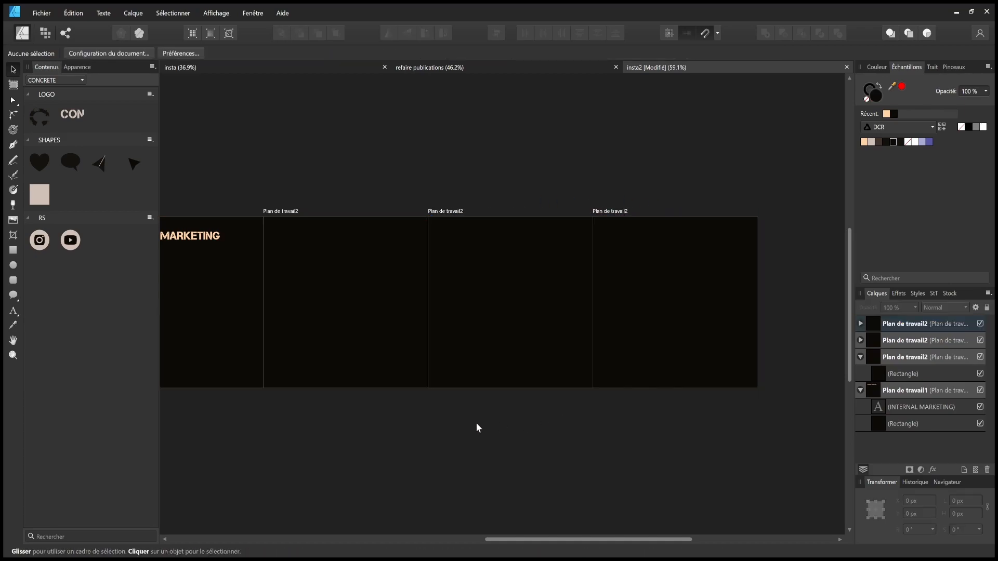
drag(388, 428, 503, 444)
key(ctrl+s)
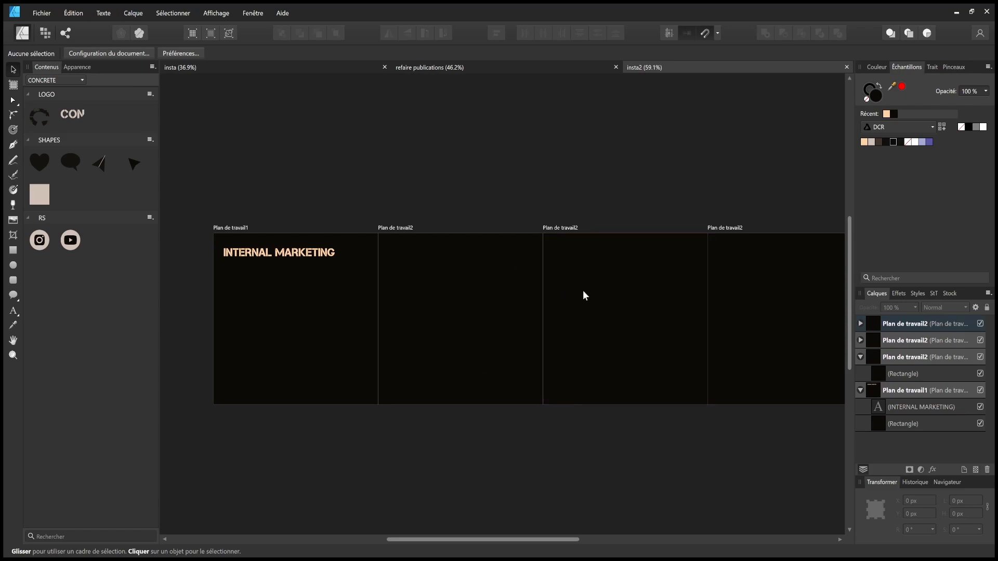
- Nudge the INTERNAL MARKETING title slightly down and to the right
scroll(476, 291, up, 5)
scroll(447, 308, up, 1)
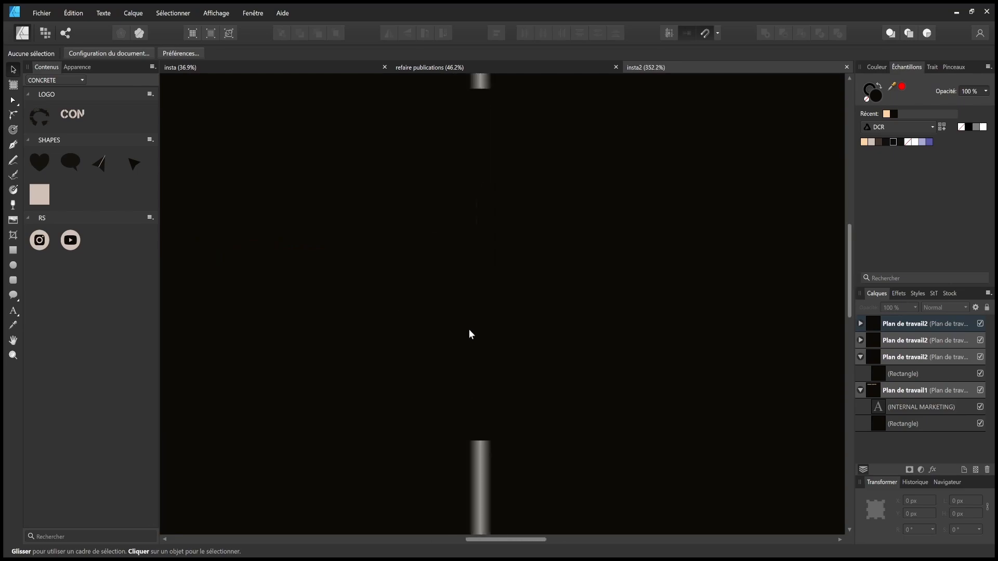
scroll(468, 331, down, 5)
scroll(582, 338, left, 4)
scroll(503, 332, up, 2)
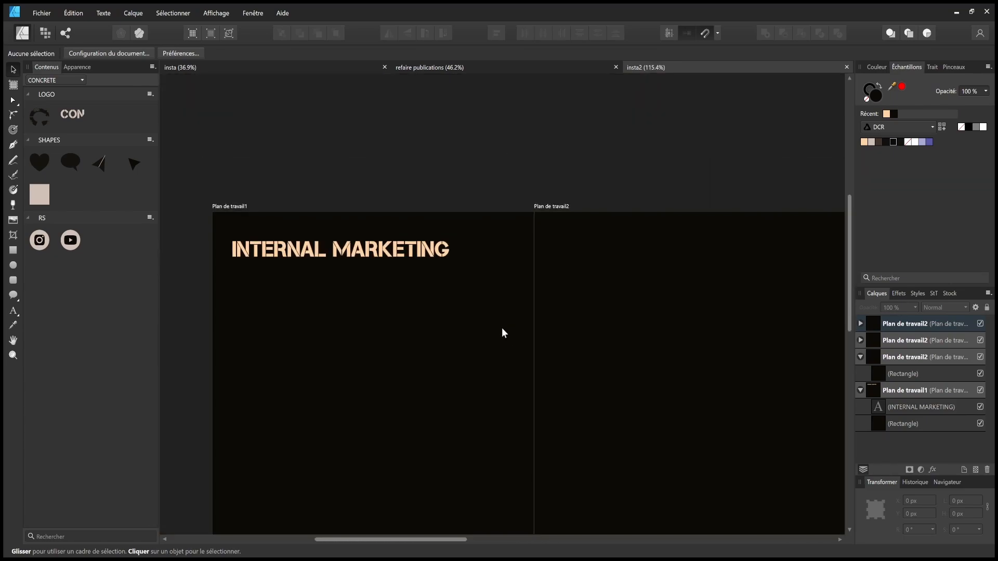
scroll(421, 318, down, 1)
scroll(552, 274, left, 3)
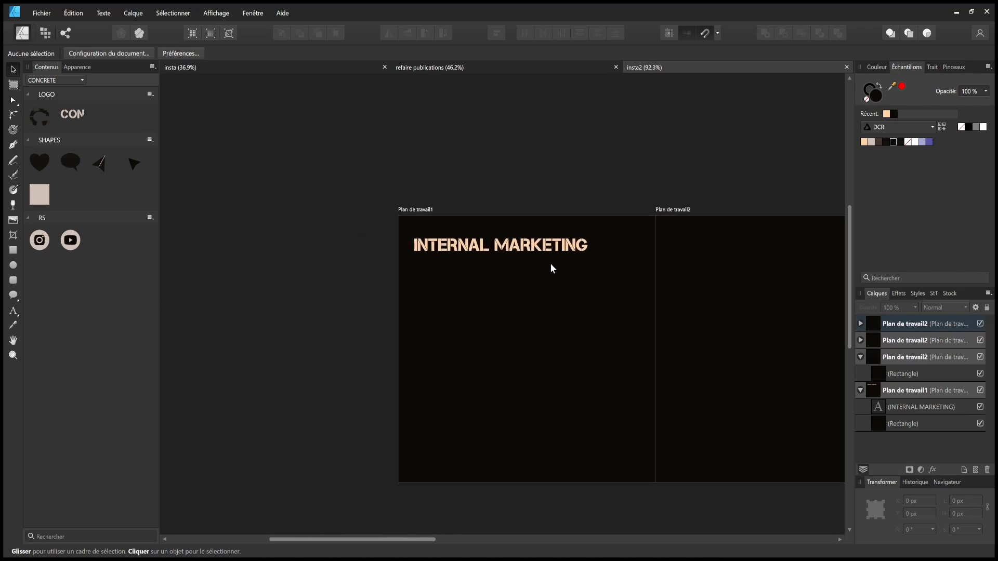
click(535, 250)
drag(535, 249, 538, 255)
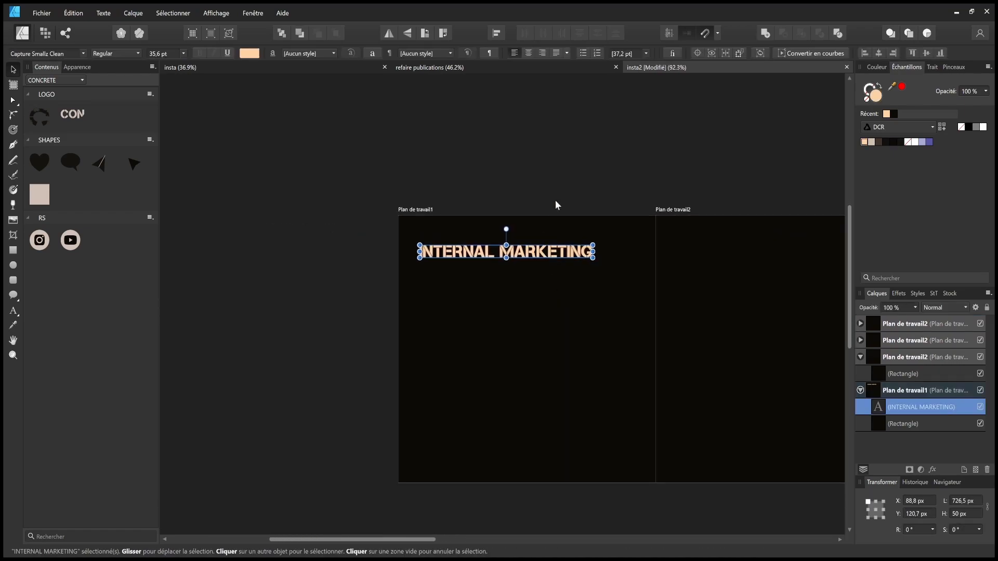
click(572, 209)
scroll(594, 202, right, 10)
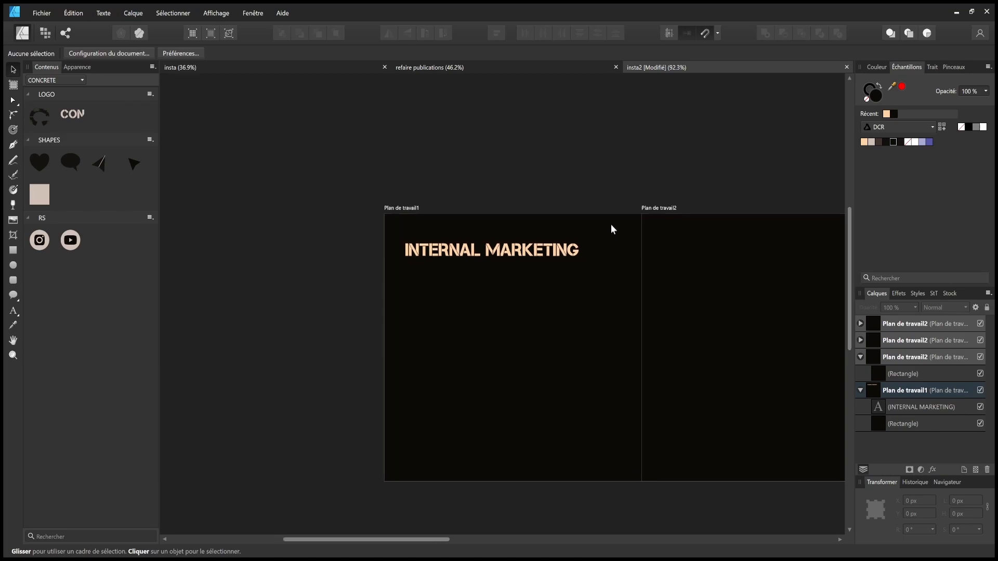
scroll(428, 234, left, 10)
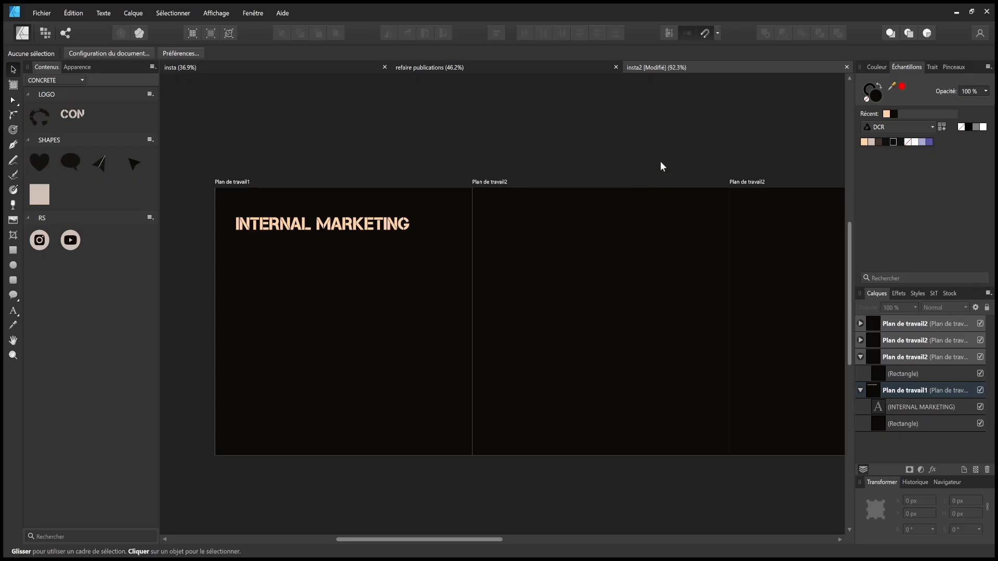
scroll(659, 163, right, 5)
- Rename the third artboard to Plan de travail3
click(552, 206)
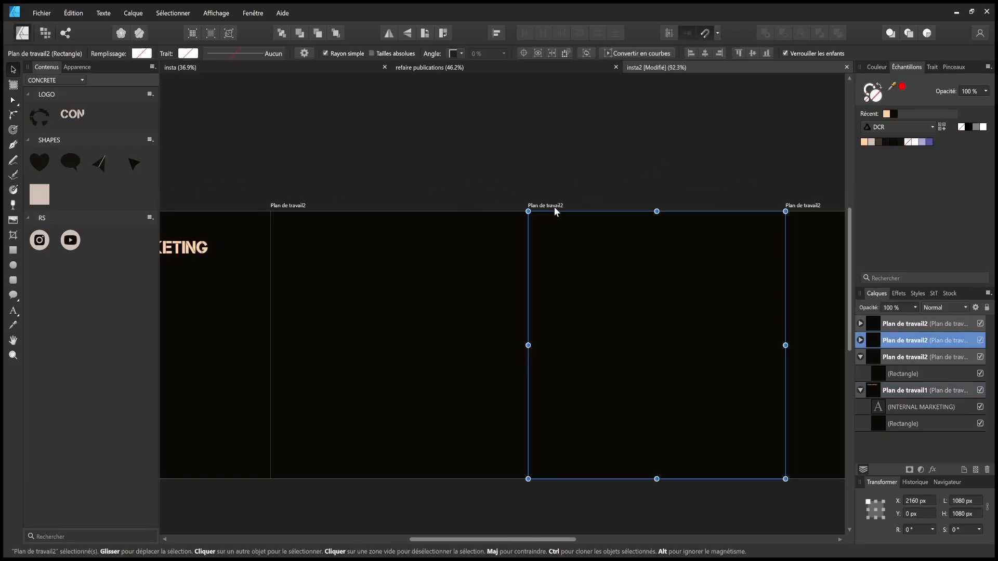
double_click(902, 341)
click(927, 340)
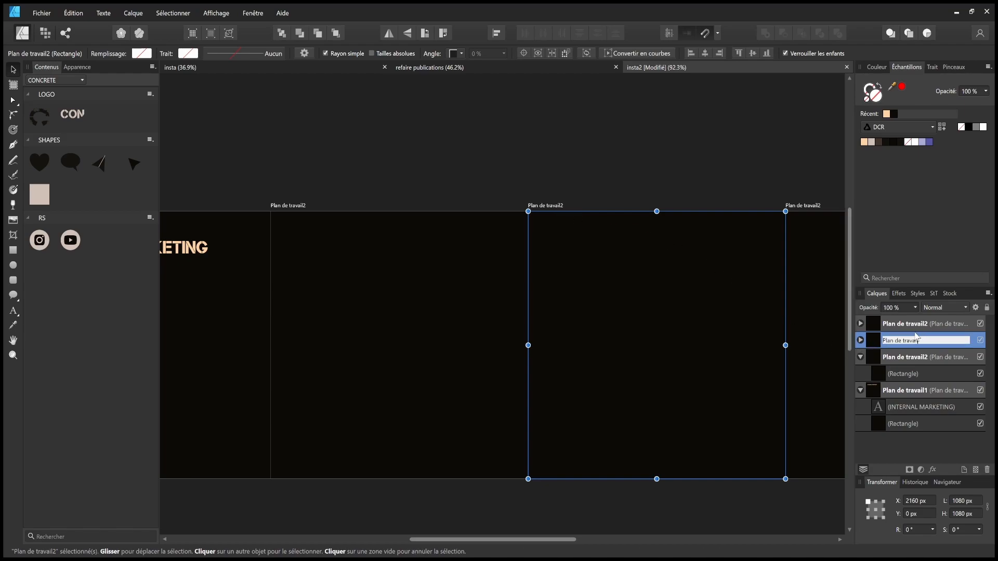
key(BackSpace)
key(Return)
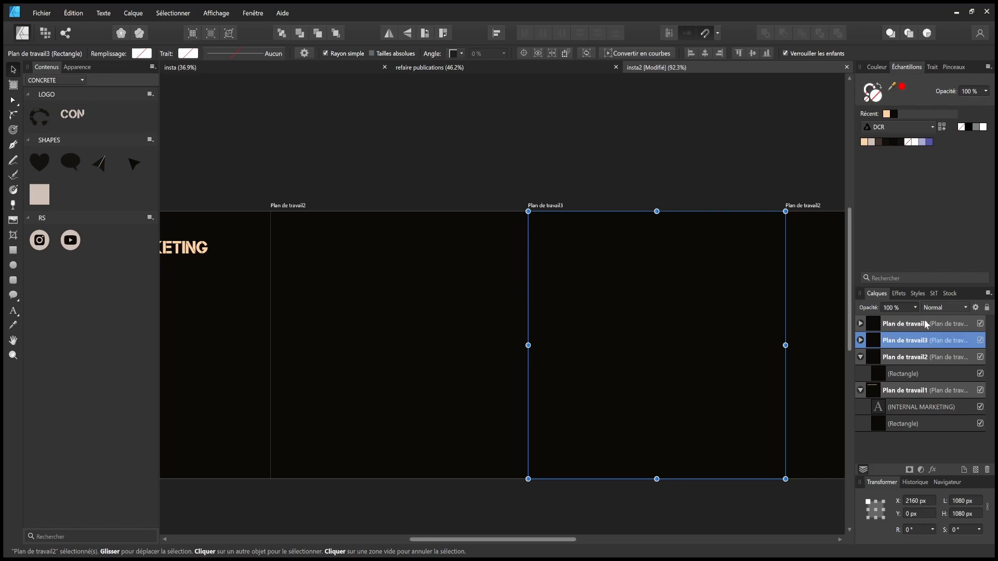
- Rename the fourth artboard to Plan de travail4 and save insta2
click(924, 324)
double_click(927, 324)
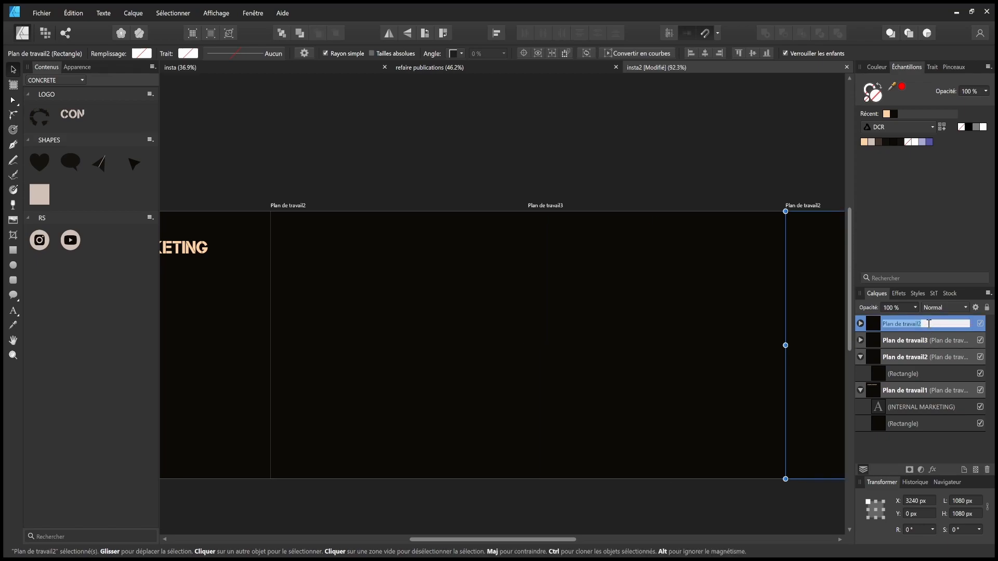
text(4)
key(Return)
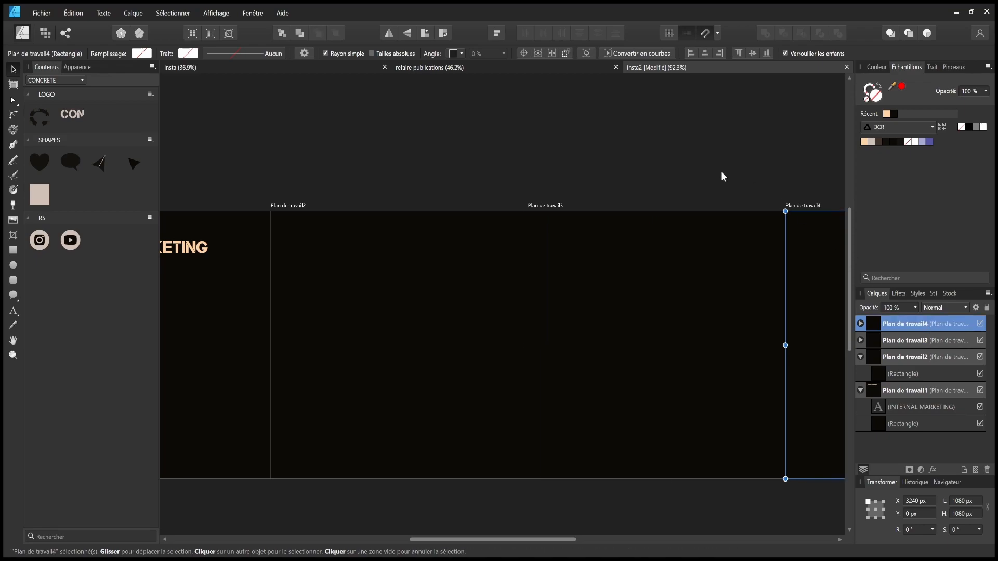
click(591, 195)
key(ctrl+s)
scroll(543, 204, down, 6)
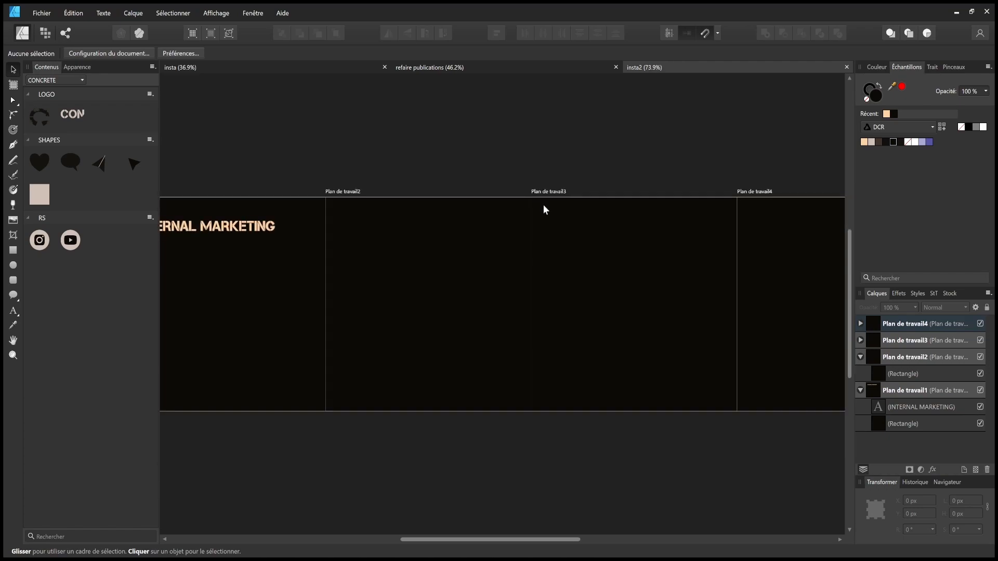
scroll(520, 228, up, 3)
- Enlarge the INTERNAL MARKETING title and break it onto two lines
scroll(555, 244, up, 5)
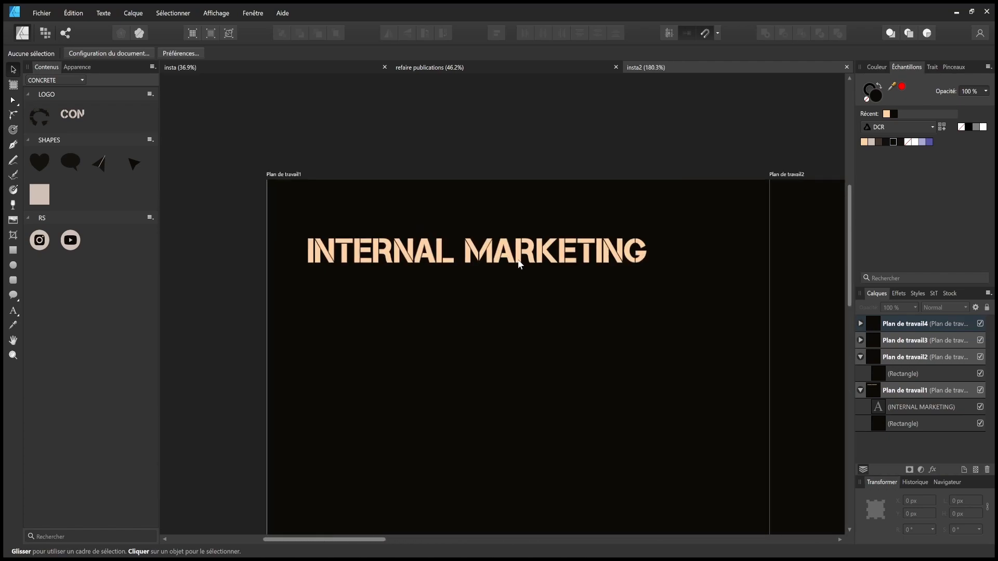
click(514, 258)
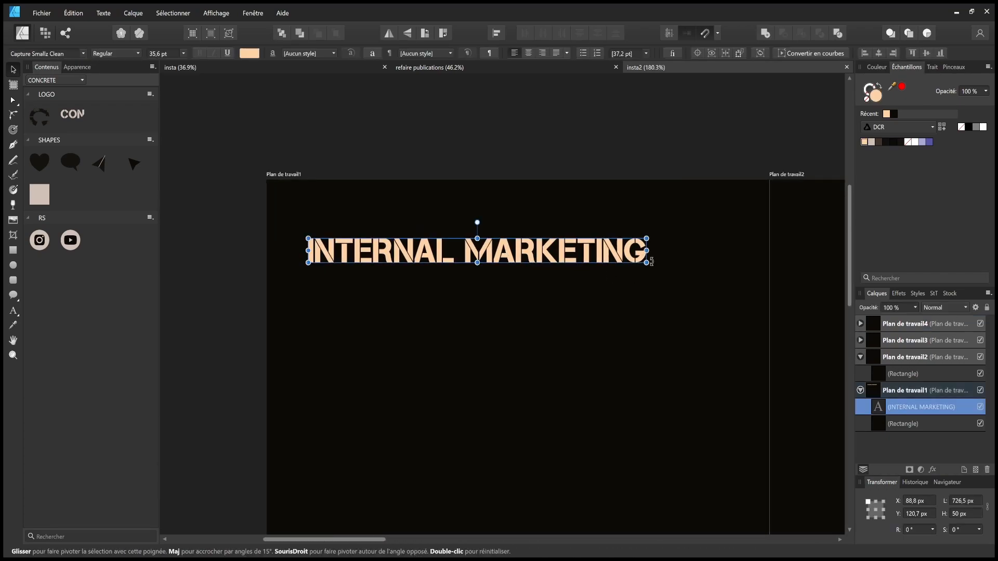
drag(646, 265, 715, 290)
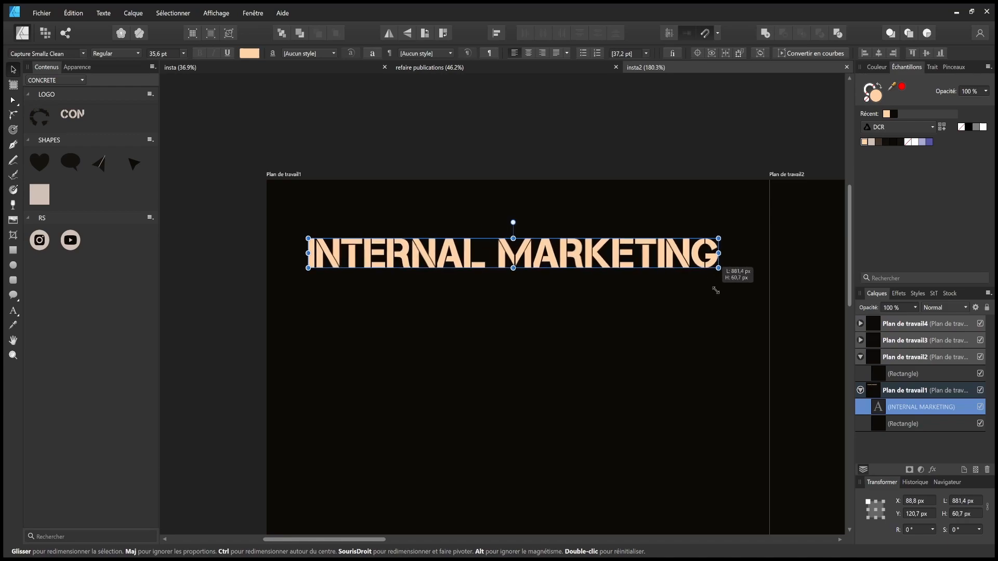
double_click(503, 254)
key(BackSpace)
key(Return)
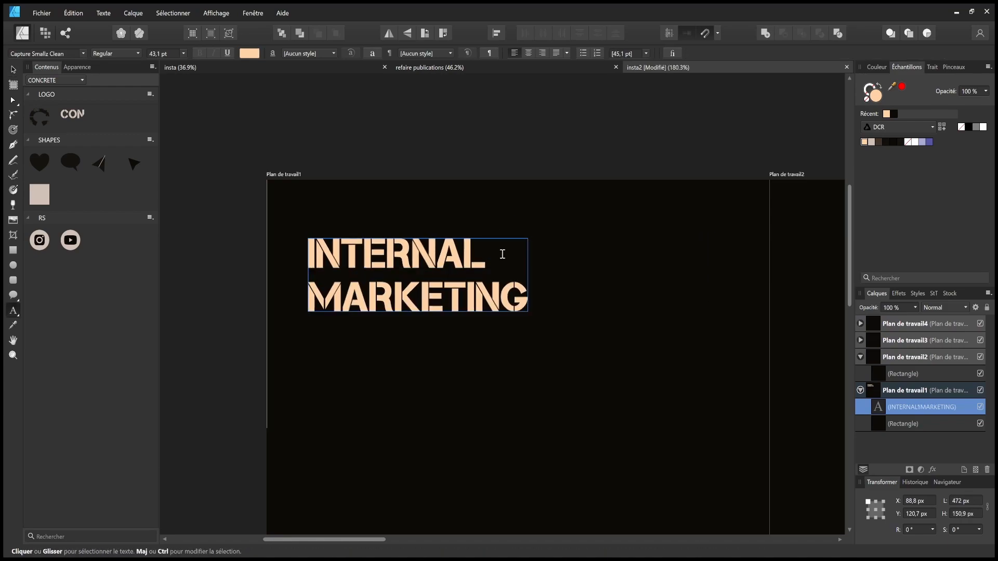
- Scale the title to 68 pt and move it near the artboard's top-left
click(13, 69)
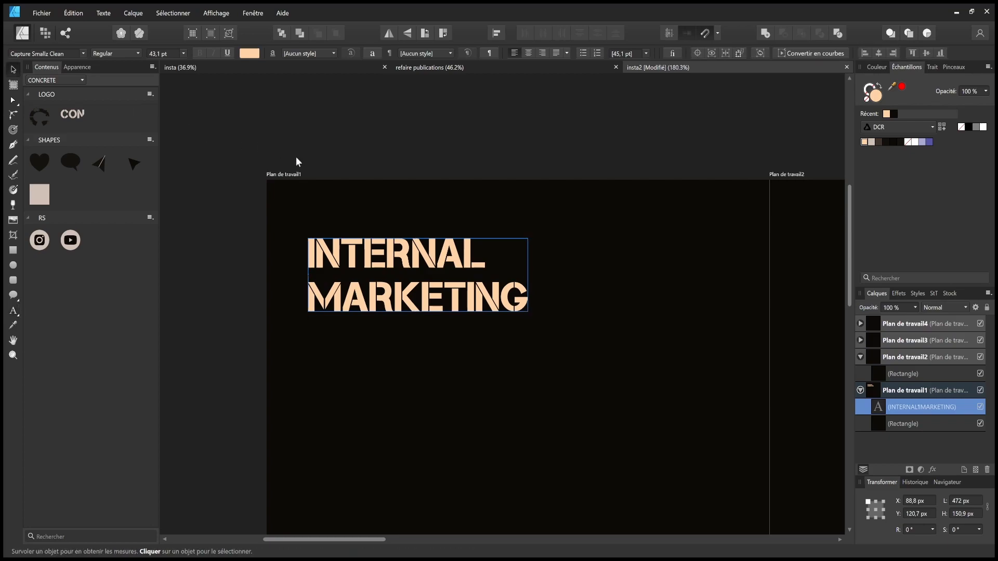
scroll(288, 155, down, 2)
drag(449, 259, 529, 286)
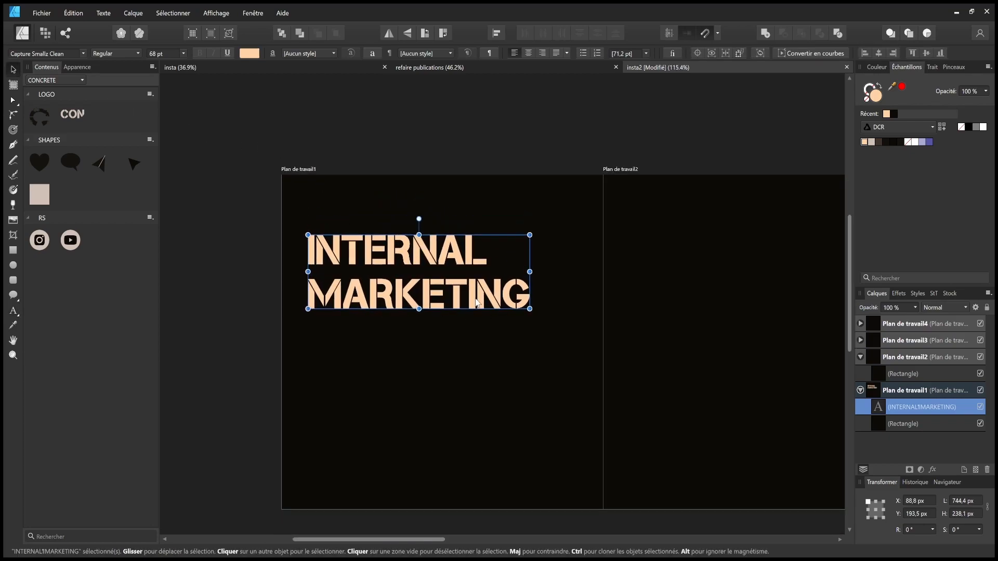
drag(433, 285, 430, 258)
click(463, 151)
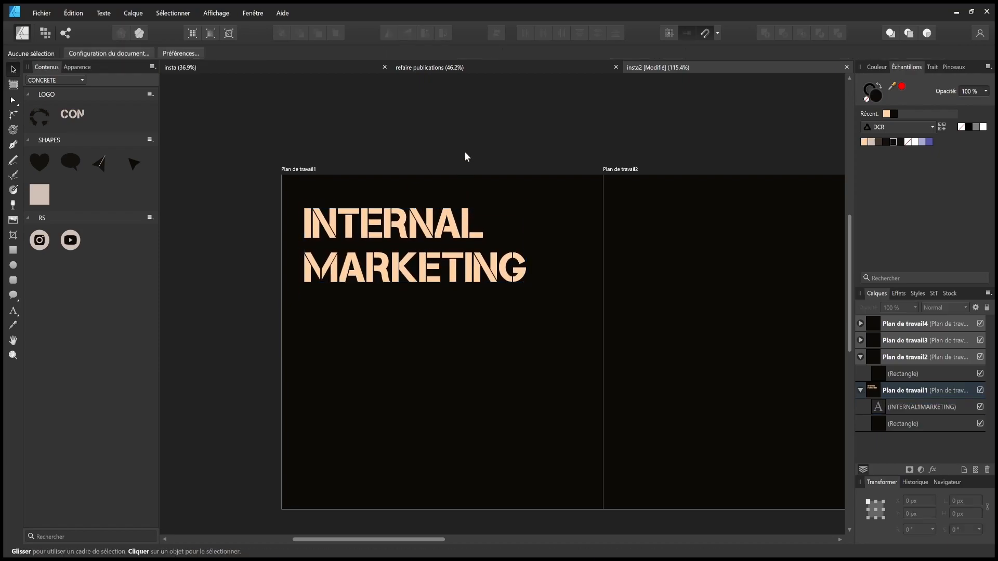
- Draw a circle in the first artboard's lower left and fill it light beige
click(13, 266)
mouse_move(322, 386)
mouse_down()
mouse_move(411, 458)
mouse_move(415, 482)
mouse_up()
click(13, 69)
drag(366, 422, 355, 404)
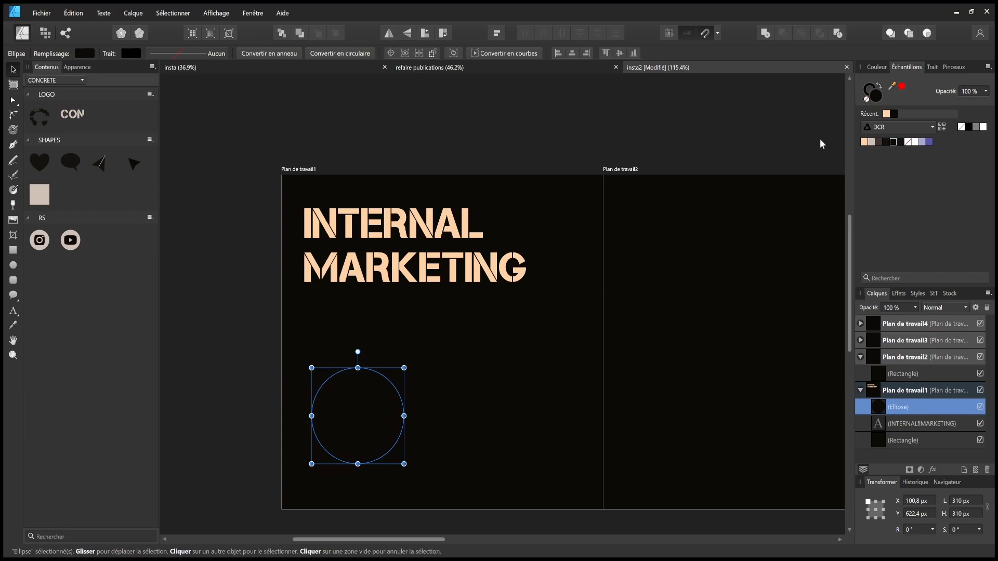
click(871, 142)
click(524, 308)
mouse_move(366, 399)
mouse_down()
mouse_move(357, 414)
mouse_move(449, 369)
mouse_move(443, 378)
mouse_move(535, 428)
mouse_up()
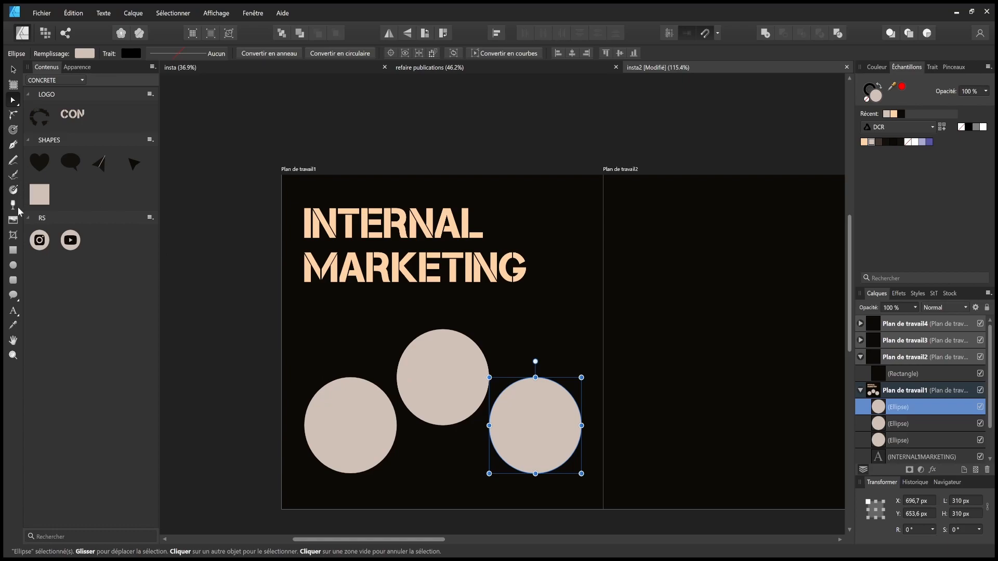
- Add the artistic text 'WHAT ?', scale it and centre it in the left circle
click(13, 310)
drag(320, 407, 369, 437)
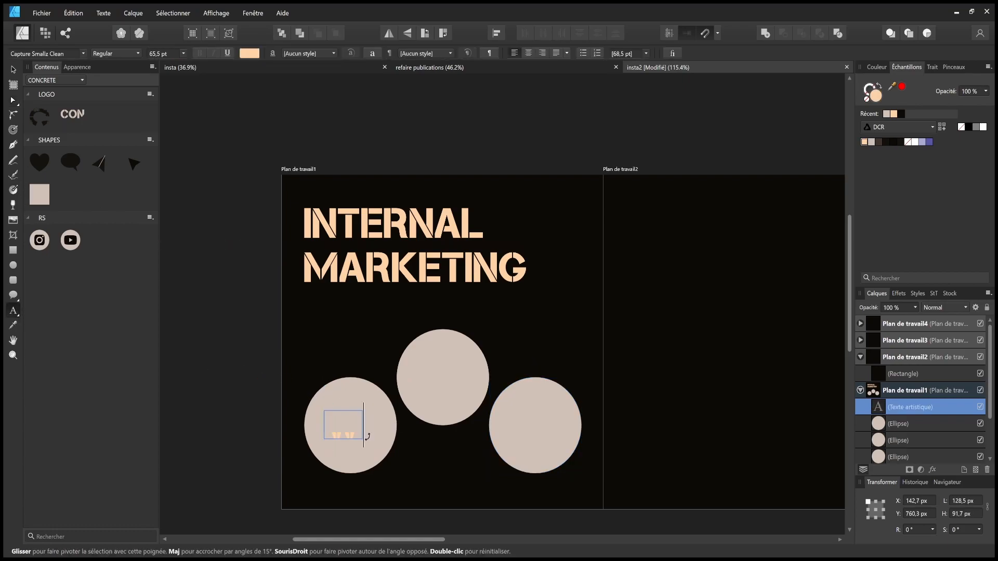
text(WHAT)
click(13, 69)
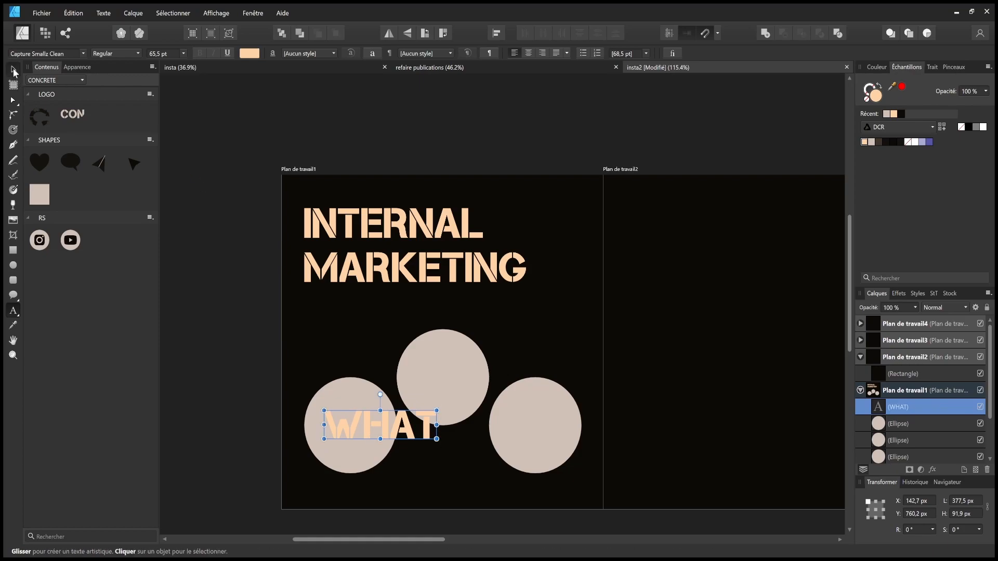
drag(439, 440, 368, 434)
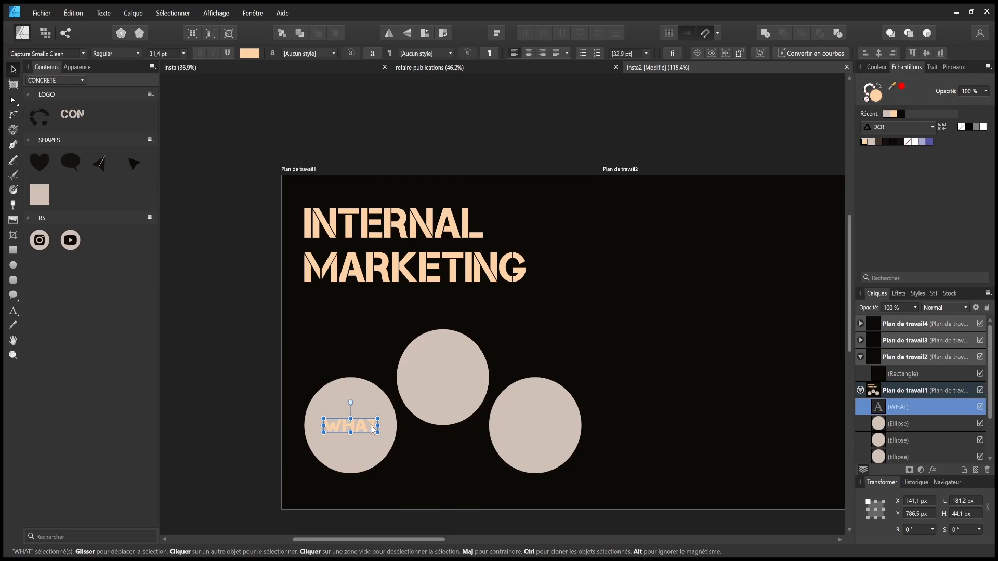
double_click(375, 426)
text(?)
key(Escape)
key(v)
drag(376, 426, 368, 427)
click(228, 388)
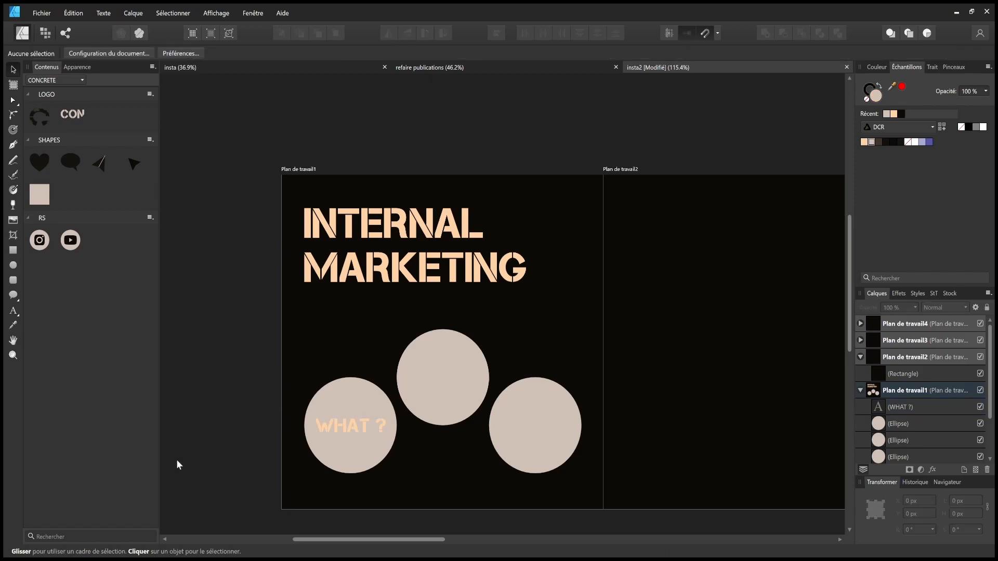
- Check the left circle and WHAT ? label, then select the rightmost circle
click(347, 408)
click(353, 429)
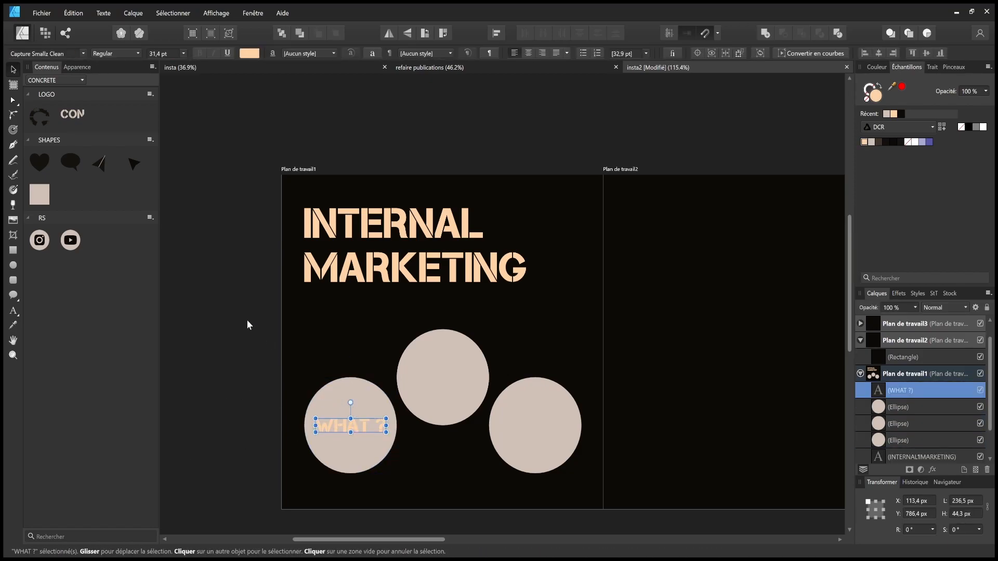
scroll(245, 313, down, 5)
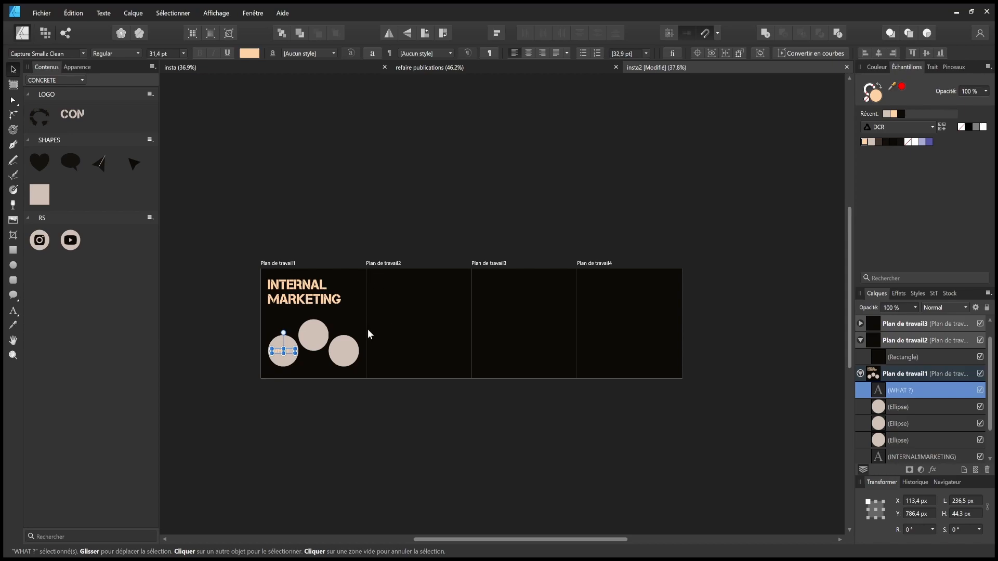
scroll(439, 313, up, 2)
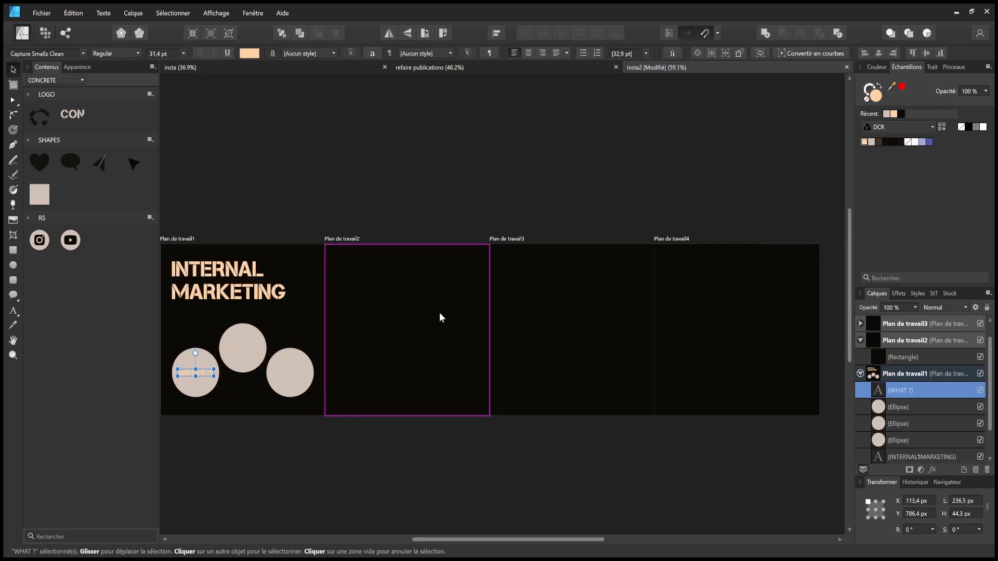
drag(299, 426, 447, 441)
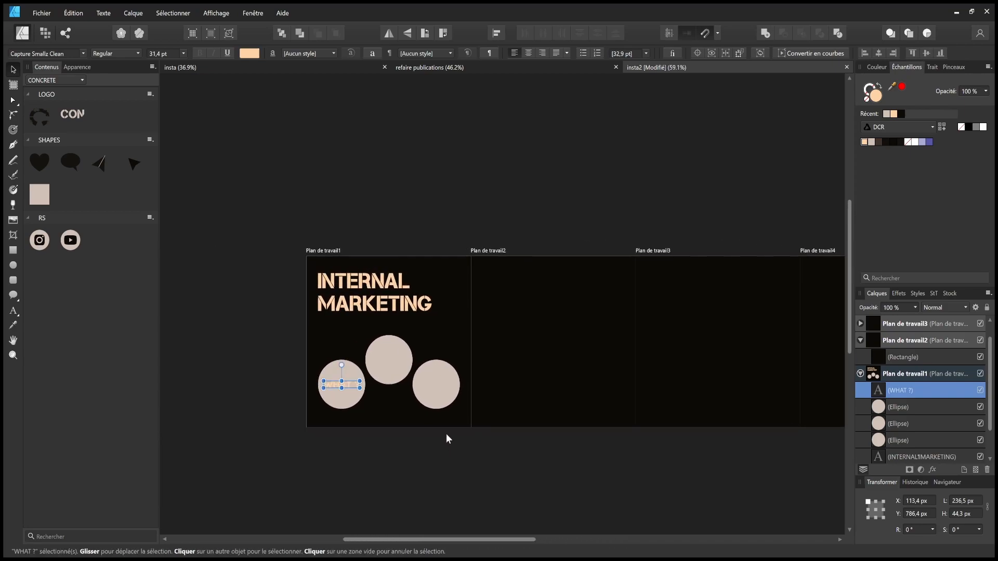
click(448, 400)
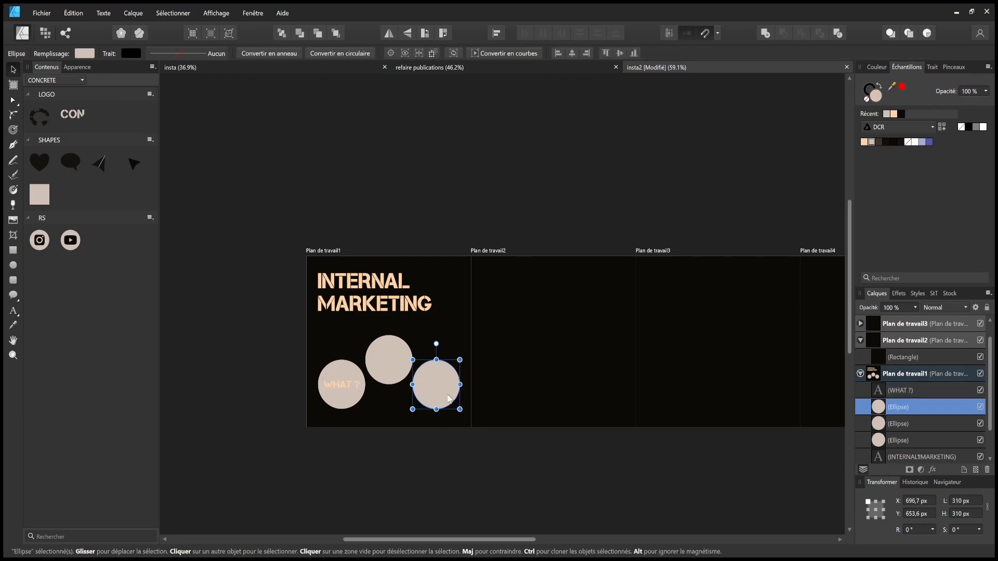
- Delete the third circle and shift the remaining circles and WHAT ? up and right
key(Delete)
drag(396, 354, 425, 380)
drag(262, 458, 477, 354)
drag(414, 386, 422, 372)
click(411, 456)
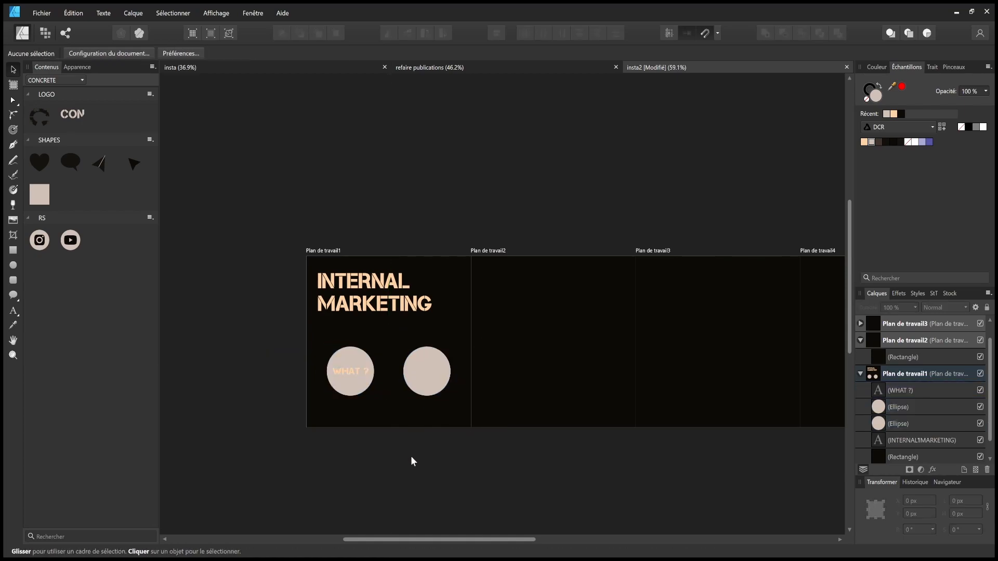
- Make the WHAT ? text dark and set its font to Segoe UI Black
click(351, 372)
click(889, 142)
click(504, 224)
click(354, 375)
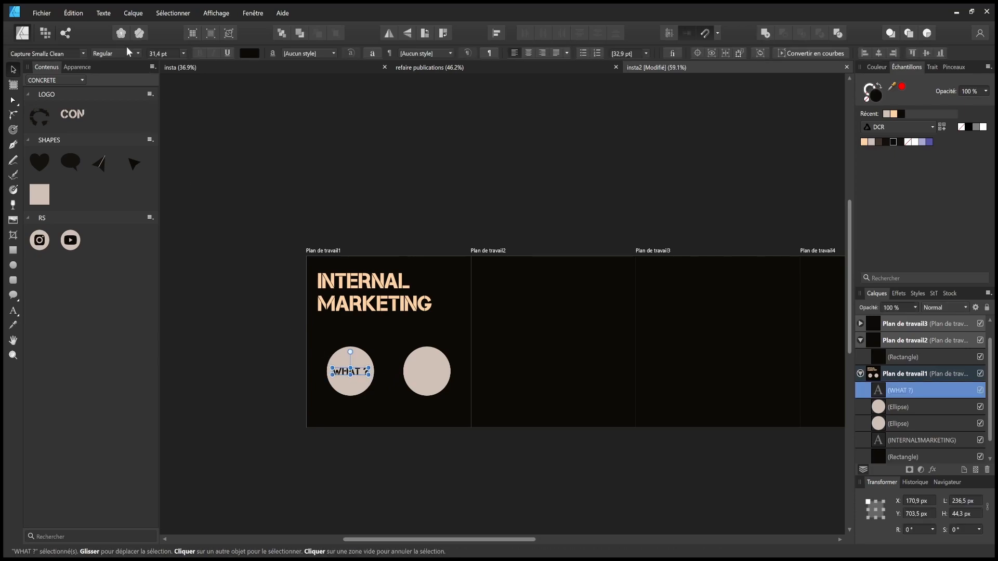
click(79, 54)
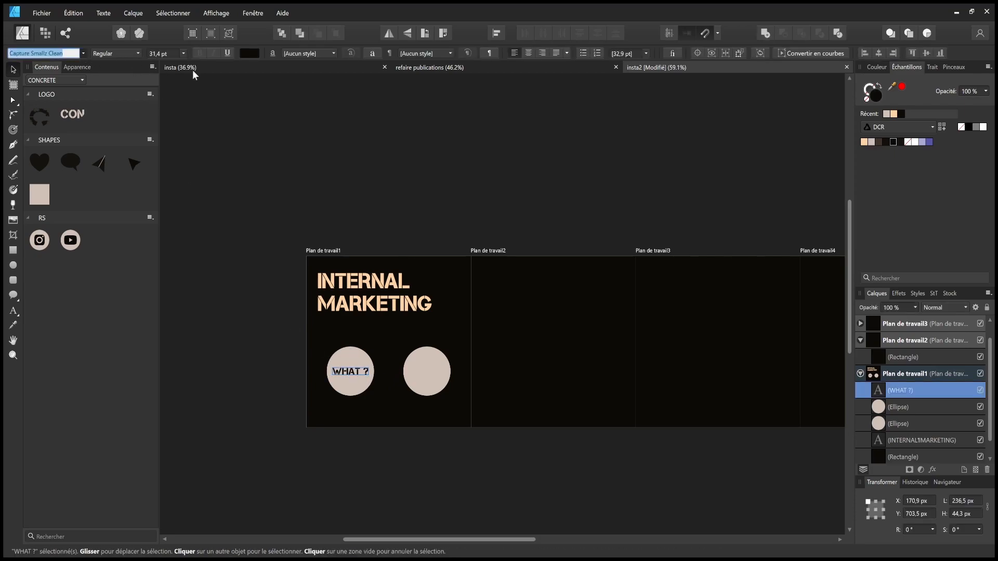
click(148, 90)
click(134, 53)
click(118, 188)
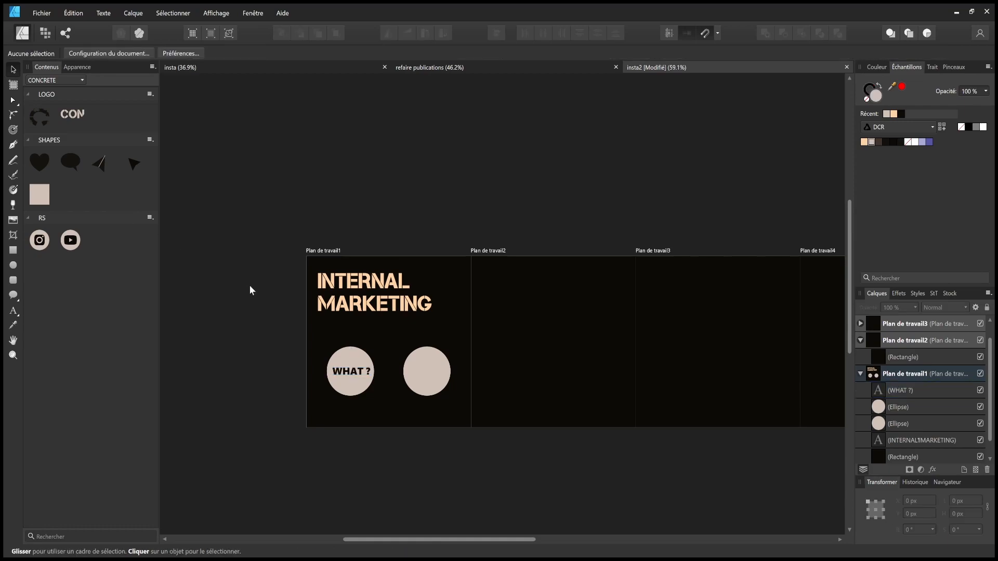
click(349, 371)
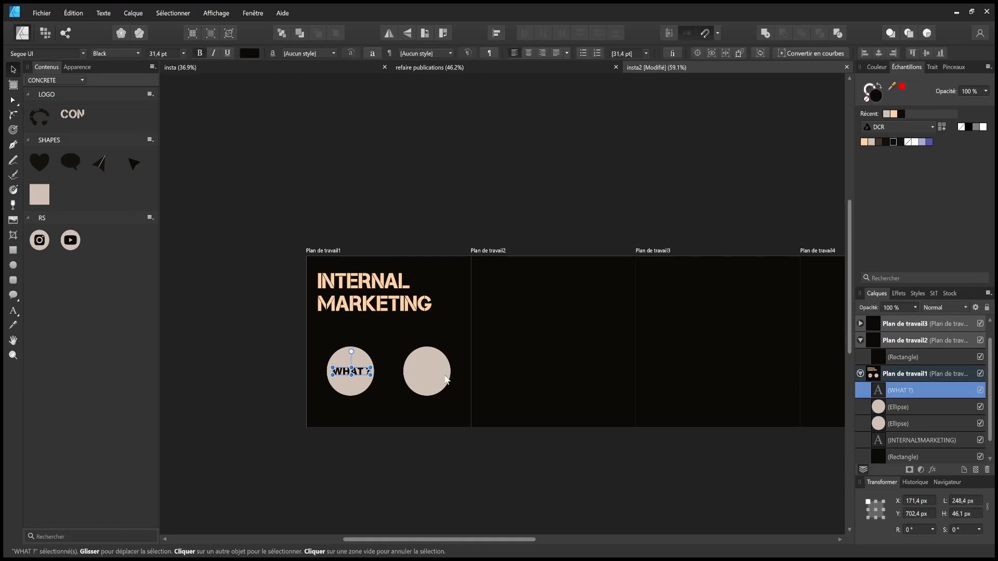
- Duplicate the label onto the second circle and change it to 'HOW ?'
key(ctrl+j)
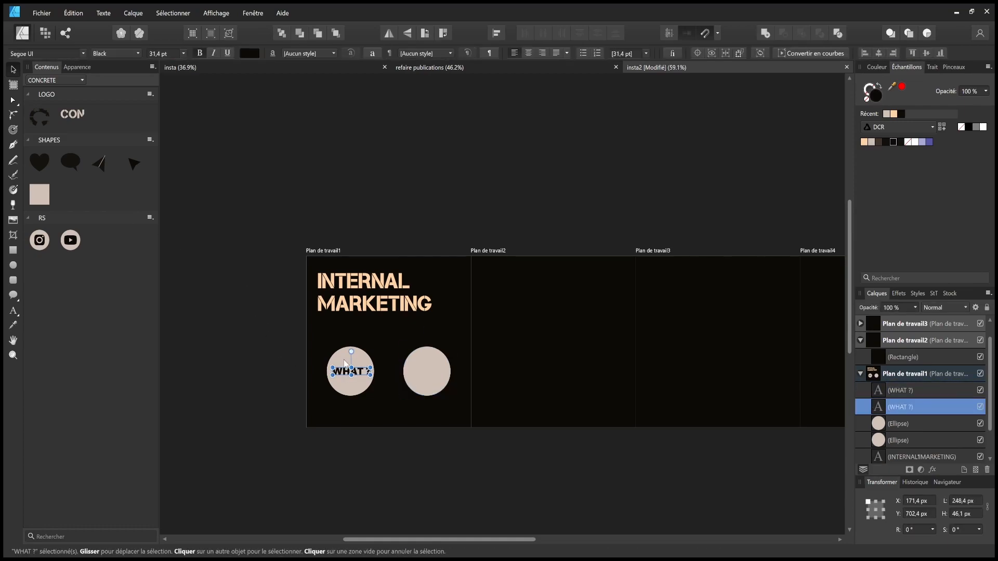
drag(348, 364, 429, 374)
double_click(428, 371)
text(HOW)
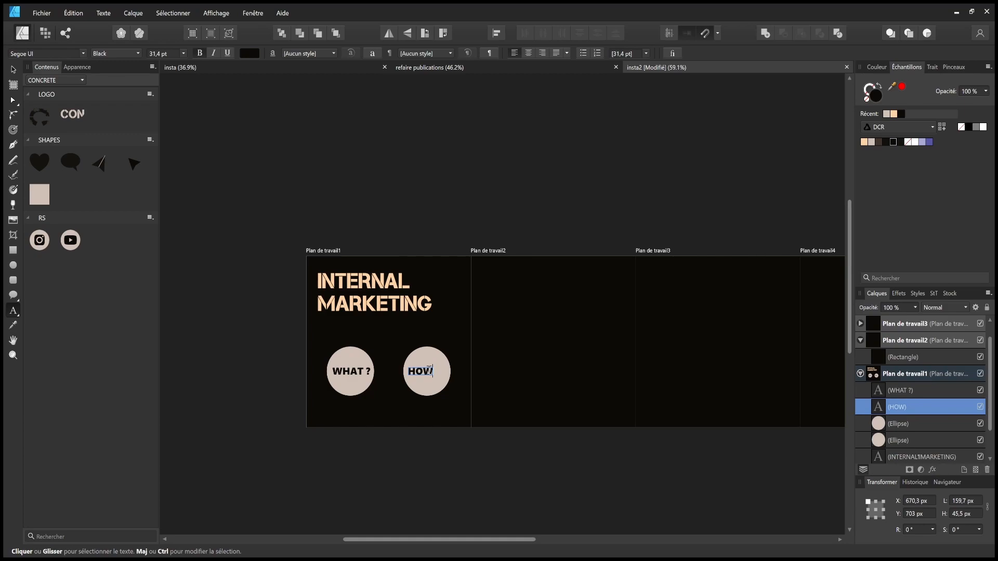
text( ?)
key(Escape)
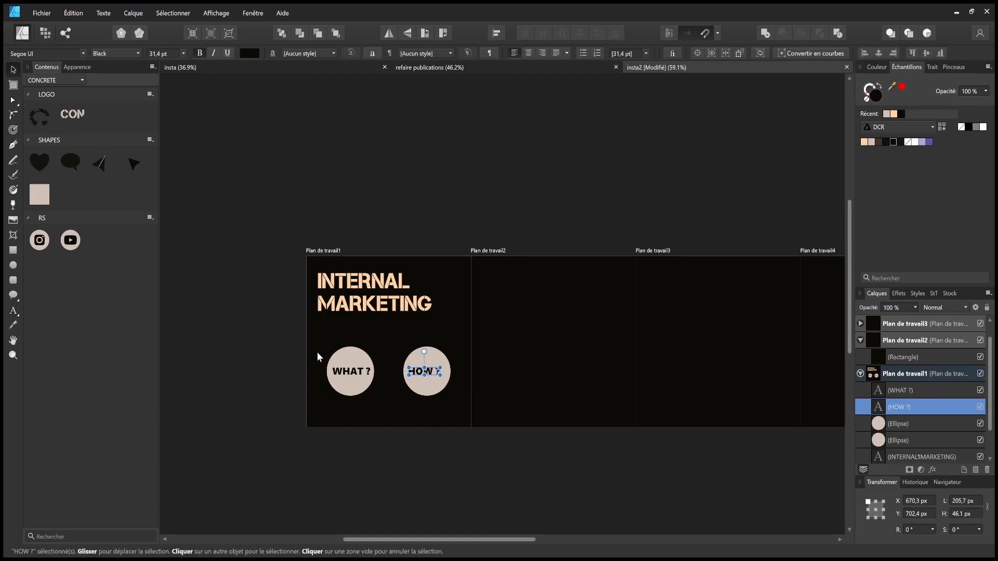
- Centre HOW ? inside its circle and save the document
scroll(419, 362, up, 5)
drag(416, 389, 424, 390)
scroll(392, 392, down, 5)
click(388, 448)
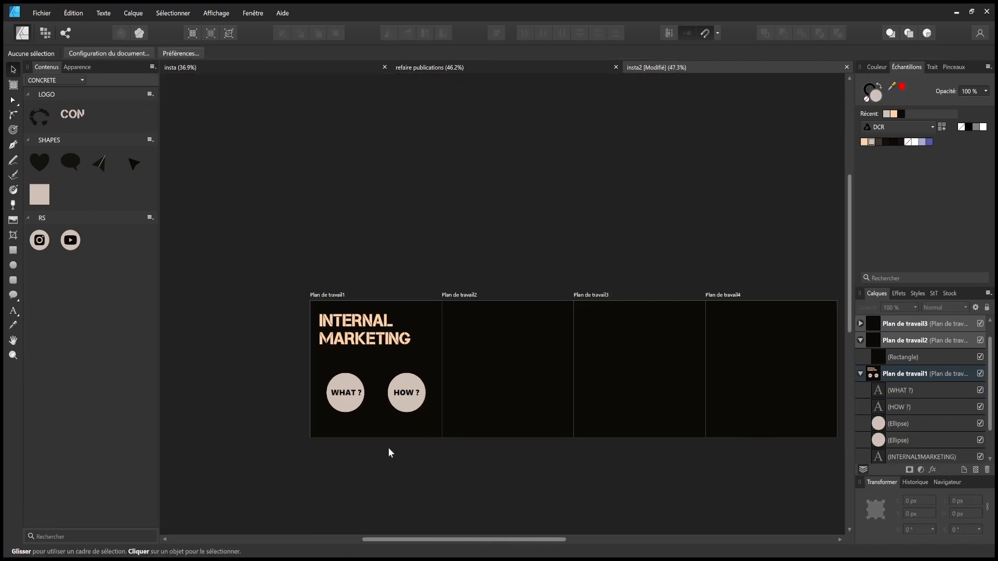
key(ctrl+s)
- Group each circle with its WHAT ? or HOW ? label
drag(296, 454, 376, 360)
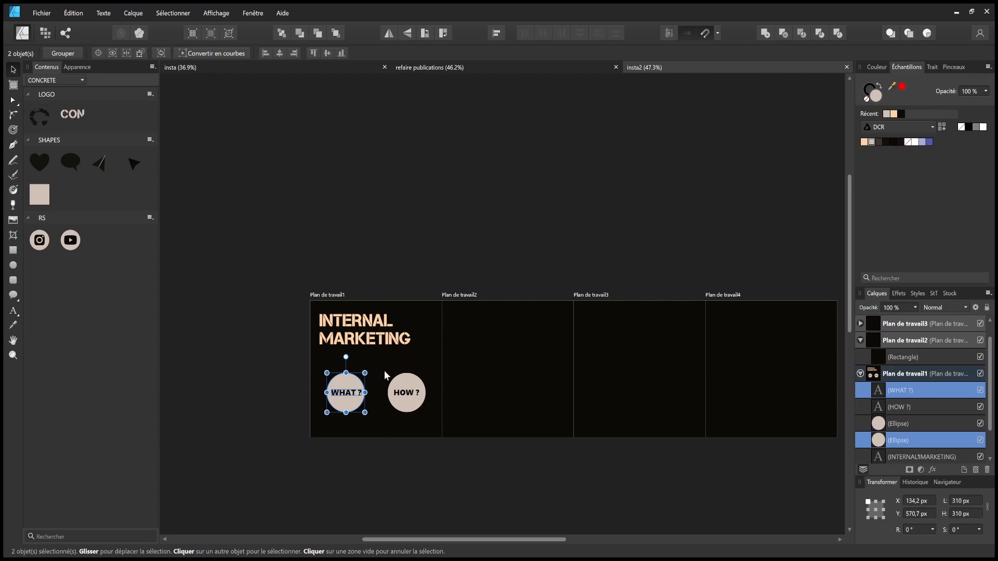
key(ctrl+g)
drag(361, 454, 443, 368)
key(ctrl+g)
- Move the HOW ? group left, closer to the WHAT ? group
scroll(379, 395, up, 5)
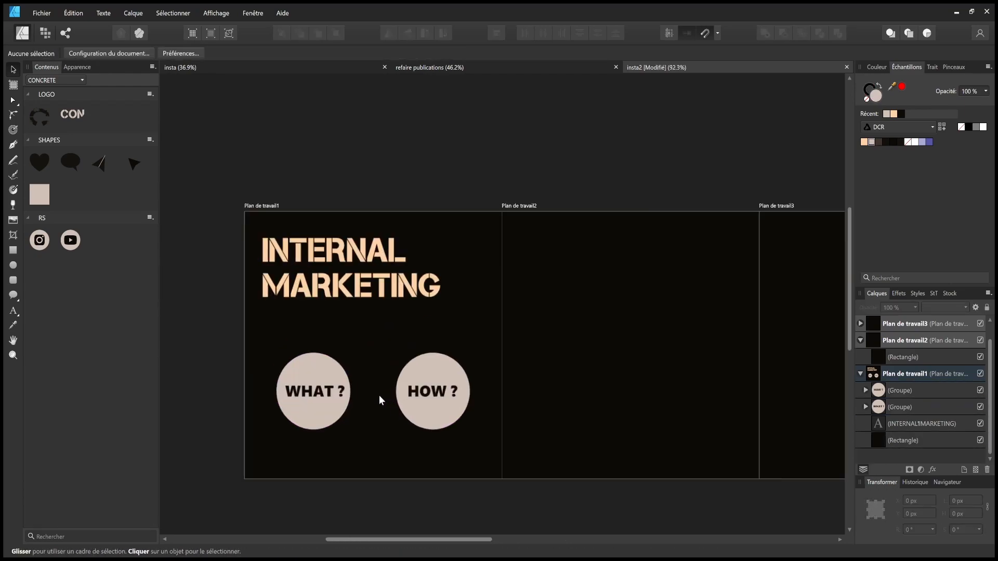
click(318, 368)
click(445, 364)
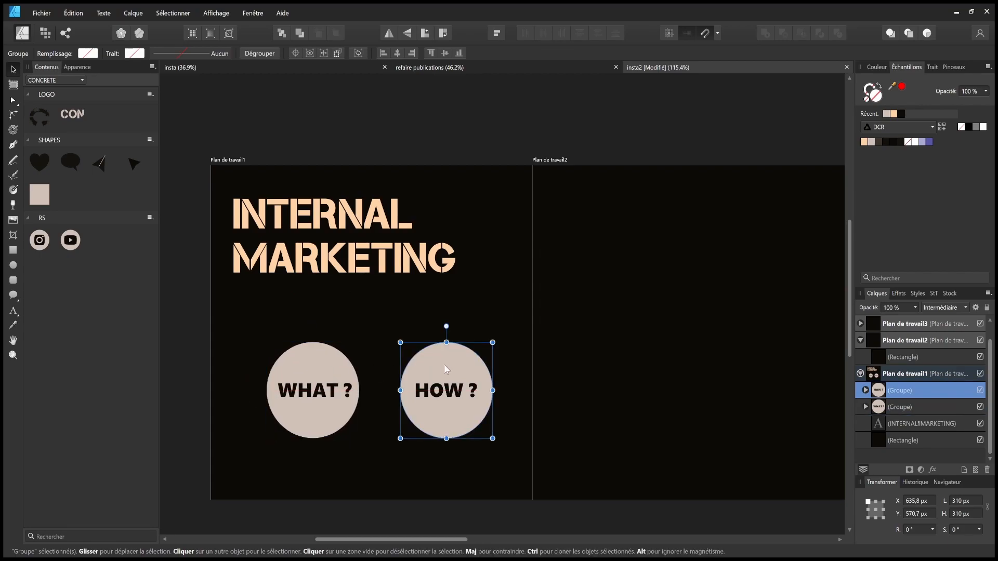
double_click(446, 364)
mouse_move(446, 363)
mouse_down()
mouse_move(425, 370)
mouse_move(440, 365)
mouse_up()
key(ctrl+z)
key(ctrl+z)
click(445, 363)
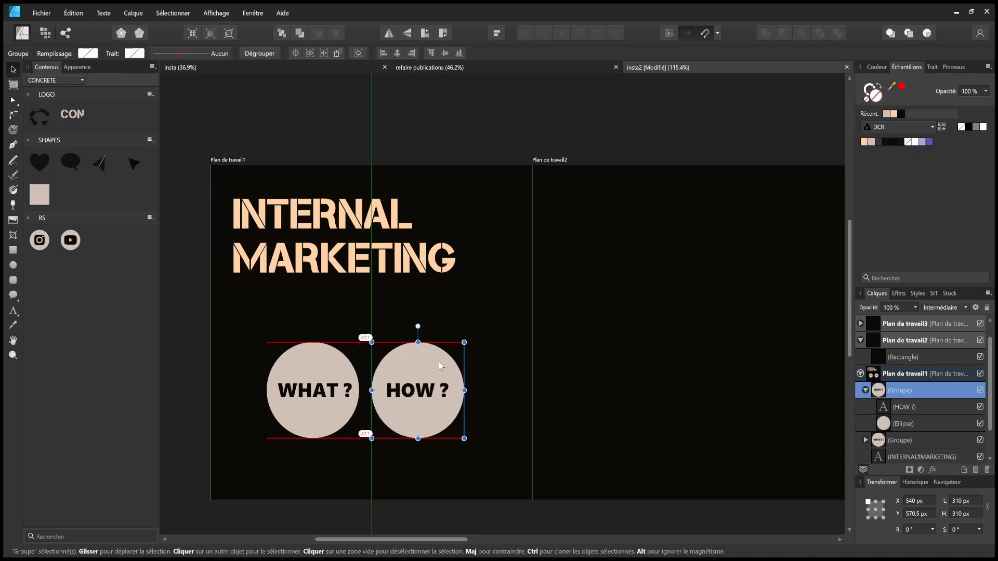
click(335, 494)
- Nudge both circle groups onto the alignment guide and save
scroll(307, 483, down, 2)
drag(232, 471, 479, 275)
mouse_move(441, 314)
mouse_down()
mouse_move(450, 313)
mouse_move(445, 322)
mouse_move(448, 311)
mouse_up()
click(469, 459)
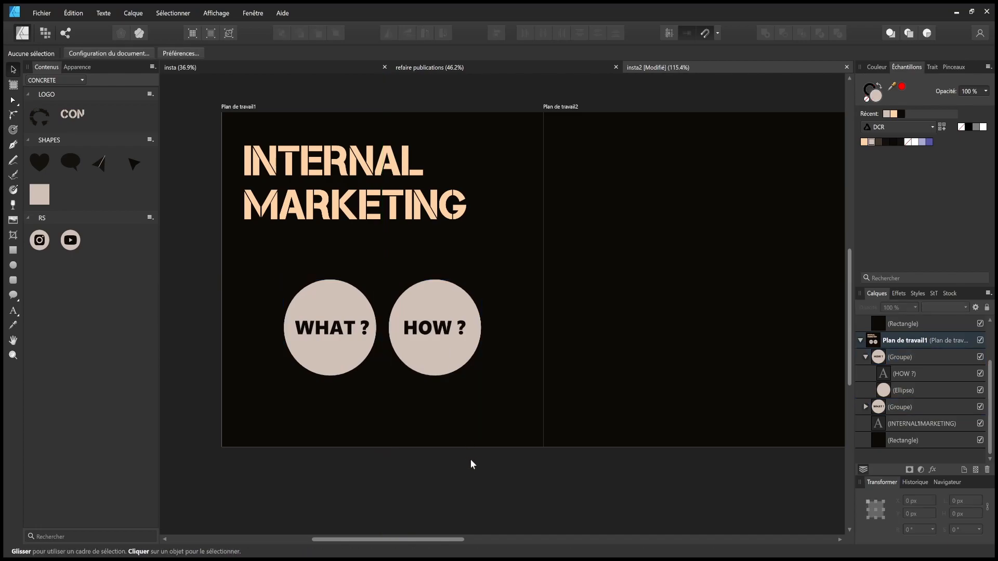
scroll(495, 444, down, 3)
key(ctrl+s)
scroll(528, 455, right, 3)
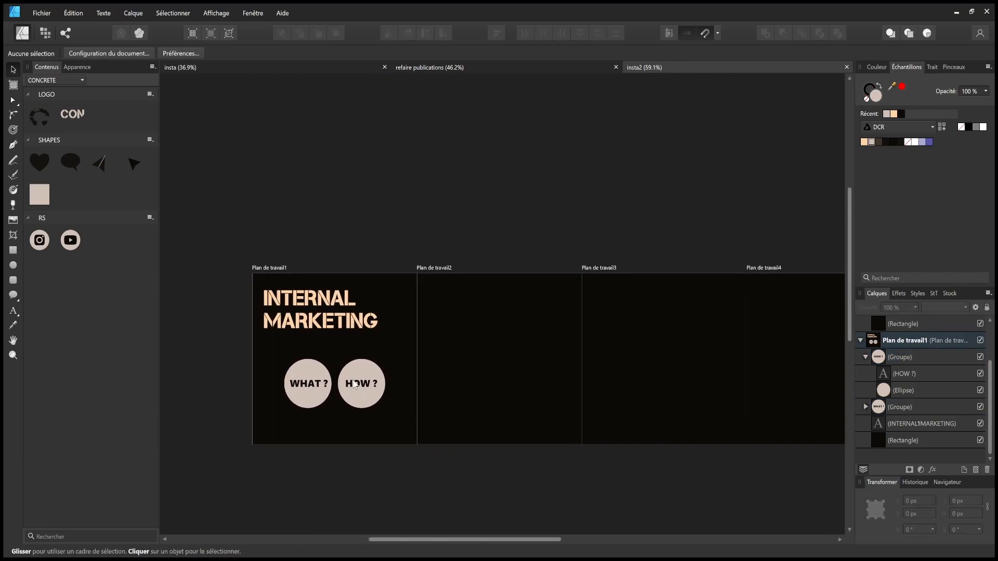
scroll(395, 374, up, 2)
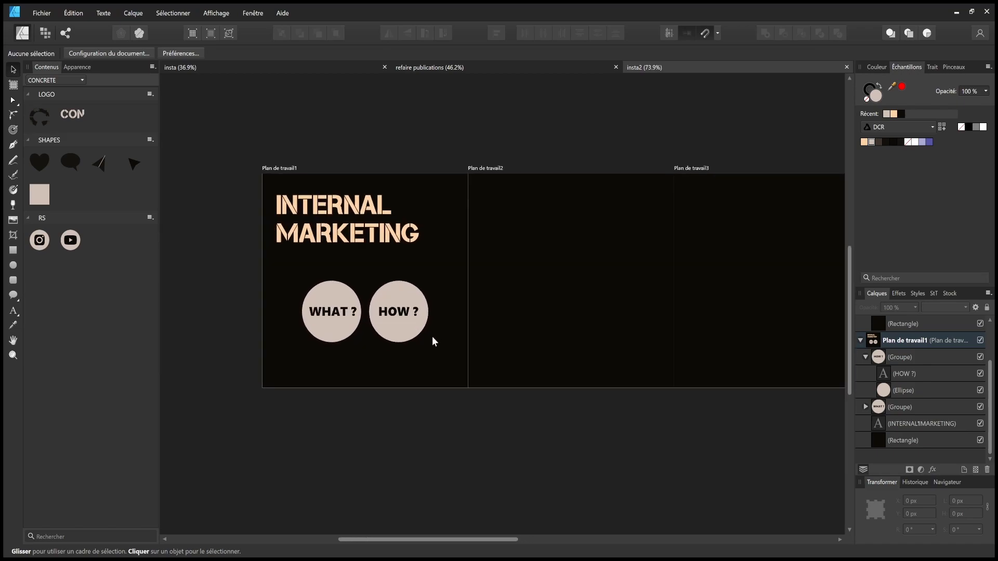
- Draw a wide ellipse across the first artboard's bottom, then tilt it slightly and stretch it leftward
click(13, 266)
drag(258, 432, 716, 313)
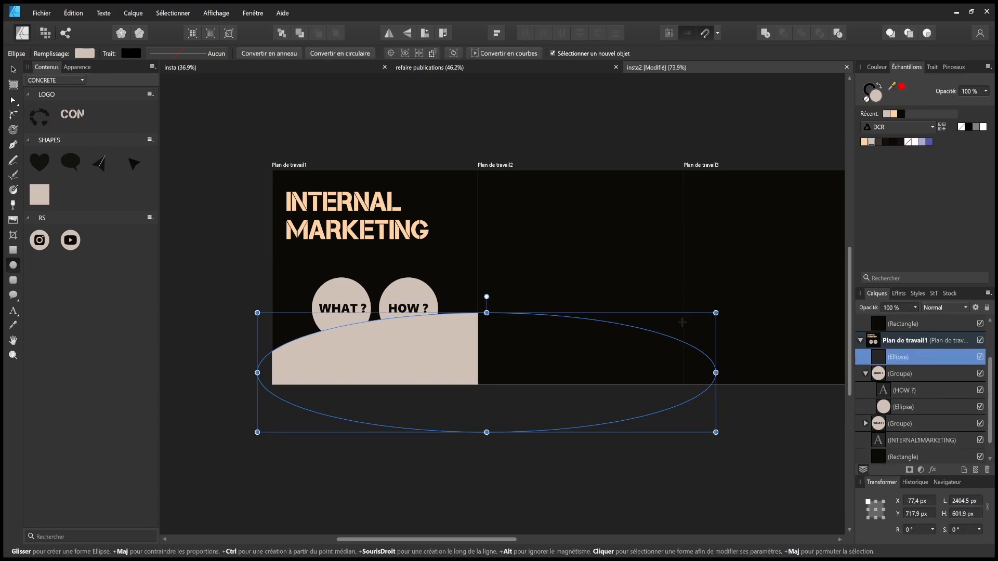
scroll(604, 328, down, 8)
click(13, 73)
click(564, 306)
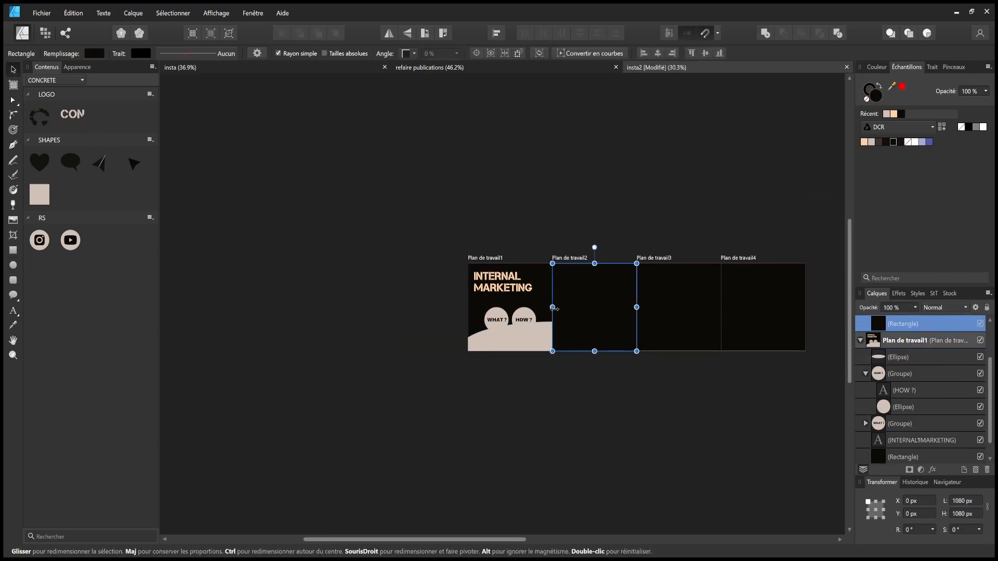
click(524, 329)
mouse_move(556, 305)
mouse_down()
mouse_move(569, 307)
mouse_move(560, 305)
mouse_up()
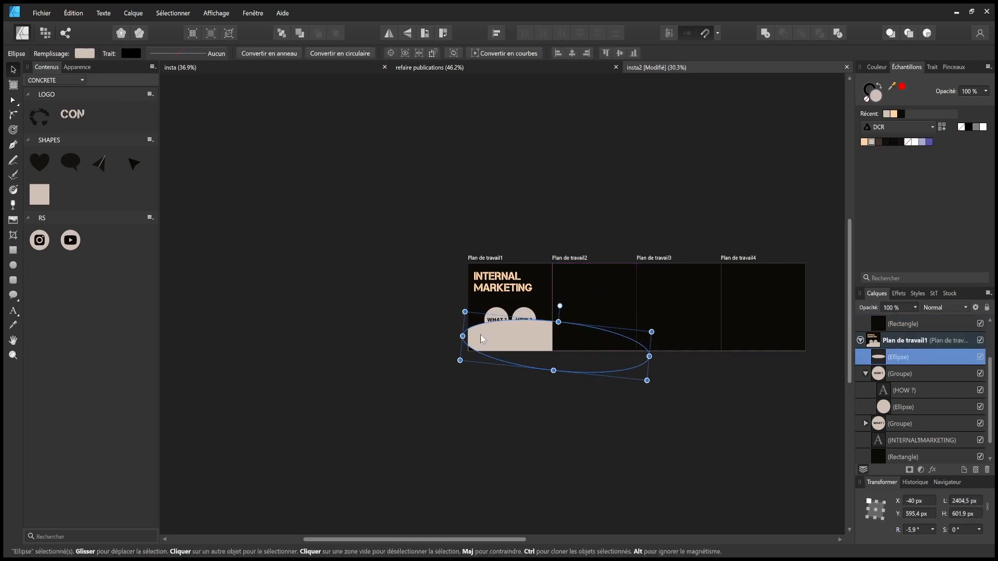
drag(462, 336, 42, 292)
drag(409, 349, 595, 375)
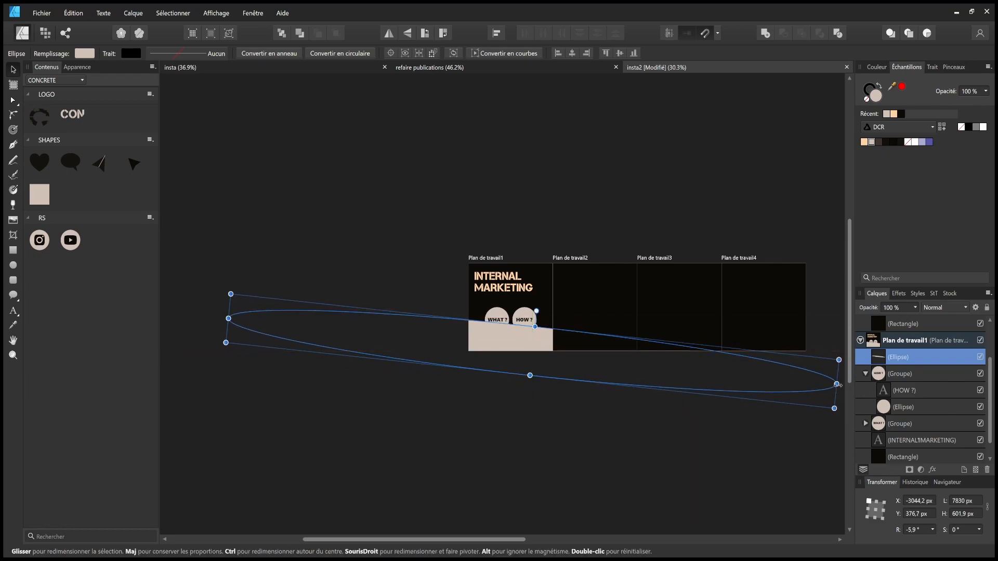
drag(836, 384, 655, 376)
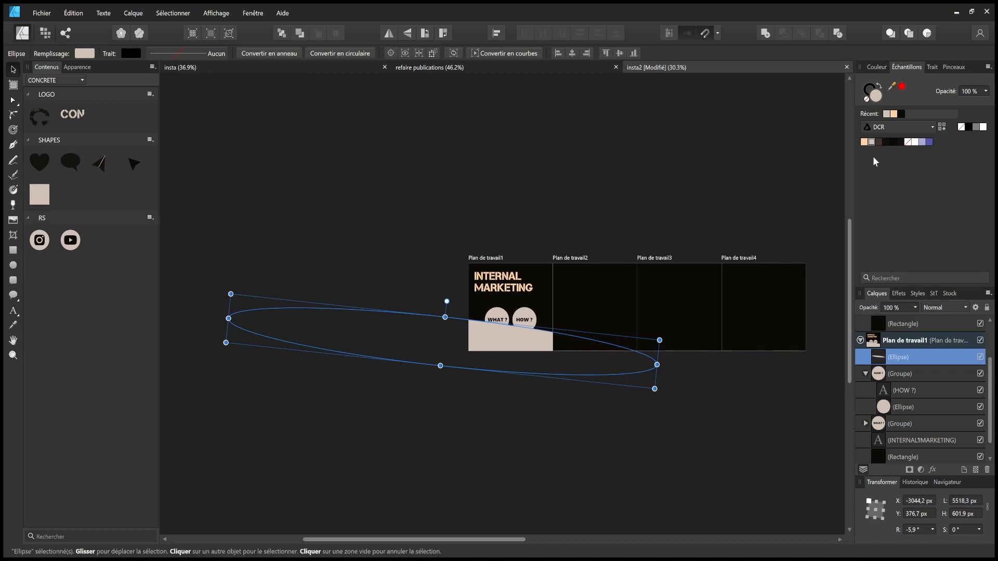
- Fill the ellipse black, trying 86% opacity before undoing it
click(886, 142)
click(649, 197)
click(519, 338)
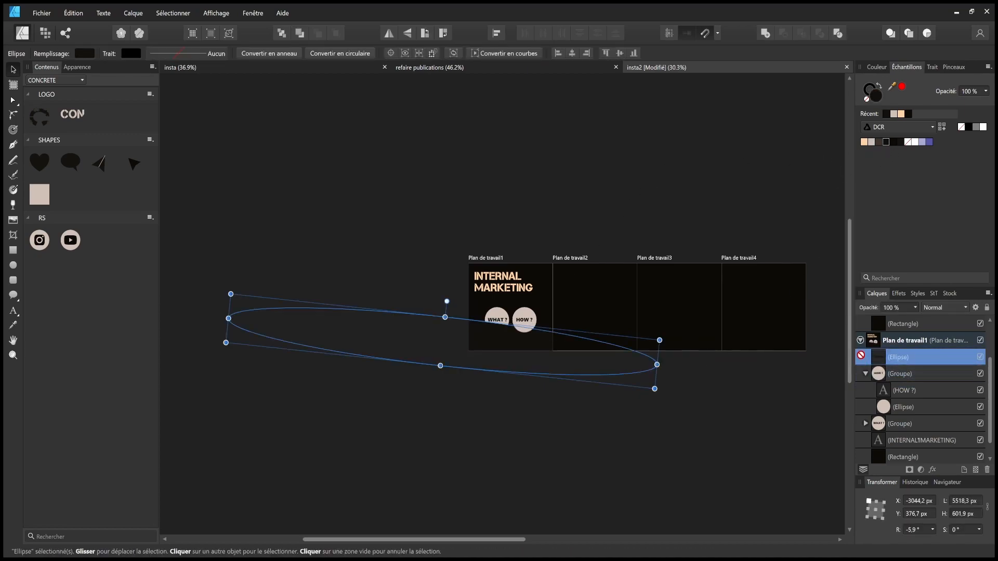
drag(867, 305, 859, 304)
click(747, 429)
key(ctrl+z)
key(ctrl+z)
key(ctrl+z)
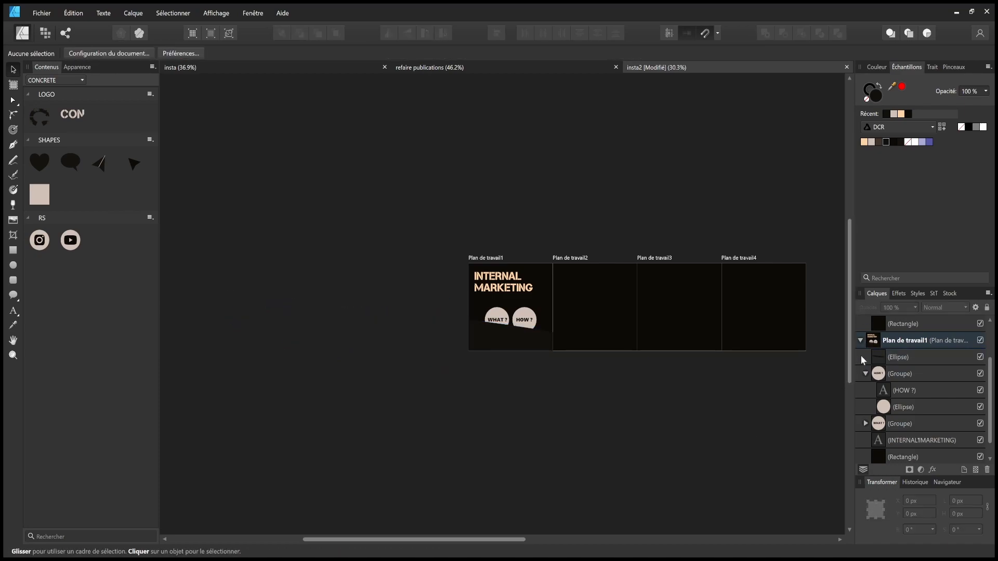
- Move the ellipse layer below the WHAT?/HOW? circle groups and the title
drag(872, 366, 866, 430)
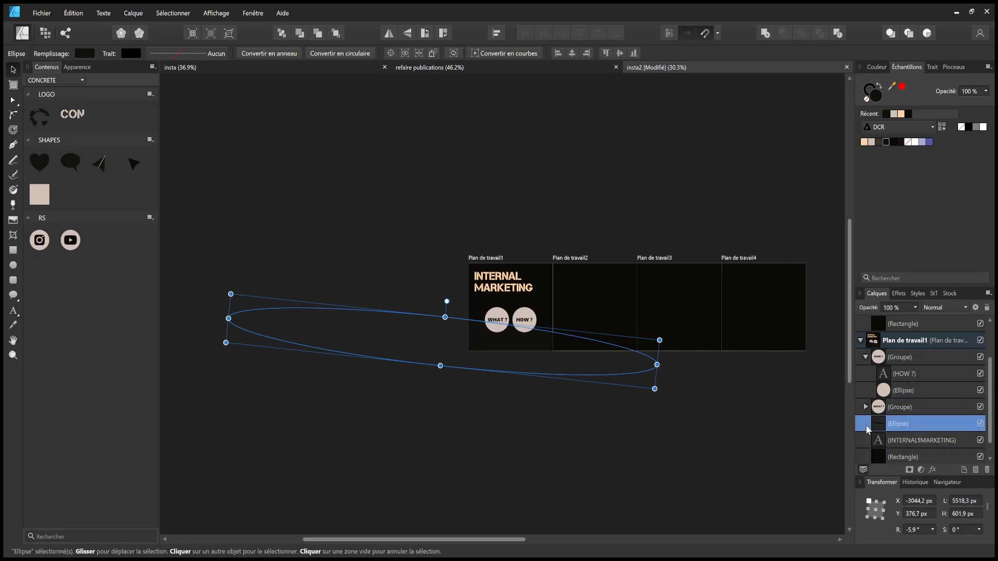
click(867, 358)
click(772, 376)
drag(747, 384, 653, 400)
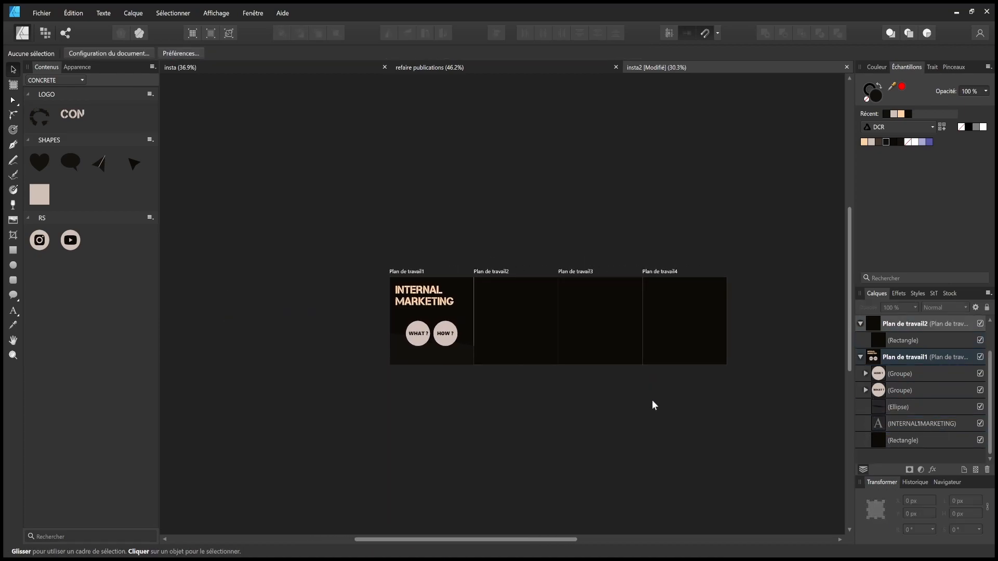
scroll(450, 358, up, 4)
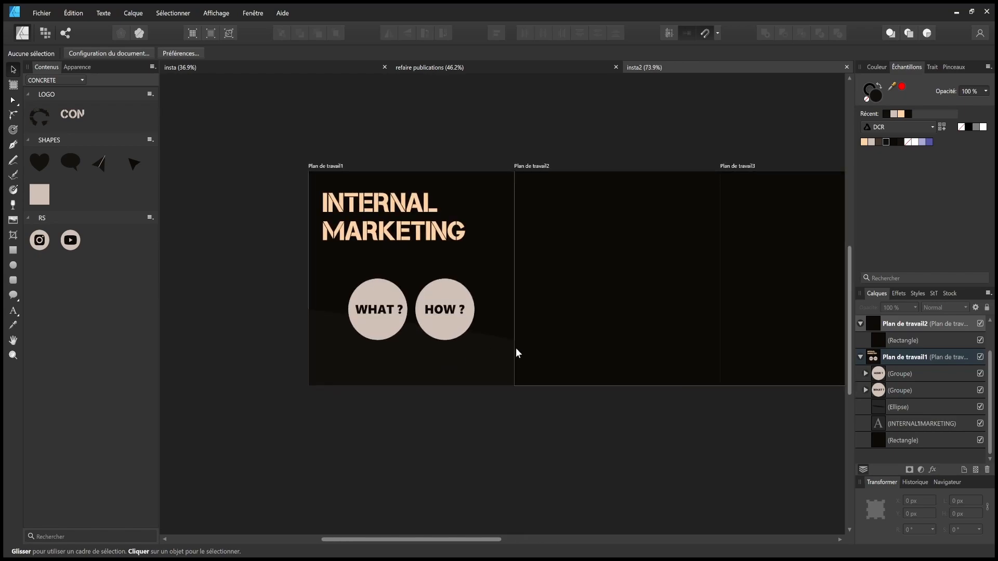
drag(517, 325, 512, 327)
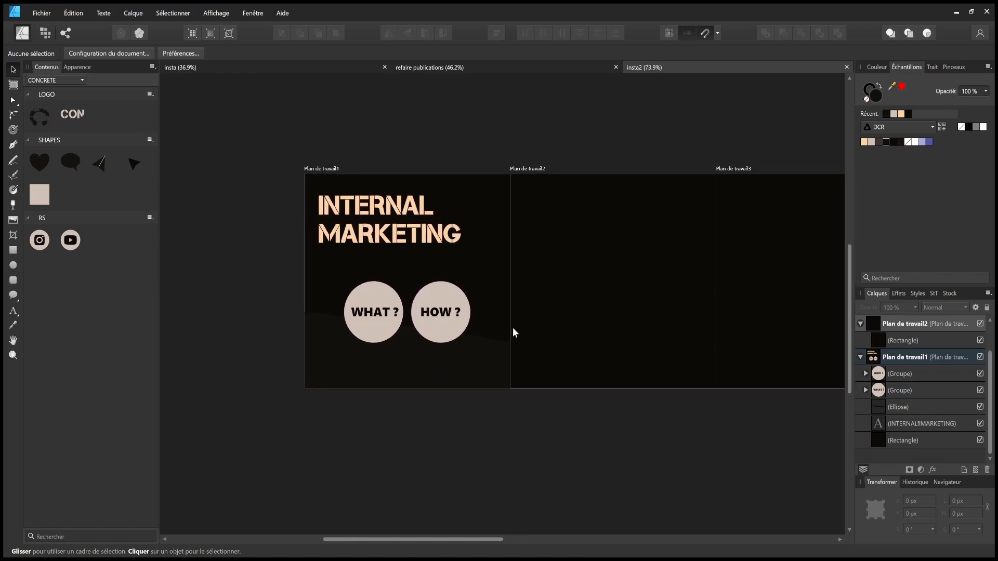
- Draw a flat peach ellipse below the first artboard, tilt it and make it taller
click(13, 266)
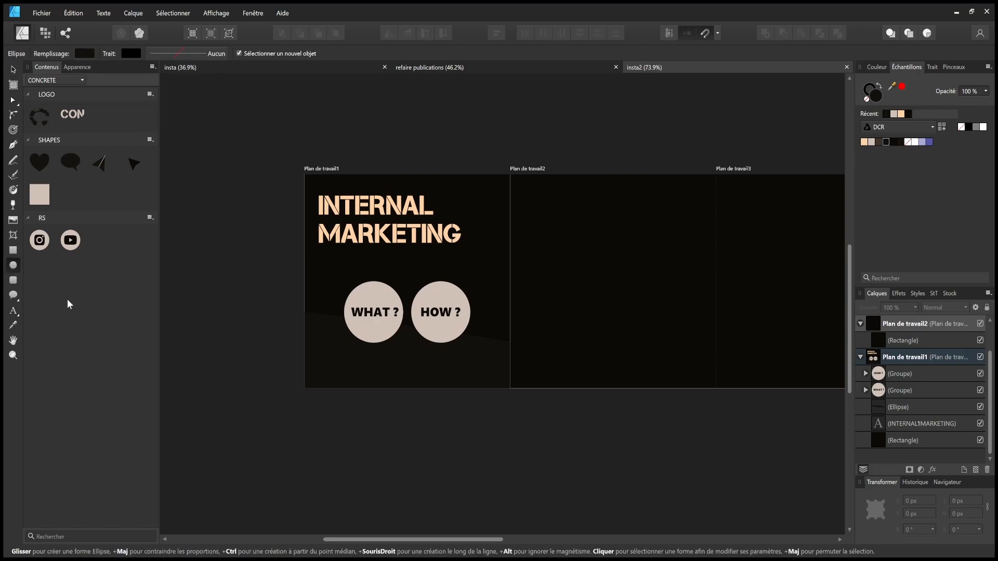
drag(253, 399, 483, 370)
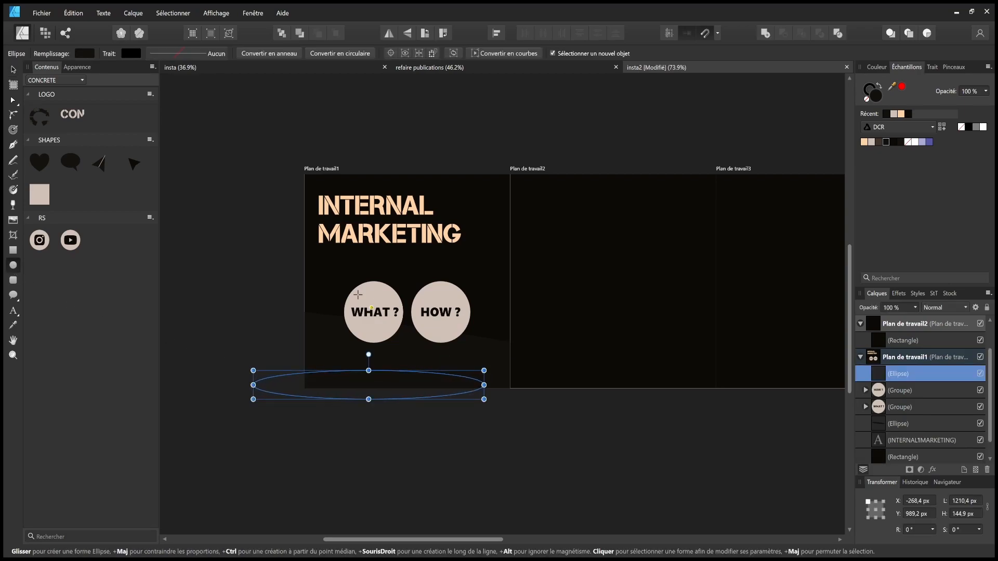
click(865, 142)
click(13, 70)
drag(368, 351, 377, 354)
drag(364, 398, 357, 422)
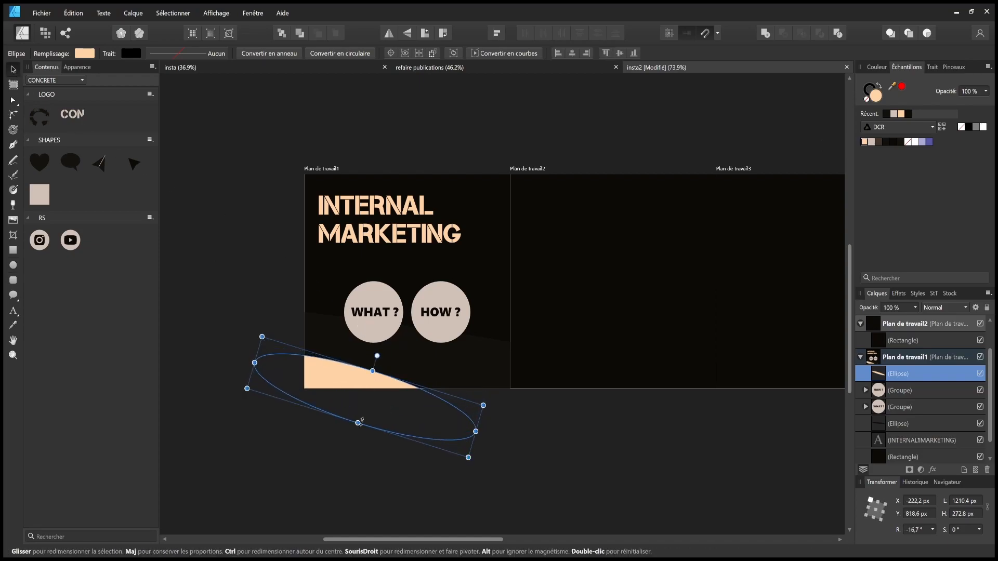
click(583, 448)
- Place the peach ellipse nearly level at the first artboard's top-left corner
click(341, 381)
drag(341, 381, 453, 151)
drag(490, 124, 465, 121)
drag(512, 165, 449, 151)
click(632, 148)
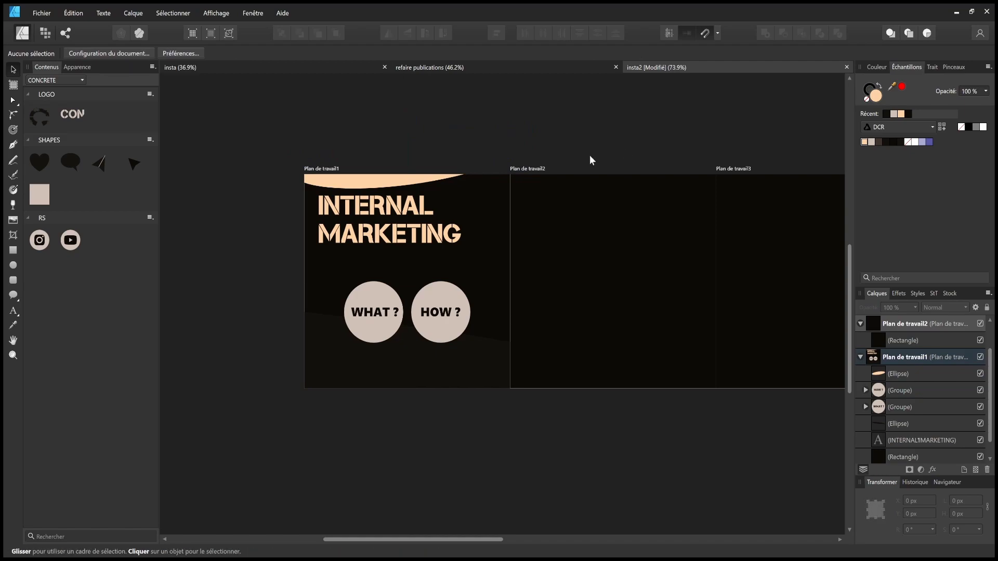
- Lower the INTERNAL MARKETING title slightly, leaving the circles where they were
click(396, 208)
mouse_move(396, 208)
mouse_down()
mouse_move(396, 225)
mouse_move(429, 221)
mouse_move(395, 219)
mouse_up()
click(337, 447)
drag(301, 438, 501, 274)
drag(445, 300, 416, 299)
click(427, 466)
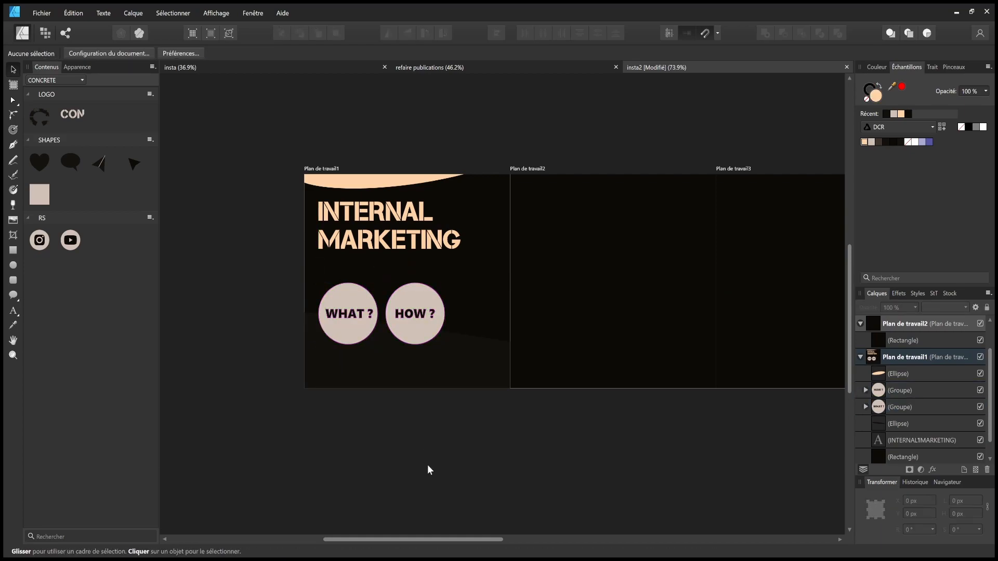
key(ctrl+z)
- Centre the title horizontally, centre-align its text, lower it, and save the document
click(386, 432)
click(391, 245)
drag(391, 245, 407, 248)
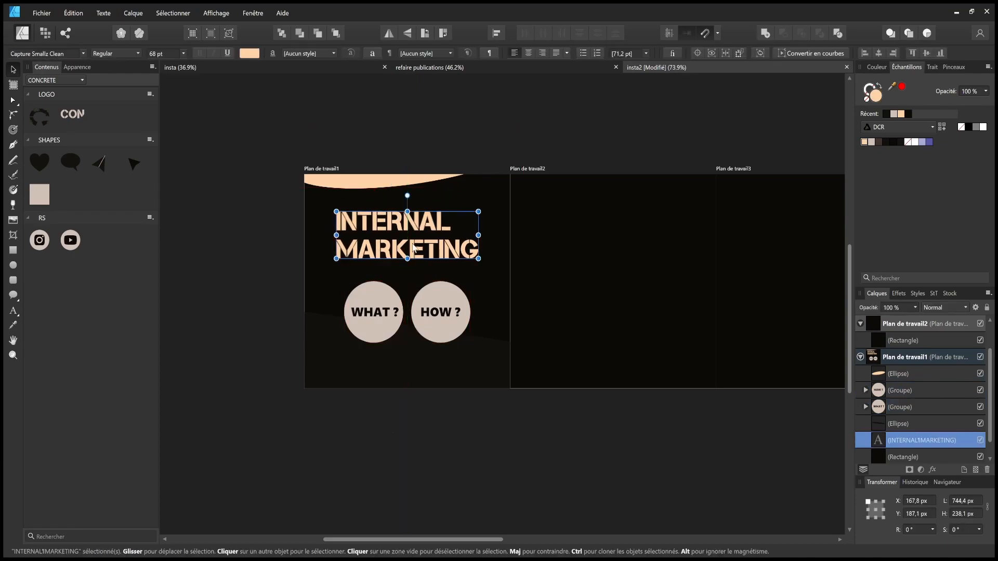
click(530, 53)
click(521, 106)
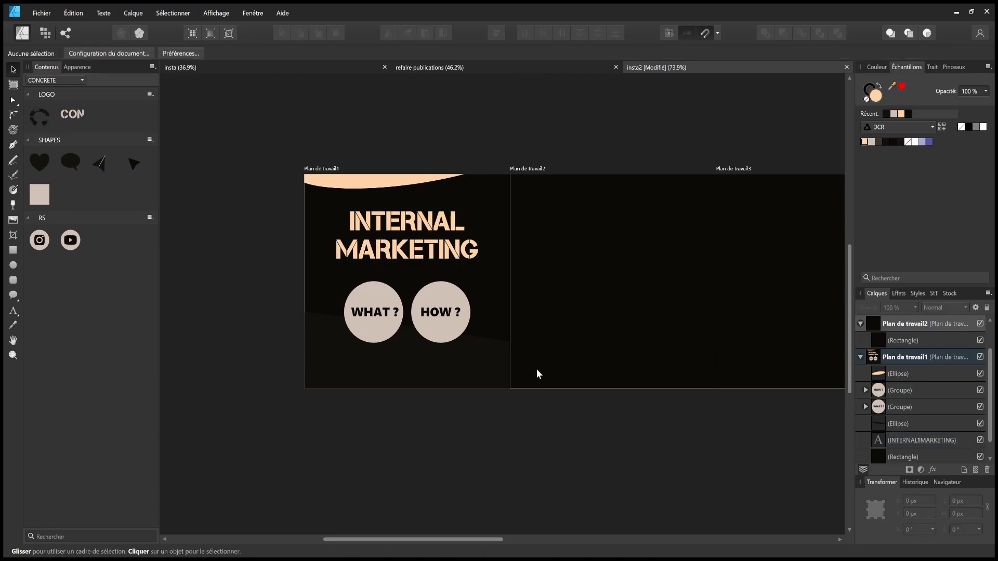
scroll(525, 414, down, 4)
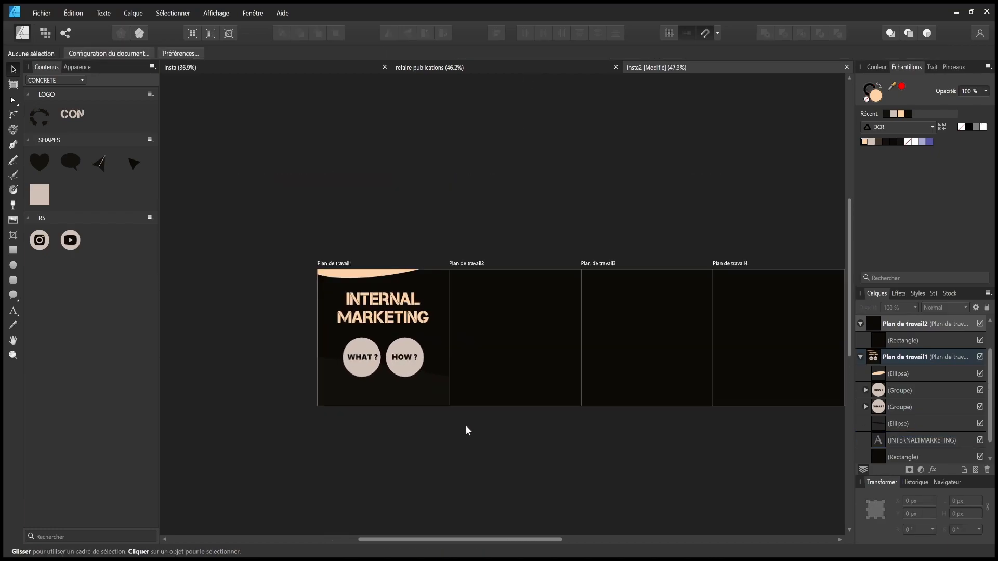
drag(390, 316, 391, 332)
click(444, 443)
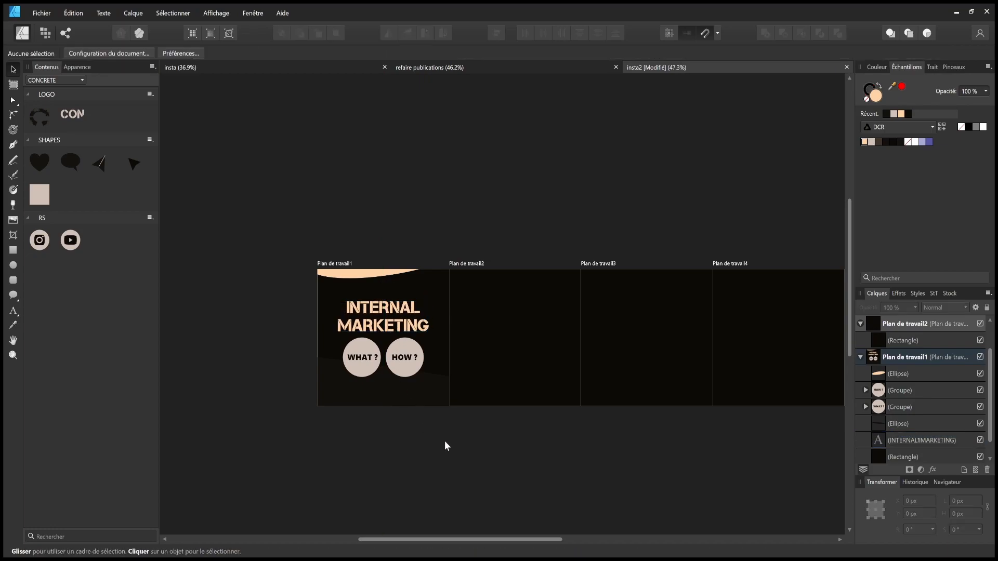
key(ctrl+s)
- Move the title and both circle groups down together onto the guide
drag(290, 456, 450, 283)
drag(414, 313, 415, 312)
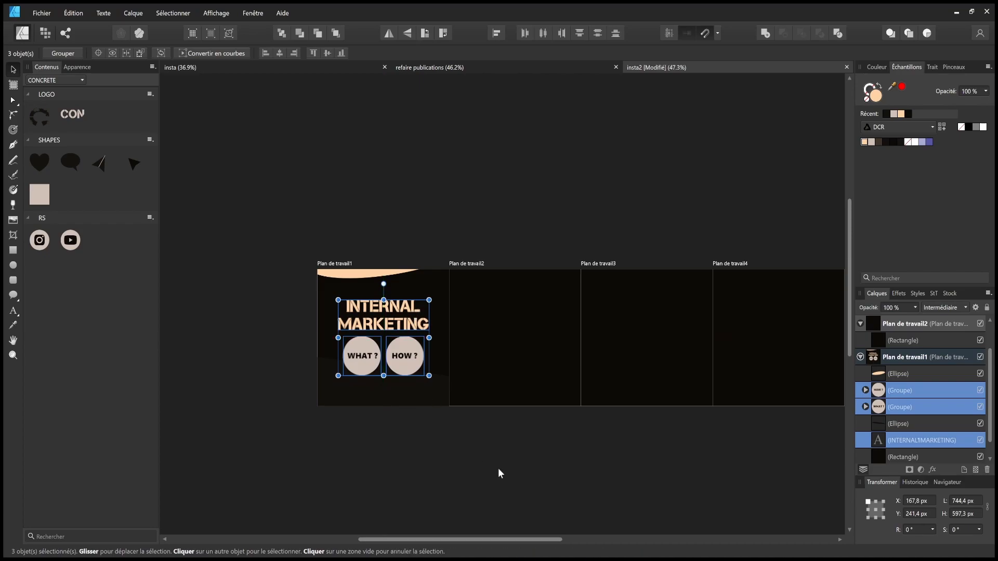
click(520, 460)
drag(574, 451, 481, 445)
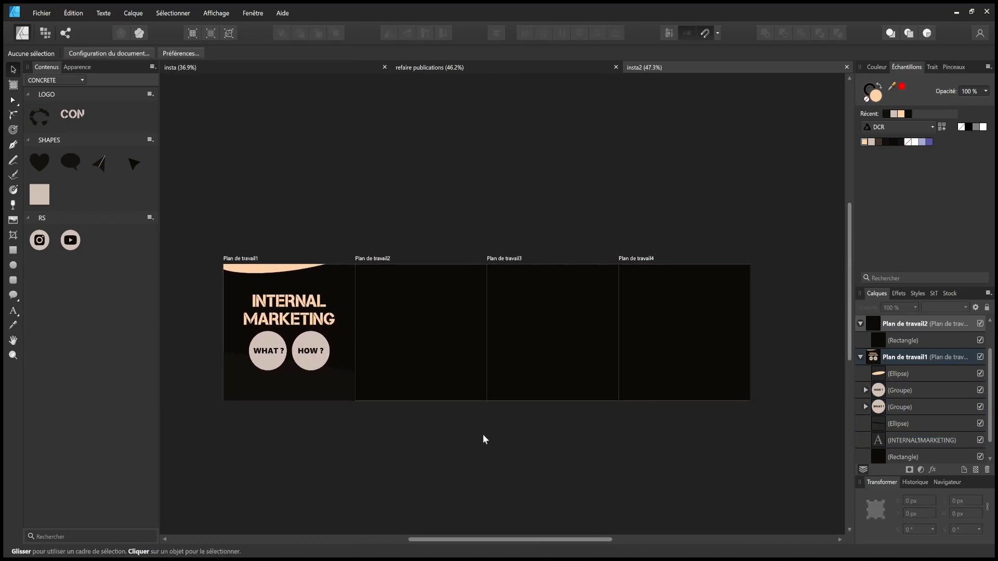
- Duplicate the dark ellipse slightly lower and swap fills so a peach band shows beneath
click(331, 388)
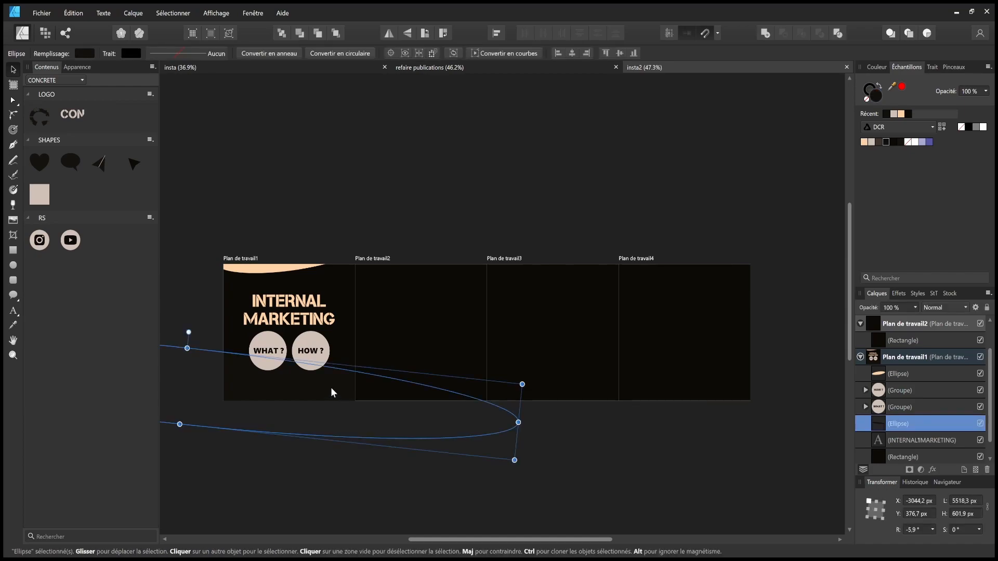
drag(331, 388, 328, 402)
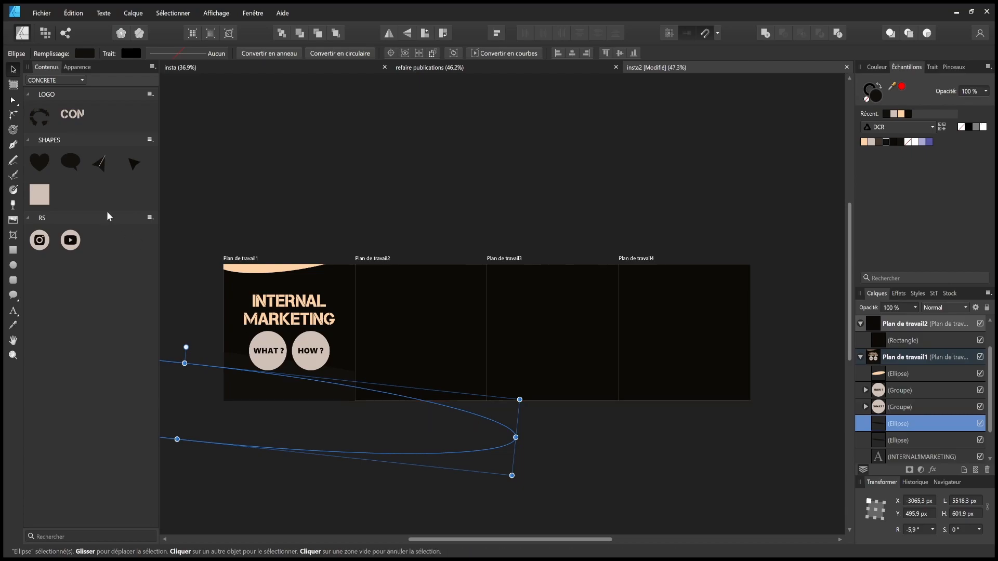
click(865, 142)
click(630, 142)
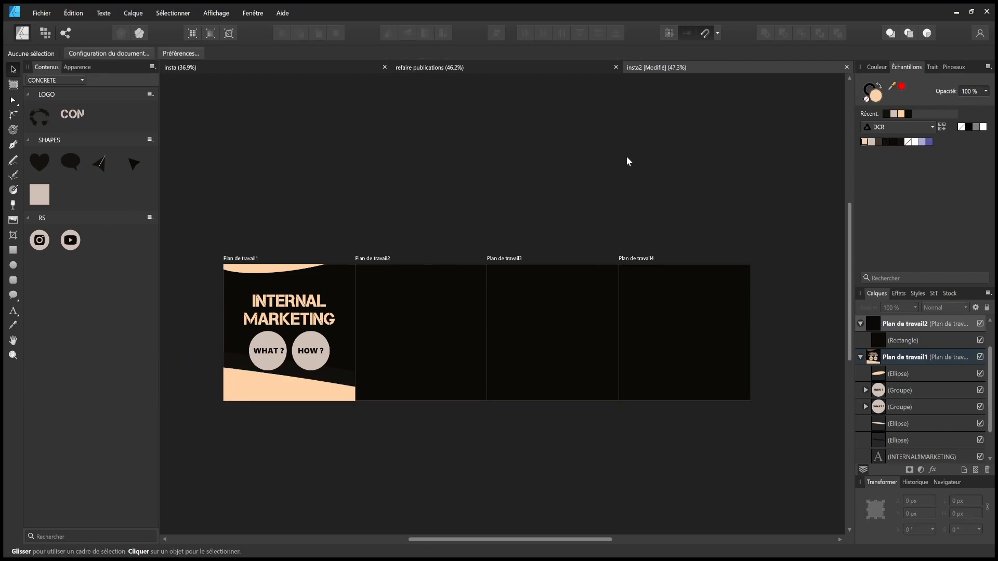
click(309, 388)
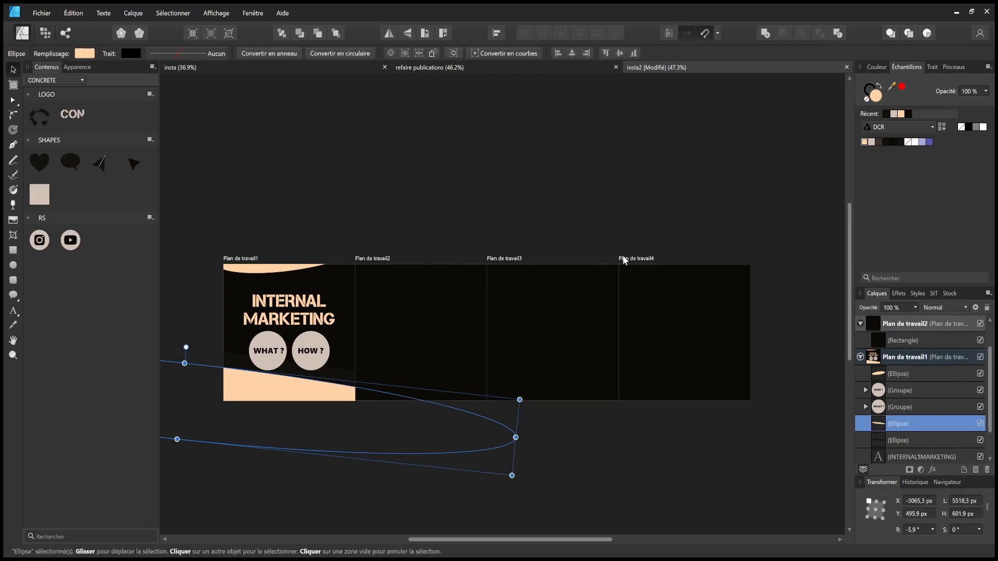
click(885, 142)
click(354, 370)
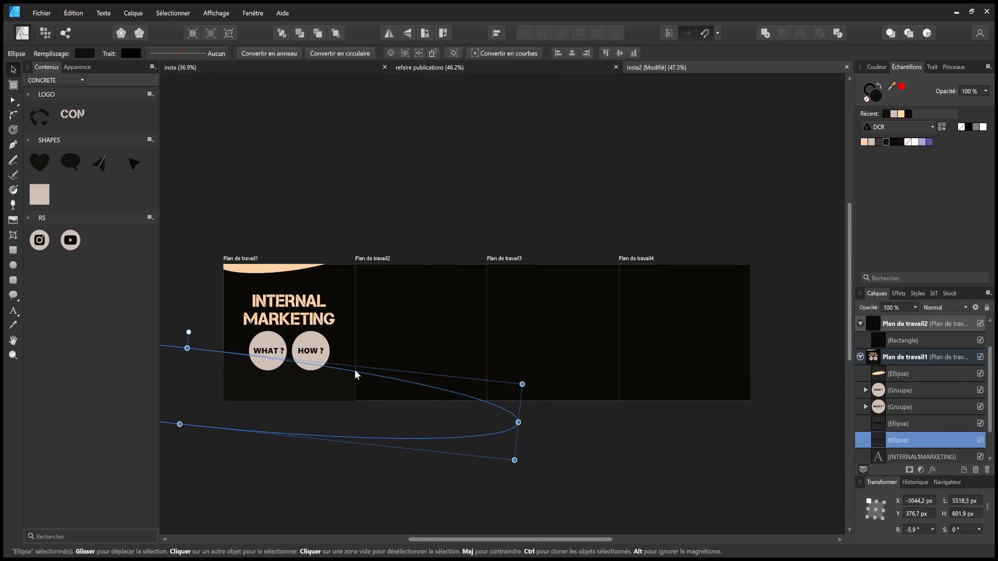
click(864, 141)
click(210, 328)
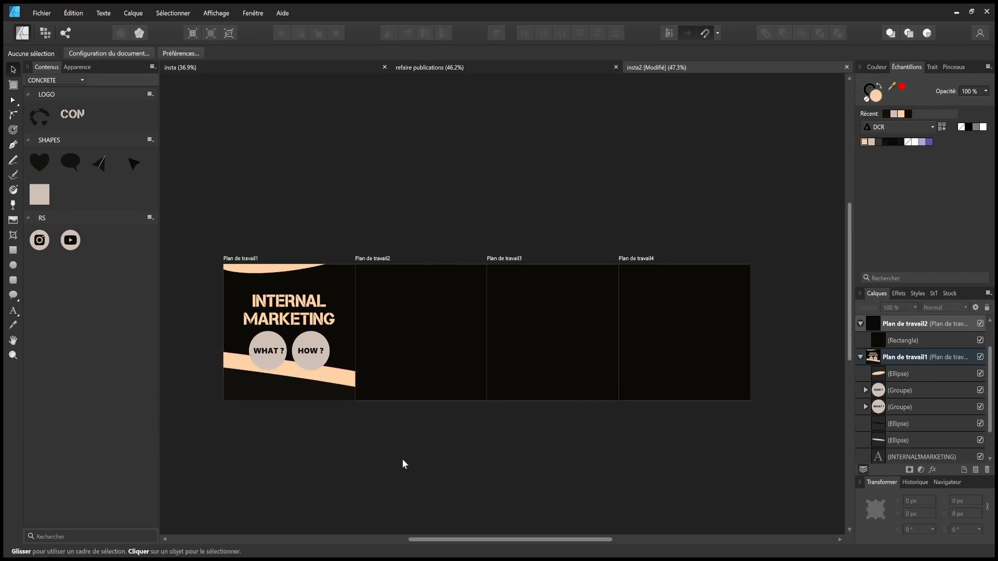
- Shift the peach band slightly lower on the first artboard
click(334, 377)
drag(338, 384, 307, 400)
click(310, 393)
click(566, 436)
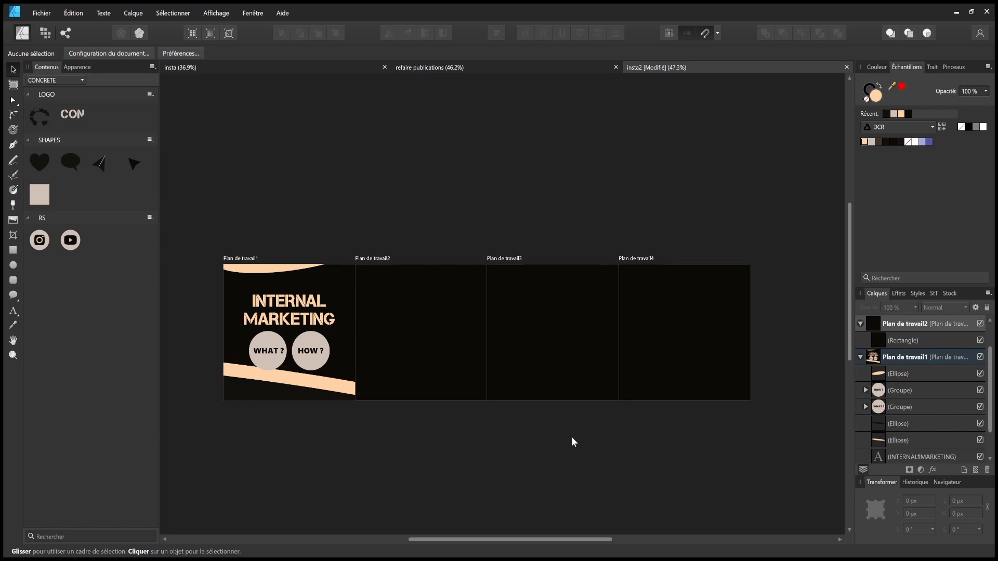
- Copy the peach band into the second artboard and slide it beside the original
click(336, 387)
key(ctrl+c)
click(428, 360)
key(ctrl+v)
drag(405, 388, 597, 454)
scroll(318, 388, down, 3)
scroll(316, 391, up, 5)
- Place the second artboard's dark ellipse layer above the band copy
click(384, 396)
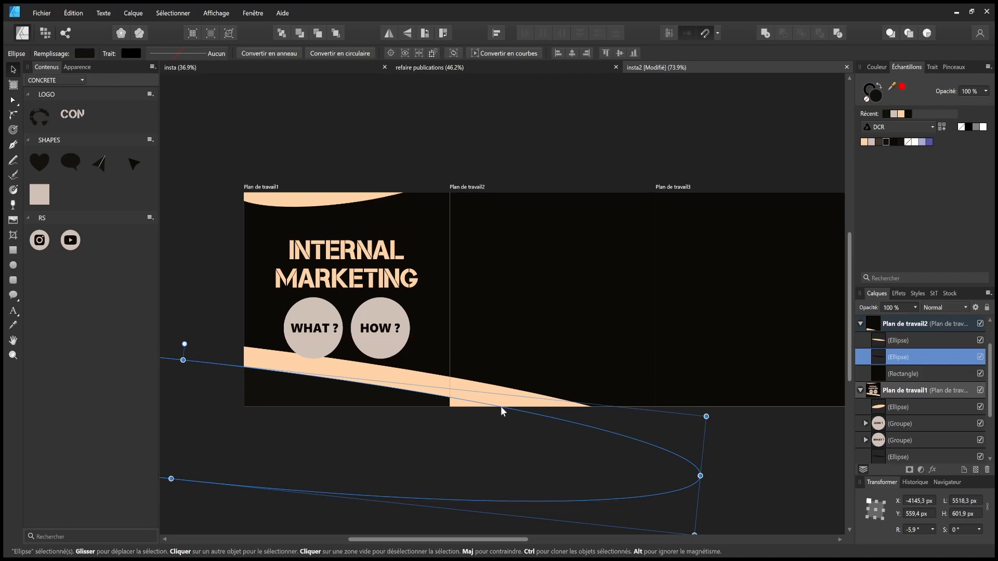
scroll(867, 398, up, 1)
click(624, 322)
click(727, 431)
click(877, 387)
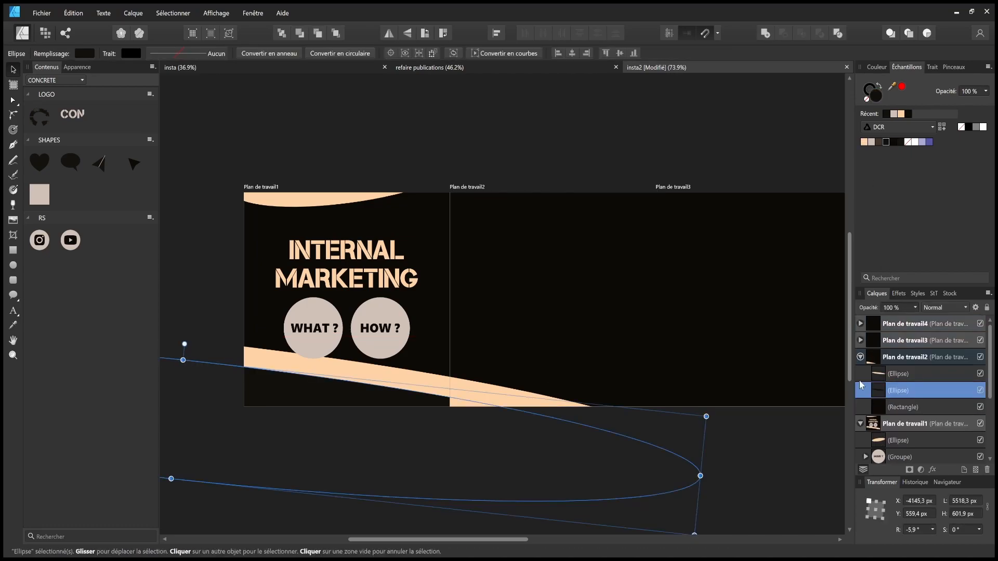
drag(873, 390, 875, 367)
click(734, 417)
drag(736, 416, 682, 414)
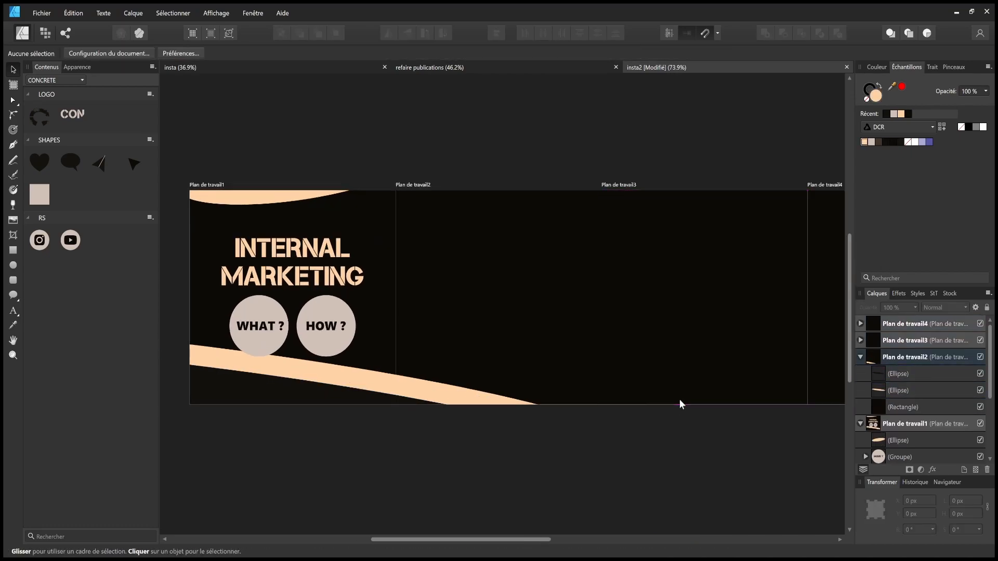
- Copy the WHAT ? circle into the second artboard, enlarge it to 912.5 px, resize the text to about 69 pt, and let the top edge cut it
drag(516, 415, 620, 424)
key(ctrl+c)
click(604, 282)
key(ctrl+v)
drag(659, 286, 514, 315)
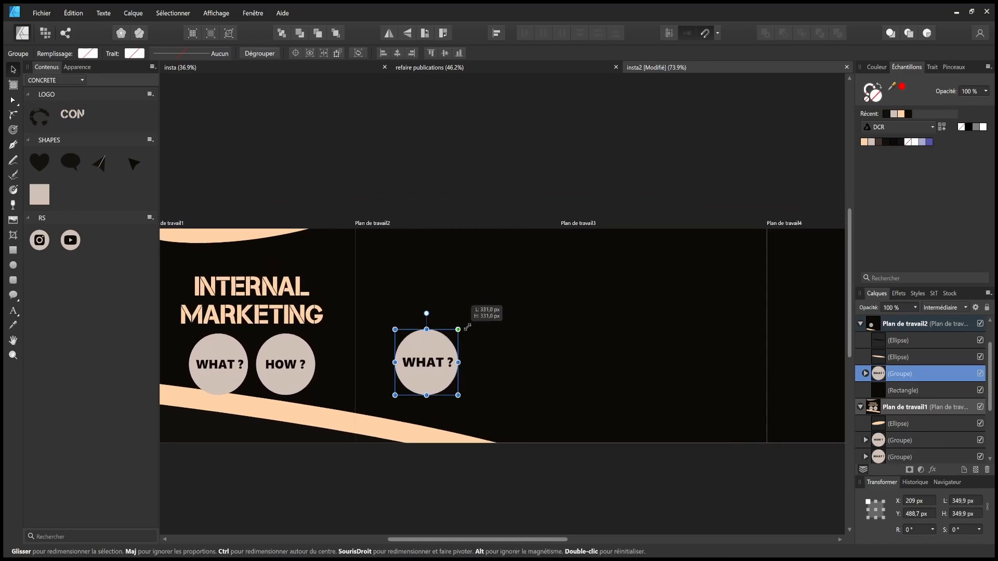
drag(459, 331, 577, 216)
drag(510, 313, 499, 289)
double_click(509, 260)
drag(498, 248, 534, 221)
drag(471, 284, 498, 260)
drag(574, 274, 539, 268)
drag(501, 261, 516, 264)
drag(506, 300, 498, 282)
mouse_move(503, 267)
mouse_down()
mouse_move(500, 258)
mouse_move(507, 298)
mouse_move(501, 263)
mouse_up()
click(475, 384)
drag(494, 360, 382, 385)
- Paste a second WHAT ? copy over the enlarged circle and centre its text
click(399, 337)
key(ctrl+c)
click(597, 343)
key(ctrl+v)
drag(602, 334, 401, 330)
click(584, 488)
drag(584, 489, 718, 469)
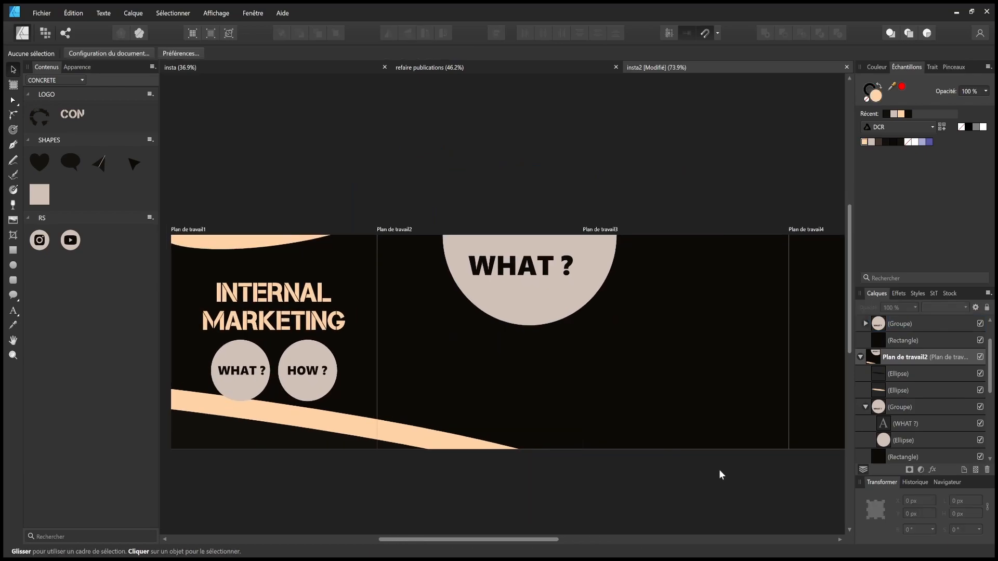
drag(657, 430, 457, 442)
click(346, 328)
double_click(338, 278)
mouse_move(322, 281)
mouse_down()
mouse_move(341, 282)
mouse_move(323, 282)
mouse_up()
click(434, 223)
- Copy the HOW ? group into the third artboard, enlarge it and move it toward the bottom edge
click(401, 275)
drag(581, 238, 753, 221)
click(279, 363)
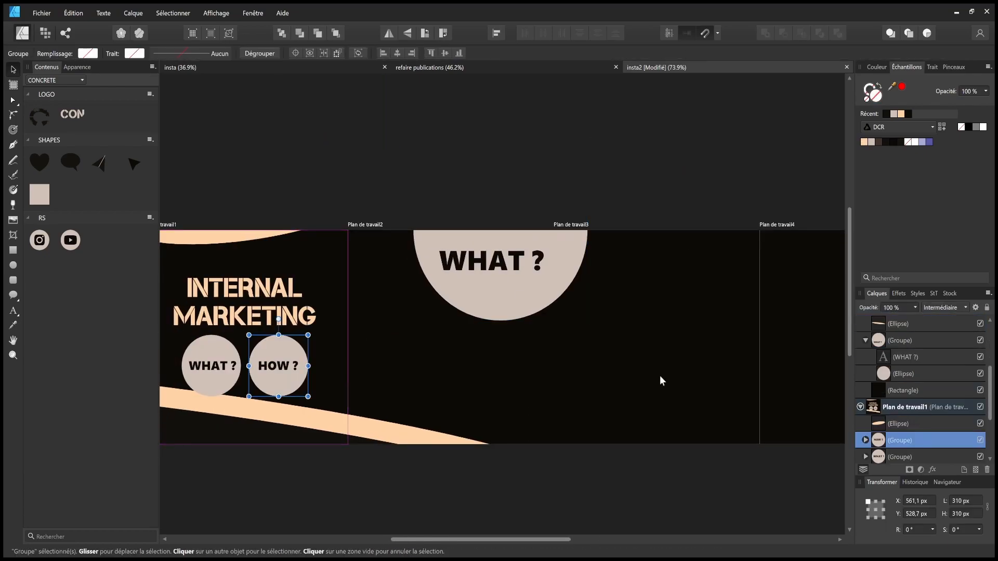
key(ctrl+c)
drag(671, 395, 409, 373)
key(ctrl+v)
click(410, 372)
scroll(896, 371, up, 2)
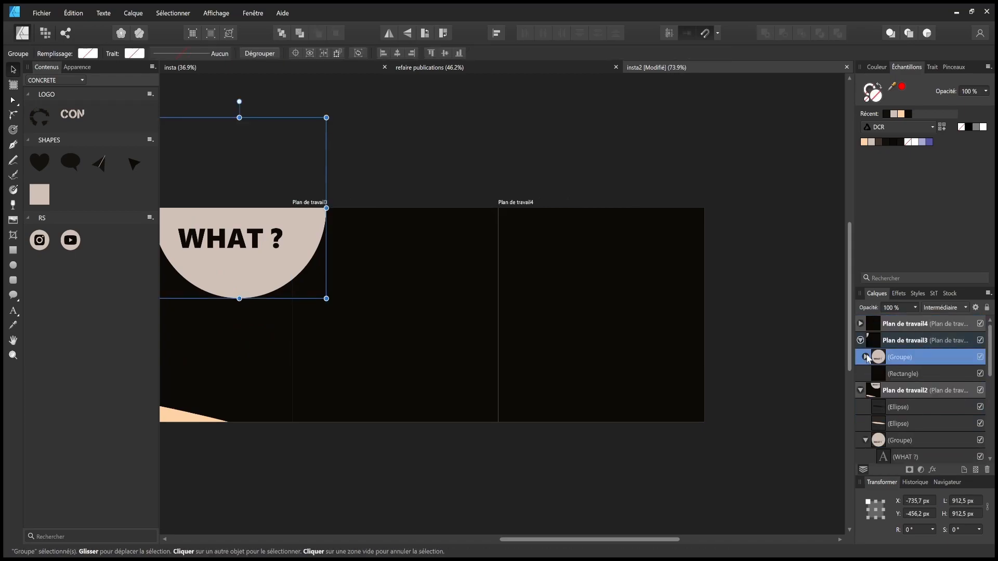
scroll(863, 344, down, 1)
click(484, 314)
key(ctrl+v)
drag(484, 315, 613, 196)
drag(476, 276, 405, 383)
double_click(231, 240)
mouse_move(461, 338)
mouse_down()
mouse_move(461, 367)
mouse_move(468, 351)
mouse_up()
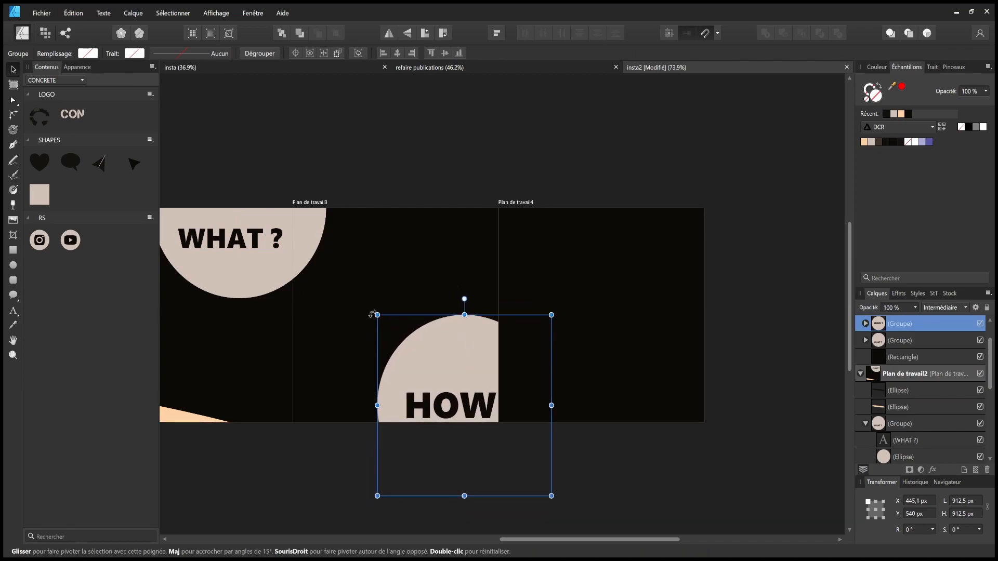
drag(377, 315, 409, 338)
- Refine the HOW ? text and circle, pasting a circle copy into the fourth artboard to complete it
double_click(490, 412)
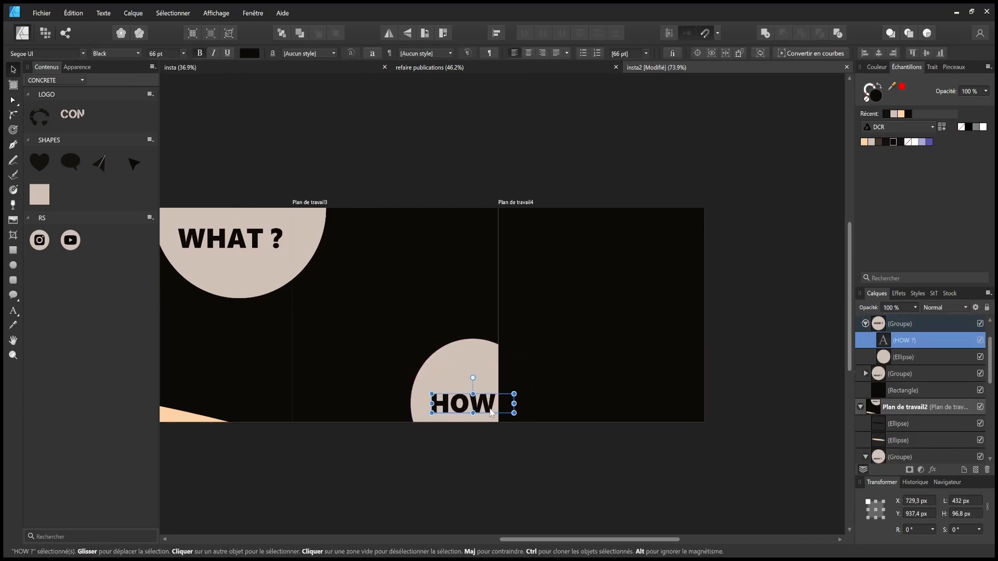
drag(489, 409, 473, 400)
drag(487, 353, 472, 353)
drag(520, 468, 555, 504)
drag(469, 345, 469, 354)
drag(463, 393, 452, 396)
drag(477, 367, 461, 372)
key(ctrl+c)
click(583, 380)
key(ctrl+v)
drag(651, 398, 445, 398)
click(672, 432)
scroll(644, 443, down, 5)
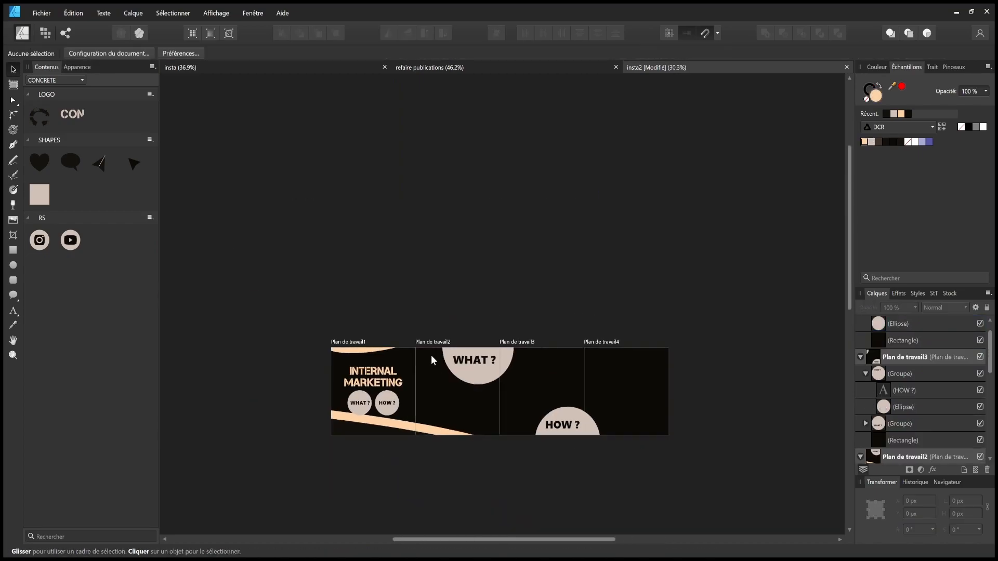
- Select the WHAT ? circle ellipses on both artboards and nudge them into alignment
click(475, 366)
scroll(483, 371, up, 3)
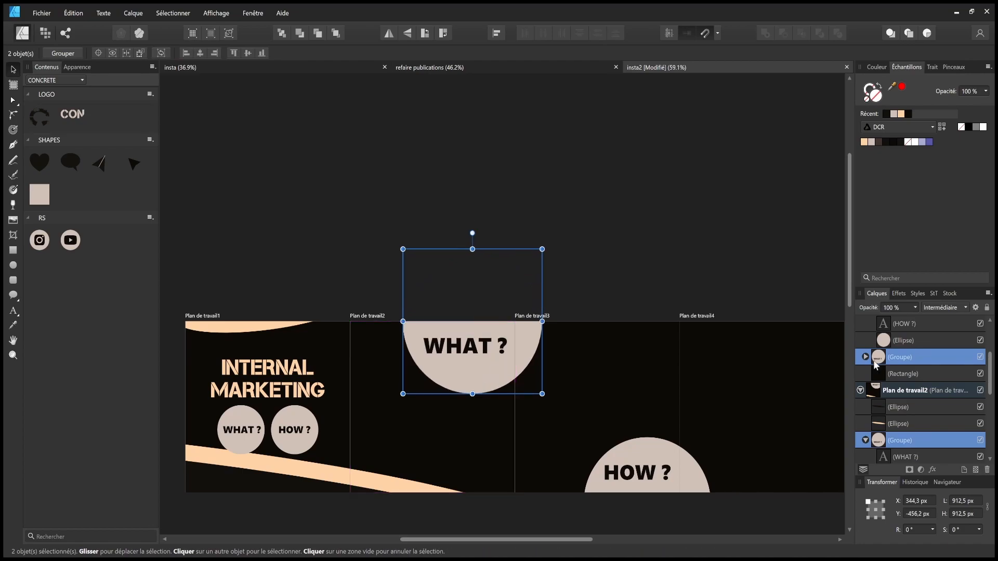
click(901, 375)
click(903, 391)
scroll(915, 411, down, 2)
ctrl+click(903, 440)
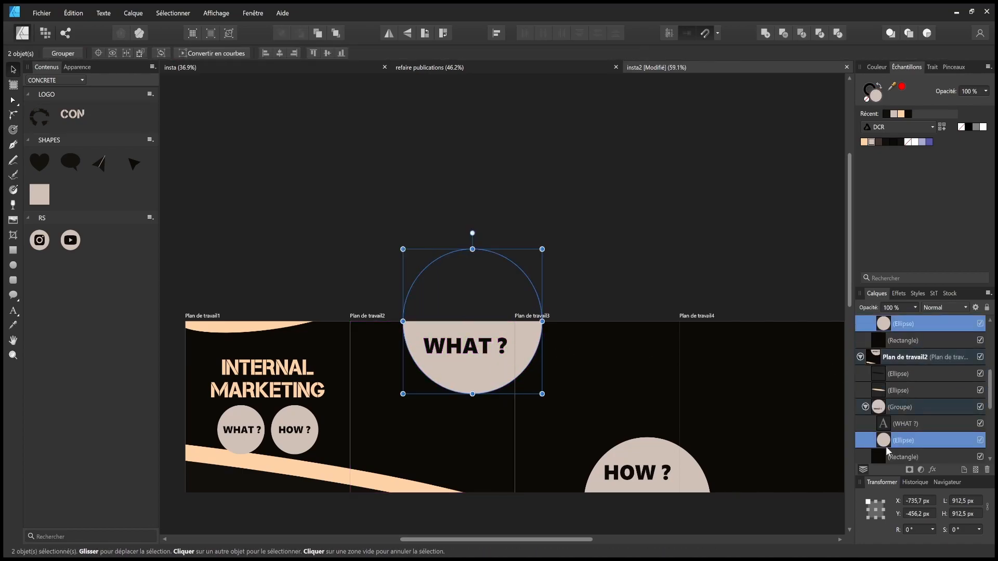
drag(517, 339, 513, 335)
click(681, 299)
drag(682, 300, 623, 236)
- Move both HOW ? ellipses down-left together to line them up
click(634, 403)
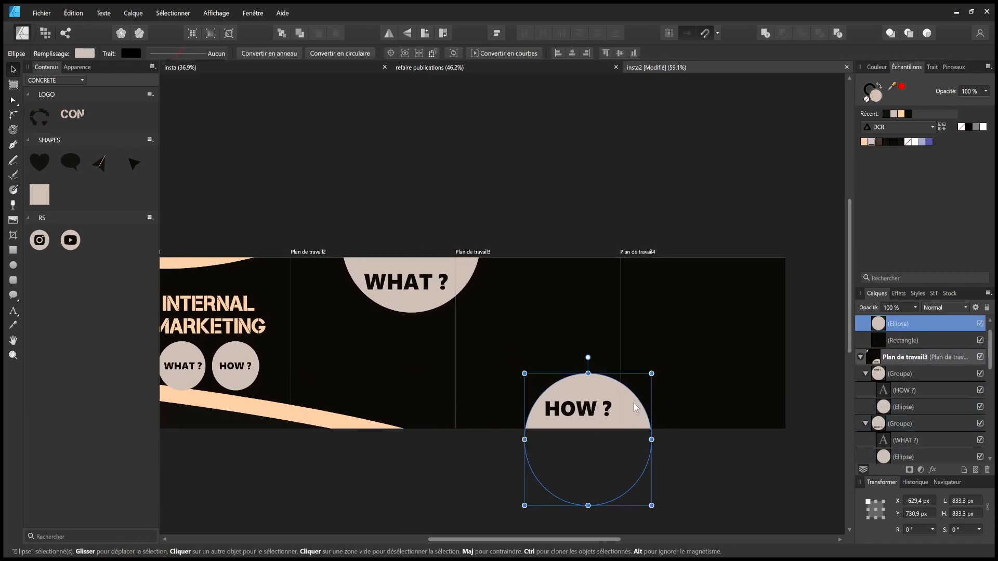
scroll(903, 408, up, 1)
ctrl+click(903, 424)
drag(627, 397, 618, 408)
click(715, 420)
- Move the peach stripe ellipses down-left, rotate them level and lower them slightly
drag(401, 325, 488, 276)
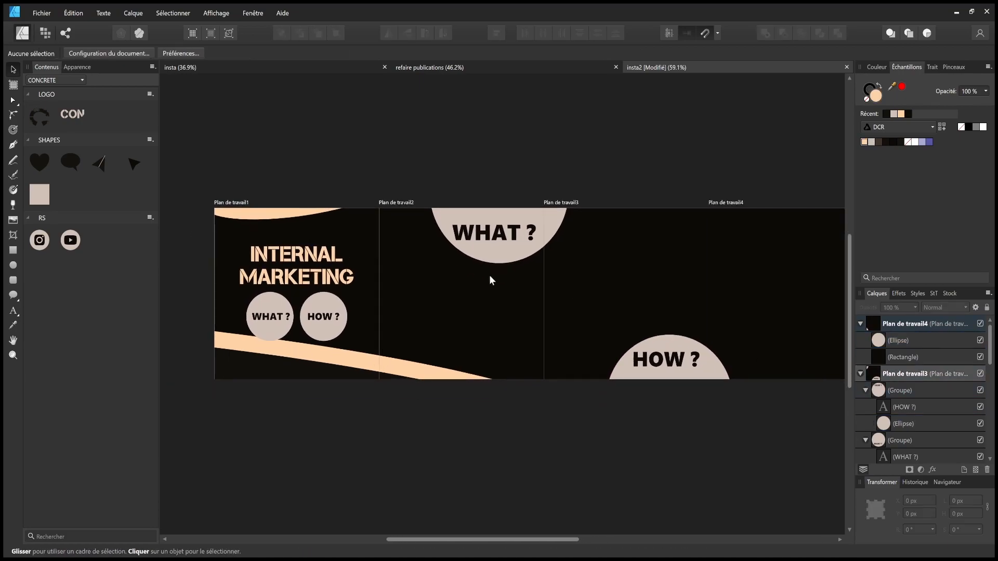
click(366, 371)
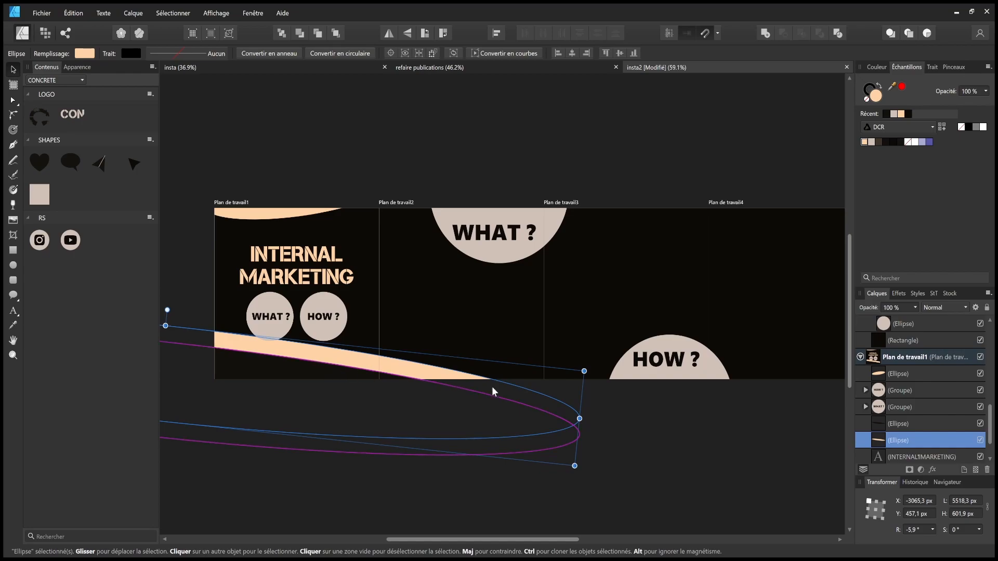
shift+click(890, 423)
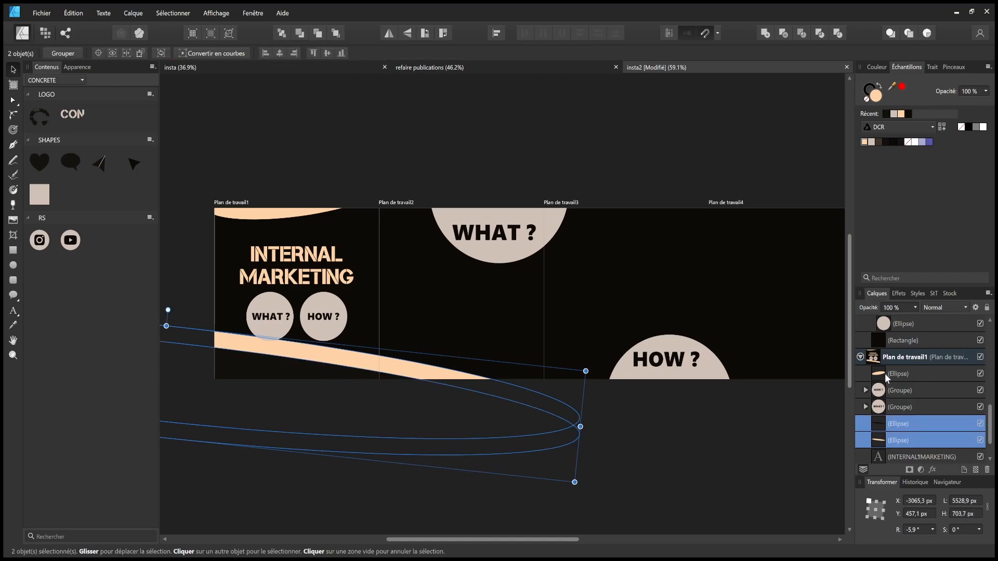
scroll(893, 380, up, 3)
ctrl+click(900, 421)
ctrl+click(893, 409)
drag(393, 396, 410, 408)
scroll(426, 403, down, 1)
scroll(426, 402, down, 1)
drag(276, 345, 270, 345)
drag(348, 383, 348, 391)
click(644, 426)
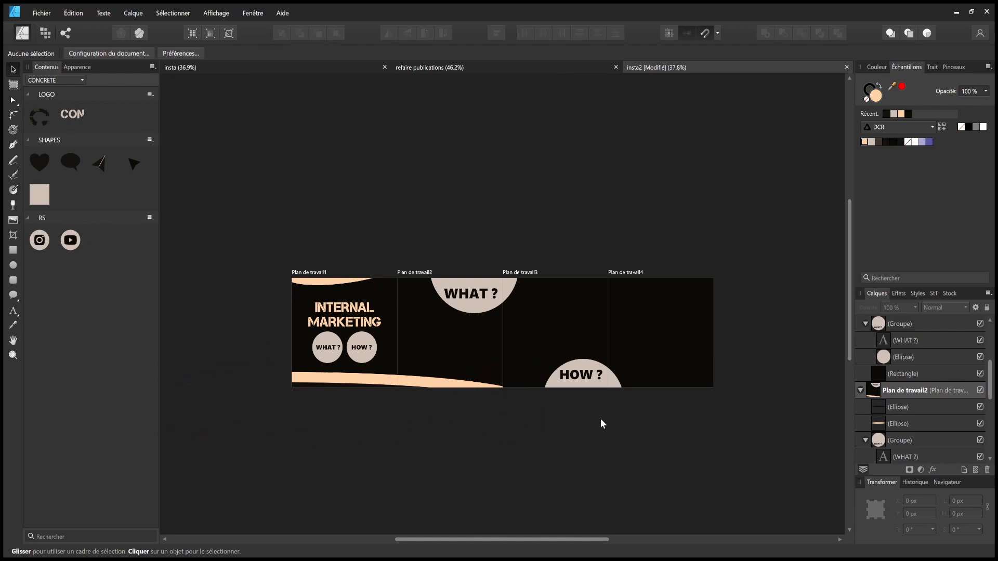
- Delete the dark mask ellipses under the band and save the document
double_click(342, 386)
key(Delete)
click(406, 387)
key(Delete)
click(685, 433)
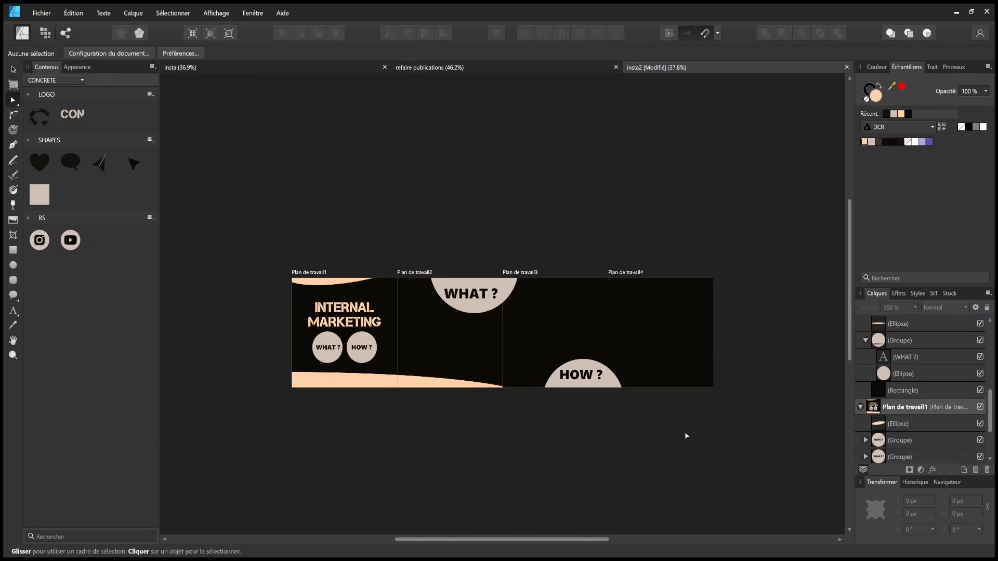
drag(685, 433, 605, 429)
key(ctrl+s)
- Nudge the cream stripe and band ellipses down-left, then save again
scroll(414, 386, up, 5)
click(335, 361)
scroll(534, 352, down, 2)
drag(335, 360, 521, 361)
shift+click(351, 347)
click(744, 386)
drag(744, 386, 522, 428)
scroll(670, 399, down, 2)
key(ctrl+s)
- Start artistic text on the second artboard with a Light weight and pale colour
scroll(336, 298, up, 2)
drag(337, 297, 425, 329)
click(13, 70)
click(12, 311)
click(138, 53)
click(871, 142)
click(14, 70)
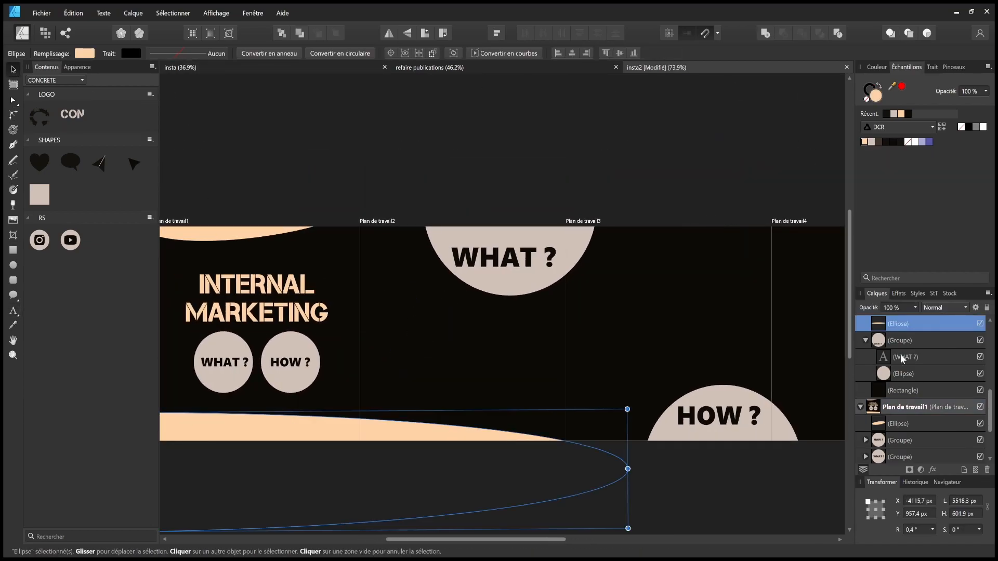
- Select the WHAT ? circle's ellipse layer in the Layers panel
click(900, 357)
scroll(887, 356, down, 2)
click(904, 423)
scroll(897, 356, up, 2)
click(897, 357)
scroll(896, 356, up, 1)
click(866, 373)
click(898, 357)
- Add placeholder text 'zqdqdzqd' below WHAT ?, position it and set it to 18 pt
click(13, 311)
text(zqdqdzqd)
click(13, 70)
drag(409, 322, 419, 334)
mouse_move(392, 329)
mouse_down()
mouse_move(418, 317)
mouse_move(411, 306)
mouse_move(401, 318)
mouse_up()
click(184, 54)
click(163, 206)
- Enter the placeholder text and select all of its characters
double_click(401, 317)
double_click(401, 317)
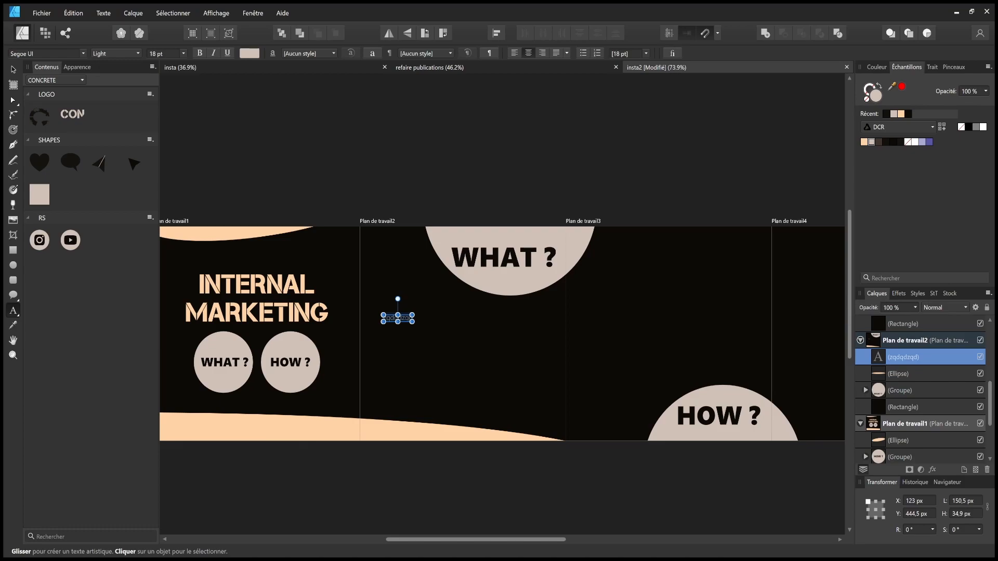
- Paste the paragraph over the placeholder, break it into lines and move it onto the second artboard
key(ctrl+v)
key(Escape)
key(v)
drag(498, 318, 790, 318)
double_click(552, 323)
key(Return)
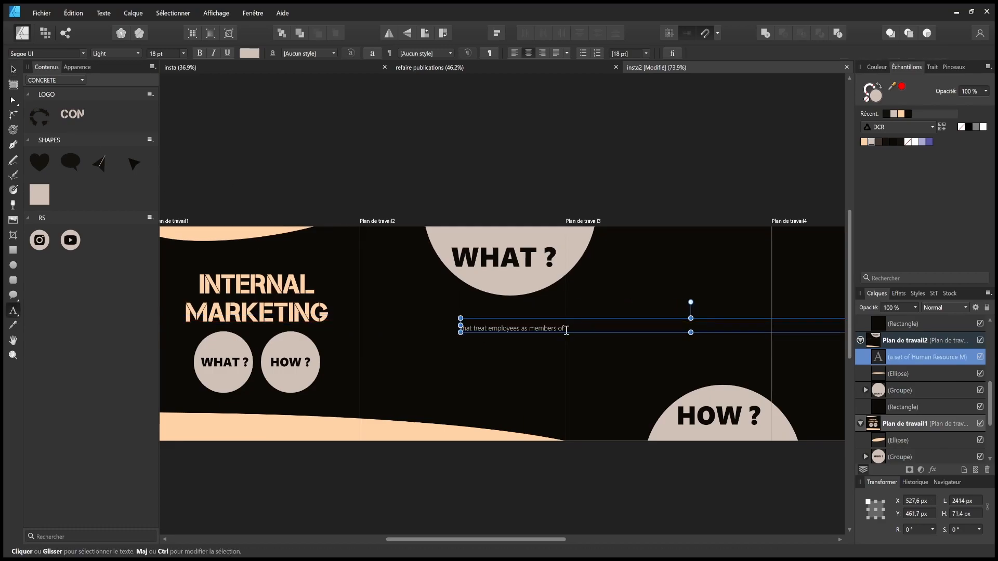
drag(558, 320, 340, 318)
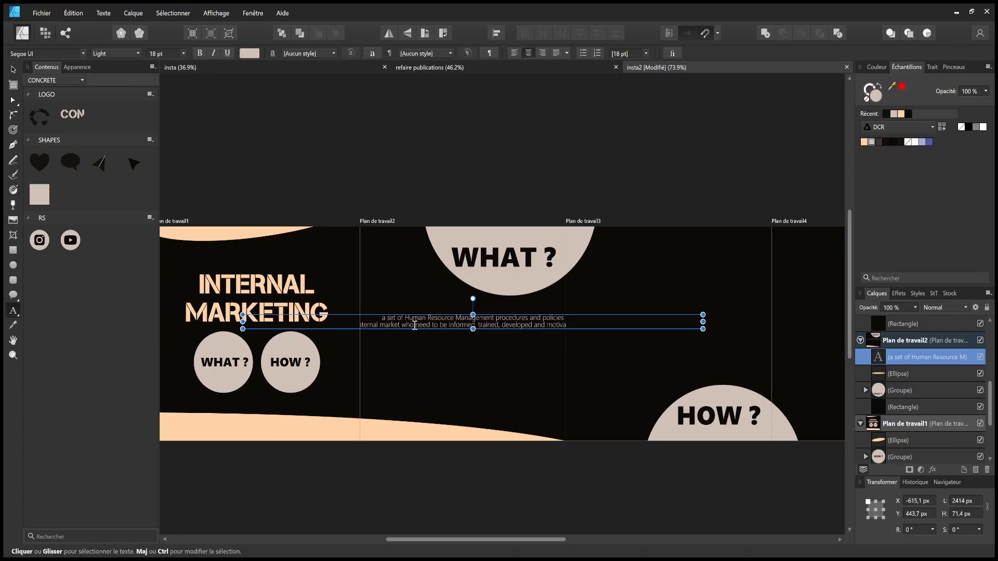
key(Return)
click(14, 70)
drag(511, 324, 370, 325)
- Change the paragraph's opening to 'It's a strategy of', then reposition and shrink it
double_click(477, 331)
text(It)
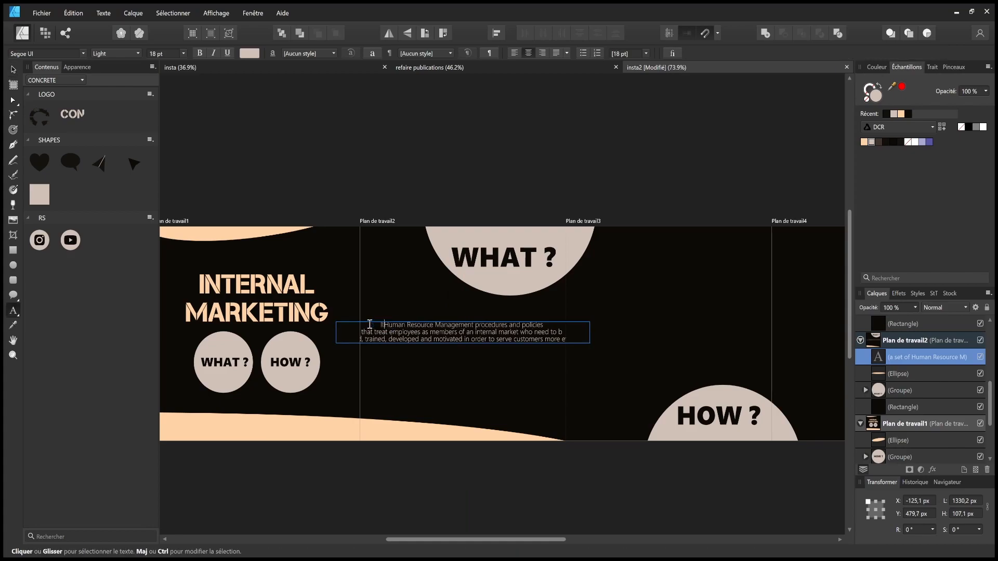
text('s a strategy of)
key(Escape)
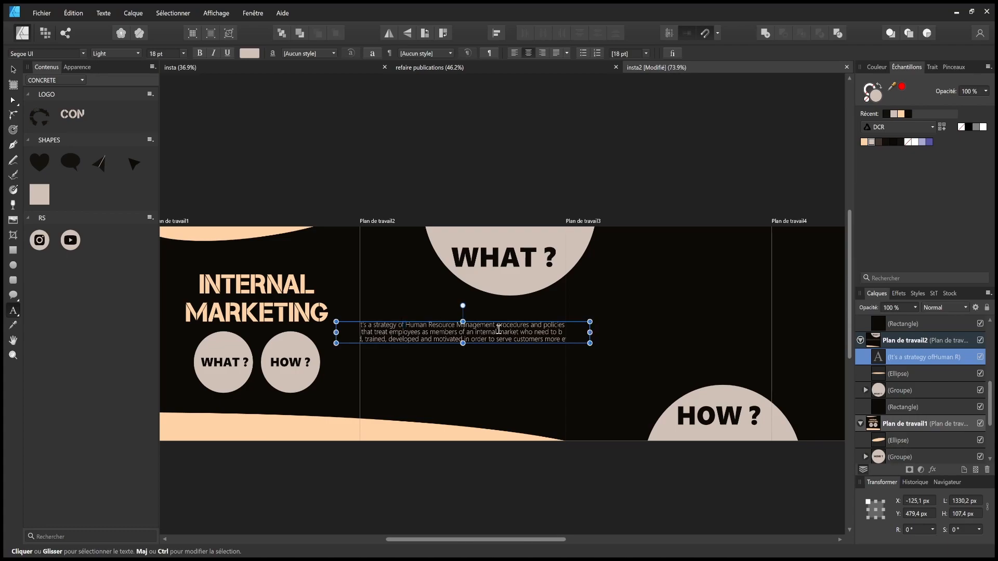
key(Escape)
mouse_move(506, 330)
mouse_down()
mouse_move(491, 337)
mouse_move(519, 321)
mouse_move(560, 320)
mouse_move(516, 304)
mouse_move(511, 342)
mouse_up()
click(507, 312)
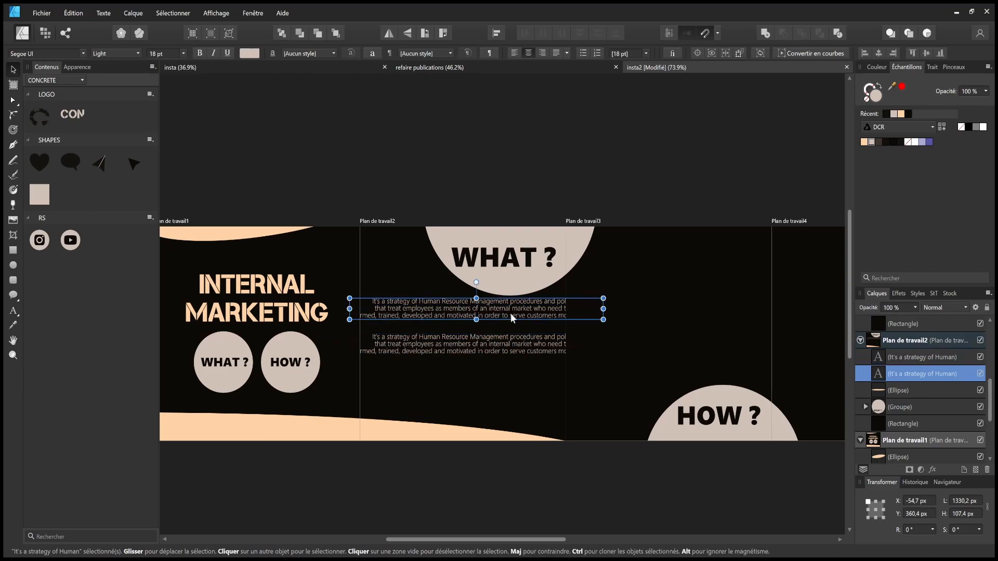
drag(603, 321, 537, 313)
- In the lower copy, insert 'inside the company which', drop the Human Resource phrase, make 'treat' 'treats'
drag(455, 307, 483, 314)
double_click(462, 344)
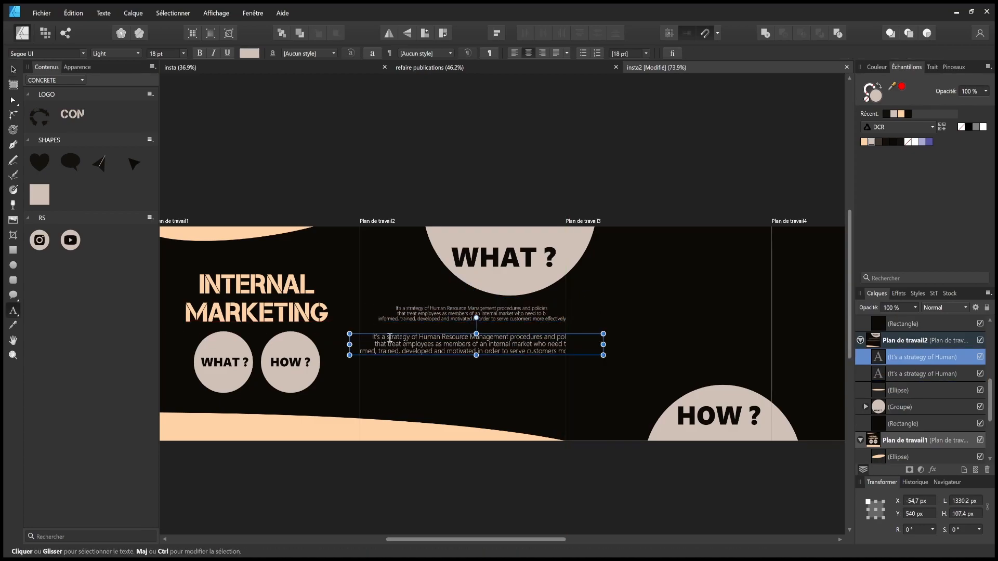
click(418, 338)
text(inside the company )
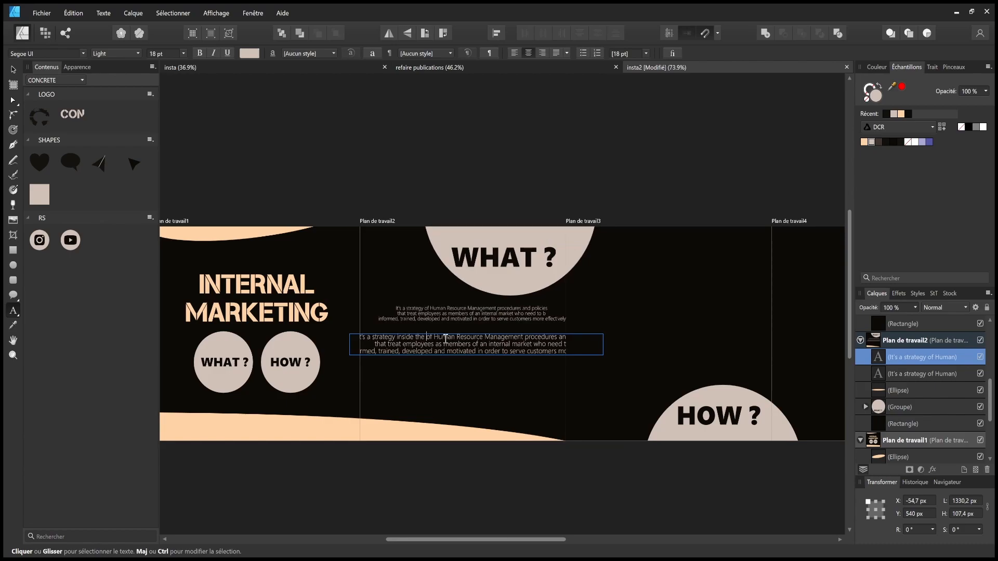
text(which)
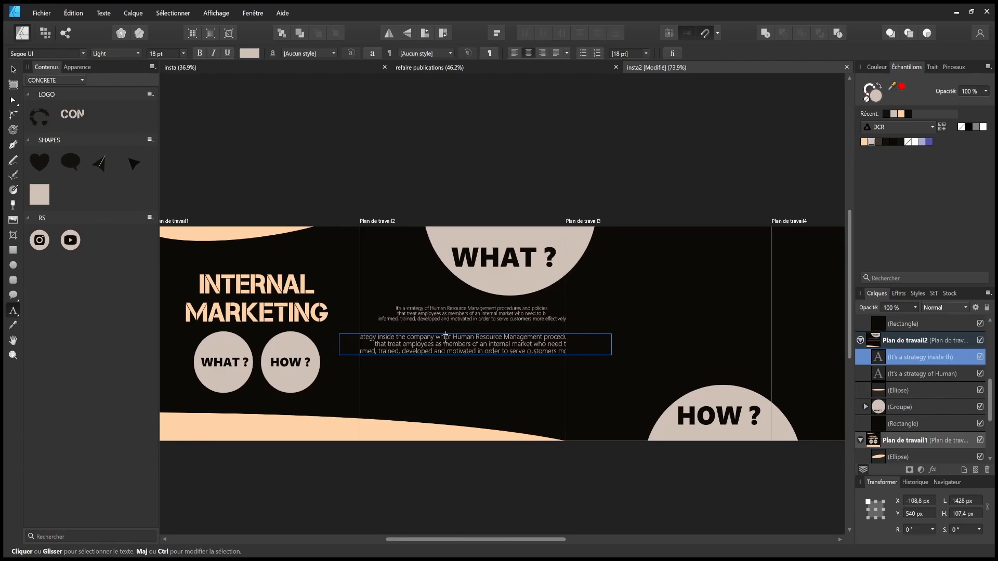
drag(448, 337, 385, 347)
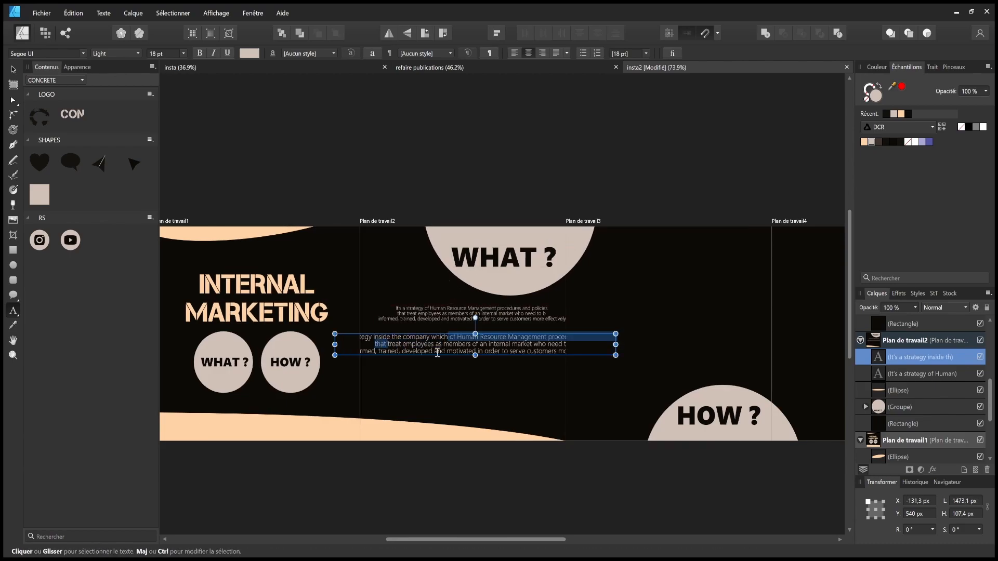
key(BackSpace)
click(452, 338)
text(s employees as members)
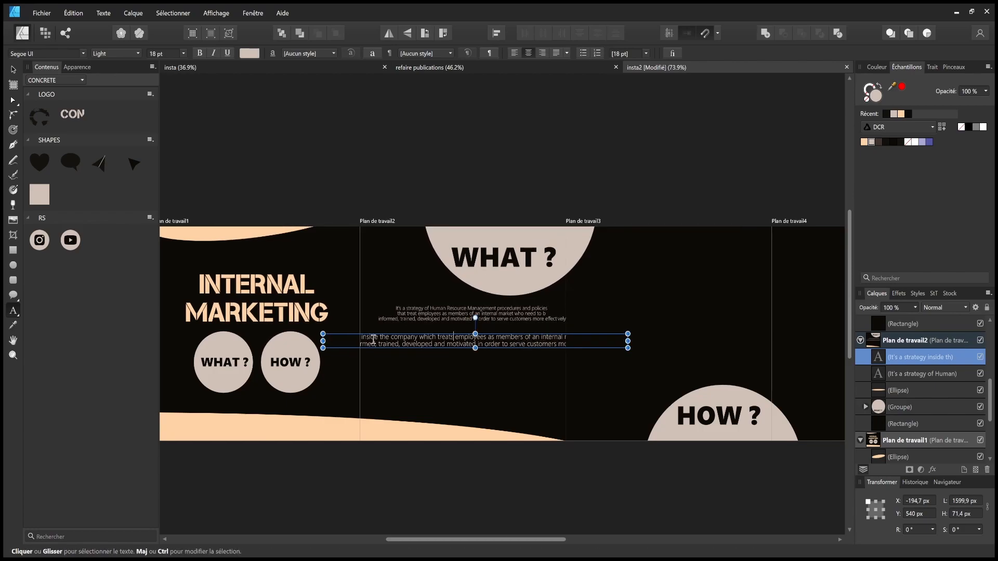
- Break the line before 'as members', tidy the last line and add 'be'
click(488, 338)
key(Return)
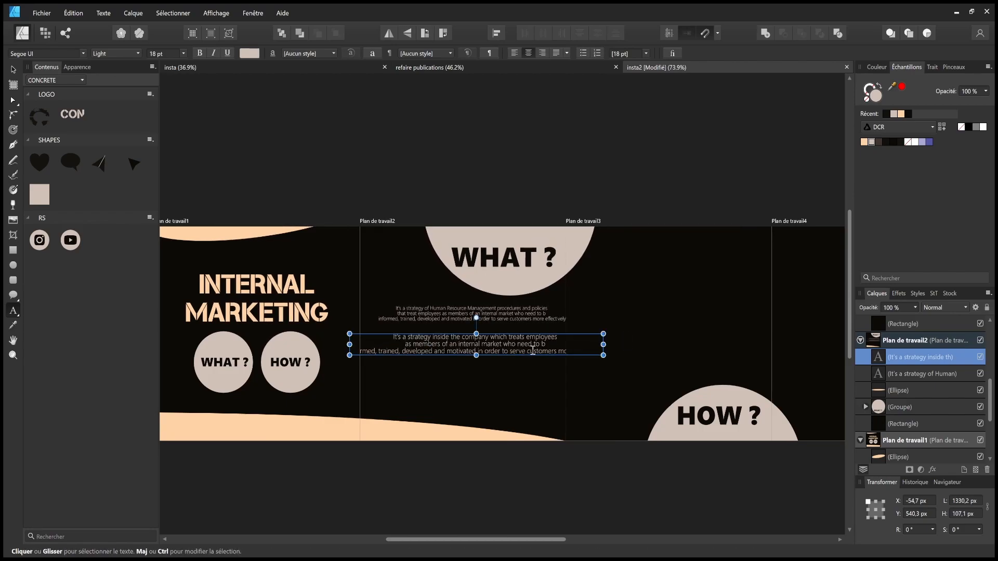
key(Return)
click(358, 357)
key(BackSpace)
key(BackSpace)
key(BackSpace)
key(BackSpace)
key(BackSpace)
key(ctrl+z)
key(ctrl+z)
key(BackSpace)
text(be)
mouse_move(414, 342)
mouse_down()
mouse_move(444, 345)
mouse_move(414, 344)
mouse_up()
key(Return)
click(502, 355)
key(BackSpace)
- Break the line before 'in order' so the paragraph wraps into four lines
click(14, 70)
double_click(468, 355)
key(Return)
click(532, 359)
key(Escape)
key(Escape)
click(463, 316)
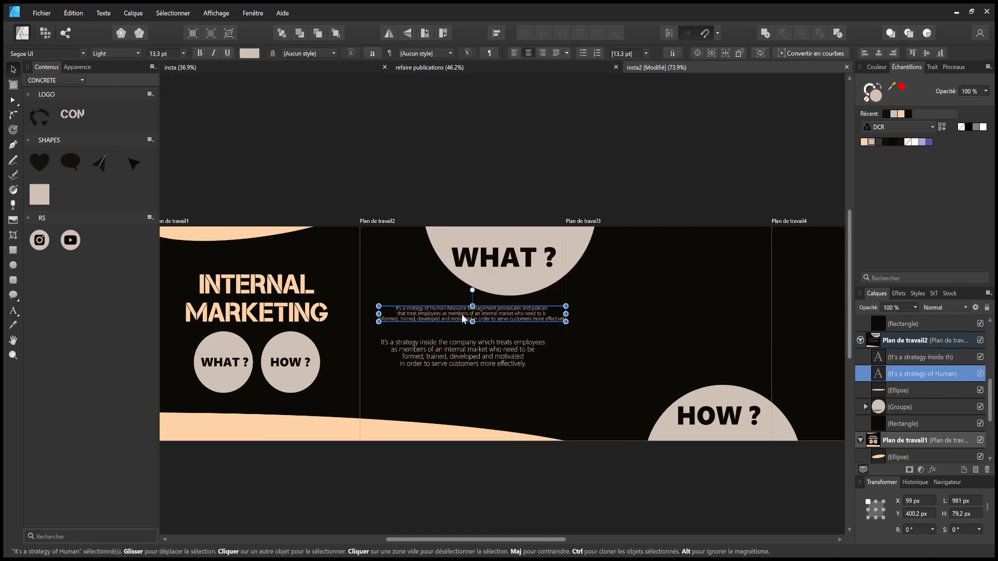
click(442, 347)
double_click(443, 347)
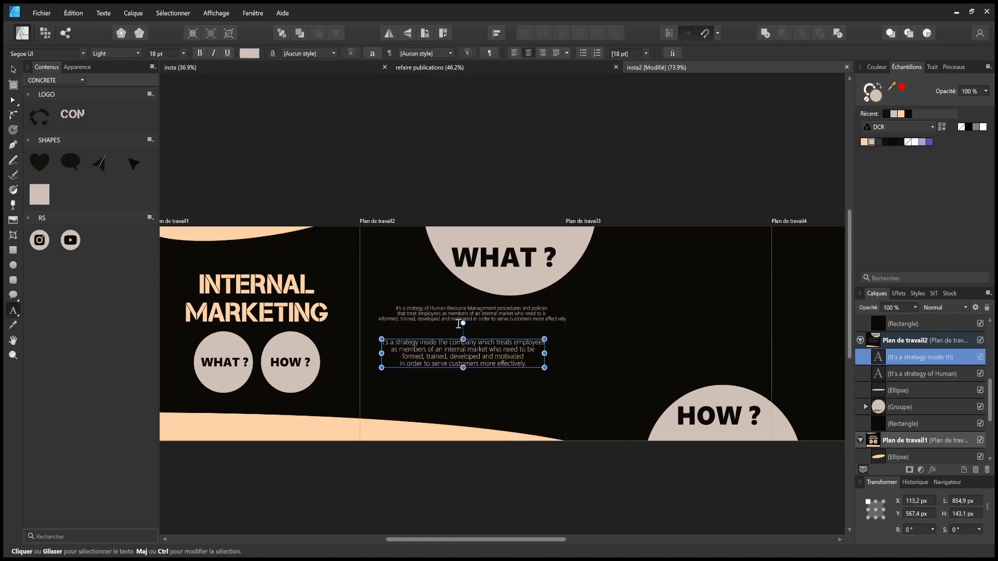
- Raise the lower WHAT ? paragraph closer to the WHAT ? circle
key(Escape)
key(Escape)
click(476, 362)
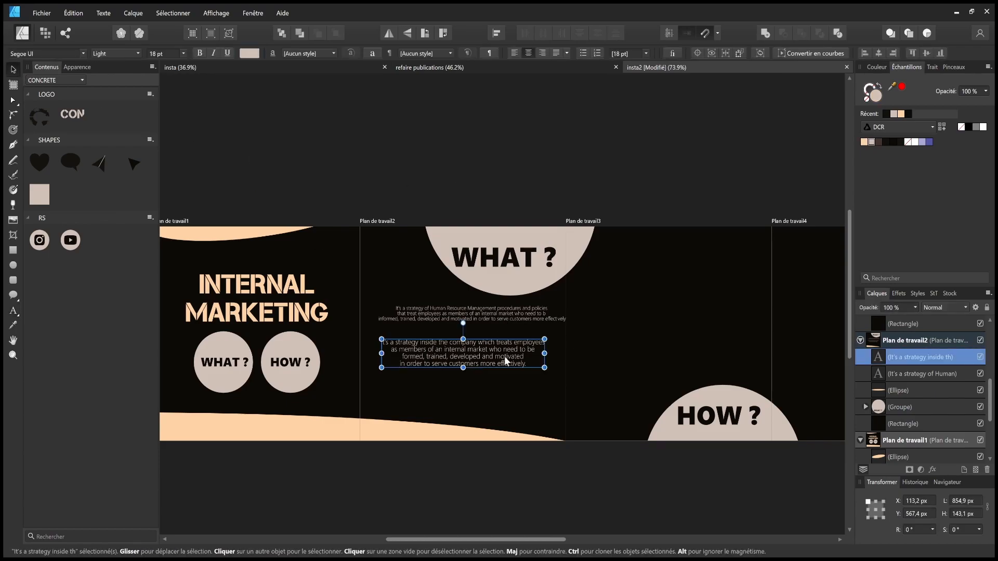
click(441, 319)
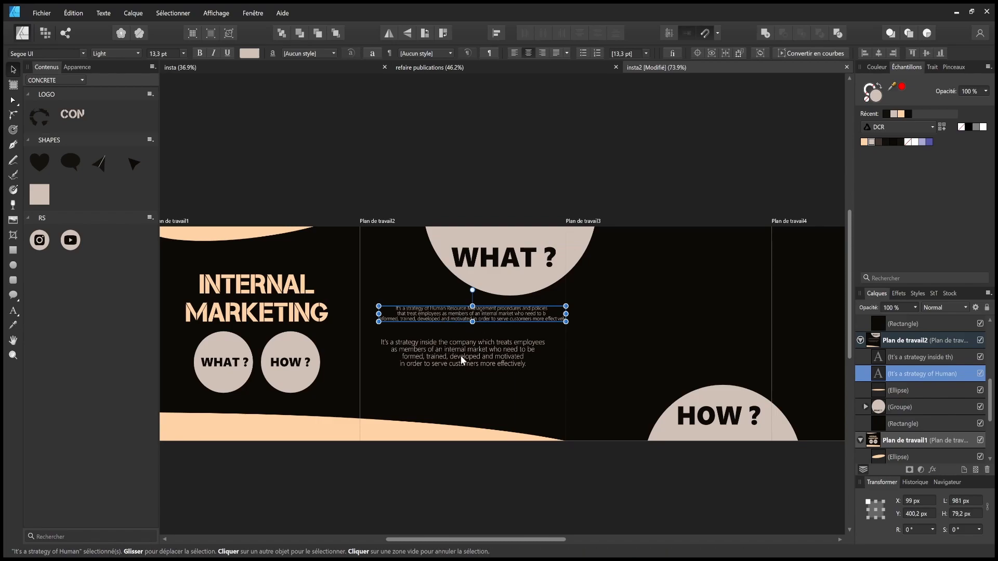
double_click(529, 364)
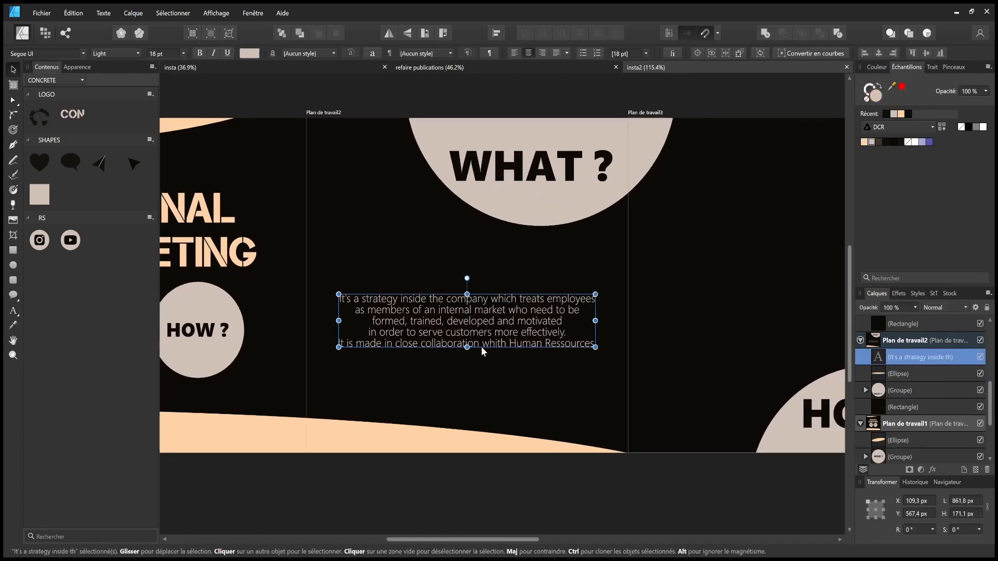
drag(481, 346, 481, 307)
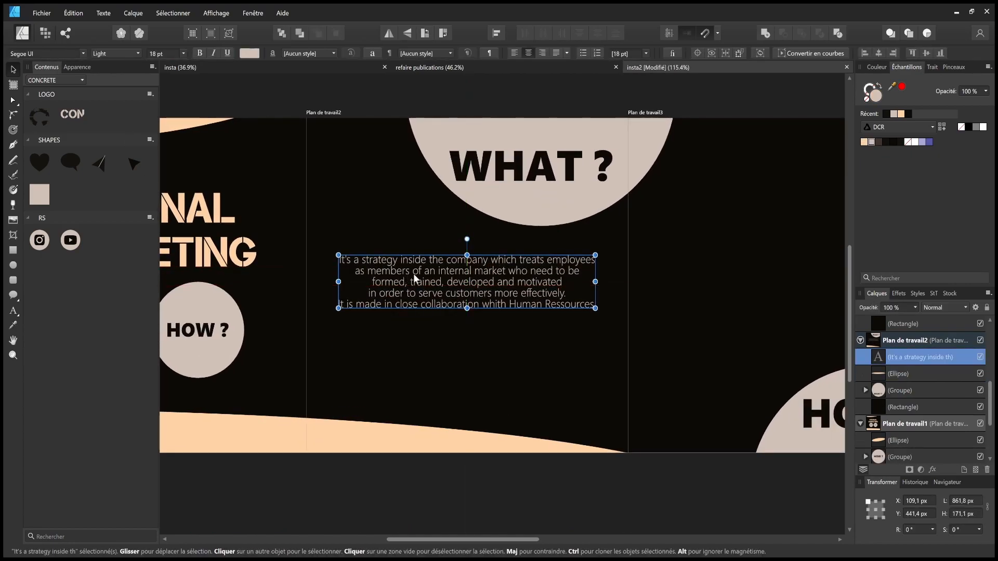
- Make formed, trained, developed, motivated Black weight peach, and bold 'employees' and 'members of an internal market'
double_click(467, 284)
drag(372, 283, 505, 271)
click(138, 54)
click(122, 183)
click(864, 142)
key(ctrl+b)
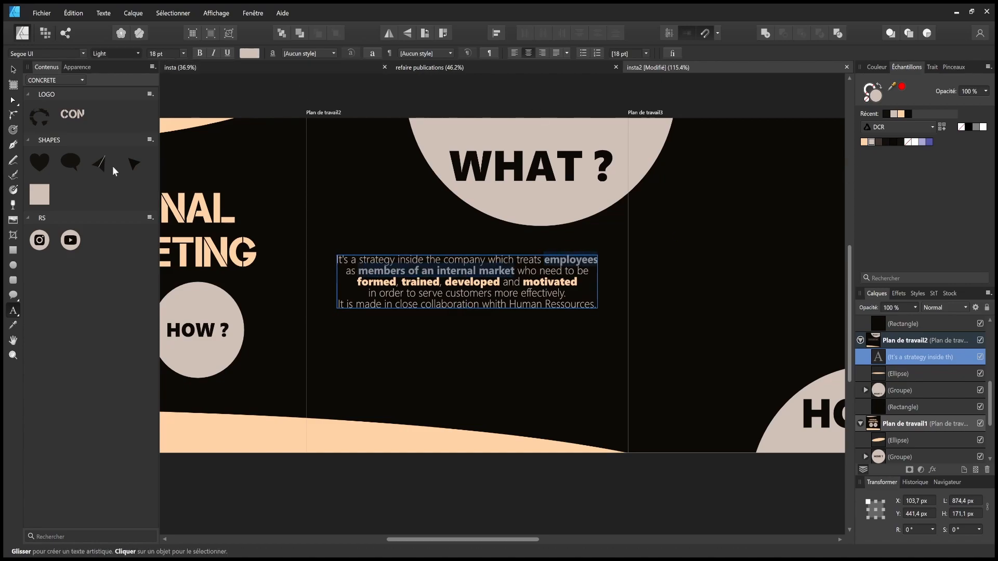
click(509, 363)
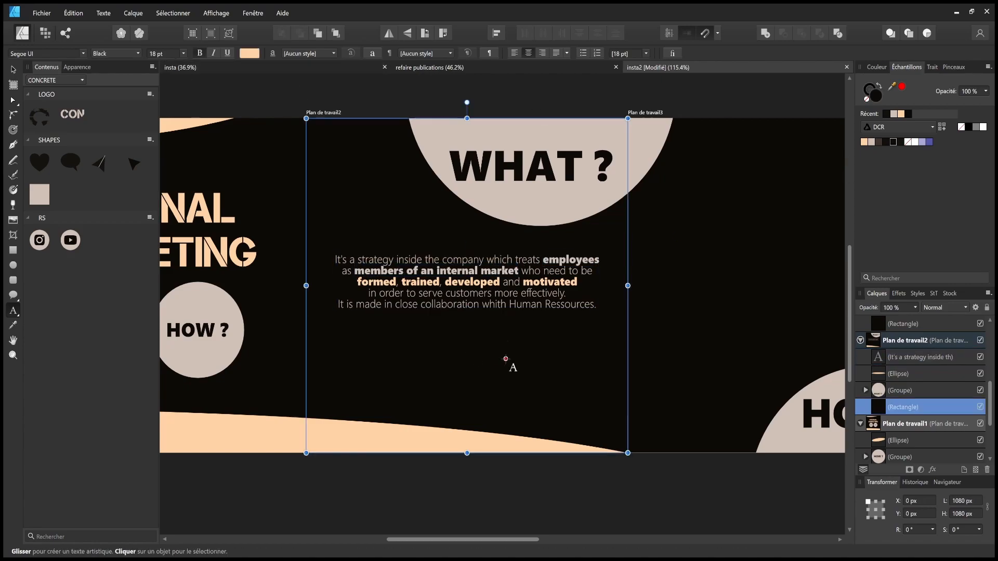
- Delete the line about serving customers from the paragraph and save the document
click(562, 294)
key(Return)
drag(563, 293, 369, 294)
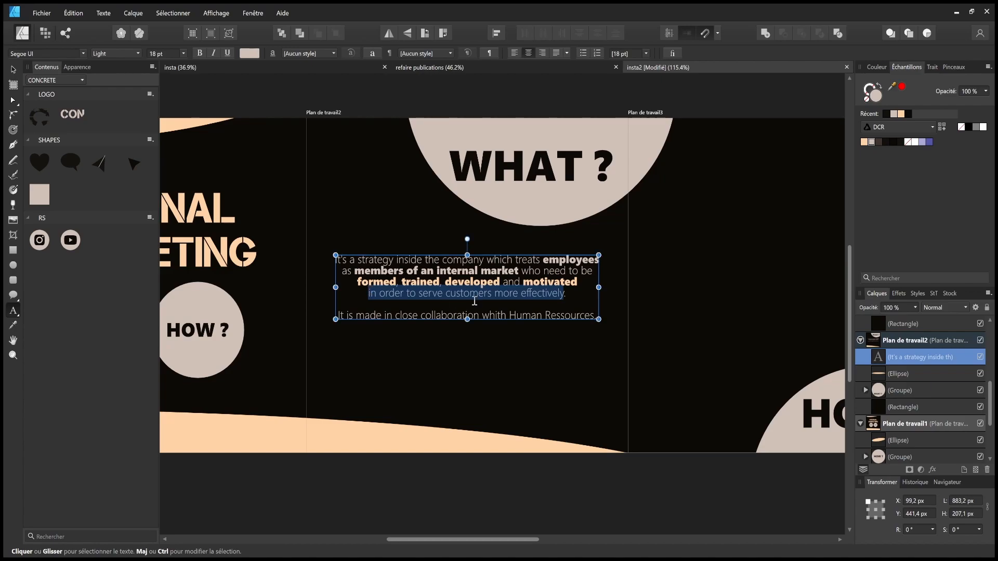
key(BackSpace)
key(Escape)
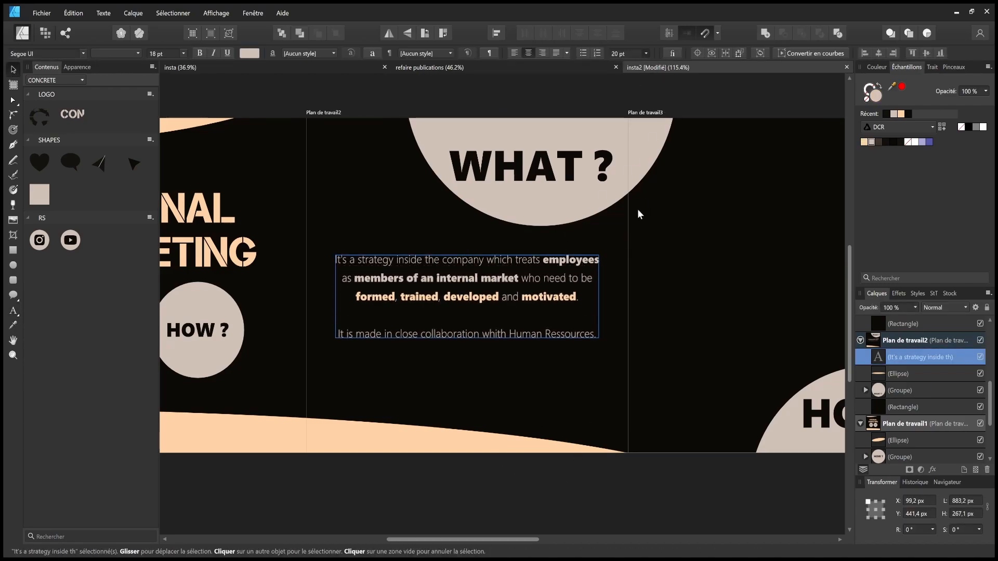
click(600, 468)
key(ctrl+s)
- Delete the stray letters 'essources' at the end of the paragraph's last line
drag(493, 371, 491, 379)
double_click(536, 327)
drag(592, 327, 535, 326)
key(BackSpace)
key(BackSpace)
click(13, 72)
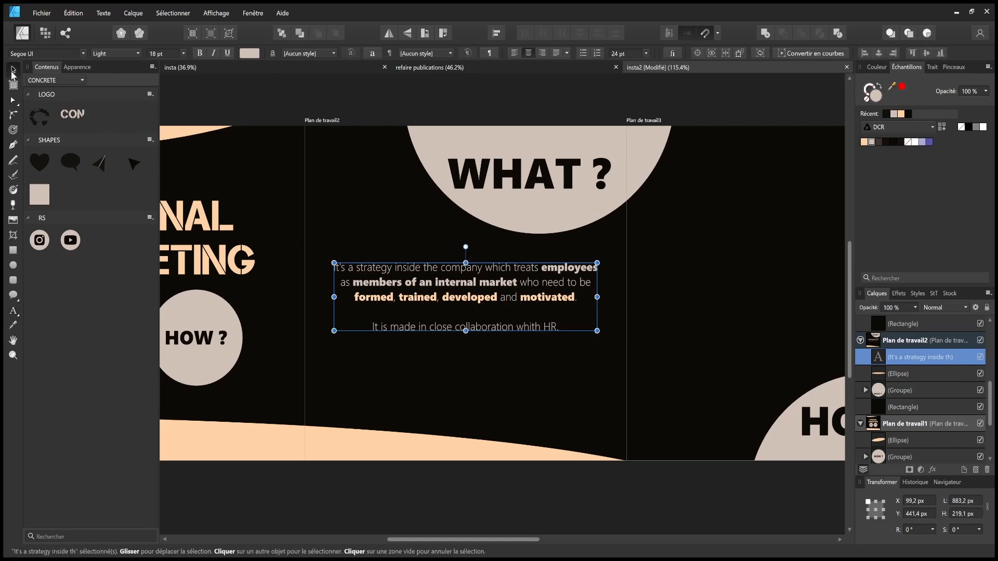
- Cut the HR collaboration line from the paragraph and move the paragraph down about 16 px
scroll(481, 333, down, 1)
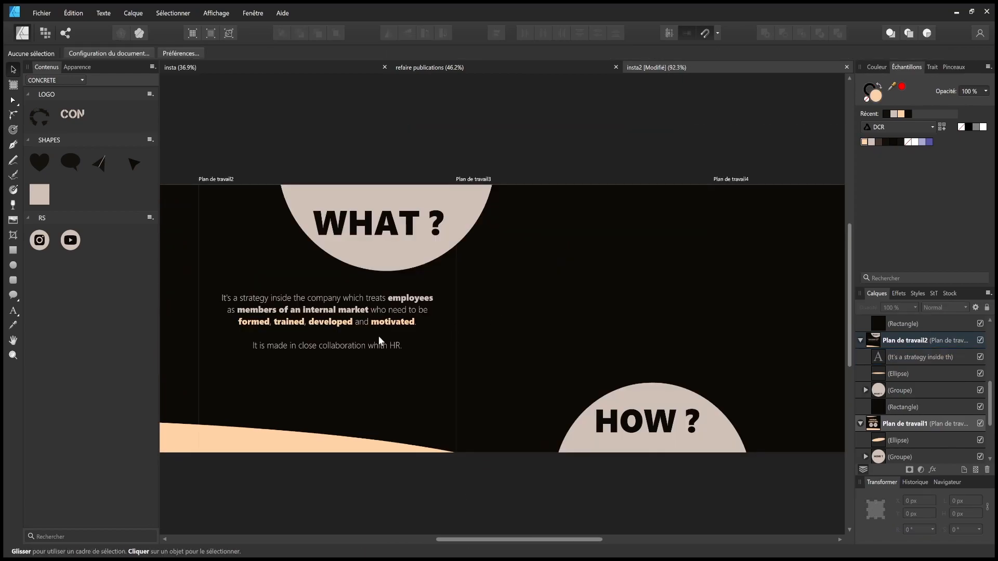
double_click(349, 345)
drag(408, 345, 203, 338)
key(ctrl+c)
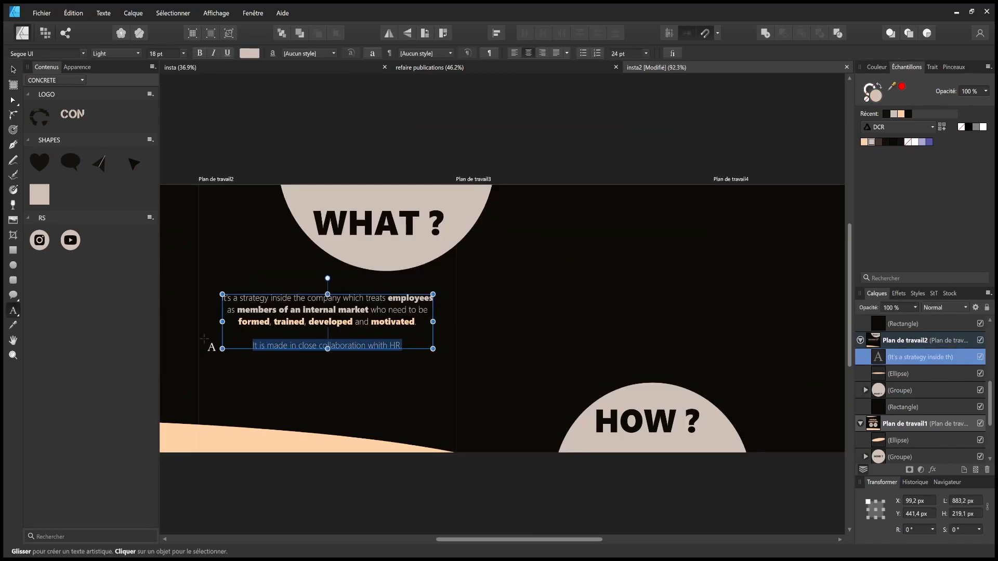
key(BackSpace)
key(BackSpace)
key(BackSpace)
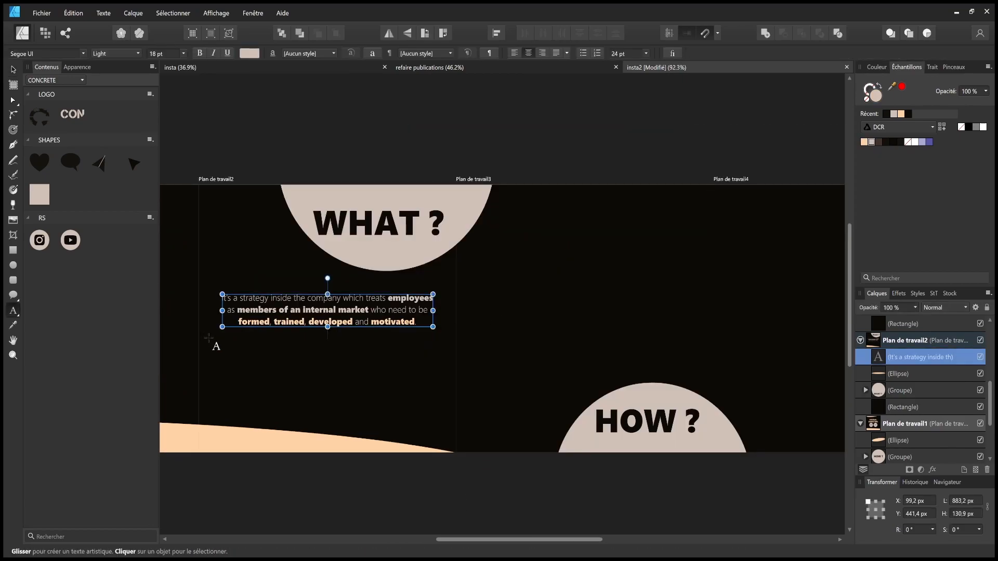
click(14, 70)
drag(372, 295, 372, 305)
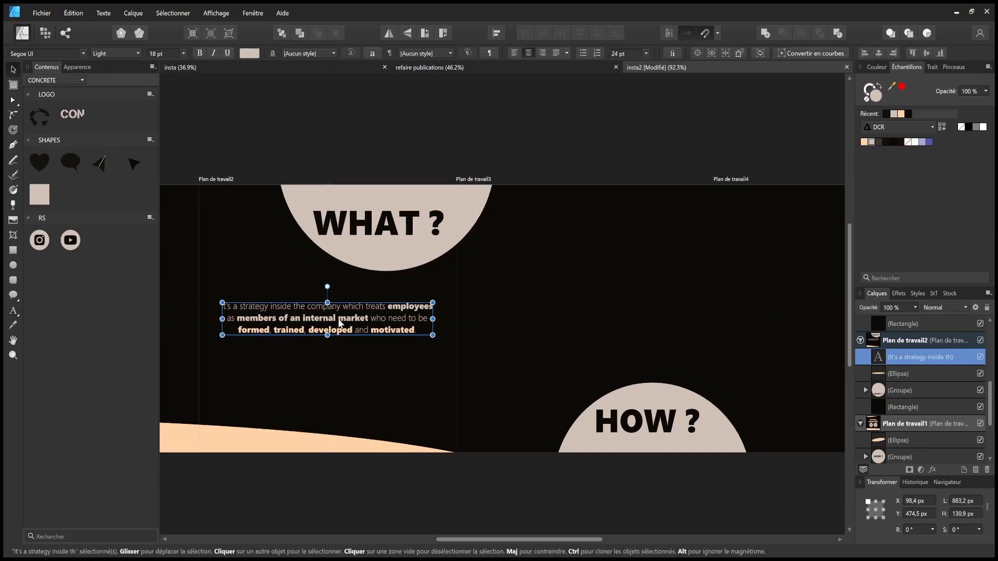
click(591, 283)
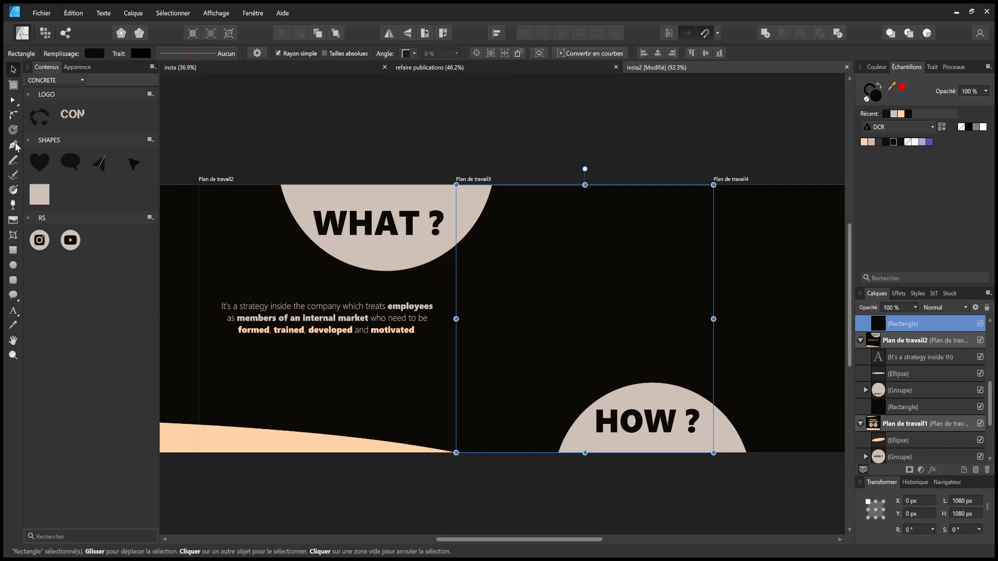
- Create an artistic text object on the third artboard containing the pasted HR collaboration line
click(12, 313)
drag(487, 247, 594, 291)
key(ctrl+v)
key(Escape)
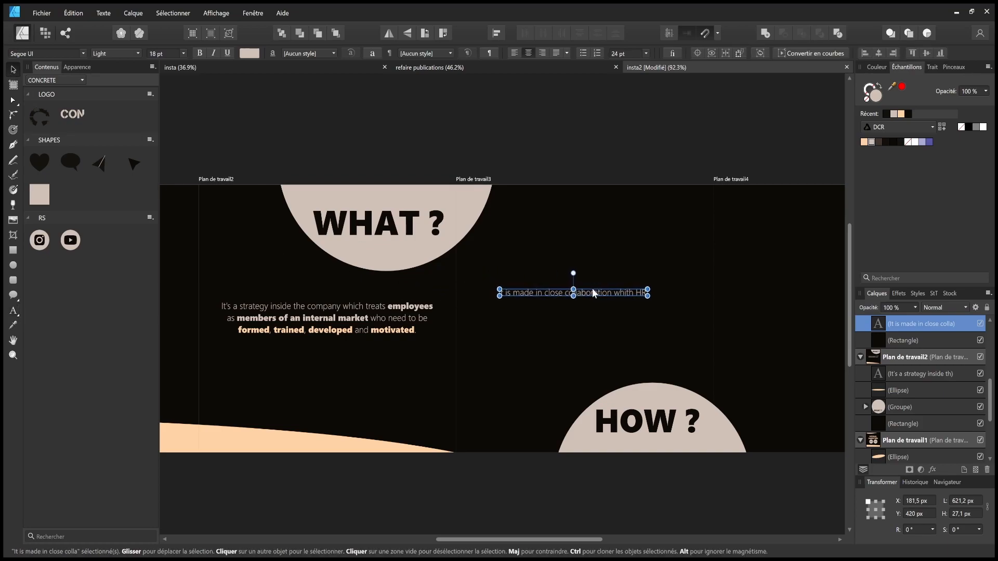
- Replace 'It is made' at the caption's start with 'Made in'
double_click(538, 292)
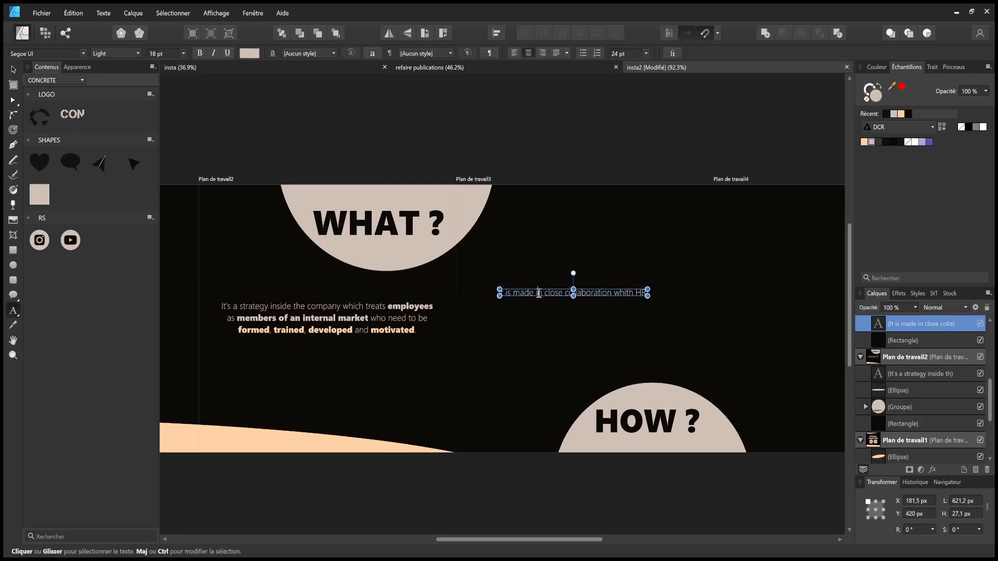
drag(538, 292, 492, 292)
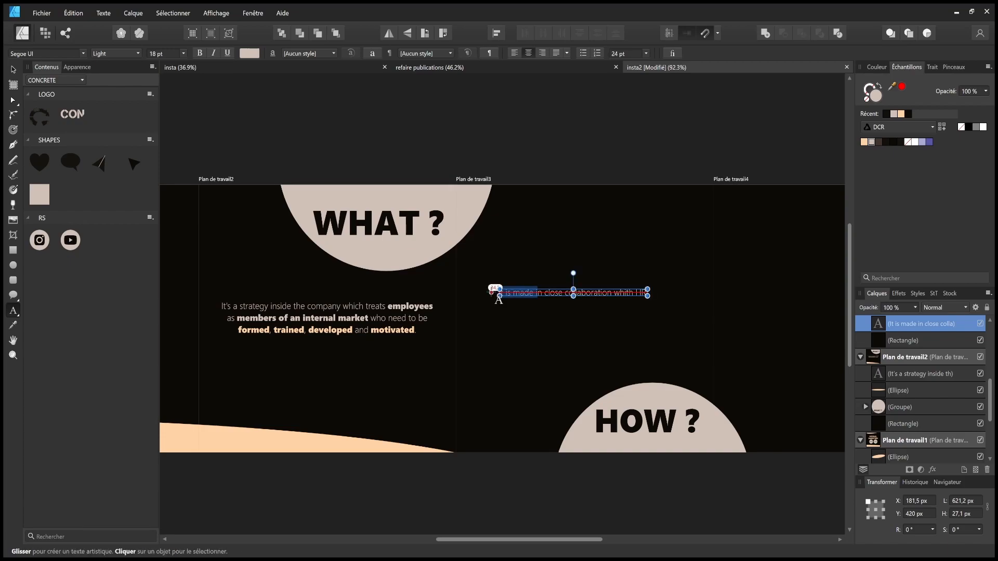
text(Made ub)
key(BackSpace)
key(BackSpace)
text(i)
key(Escape)
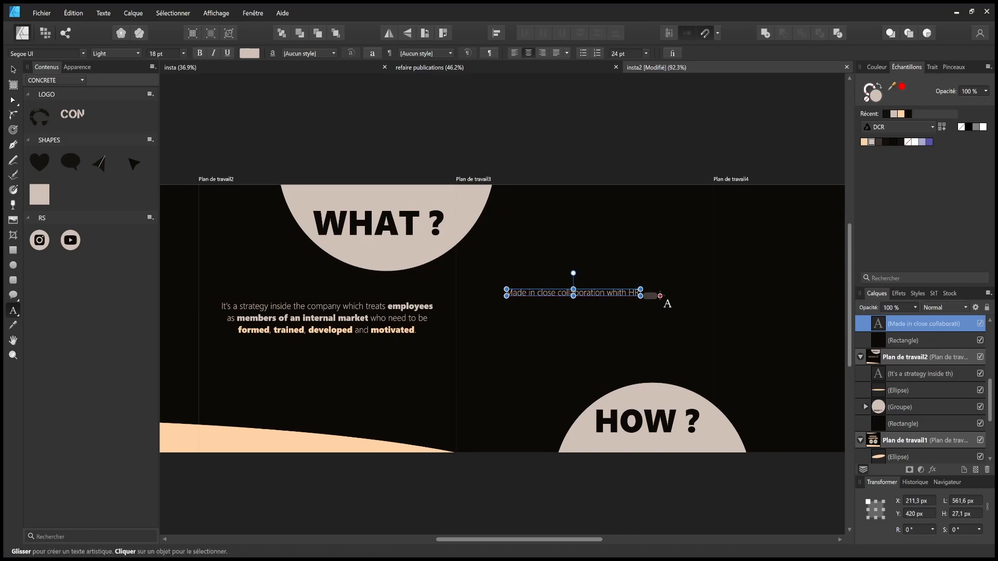
- Append ', internal marketing strategy is based on' to the end of the caption
click(660, 296)
text(, in)
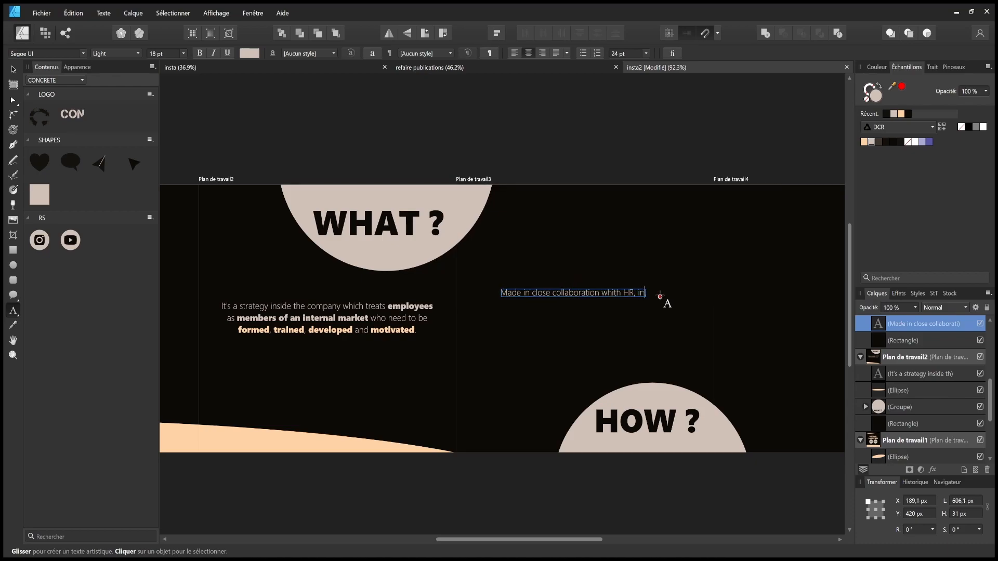
text(rnal strateg)
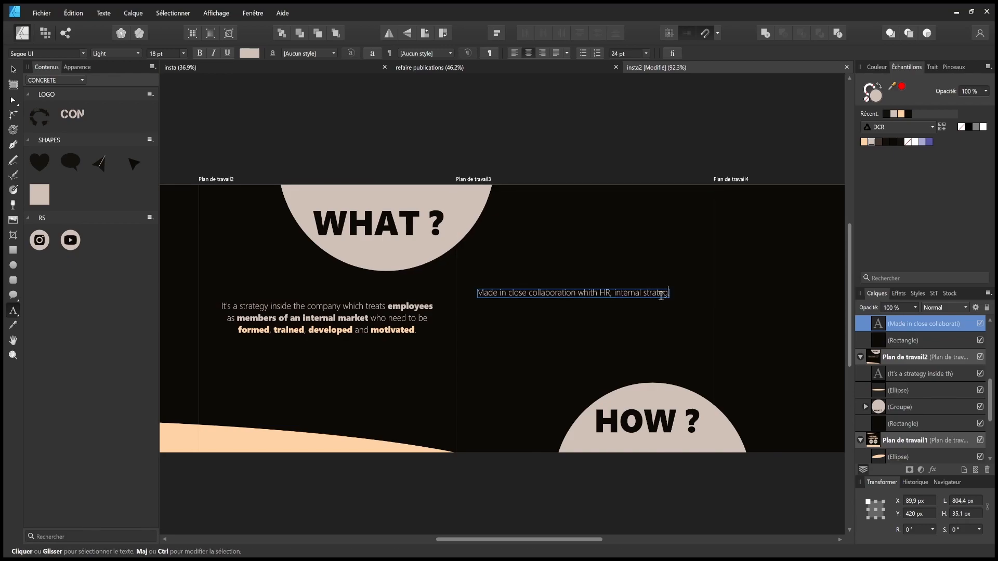
key(BackSpace)
key(BackSpace)
key(BackSpace)
text(marketing)
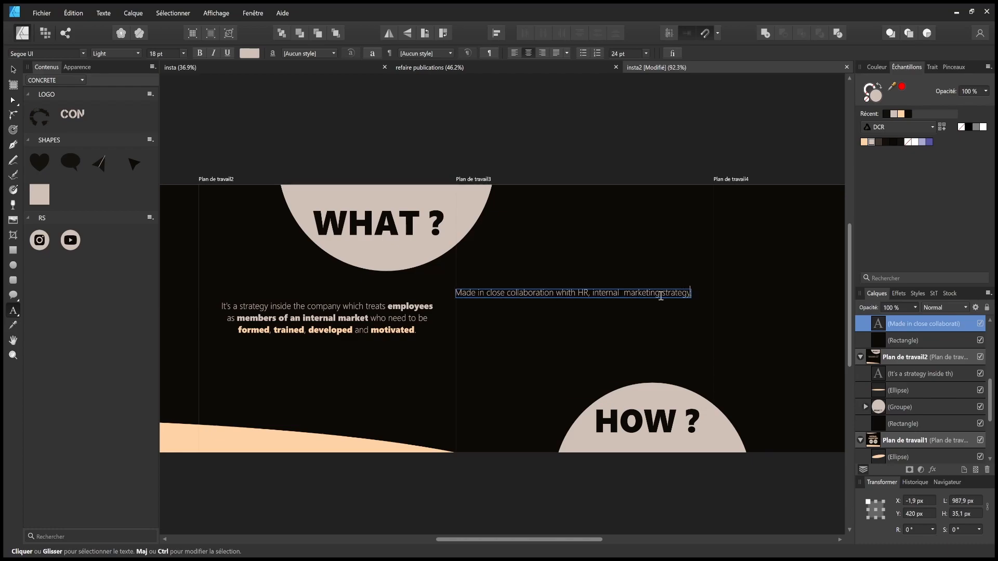
text( is ba)
key(Escape)
- Move the caption up and nudge it right into position on the third artboard
drag(604, 301, 617, 257)
click(620, 179)
drag(621, 185, 557, 195)
drag(566, 269, 558, 271)
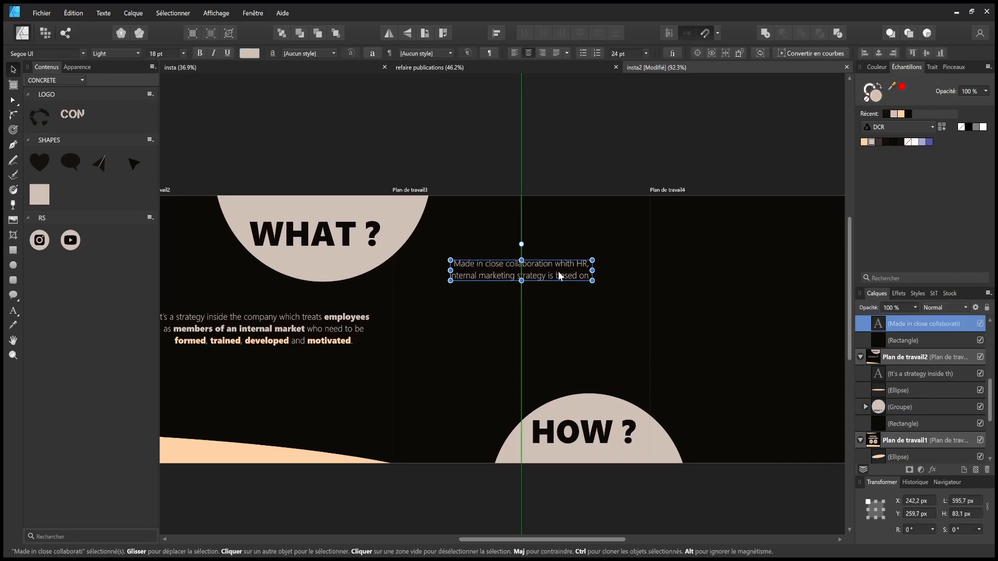
- Centre the HR caption on artboard 3 and break the WHAT ? paragraph before 'who need to be'
drag(332, 306, 488, 295)
double_click(459, 307)
key(Return)
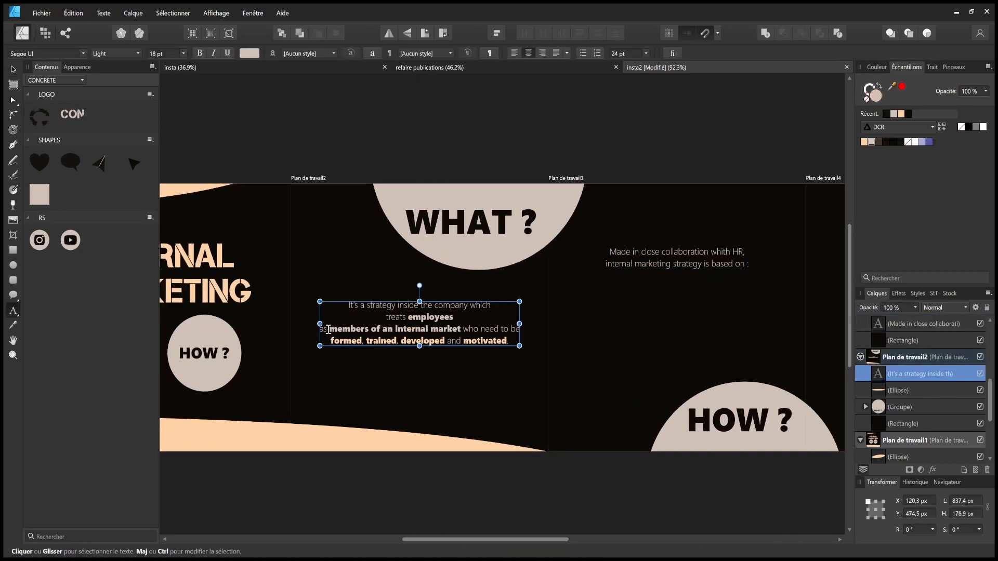
key(BackSpace)
key(Return)
key(Escape)
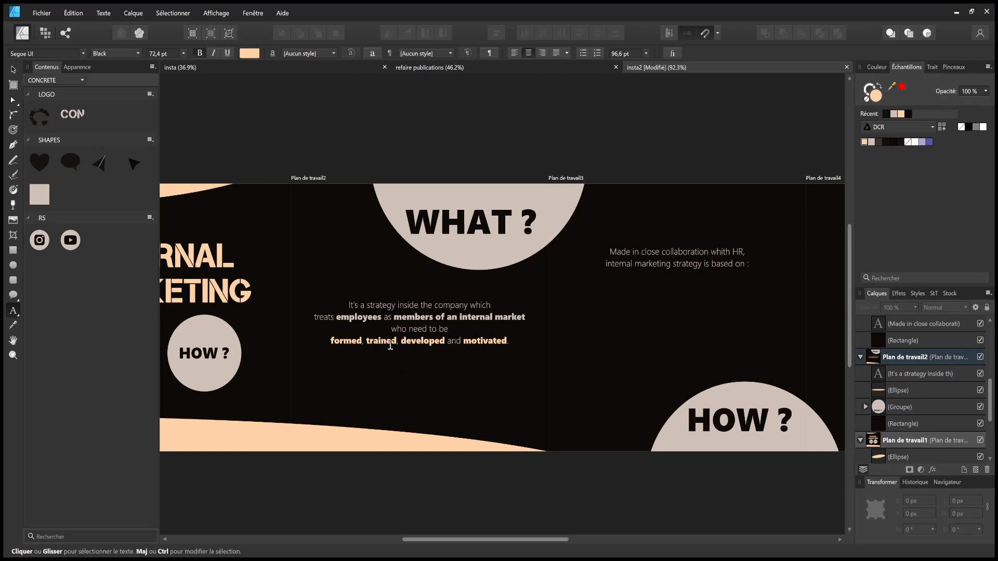
- Remove the line break before 'formed' in the WHAT ? paragraph
click(335, 343)
key(BackSpace)
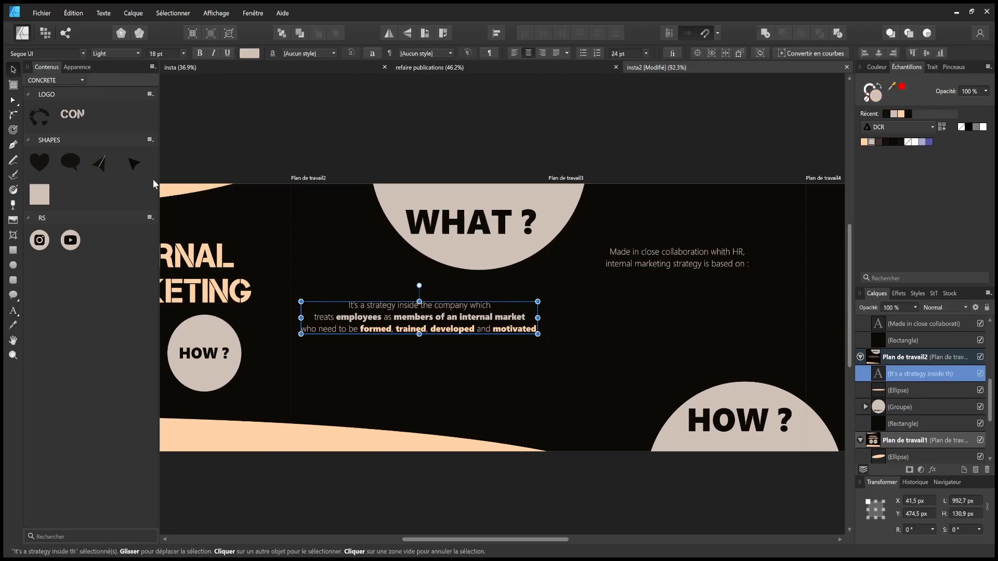
key(Escape)
click(451, 333)
double_click(403, 329)
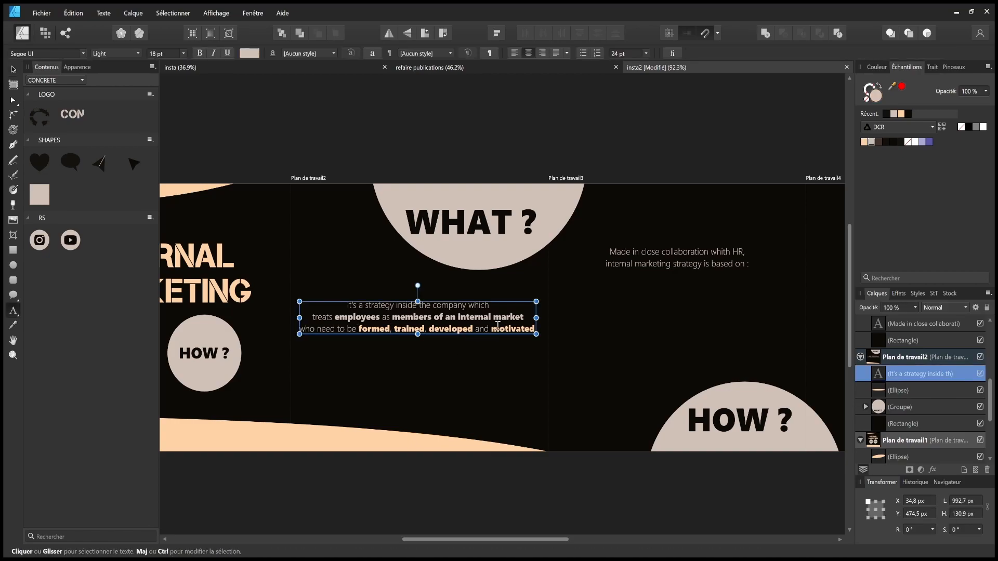
- Create separate text objects for FORMED, TRAINED, DEVELOPED and MOTIVATED below the paragraph
click(418, 367)
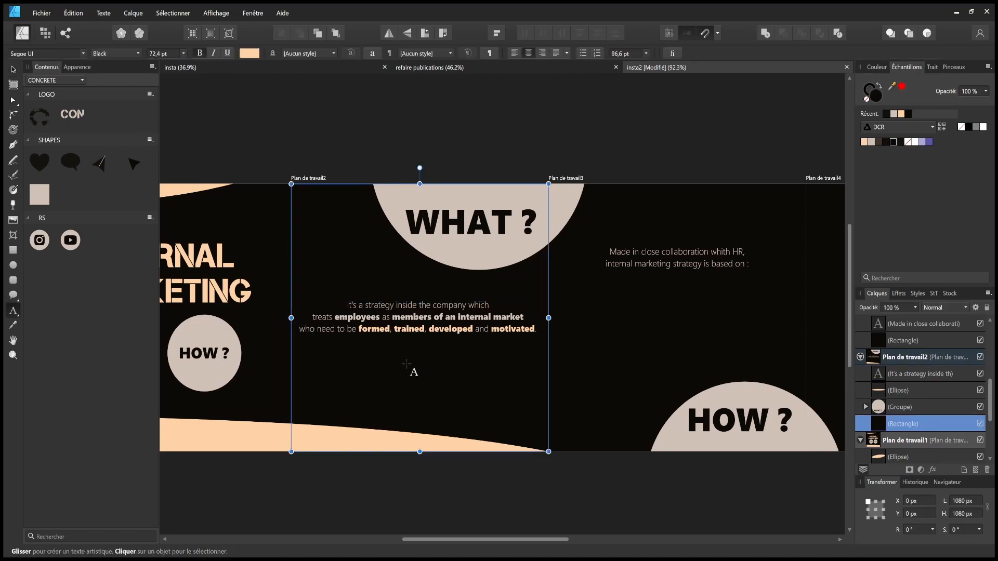
text(FORMED)
mouse_move(331, 382)
mouse_down()
mouse_move(452, 376)
mouse_move(349, 396)
mouse_move(452, 396)
mouse_move(446, 369)
mouse_move(457, 370)
mouse_move(461, 396)
mouse_up()
key(Escape)
double_click(429, 376)
text(TRIN)
key(Escape)
double_click(449, 397)
text(DEVELOPPED)
key(Left)
key(Left)
key(BackSpace)
key(Escape)
double_click(460, 397)
text(M)
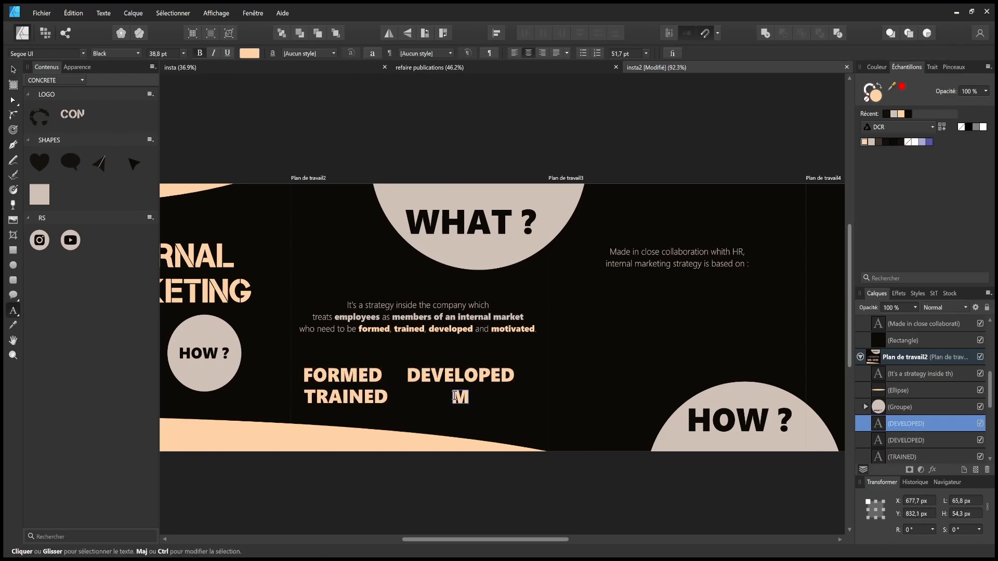
- Replace the paragraph's four-word ending with a colon, put 'members of an internal market' on its own line, and save
click(448, 329)
drag(448, 329, 581, 339)
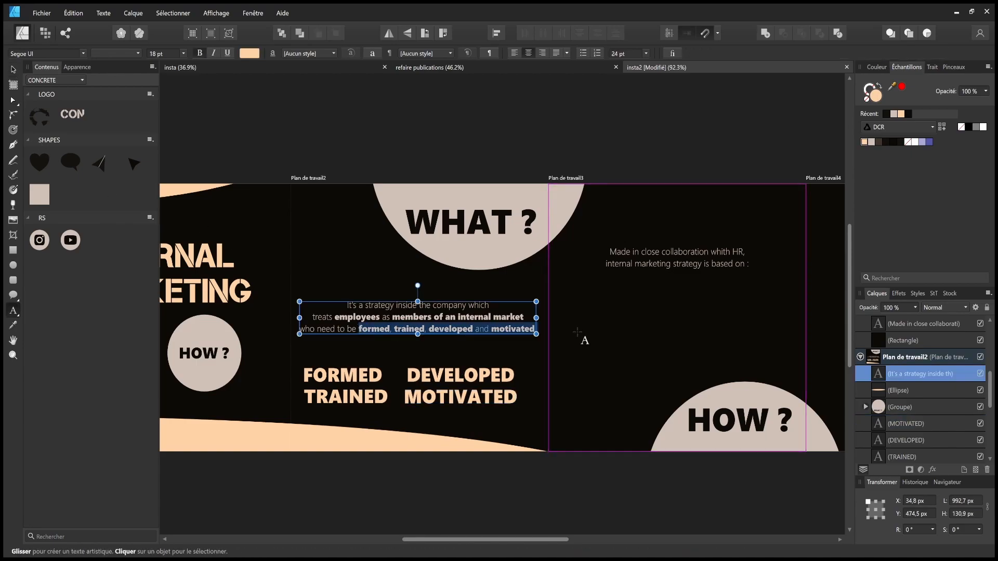
key(BackSpace)
text(:)
key(Return)
key(ctrl+z)
key(ctrl+z)
click(393, 317)
key(BackSpace)
key(Return)
click(14, 72)
drag(441, 331, 439, 325)
click(407, 392)
key(ctrl+s)
- Shrink FORMED and move it right, and set DEVELOPED to a smaller font size
drag(394, 399, 319, 373)
scroll(396, 406, up, 3)
click(322, 368)
drag(300, 368, 362, 369)
click(162, 209)
click(511, 370)
click(184, 54)
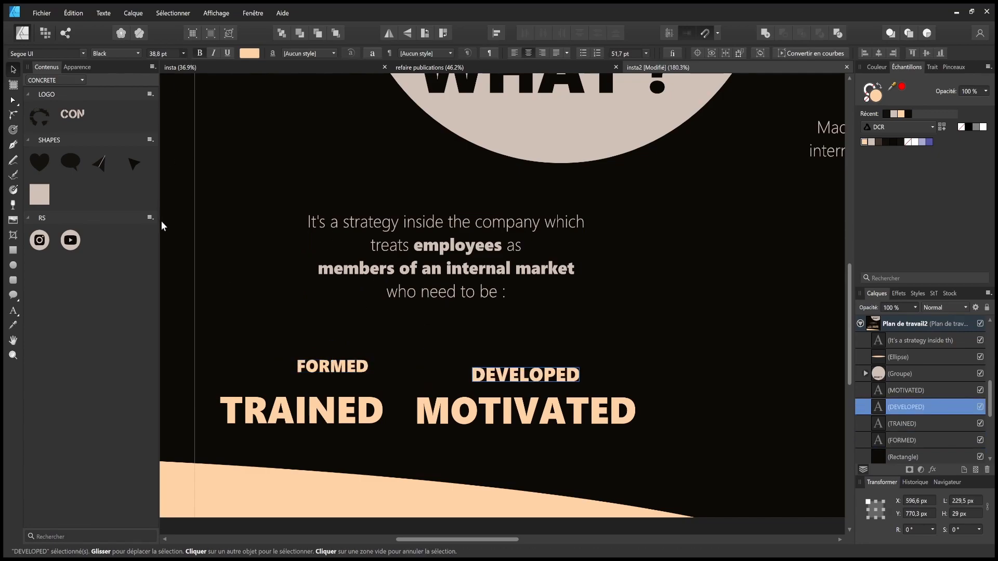
- Set the strategy paragraph to 24 pt and apply the new size to the four words
click(162, 223)
click(426, 260)
click(183, 54)
click(166, 162)
scroll(511, 271, down, 5)
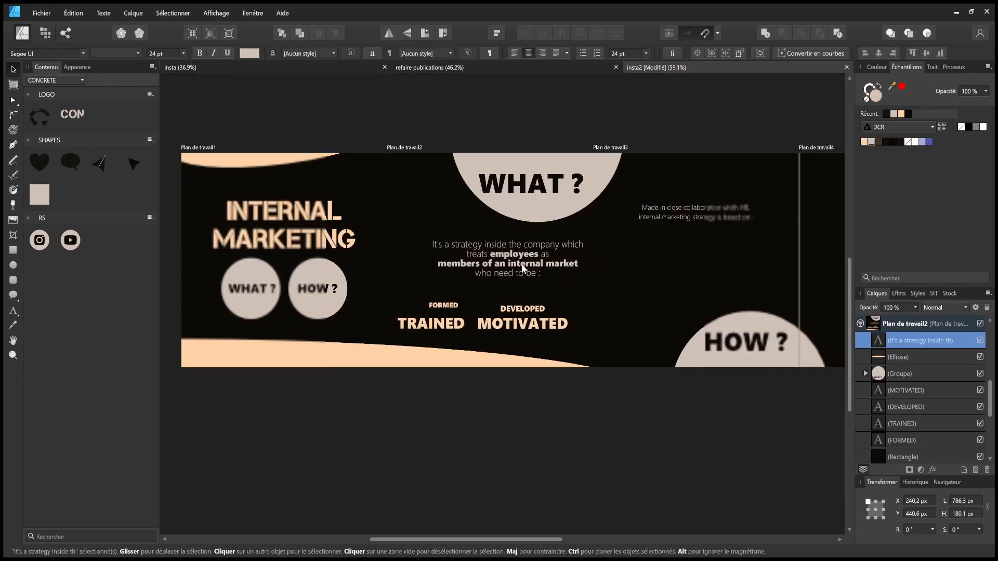
scroll(510, 271, up, 4)
drag(313, 305, 652, 379)
click(162, 233)
- Move FORMED, TRAINED, DEVELOPED and MOTIVATED up beneath the strategy paragraph
click(406, 329)
drag(382, 369, 407, 370)
click(561, 336)
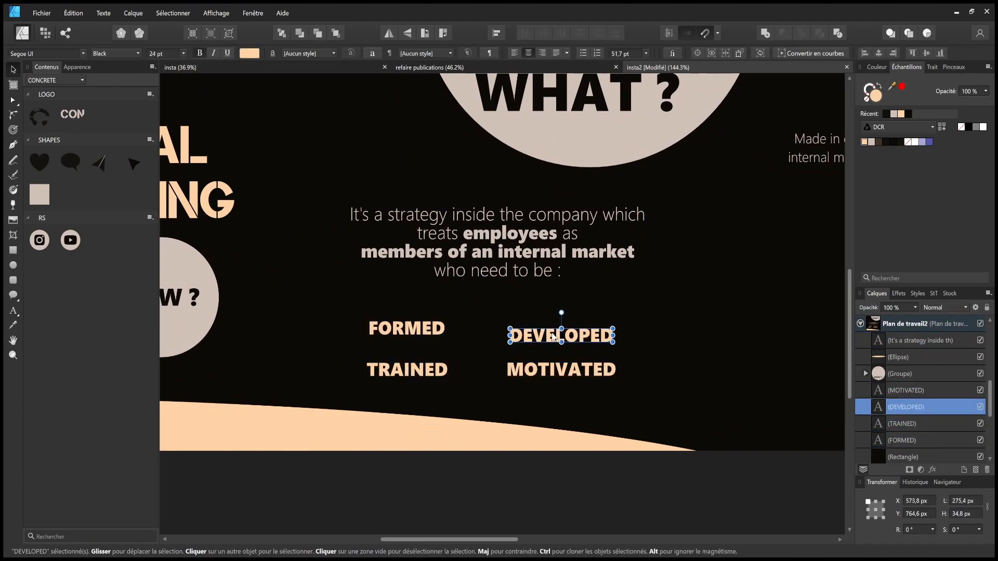
click(558, 400)
click(506, 488)
drag(413, 335, 395, 300)
drag(551, 337, 577, 301)
drag(400, 370, 385, 338)
drag(544, 373, 568, 336)
click(581, 459)
- Stack TRAINED and DEVELOPED below FORMED in a left-aligned column
scroll(581, 458, down, 4)
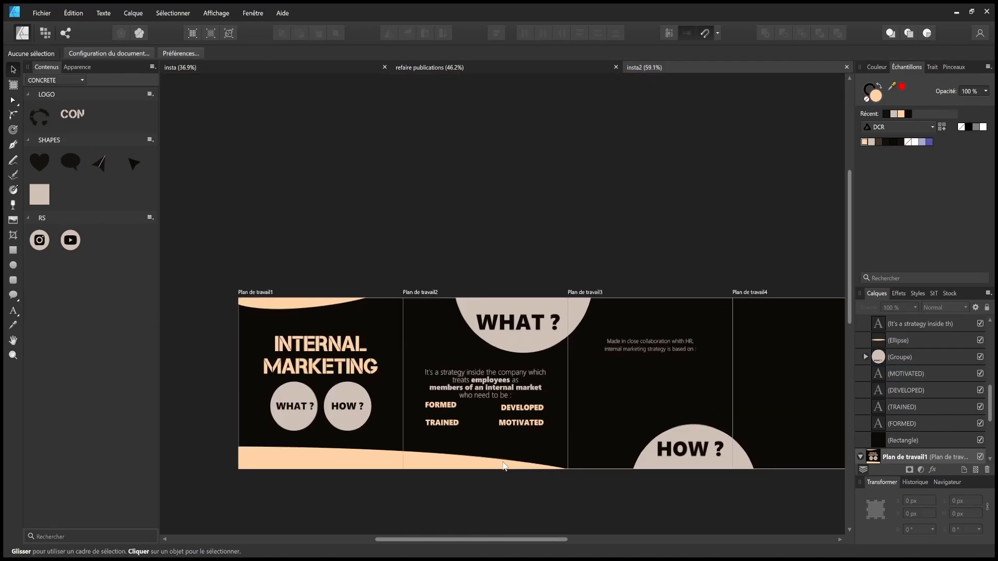
scroll(470, 401, up, 5)
mouse_move(307, 292)
mouse_down()
mouse_move(416, 293)
mouse_move(308, 302)
mouse_up()
drag(359, 343, 362, 321)
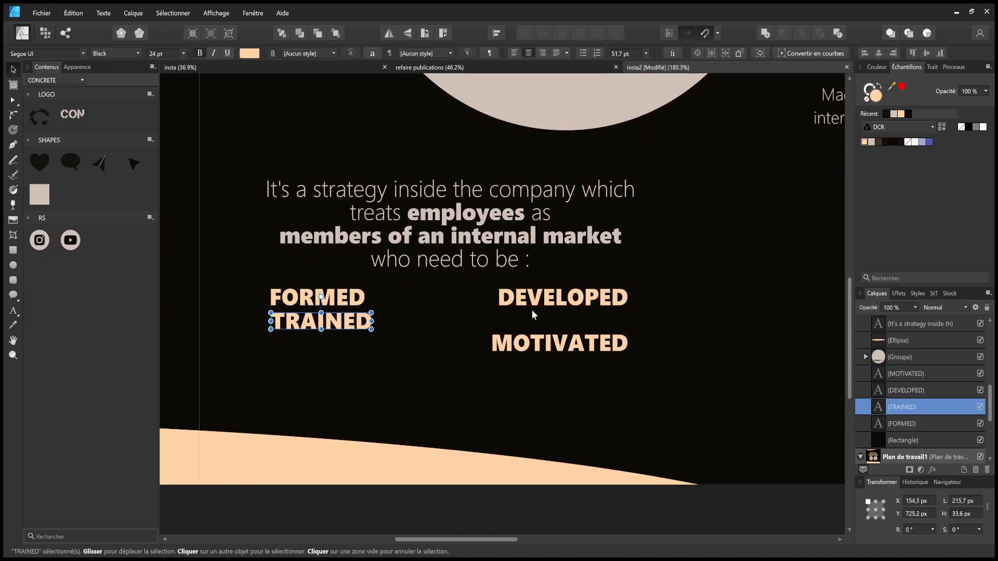
drag(512, 300, 283, 347)
drag(548, 343, 326, 370)
- Left-align the strategy paragraph and remove the line break before 'members'
click(398, 236)
click(514, 53)
scroll(471, 318, down, 6)
click(507, 417)
scroll(470, 314, up, 5)
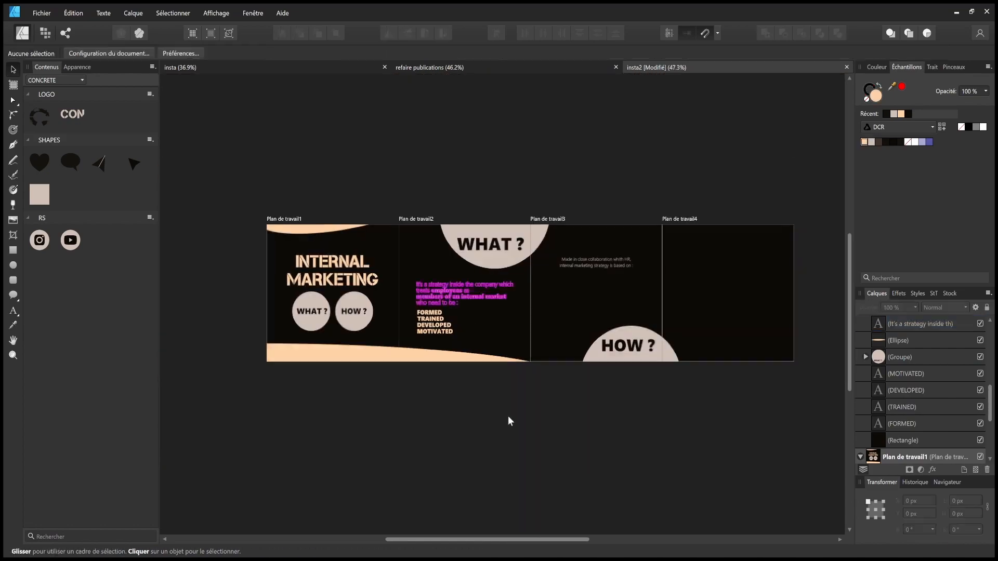
double_click(345, 288)
key(BackSpace)
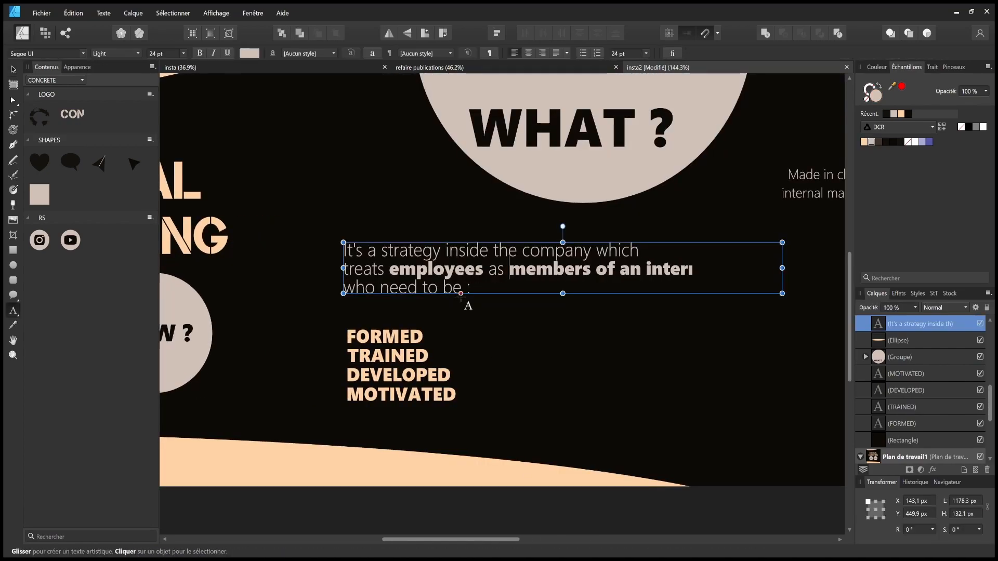
scroll(563, 302, down, 6)
scroll(565, 405, up, 5)
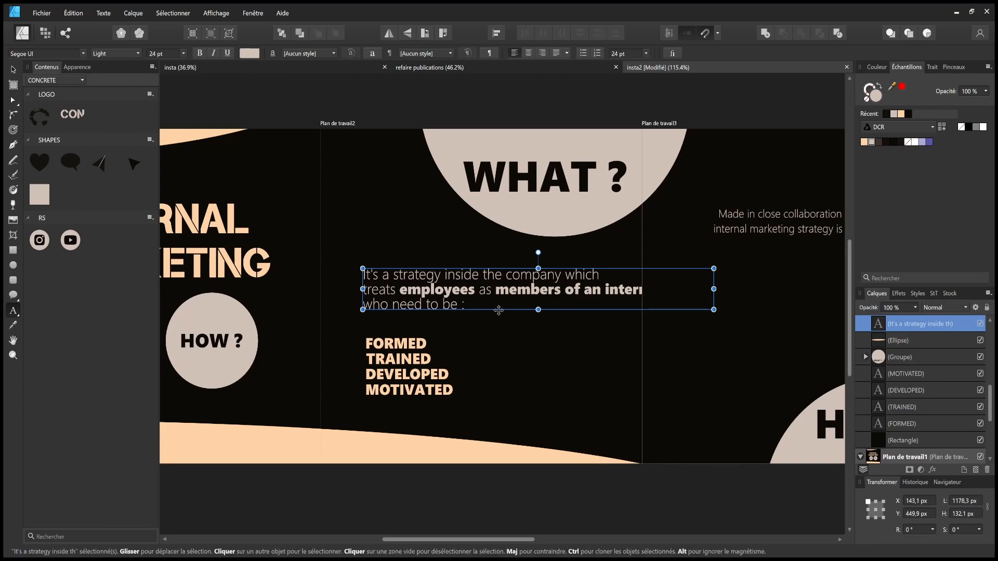
scroll(560, 355, down, 3)
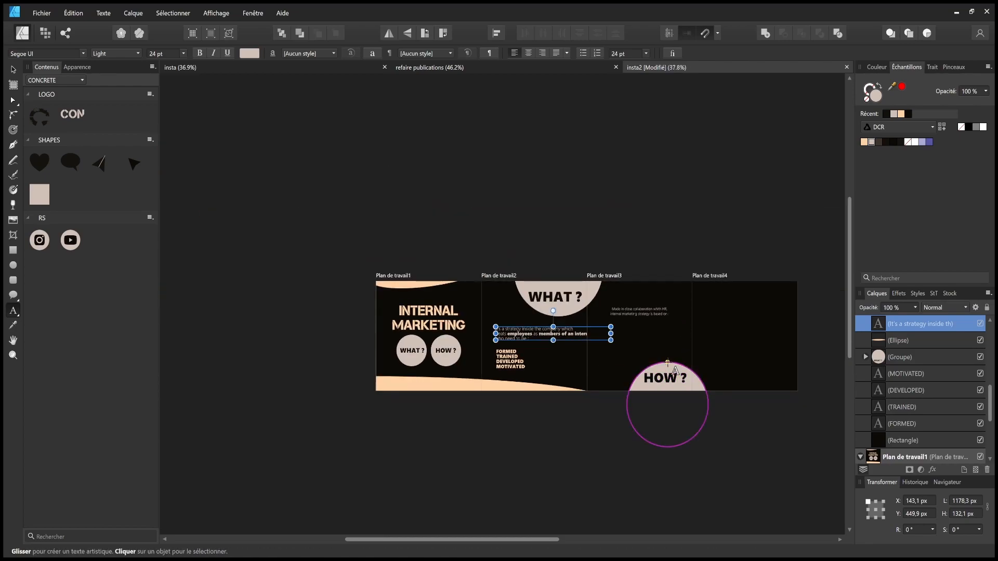
- Move the HOW ? circle onto artboard 3 and delete the fourth artboard
drag(666, 426, 619, 428)
click(14, 71)
drag(550, 443, 736, 348)
drag(628, 377, 600, 380)
click(650, 389)
click(669, 281)
key(Delete)
- Remove the old WHAT ? circle from artboard 2
double_click(596, 380)
click(598, 378)
click(718, 381)
click(507, 300)
mouse_move(507, 301)
mouse_down()
mouse_move(484, 299)
mouse_move(496, 301)
mouse_up()
double_click(484, 299)
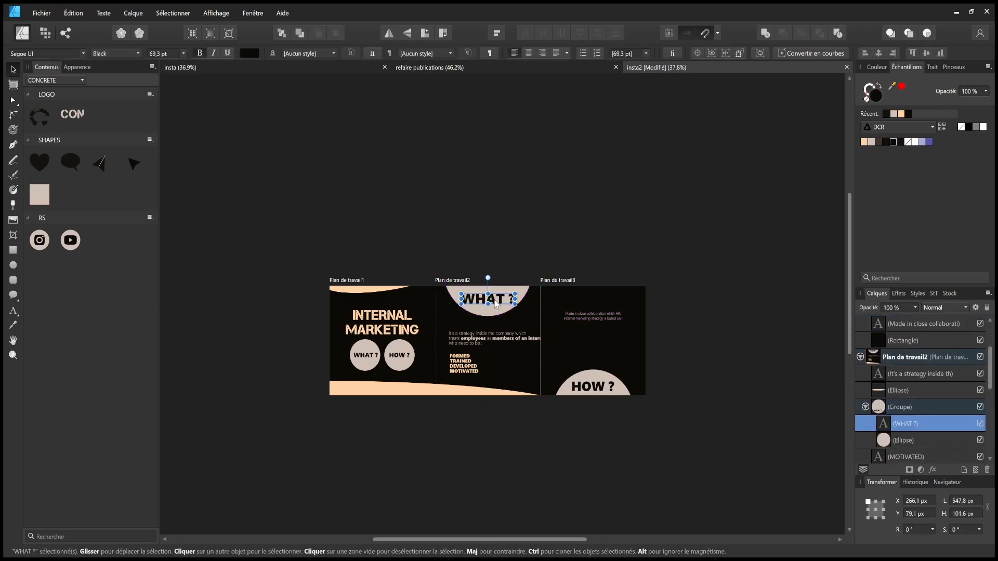
key(Escape)
click(508, 296)
key(Delete)
- Copy the HOW ? circle onto artboard 2, centred, and edit its text to WHAT ?
drag(593, 386, 489, 242)
click(490, 247)
double_click(488, 294)
click(529, 314)
click(510, 299)
click(882, 340)
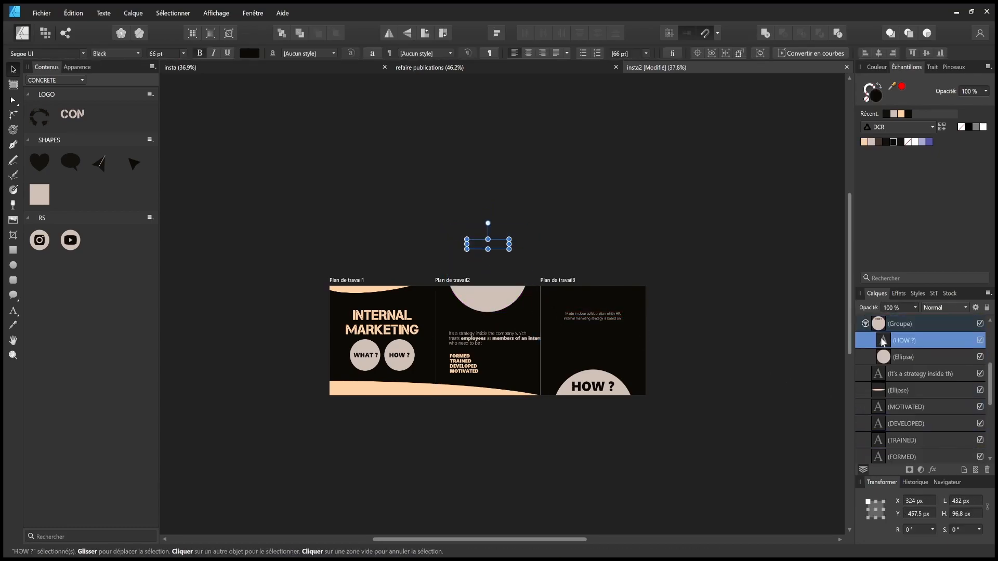
drag(495, 286, 497, 301)
double_click(497, 302)
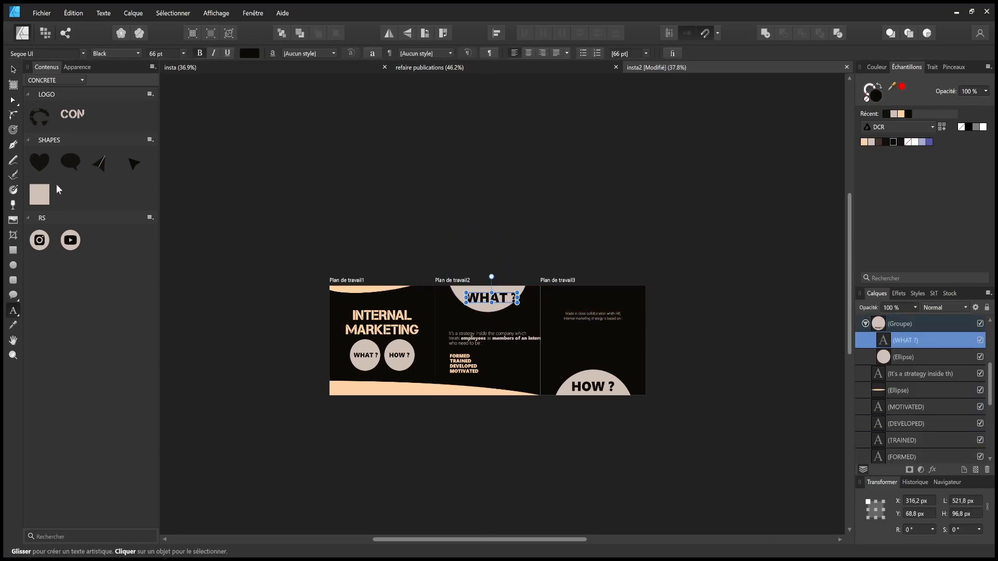
- Centre the WHAT ? text within the copied circle
click(13, 69)
scroll(481, 289, up, 7)
drag(551, 339, 536, 332)
scroll(431, 241, down, 6)
click(552, 417)
click(450, 266)
click(526, 449)
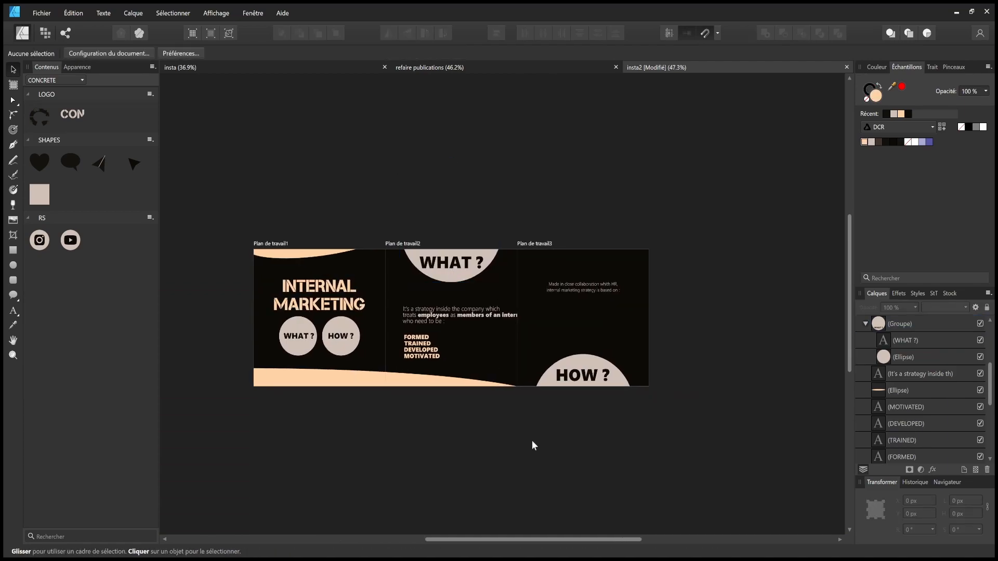
- Narrow the strategy paragraph on artboard 2 so it reflows, and reposition it
click(453, 313)
scroll(454, 314, up, 5)
drag(408, 312, 381, 312)
drag(673, 307, 530, 309)
drag(405, 324, 445, 338)
scroll(399, 349, up, 4)
scroll(422, 358, down, 7)
- Centre-align the paragraph and centre FORMED, TRAINED, DEVELOPED, MOTIVATED beneath it
mouse_move(352, 367)
mouse_down()
mouse_move(432, 423)
mouse_move(352, 360)
mouse_up()
click(487, 495)
click(410, 326)
key(ctrl+alt+c)
drag(377, 377, 425, 379)
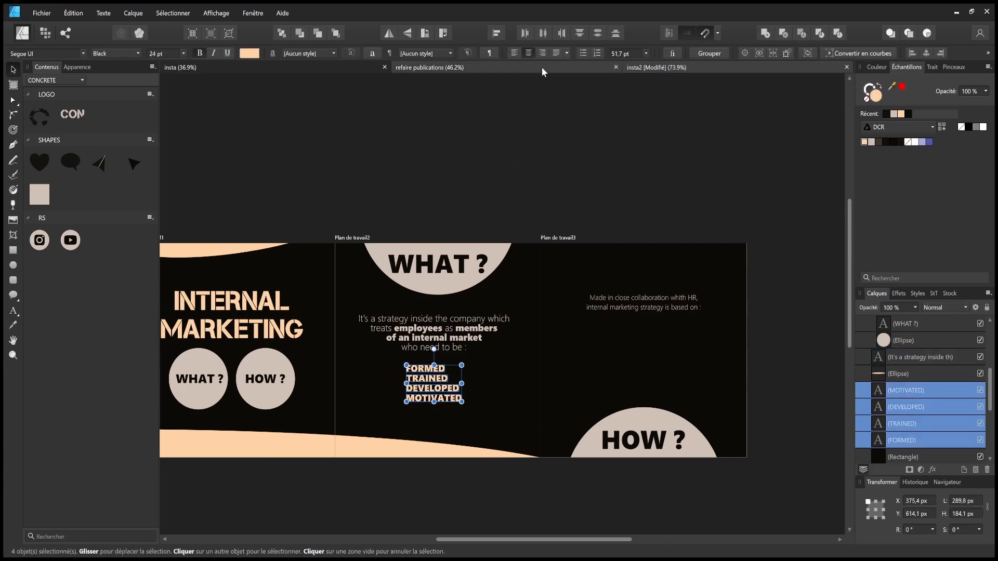
click(543, 33)
click(366, 490)
drag(382, 415, 478, 359)
drag(436, 388, 436, 386)
click(525, 475)
- Set artboard 3's 'Made in close collaboration' text to 24 pt and move it onto the centre guide
drag(498, 472, 379, 481)
click(544, 318)
click(363, 335)
click(490, 302)
click(491, 307)
click(185, 53)
click(166, 159)
click(395, 207)
drag(569, 314, 570, 335)
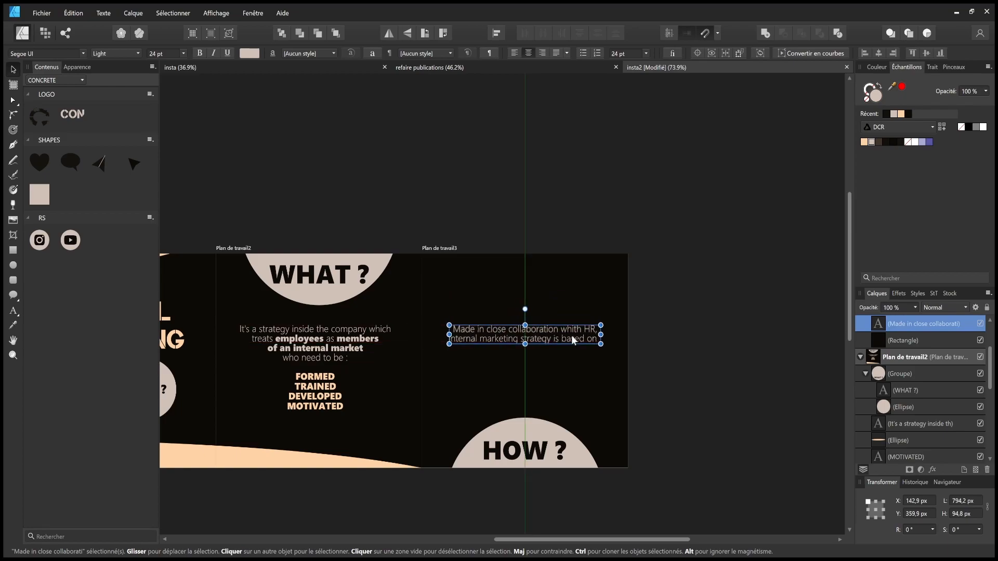
- Copy FORMED onto artboard 3 as TEAM BUILDING and WORK WELLBEING
click(675, 336)
drag(658, 406, 671, 402)
drag(336, 373, 516, 357)
double_click(489, 353)
text(TEAM BU)
key(Escape)
drag(516, 357, 517, 365)
double_click(517, 365)
text(WORK)
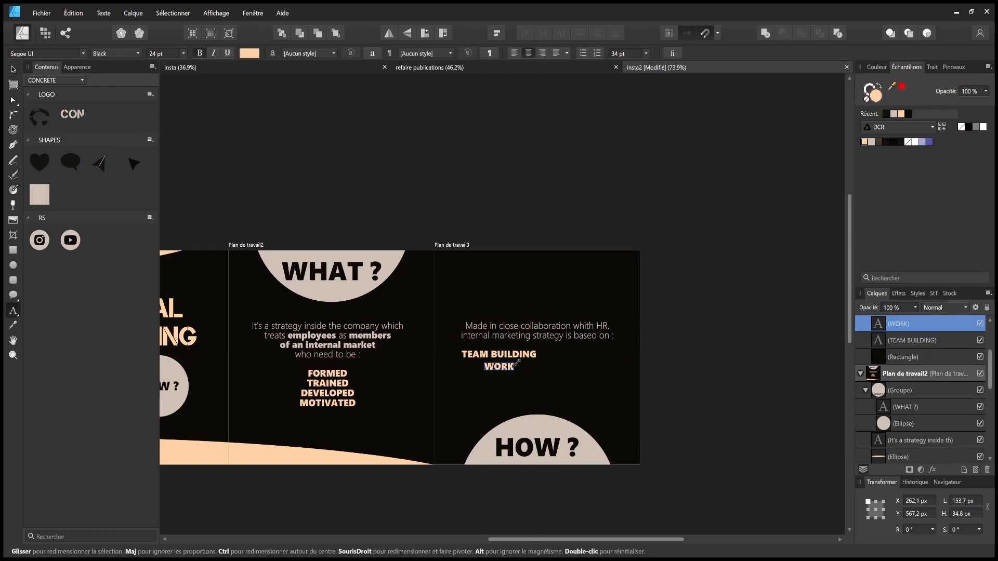
text( WELLBEING)
key(Escape)
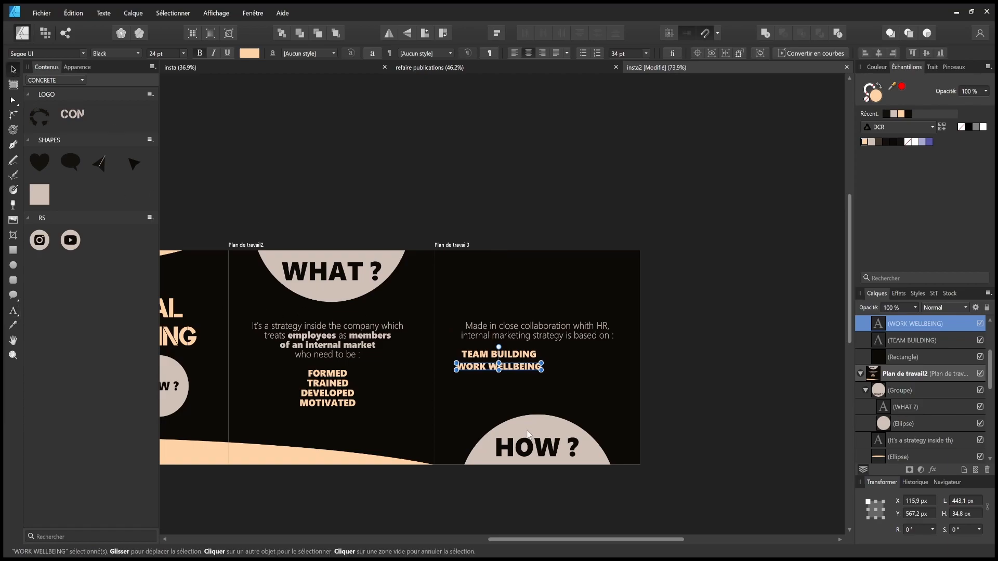
- Add INTERNAL COMMUNICATION, COMPANY CULTURE and EDUCATION below them
drag(525, 368, 523, 381)
double_click(522, 376)
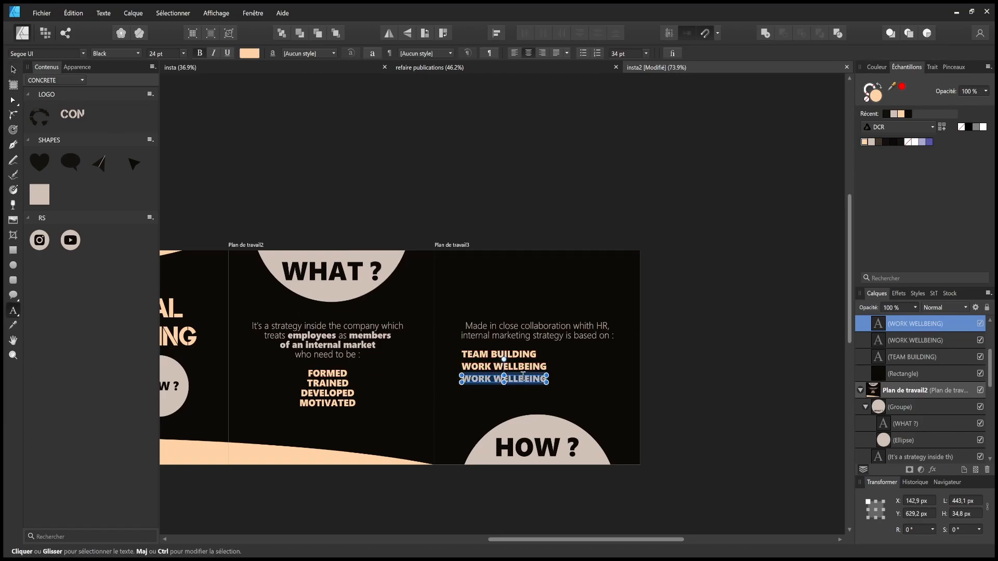
text(INTERNAL CO)
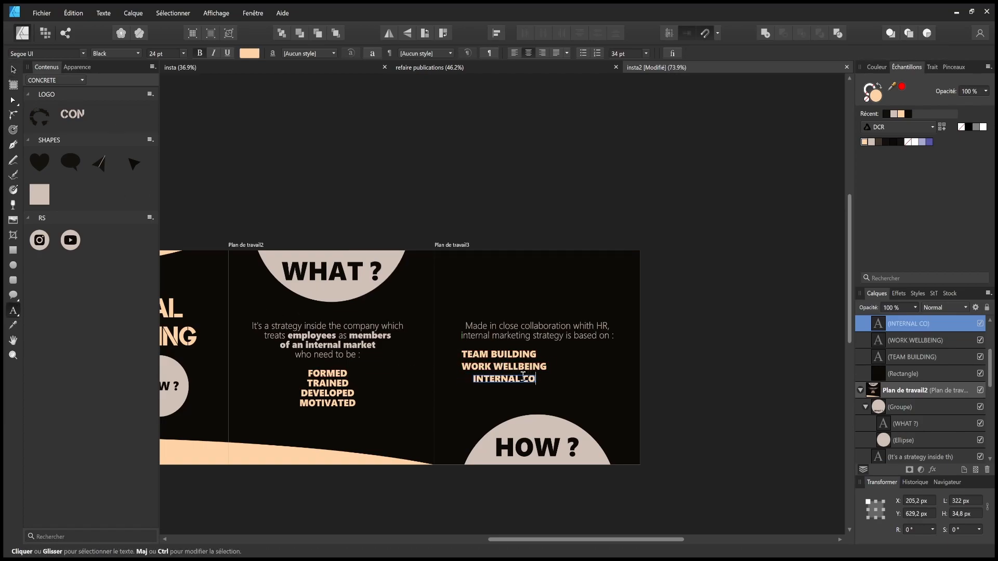
click(14, 69)
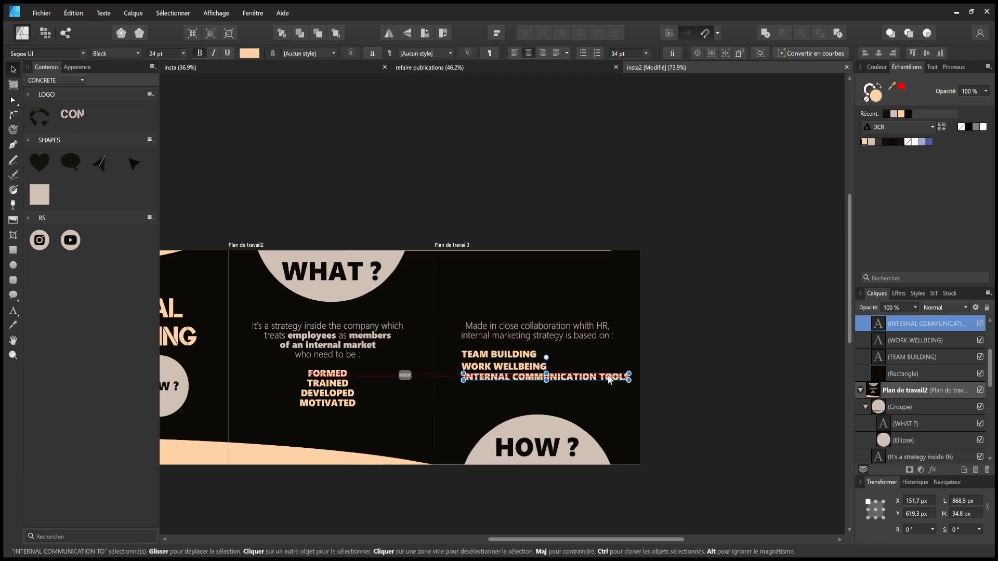
click(710, 387)
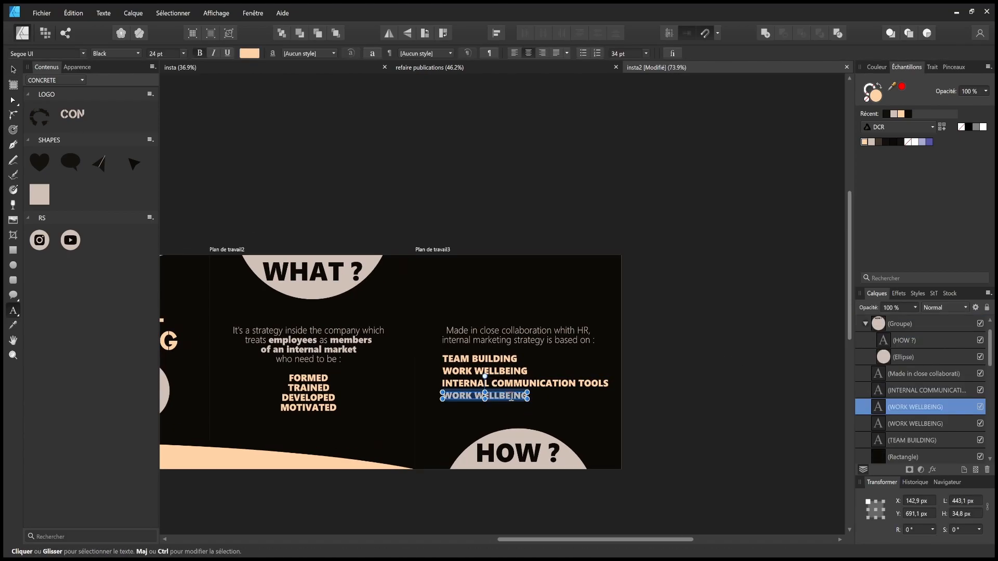
text(COMPANY CULTUR)
text(EDUCATION)
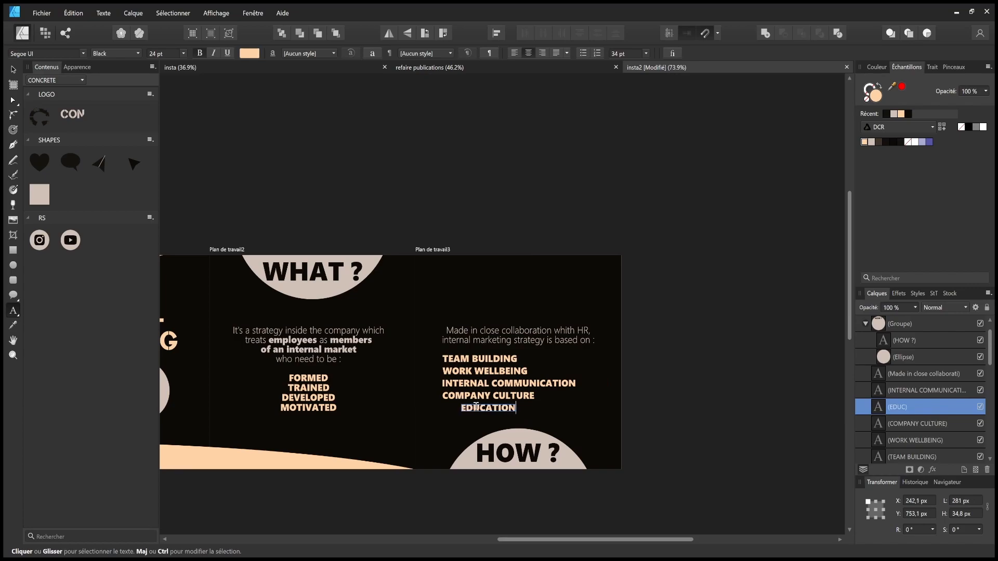
click(14, 69)
click(660, 433)
- Right-align the five list items and the intro text, shifting them right
drag(729, 349, 416, 422)
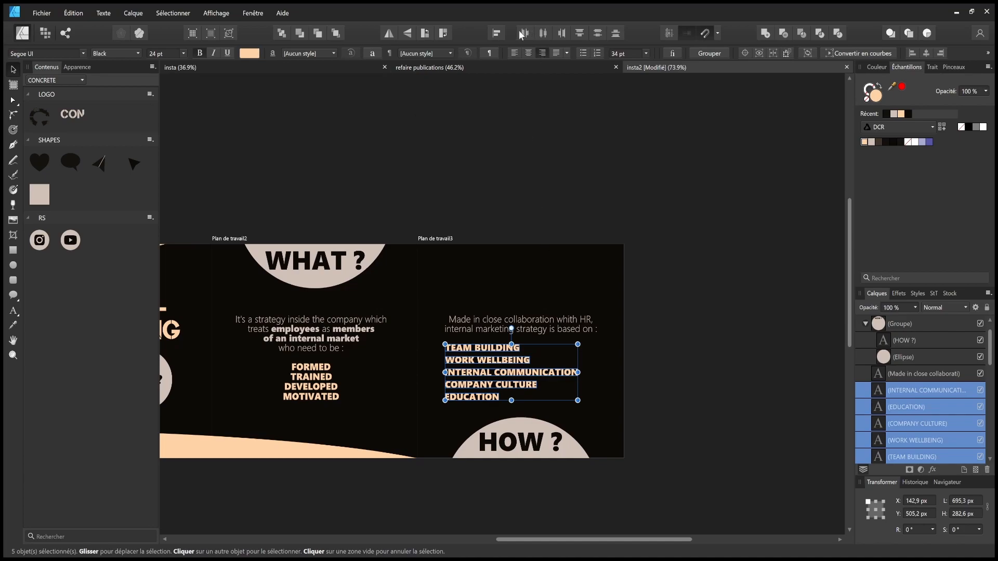
click(561, 34)
drag(678, 325, 428, 423)
drag(551, 373, 570, 374)
click(575, 320)
click(542, 53)
click(633, 315)
drag(563, 323, 563, 327)
click(702, 318)
- Nudge the five list items so they snap into line with the words on artboard 2
drag(446, 321, 580, 317)
click(697, 391)
click(469, 390)
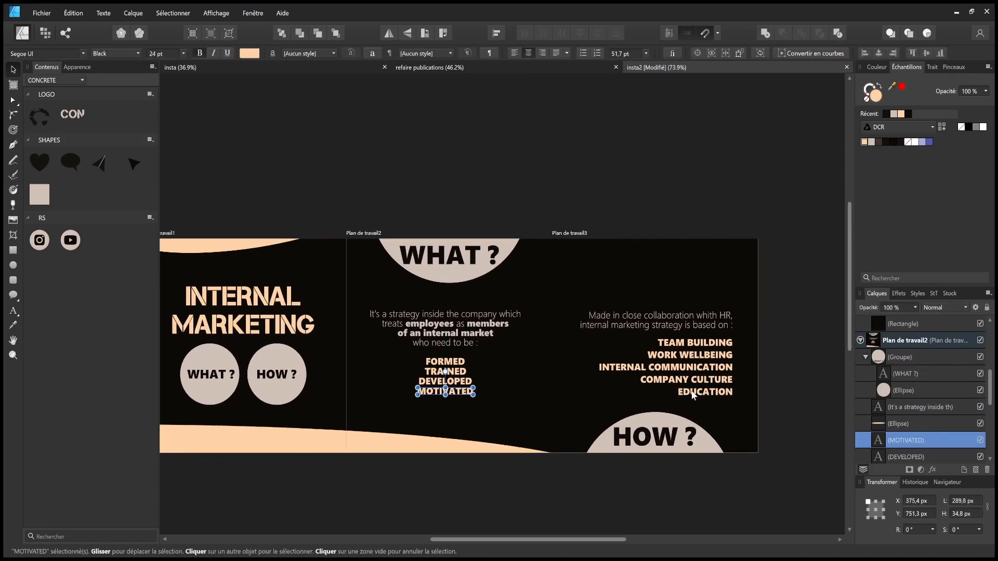
shift+click(691, 391)
scroll(528, 401, up, 4)
click(528, 401)
scroll(528, 400, down, 5)
click(657, 390)
drag(691, 403, 561, 344)
drag(658, 379, 658, 377)
click(535, 394)
- Align the intro text's right edge with the list and save the document
scroll(535, 393, up, 3)
drag(636, 300, 468, 294)
click(554, 305)
key(ctrl+s)
- Correct the typo 'whith' to 'with' in the intro text and save again
scroll(679, 353, down, 2)
drag(585, 337, 609, 330)
double_click(627, 300)
key(BackSpace)
click(704, 305)
text(v)
key(Escape)
key(v)
key(Delete)
click(722, 318)
key(ctrl+s)
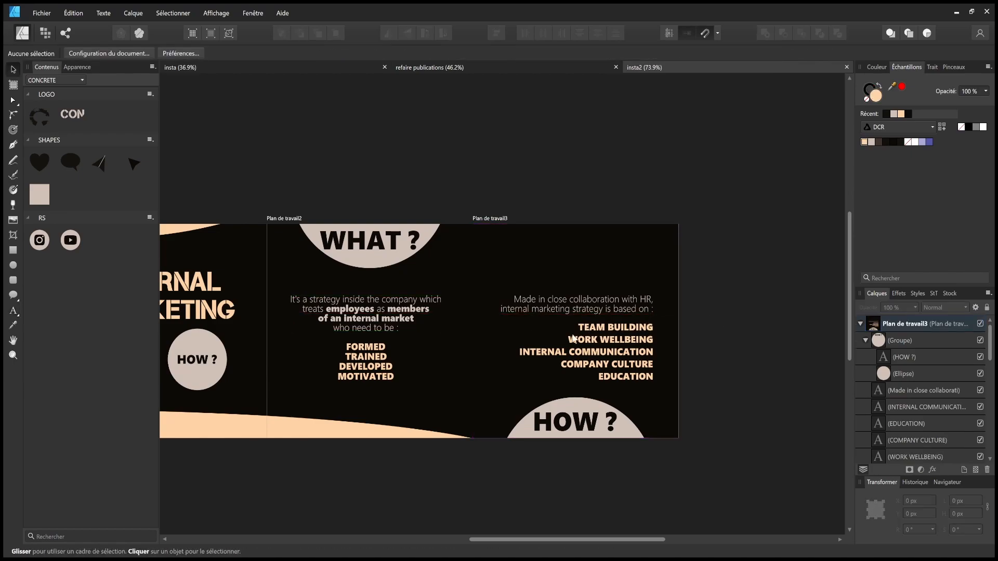
- Change the WHAT ? and HOW ? labels to the Capture Smallz Clean font and save
double_click(582, 422)
triple_click(385, 241)
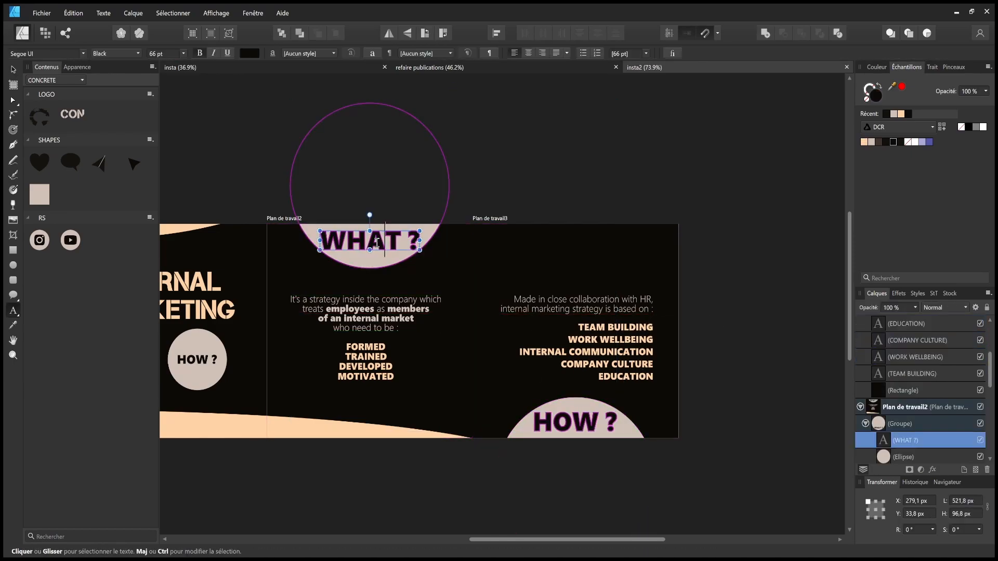
scroll(894, 390, up, 3)
ctrl+click(895, 357)
click(83, 54)
click(160, 89)
key(v)
click(417, 157)
key(ctrl+s)
- Left-align the INTERNAL MARKETING title and nudge the title and both circles into new positions
drag(479, 169, 701, 168)
click(394, 285)
click(515, 54)
drag(376, 282, 339, 278)
click(499, 188)
drag(329, 339, 309, 321)
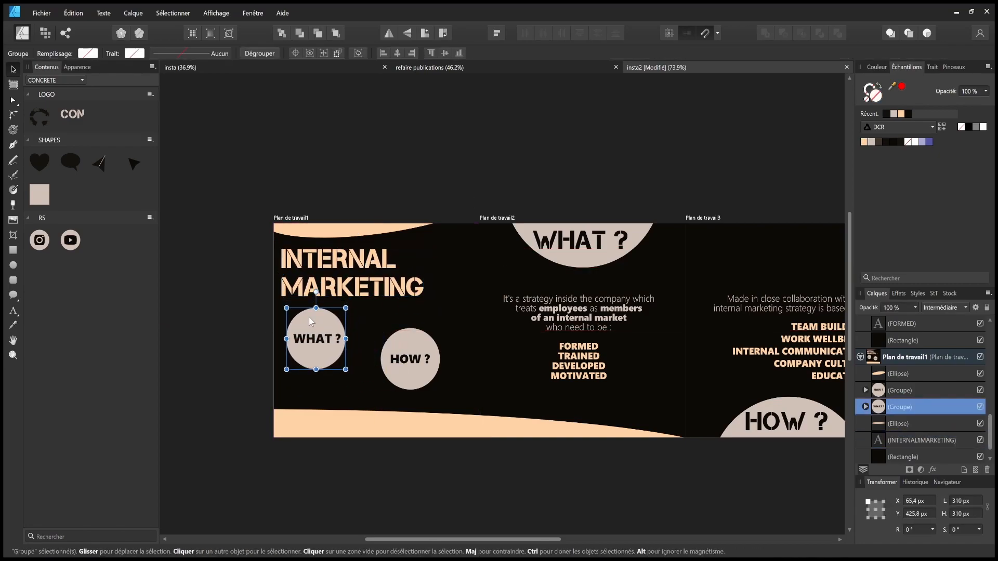
drag(408, 349, 426, 346)
drag(235, 312, 489, 391)
drag(426, 352, 428, 354)
click(522, 447)
- Delete both bottom peach wave shapes
drag(568, 455, 562, 436)
click(457, 421)
key(Delete)
click(508, 417)
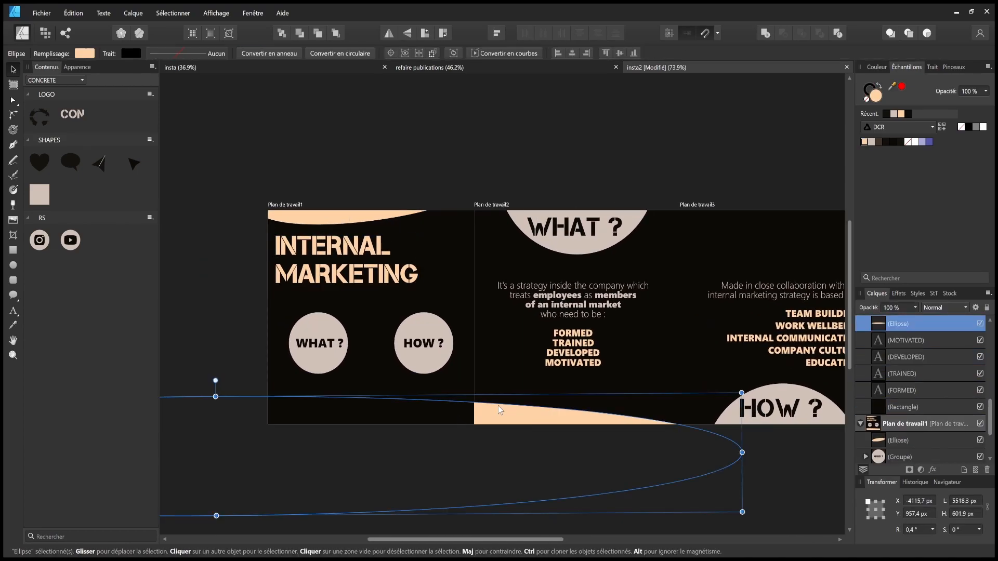
key(Delete)
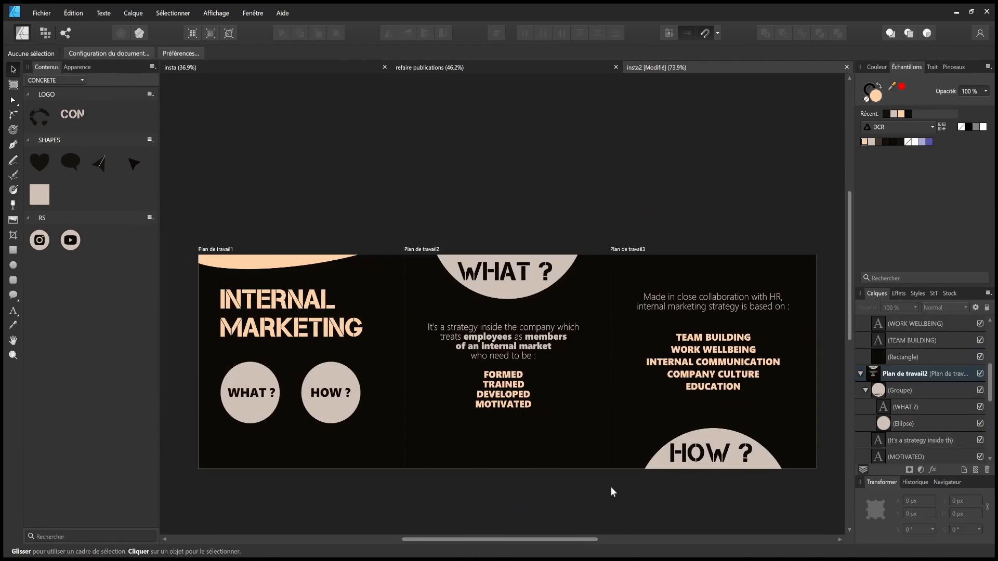
- Centre-align the title, shift the WHAT ? and HOW ? circles right to centre them, and save
drag(610, 488, 730, 455)
click(420, 316)
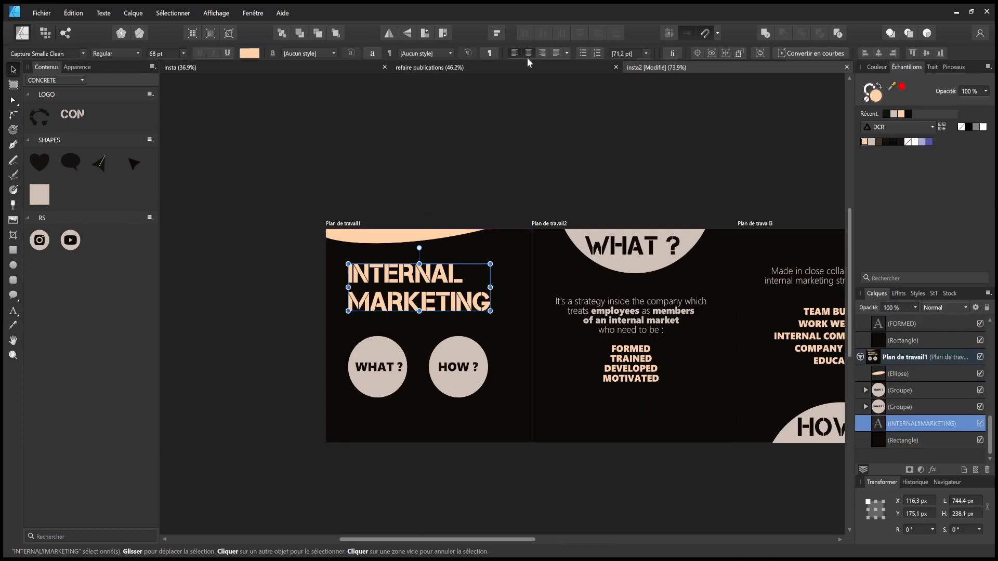
click(528, 53)
drag(432, 290, 441, 293)
click(456, 355)
shift+click(380, 362)
drag(462, 353, 476, 353)
click(473, 353)
shift+click(396, 359)
click(517, 452)
drag(517, 452, 486, 464)
key(ctrl+s)
- Move the title and both circles down slightly together
drag(311, 468, 478, 267)
drag(458, 299, 459, 302)
click(586, 472)
drag(589, 473, 503, 437)
scroll(493, 445, down, 2)
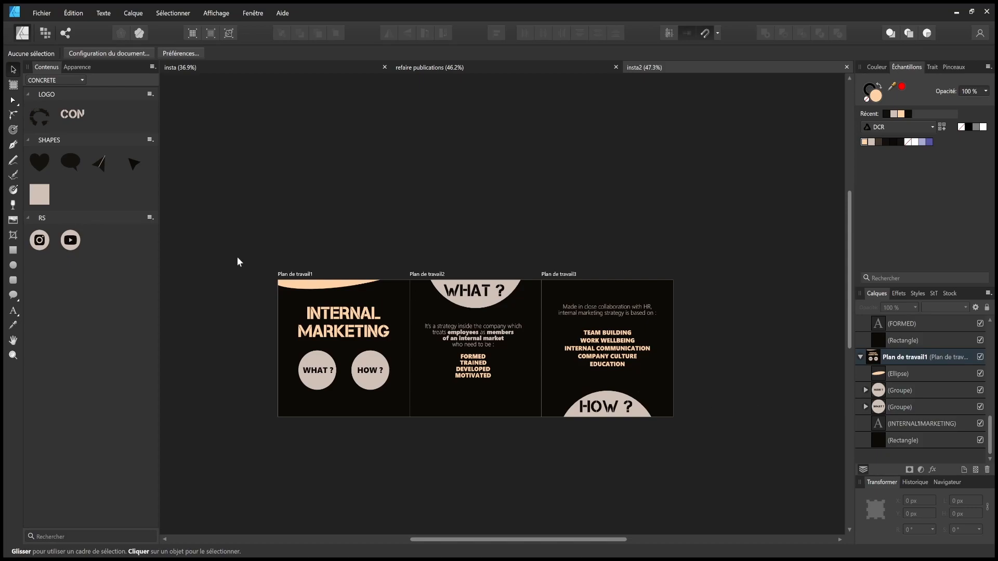
- Clone the top peach curve to artboard 1's bottom edge, widening and tilting it along the edge
mouse_move(318, 283)
mouse_down()
mouse_move(388, 439)
mouse_move(272, 432)
mouse_up()
drag(479, 381, 479, 448)
drag(408, 414, 401, 421)
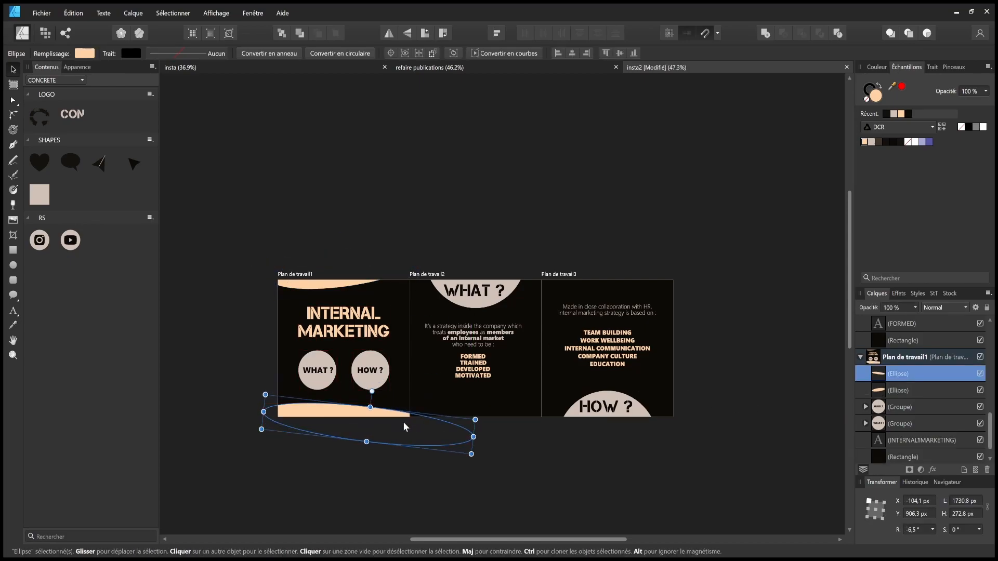
click(495, 395)
key(ctrl+v)
drag(483, 416, 351, 420)
click(534, 426)
- Draw a large ellipse over artboard 2, rotated about 30° and narrowed on both sides
click(13, 265)
drag(448, 505, 657, 230)
drag(552, 213, 626, 232)
drag(644, 418, 588, 390)
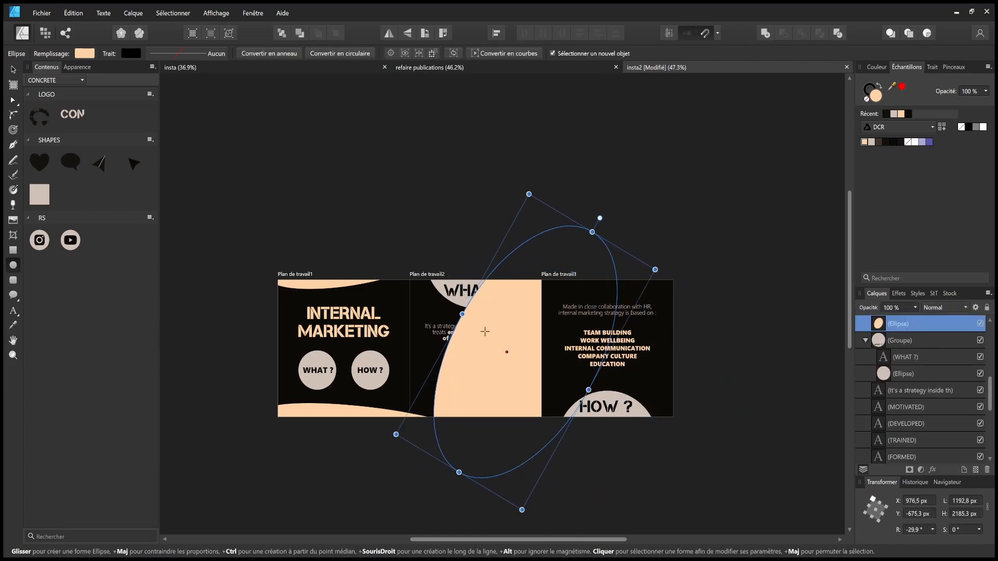
drag(462, 314, 473, 321)
- Fill the ellipse near-black, move it below the text in the layer stack, and duplicate it toward artboard 3
click(13, 69)
click(885, 142)
drag(866, 324, 862, 432)
mouse_move(544, 380)
mouse_down()
mouse_move(606, 379)
mouse_move(544, 380)
mouse_up()
click(734, 396)
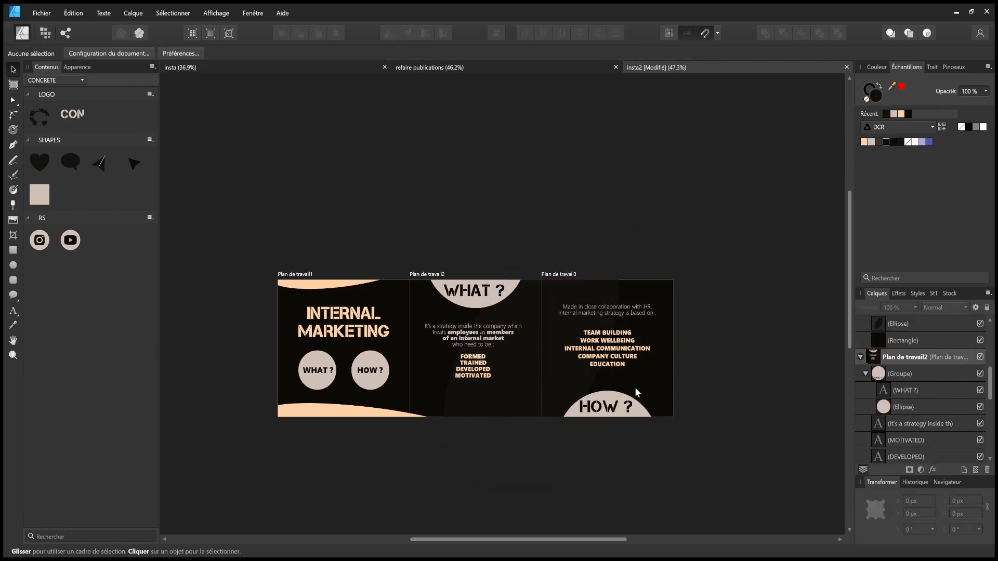
- Delete the beige circle behind the WHAT ? heading
drag(479, 310, 726, 303)
drag(774, 295, 767, 291)
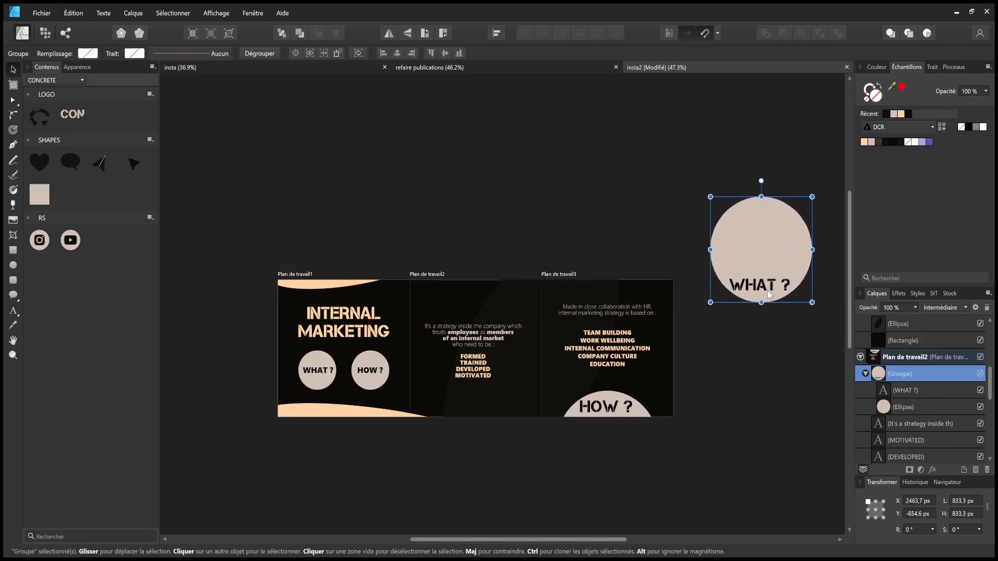
key(ctrl+z)
double_click(477, 307)
key(Delete)
- Delete the beige circle behind the HOW ? heading
click(864, 141)
drag(474, 296, 476, 307)
double_click(604, 403)
key(Delete)
- Recolour HOW ? peach and move the WHAT ? and HOW ? headings upward
click(863, 142)
drag(609, 410, 610, 396)
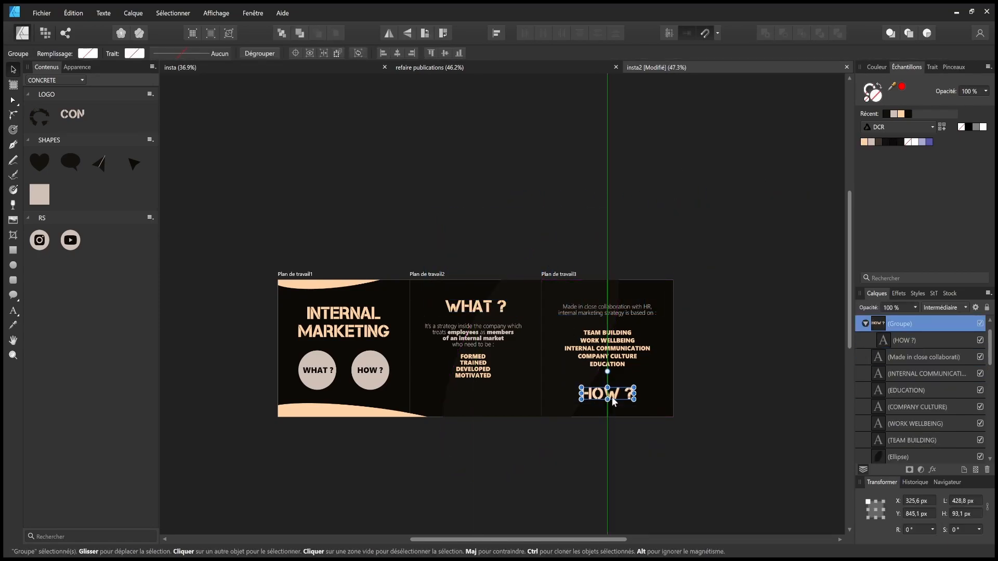
click(735, 372)
drag(735, 372, 645, 375)
click(518, 399)
click(385, 309)
click(405, 250)
mouse_move(392, 309)
mouse_down()
mouse_move(392, 298)
mouse_move(393, 306)
mouse_up()
- Set the headings' Y positions in the Transform panel (WHAT ? 150, HOW ? 850) and save
click(915, 514)
text(200)
key(Return)
click(517, 394)
click(915, 513)
text(820)
click(387, 315)
click(908, 513)
text(150)
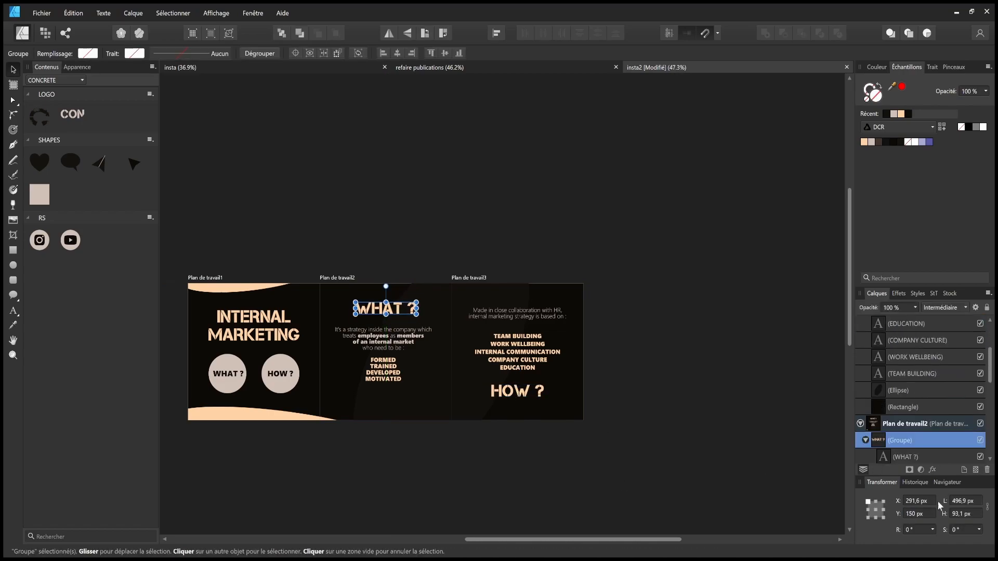
click(516, 391)
click(909, 513)
text(850)
click(638, 457)
key(ctrl+s)
- Copy artboard 1's bottom peach curve into artboard 3, rotating and moving it into place
scroll(576, 397, up, 2)
drag(540, 407, 554, 407)
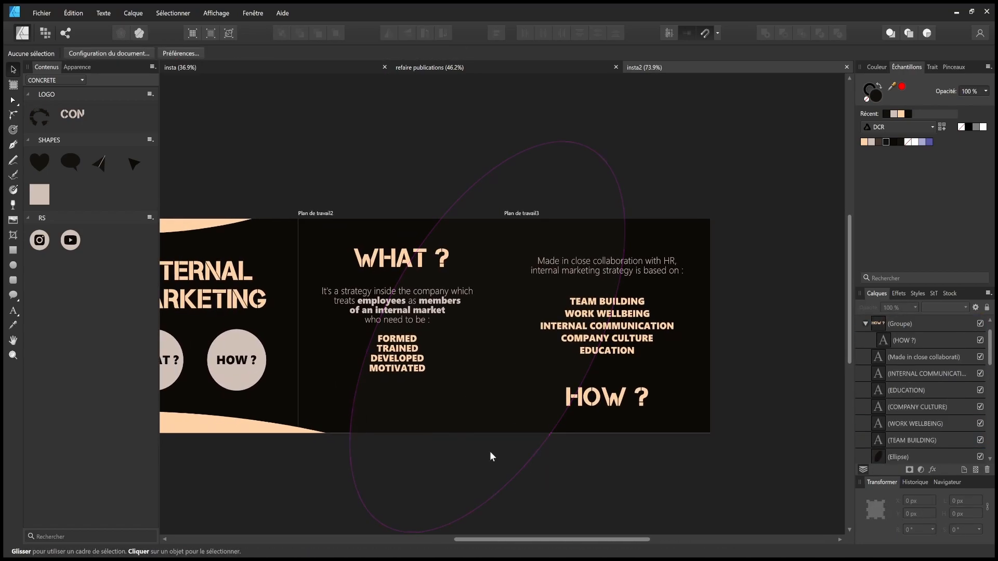
click(273, 428)
key(ctrl+c)
click(656, 420)
key(ctrl+v)
drag(648, 394, 627, 422)
drag(598, 398, 606, 399)
click(759, 403)
click(664, 422)
- Recolour and then delete the copied curve, and set HOW ?'s Y position to 150
click(871, 142)
click(754, 359)
click(655, 419)
key(Delete)
click(608, 397)
click(909, 513)
text(150)
click(616, 271)
- Move artboard 3's six text items down, centred, nudge the paragraph up, and raise the list items
drag(512, 453, 735, 249)
drag(615, 331, 615, 362)
click(427, 301)
drag(559, 304, 559, 301)
click(400, 338)
shift+click(637, 335)
drag(761, 414, 521, 320)
drag(629, 371, 630, 367)
- Nudge the five list texts slightly up together and save the document
scroll(409, 354, up, 5)
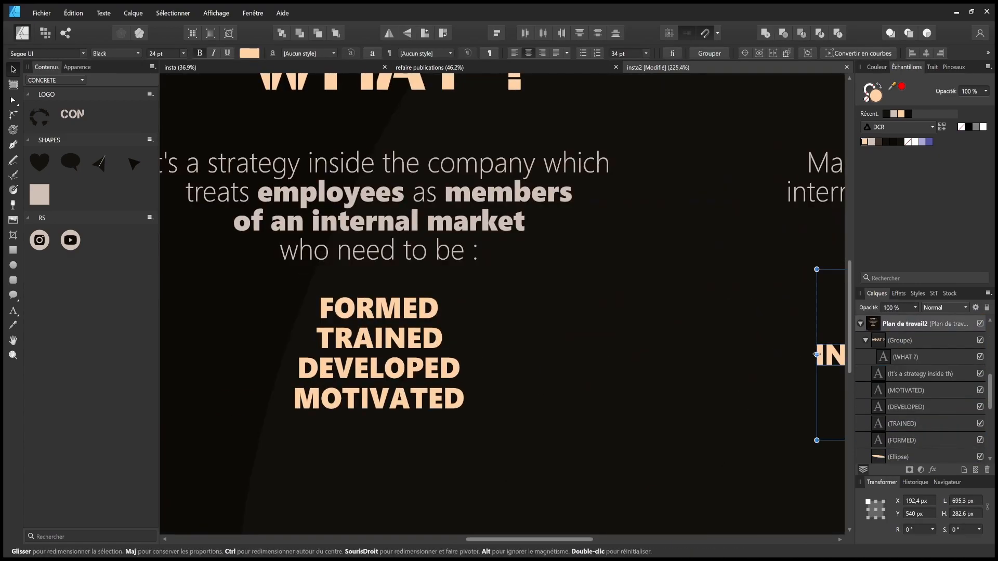
scroll(385, 374, down, 3)
click(644, 366)
scroll(713, 419, down, 2)
drag(826, 345, 598, 416)
drag(671, 399, 671, 398)
drag(784, 483, 652, 478)
click(653, 478)
key(ctrl+s)
- Reshape and reposition the dark ellipse on artboard 3
click(528, 395)
drag(537, 406, 707, 408)
click(800, 450)
scroll(707, 406, down, 2)
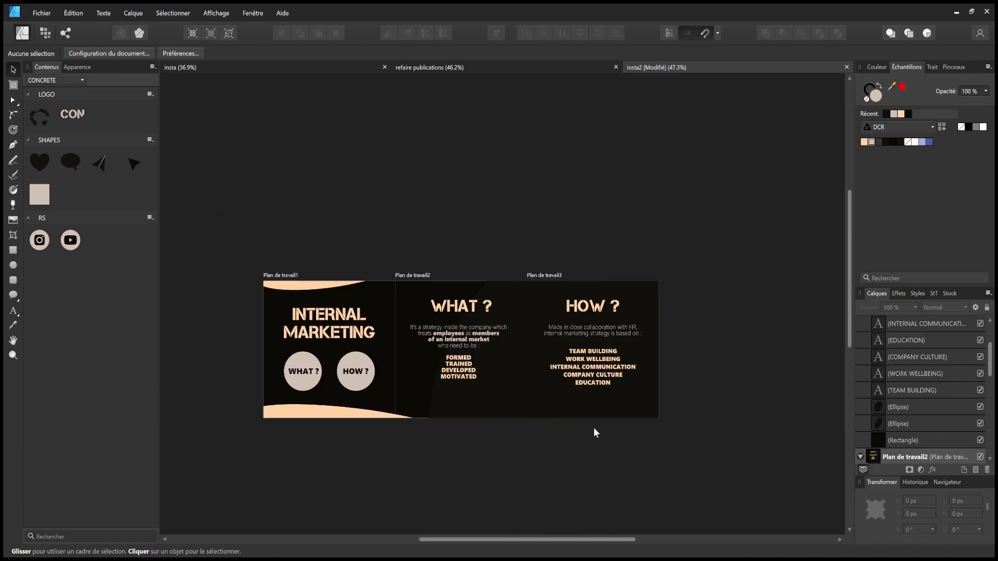
- Take artboard 1's bottom peach curve and paste a copy into artboard 3
scroll(593, 428, up, 3)
drag(162, 407, 372, 404)
click(352, 398)
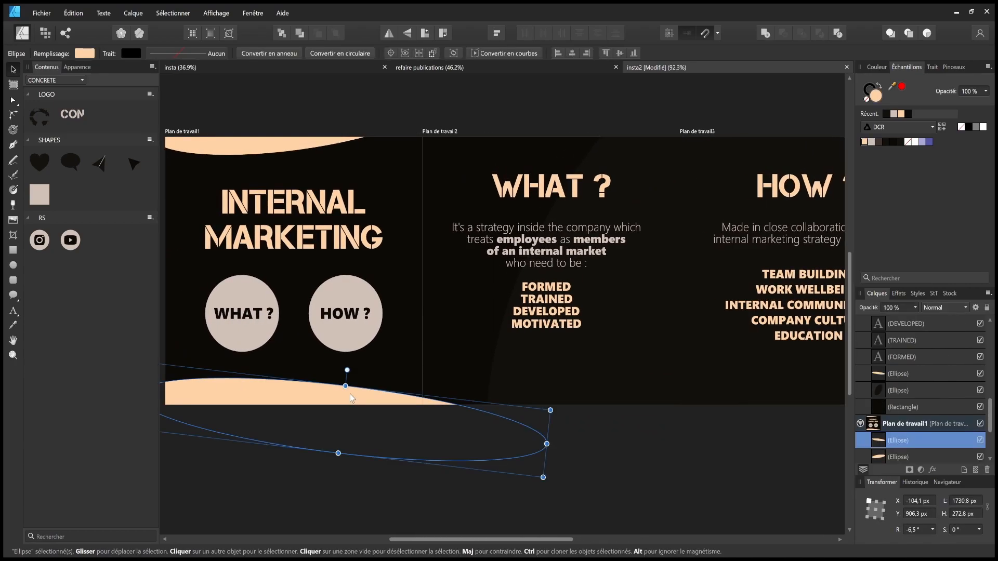
scroll(627, 421, down, 2)
drag(658, 442, 528, 429)
click(573, 393)
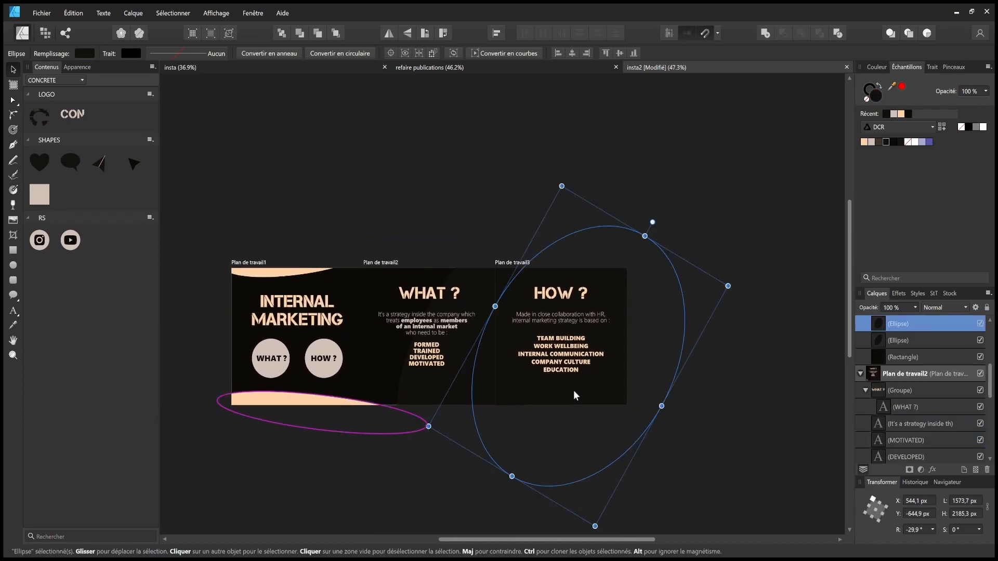
key(ctrl+v)
- Rotate the pasted curve toward vertical, make it taller, and place it along artboard 3's right edge
drag(587, 380, 585, 381)
mouse_move(647, 406)
mouse_down()
mouse_move(633, 414)
mouse_move(667, 405)
mouse_up()
click(674, 449)
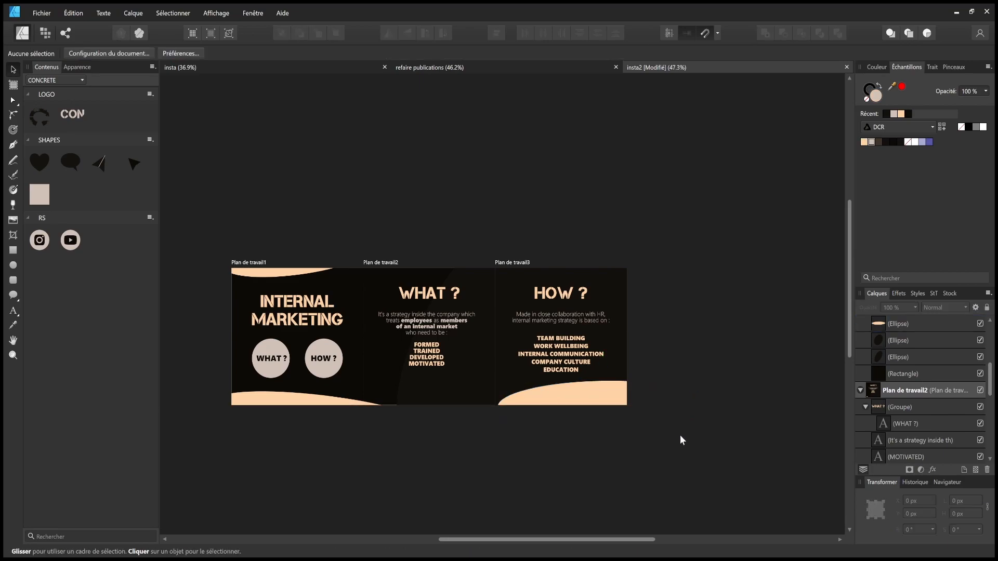
click(599, 391)
drag(603, 367, 625, 370)
click(718, 348)
click(716, 363)
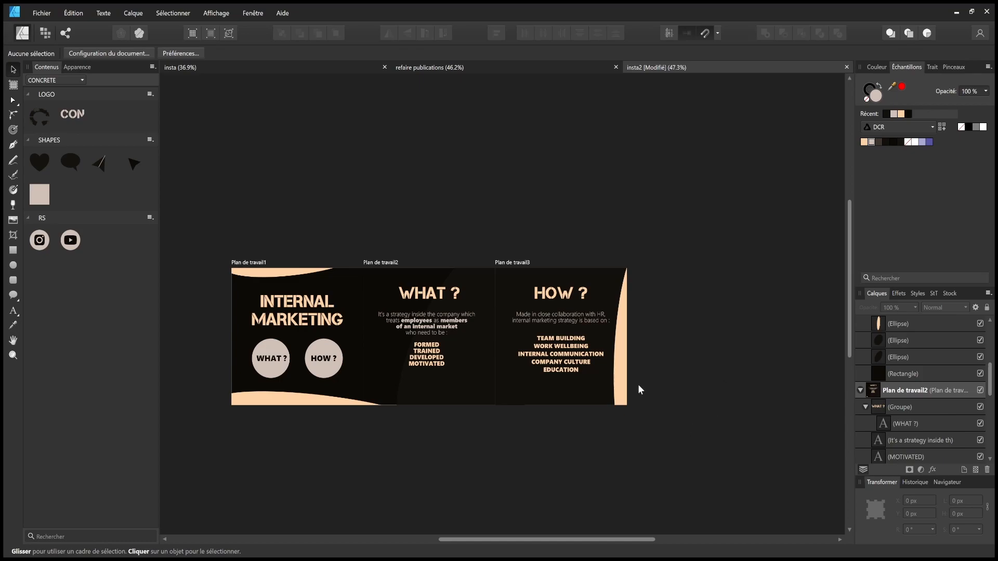
- Shift the right-edge curve slightly right, check artboards 1 and 3, and save
click(624, 377)
drag(626, 379, 712, 387)
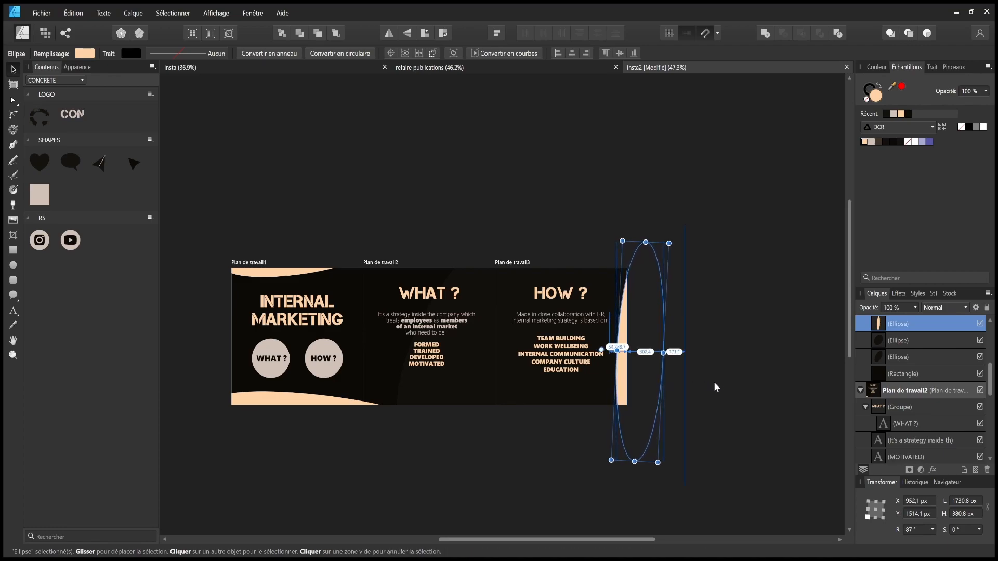
click(715, 381)
scroll(551, 439, up, 3)
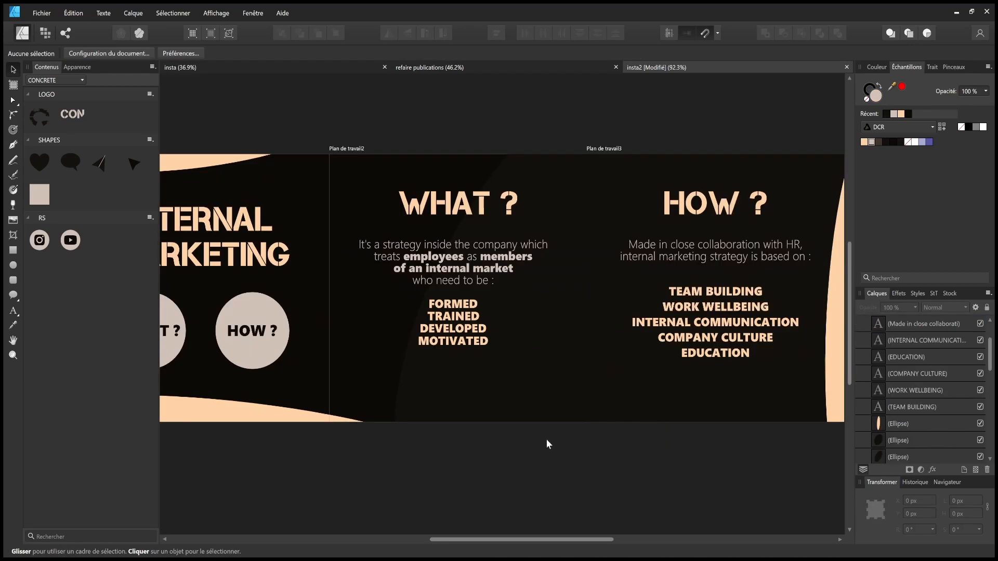
drag(447, 427, 672, 421)
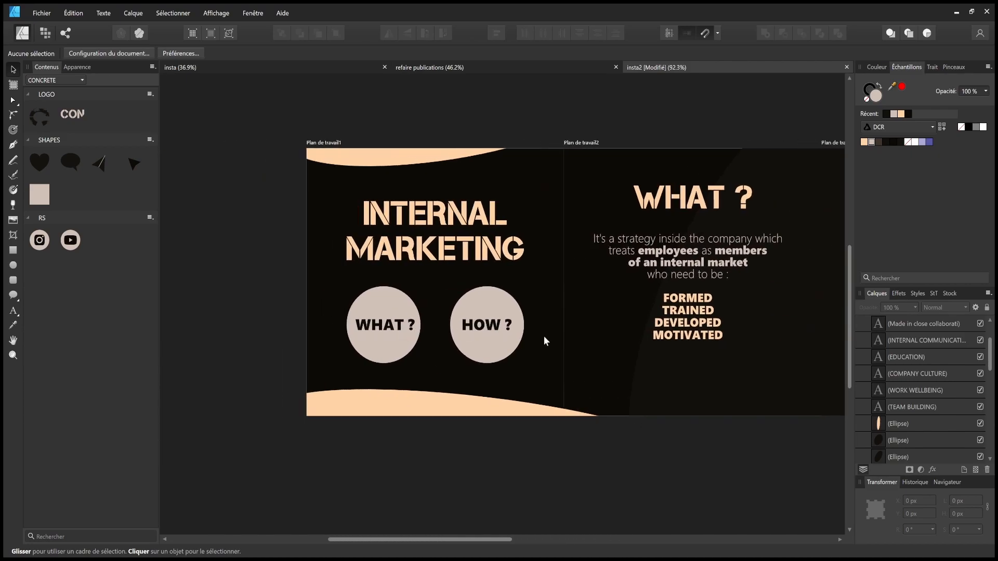
drag(538, 335, 305, 336)
drag(578, 244, 490, 298)
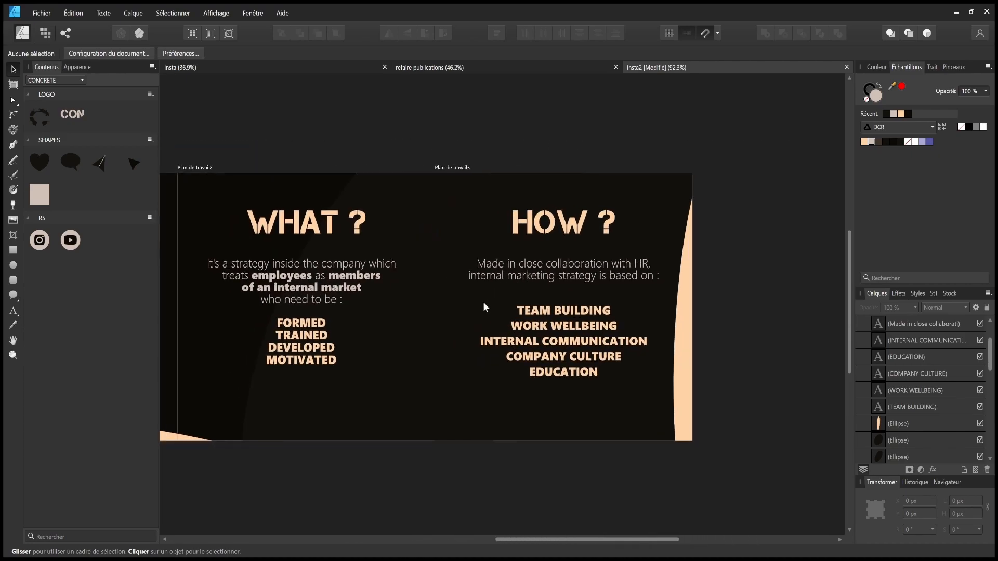
scroll(435, 361, down, 4)
key(ctrl+s)
- Close the 'refaire publications' document and return to the UX carousel document
click(425, 67)
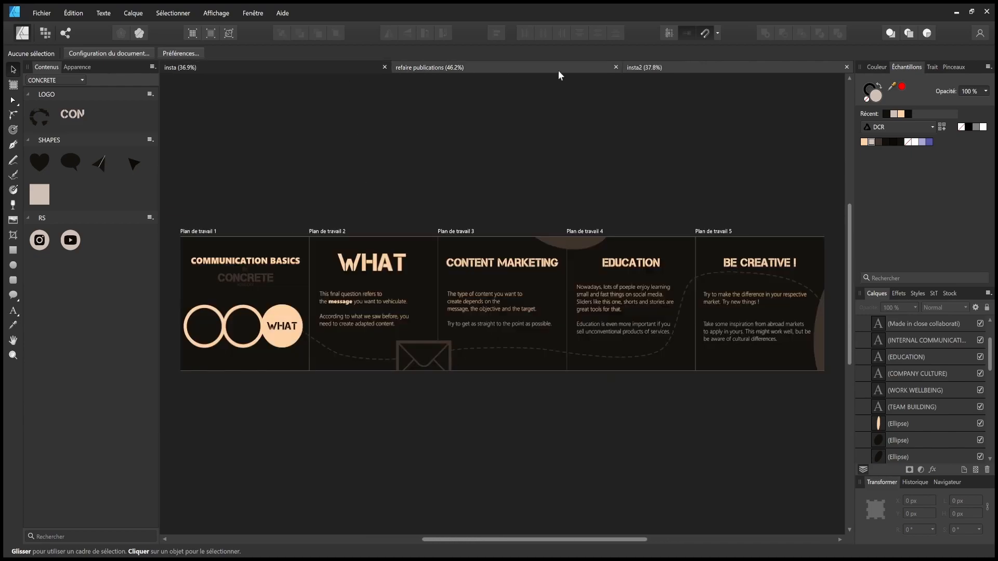
click(615, 66)
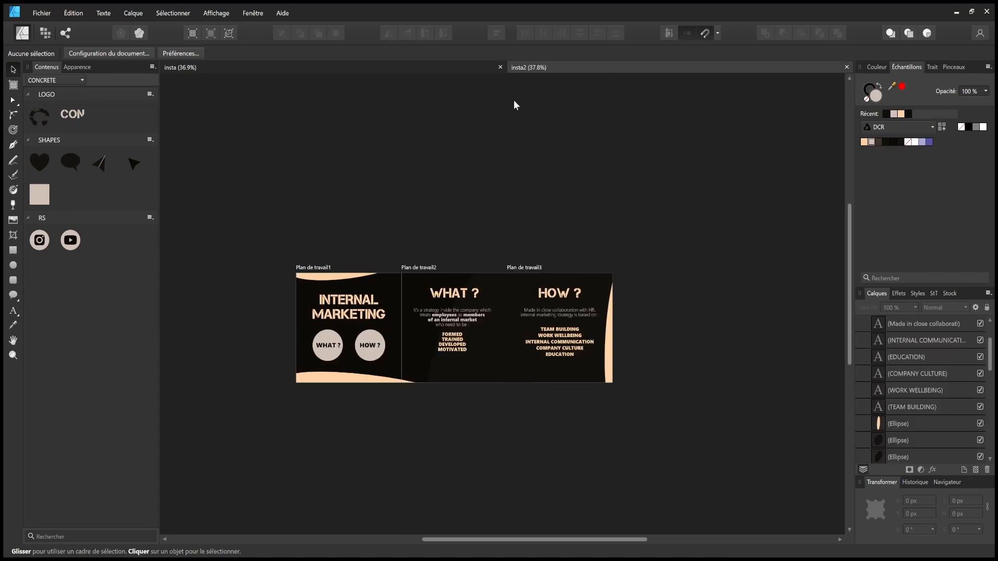
click(357, 62)
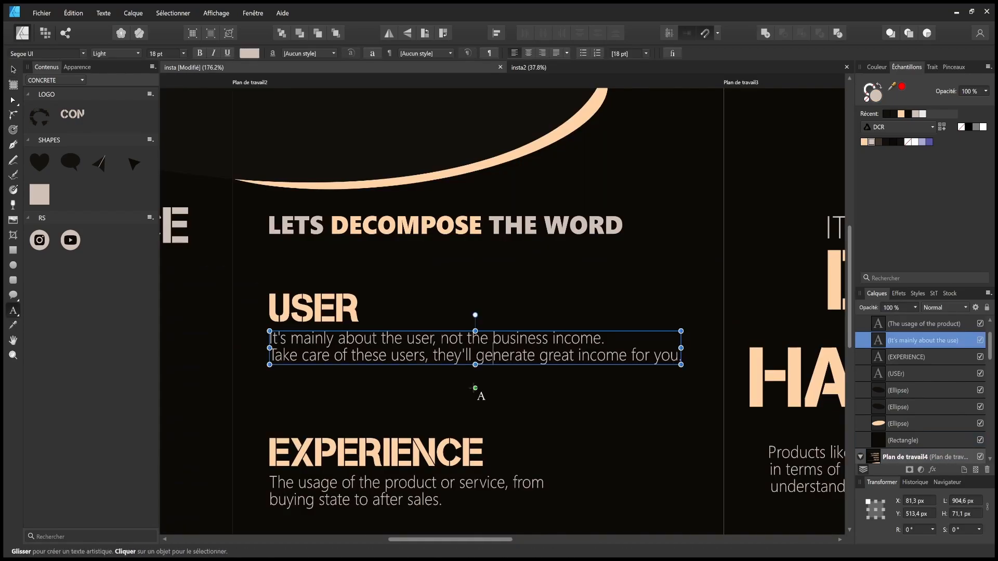
- Add 'with proper UX Design' and 'in return' to the USER paragraph, fixing its line breaks
click(677, 357)
key(Return)
text(in re)
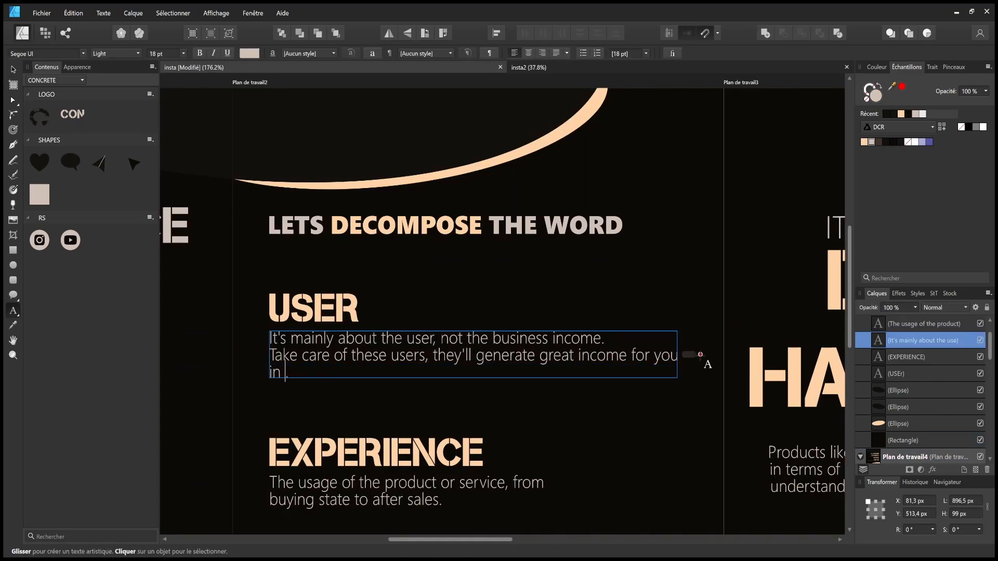
text(turn)
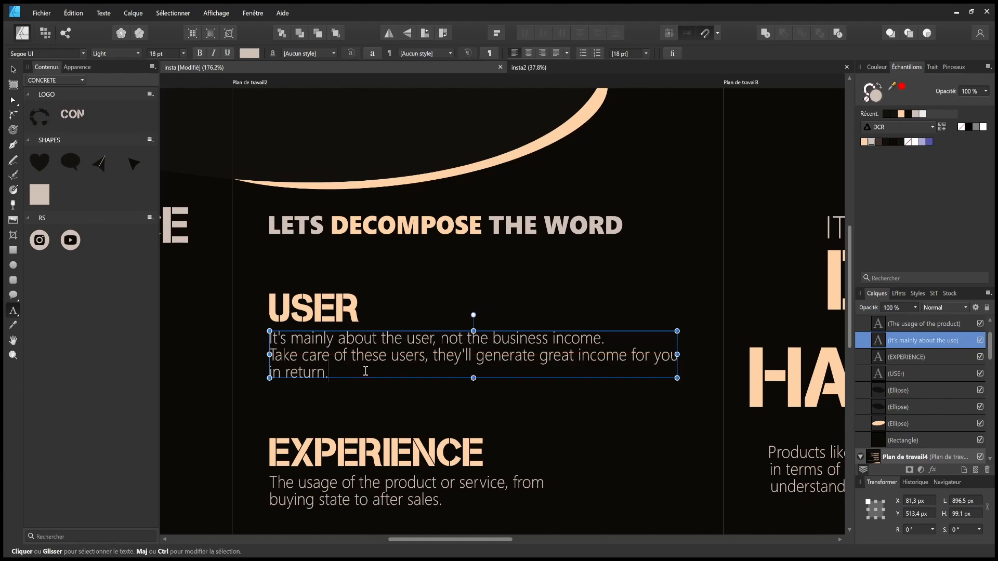
click(426, 357)
text(with proper )
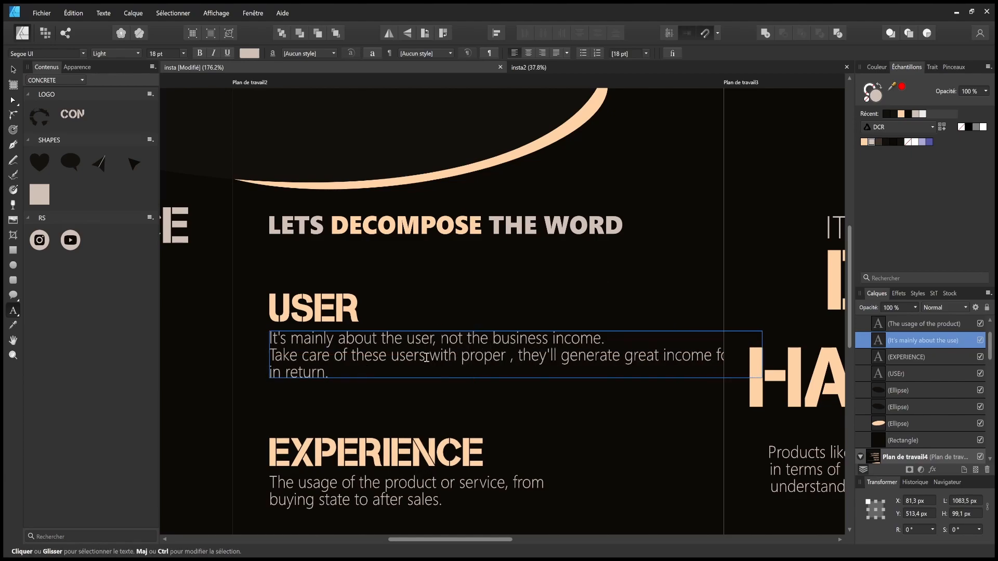
text(UX Design)
key(Right)
key(Delete)
key(Return)
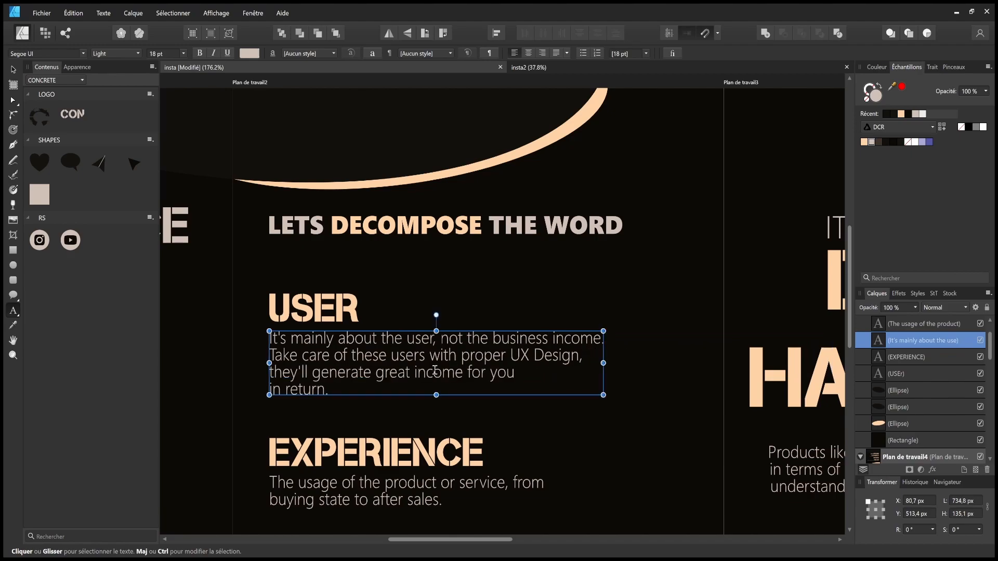
click(271, 388)
key(BackSpace)
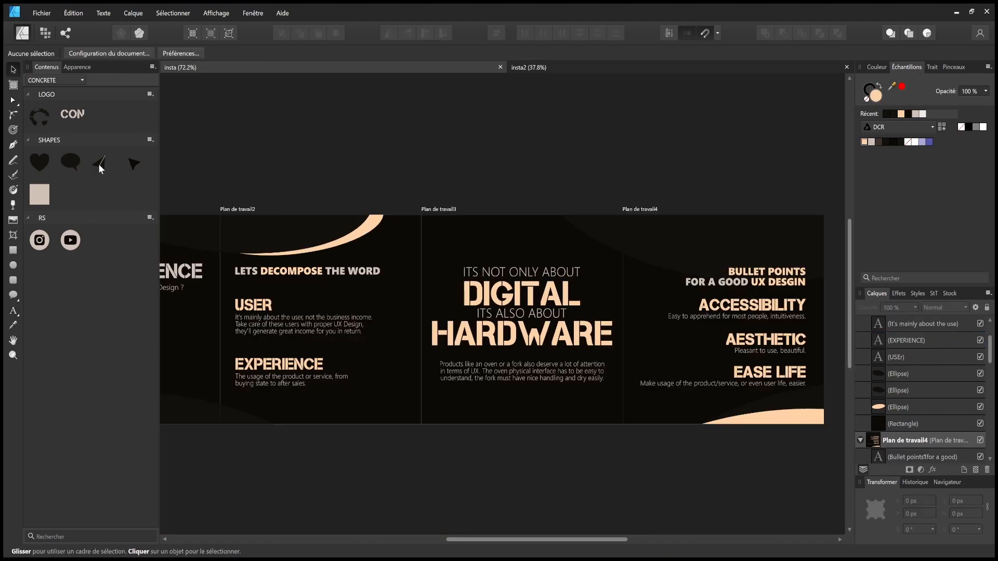
- Bring the line asset group onto the canvas and move it into Plan de travail3
drag(98, 166, 551, 402)
drag(883, 324, 889, 415)
drag(664, 387, 755, 330)
key(ctrl+c)
click(505, 253)
key(ctrl+v)
click(722, 317)
key(Delete)
- Enlarge the line group on Plan de travail3 and rotate it about 45°
click(599, 312)
scroll(467, 215, down, 2)
drag(417, 138, 355, 32)
drag(443, 235, 452, 242)
scroll(702, 308, down, 2)
drag(600, 199, 616, 371)
- Paste a copy of the rotated line group into Plan de travail2
key(ctrl+c)
click(522, 326)
key(ctrl+v)
click(727, 380)
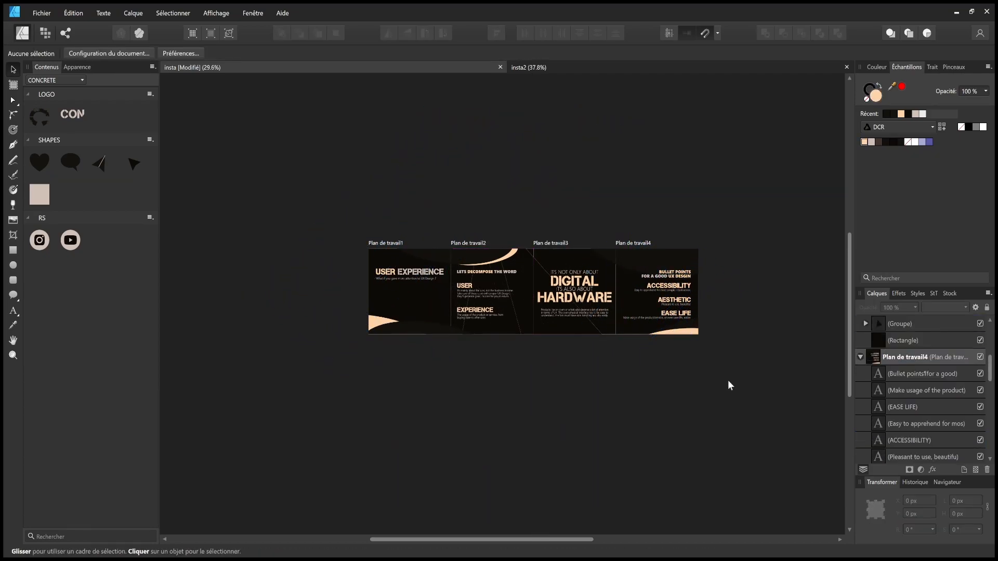
- Nudge the ellipse on Plan de travail3 into alignment and save the document
scroll(529, 268, up, 4)
scroll(531, 239, down, 4)
scroll(623, 240, up, 10)
scroll(450, 329, down, 7)
drag(450, 323, 521, 320)
scroll(451, 311, up, 8)
scroll(525, 329, down, 7)
click(416, 280)
drag(403, 280, 541, 233)
drag(346, 348, 513, 301)
key(ctrl+s)
- Set the stroke width of both diagonal line groups to 0,2 pt
click(510, 305)
scroll(511, 304, down, 2)
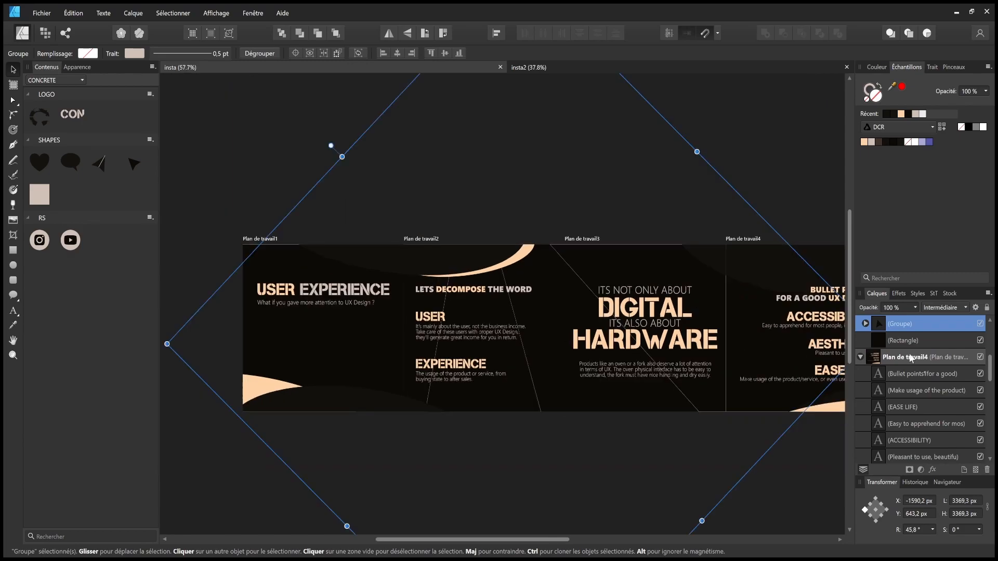
scroll(911, 390, down, 3)
ctrl+click(910, 375)
click(932, 67)
scroll(556, 253, up, 9)
drag(897, 100, 894, 99)
click(685, 161)
scroll(537, 270, down, 10)
scroll(435, 403, up, 4)
- Stretch the peach curve on Plan de travail2 wider to the right and save
drag(589, 335, 485, 426)
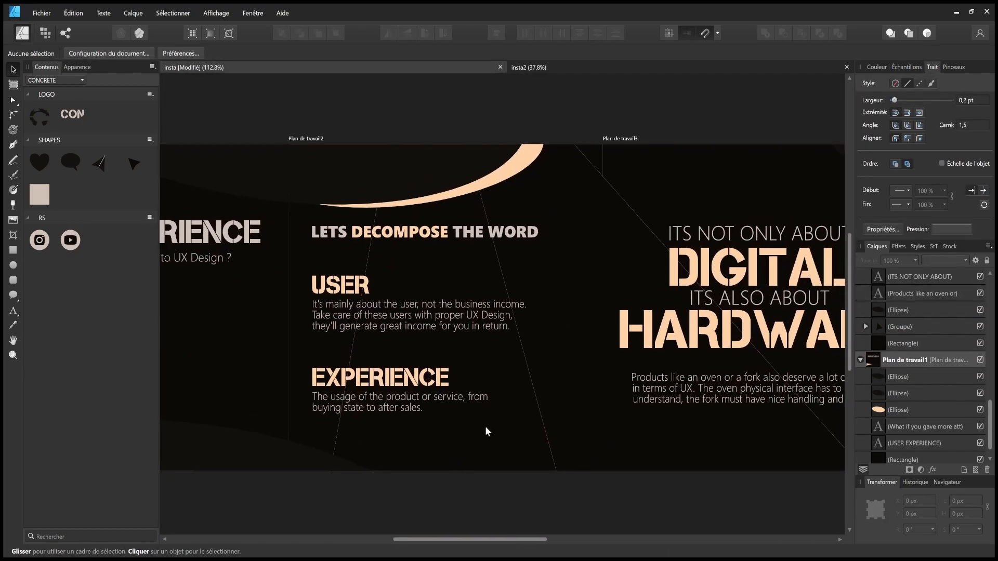
scroll(484, 426, up, 1)
click(526, 173)
drag(544, 157, 576, 155)
click(657, 158)
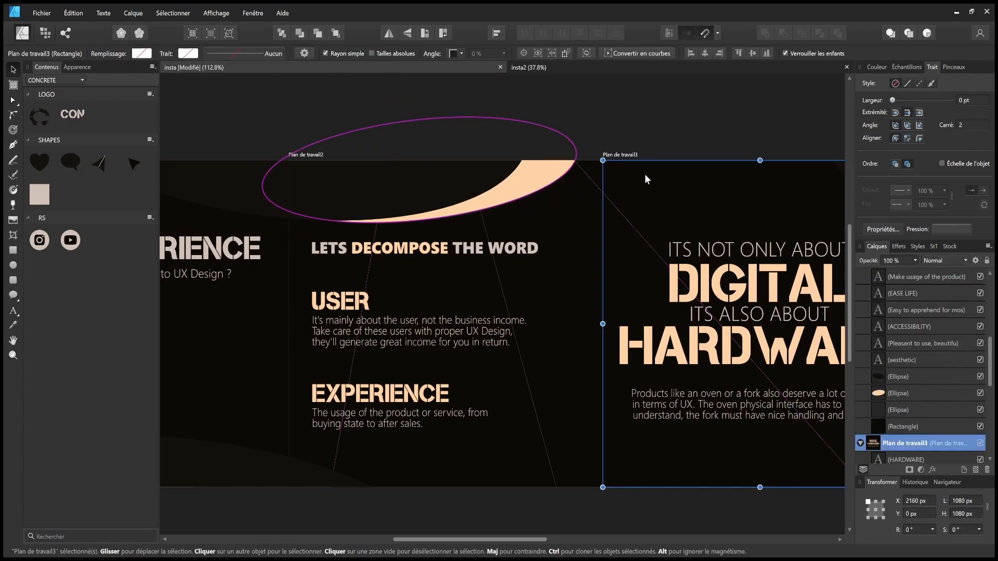
scroll(538, 166, up, 6)
click(649, 167)
drag(696, 123, 692, 123)
click(675, 124)
scroll(621, 265, down, 11)
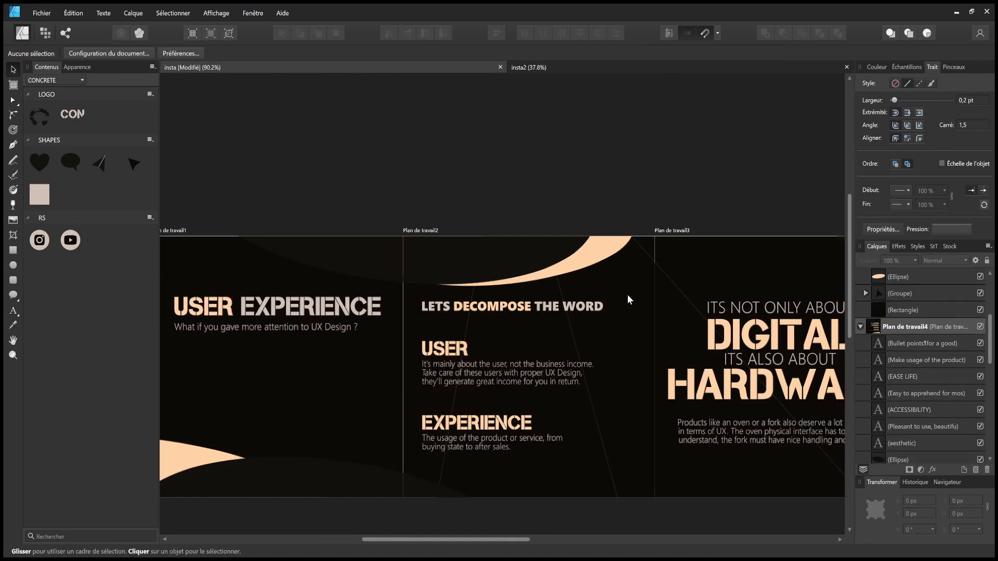
key(ctrl+s)
- Return to the UX carousel document and make small drag adjustments on its artboards
drag(621, 428, 545, 412)
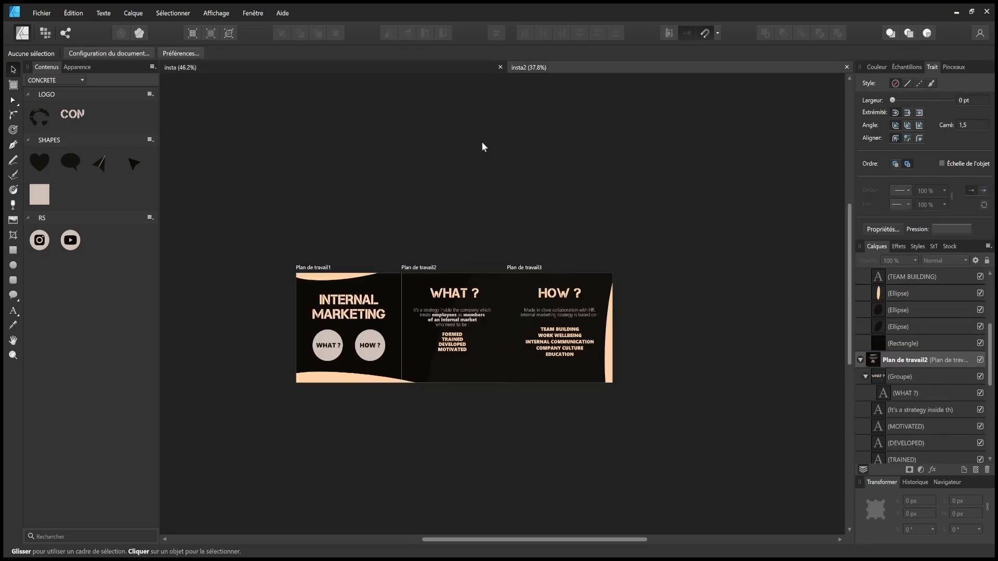
click(420, 68)
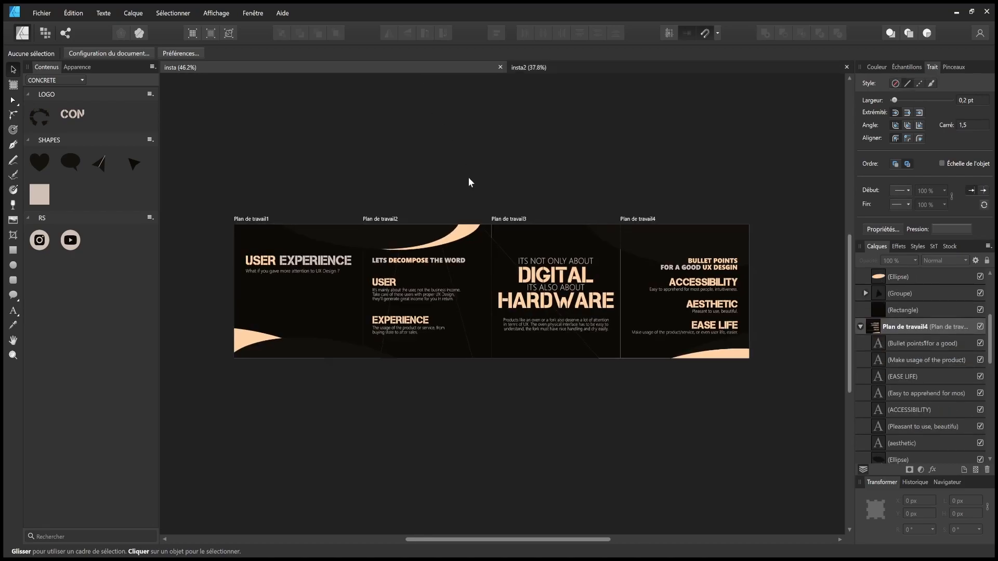
drag(466, 172, 454, 178)
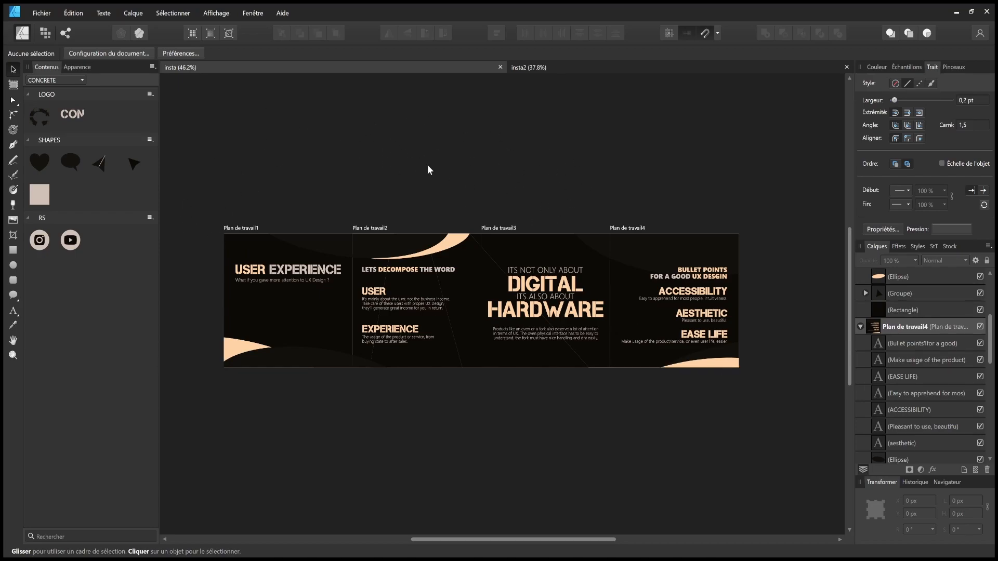
drag(401, 180, 418, 188)
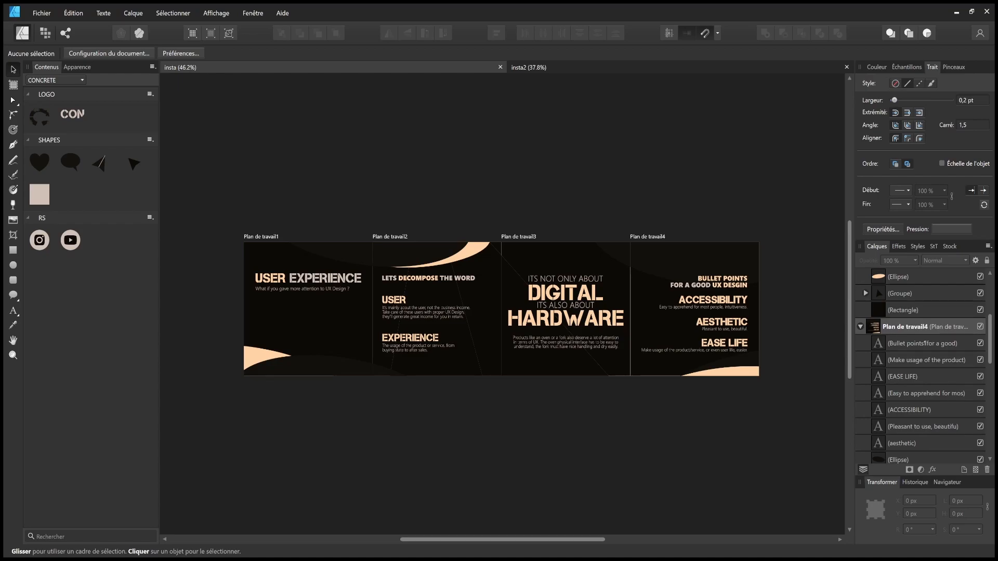
drag(536, 390, 556, 404)
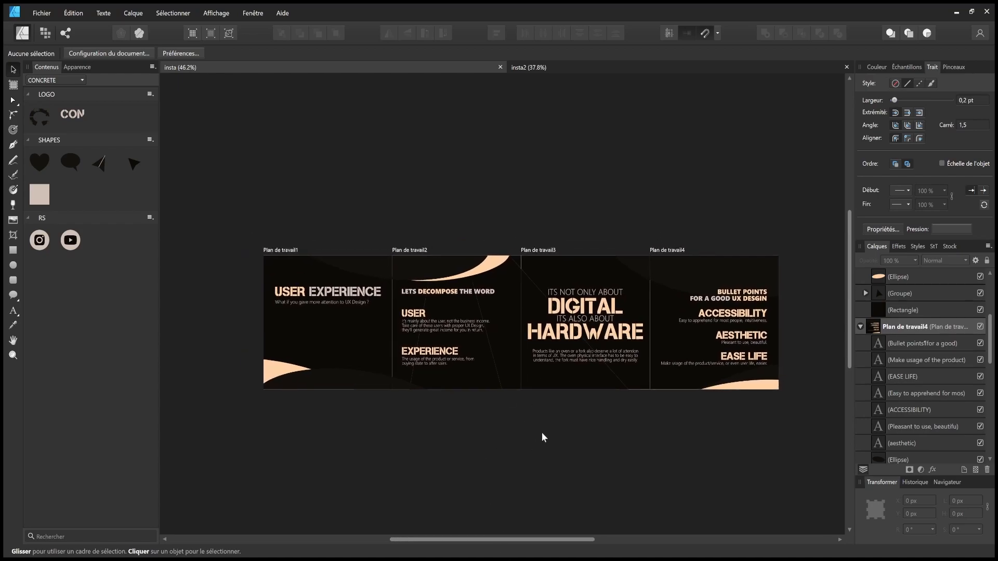